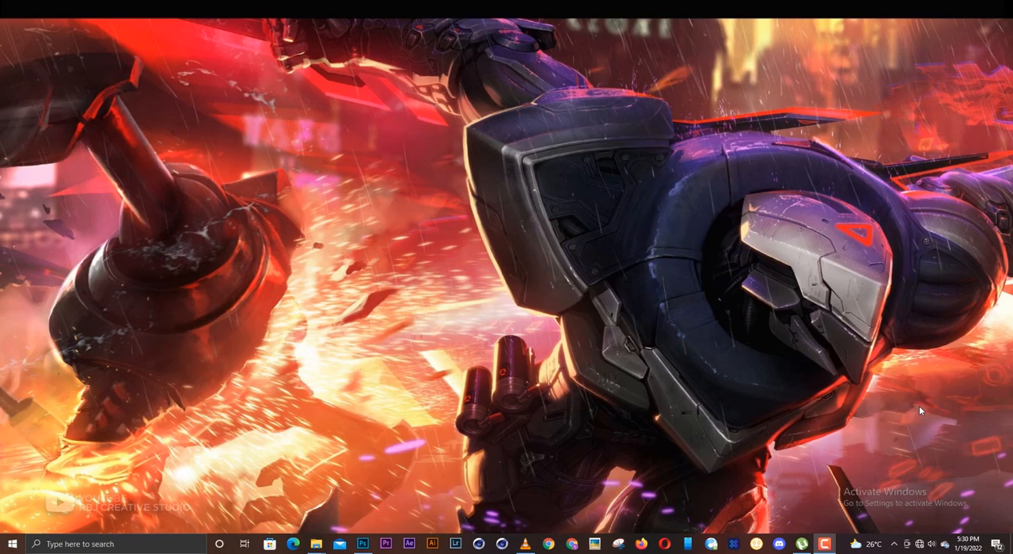
# - Look over the stock images in resource folder 18 and return to the blank Photoshop document
pyautogui.click(362, 544)
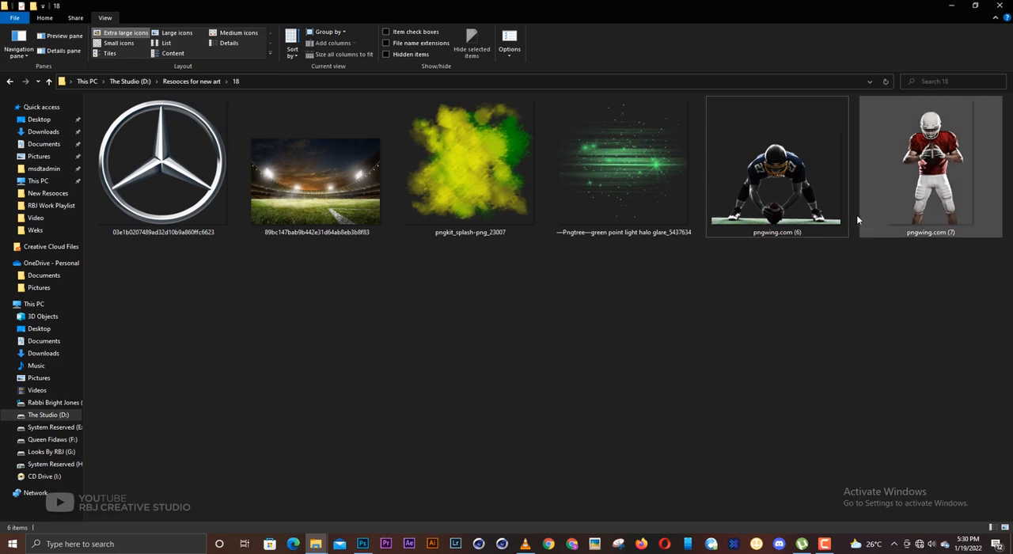
pyautogui.click(950, 7)
pyautogui.scroll(1, 537, 282)
pyautogui.scroll(-1, 536, 282)
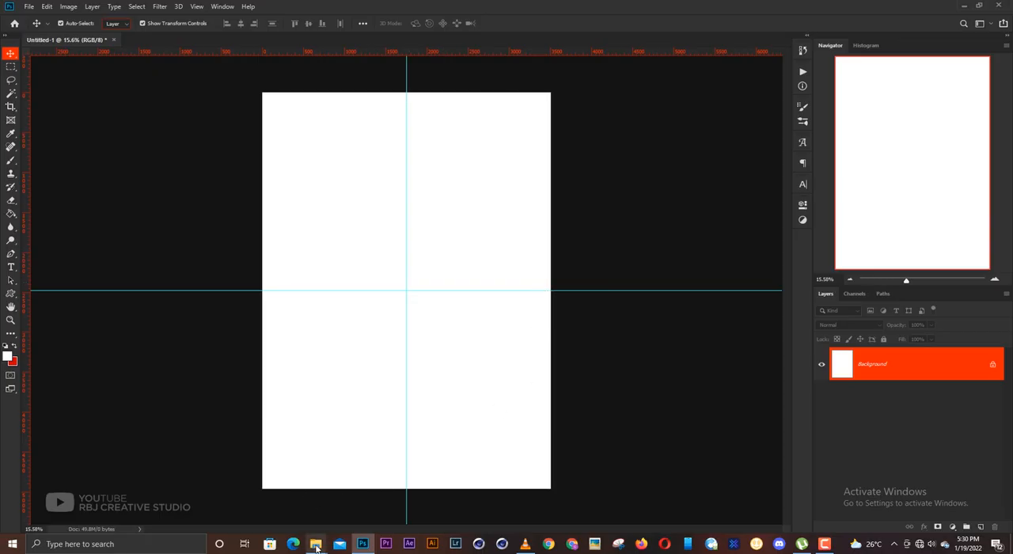
# - Move the File Explorer window with the resource images off this screen and return to the Photoshop document
pyautogui.moveTo(316, 544)
pyautogui.click(358, 485)
pyautogui.moveTo(523, 5); pyautogui.dragTo(1012, 209)
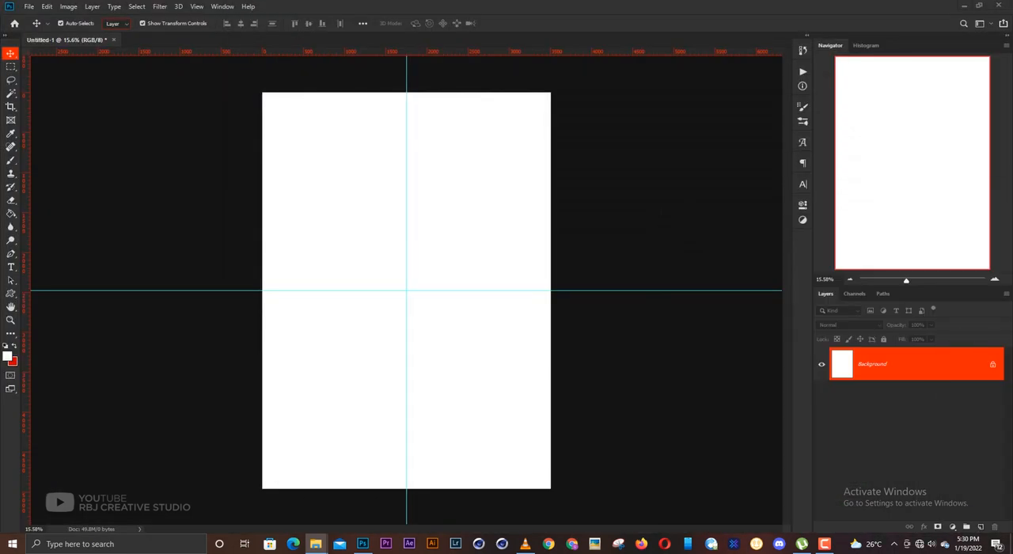
pyautogui.click(692, 298)
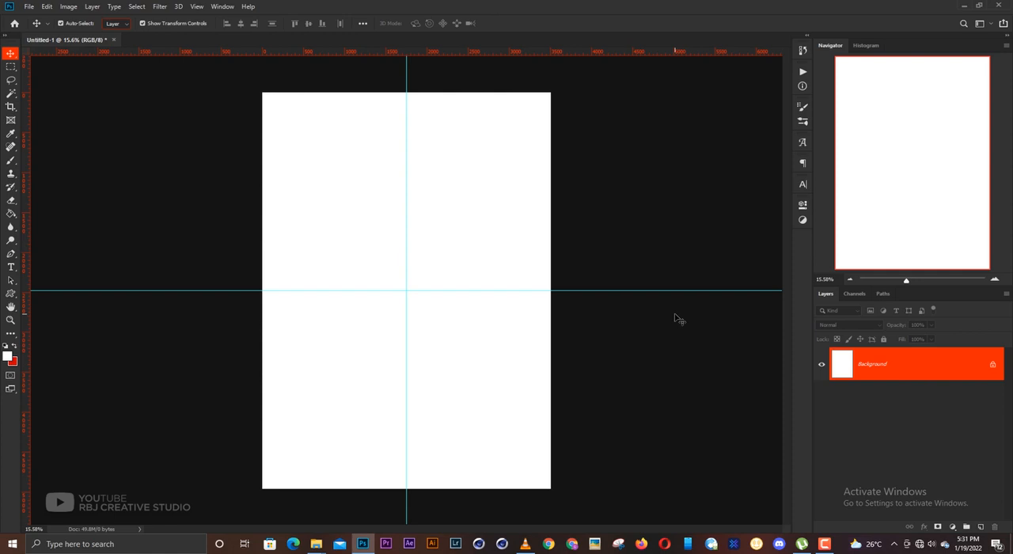
# - Draw a white rectangle slightly larger than the canvas, about 3586 by 5001 px, covering it completely
pyautogui.moveTo(10, 294); pyautogui.dragTo(44, 297)
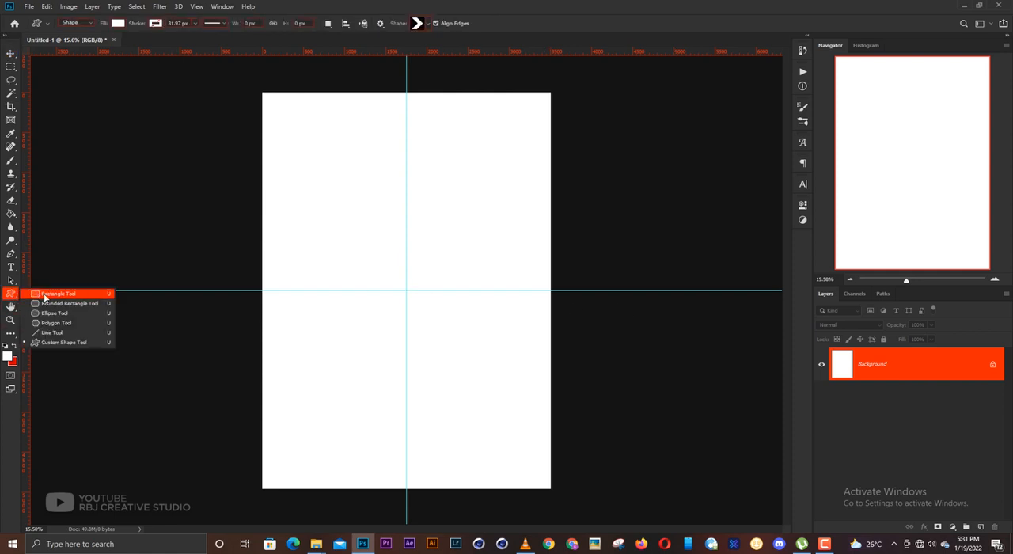
pyautogui.click(45, 297)
pyautogui.moveTo(259, 93); pyautogui.dragTo(554, 488)
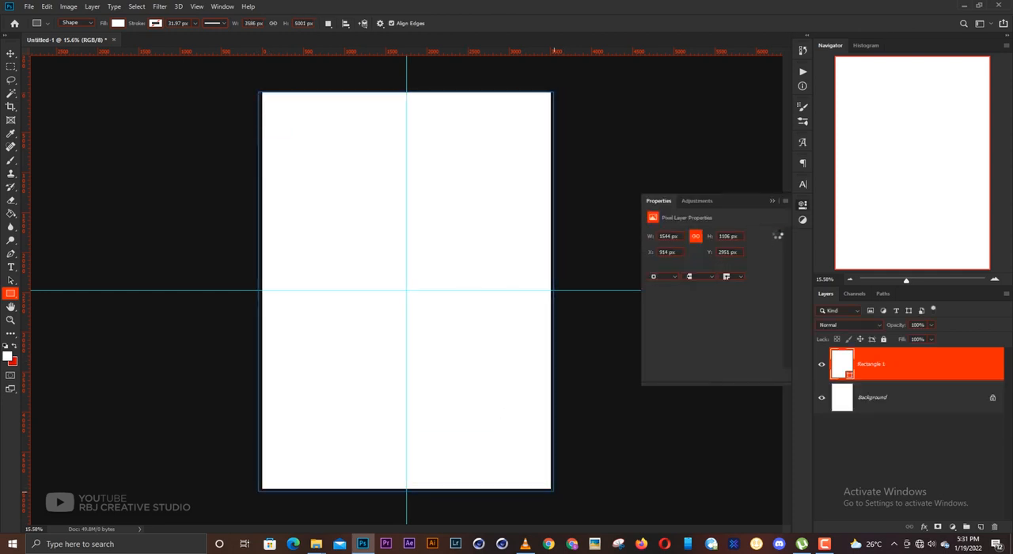
pyautogui.press('v')
pyautogui.click(772, 201)
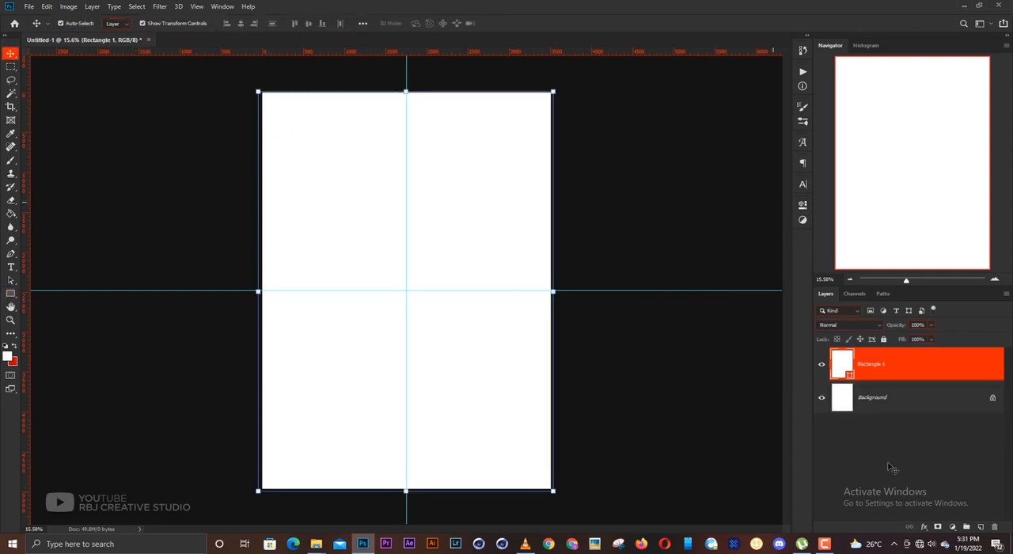
# - Give the rectangle a red Gradient Overlay and move the gradient's dark red stop to 60%
pyautogui.click(925, 526)
pyautogui.click(940, 488)
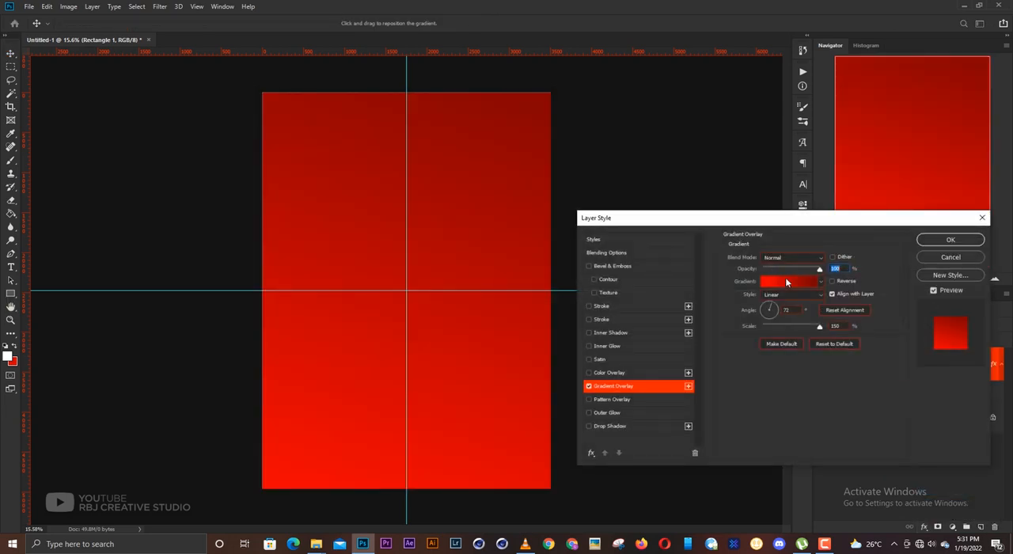
pyautogui.click(785, 281)
pyautogui.moveTo(867, 366); pyautogui.dragTo(781, 364)
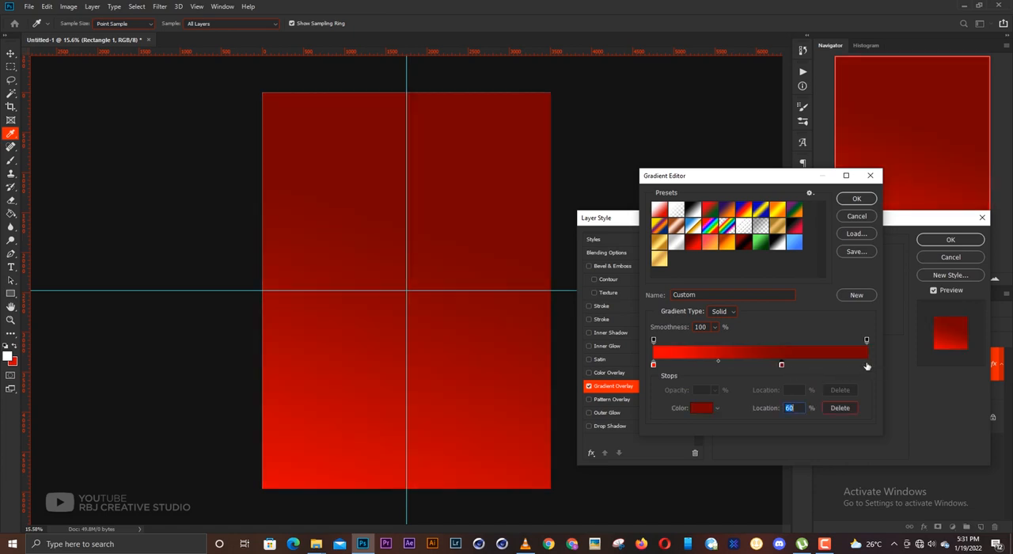
# - Add a black stop at 100% of the gradient and shift the dark red stop slightly toward the bright red one
pyautogui.click(869, 367)
pyautogui.click(702, 408)
pyautogui.click(721, 358)
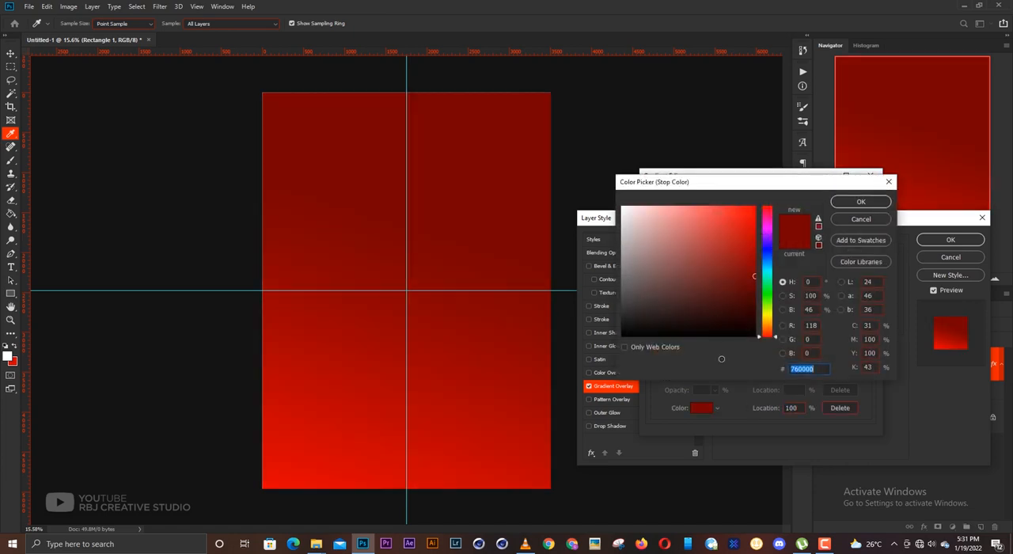
pyautogui.click(861, 201)
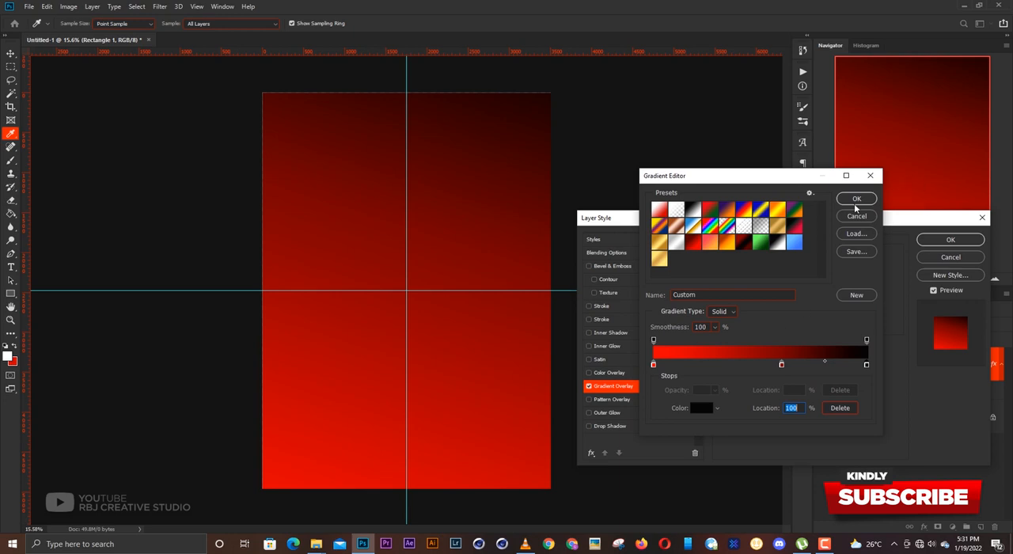
pyautogui.moveTo(781, 364); pyautogui.dragTo(775, 366)
pyautogui.click(858, 200)
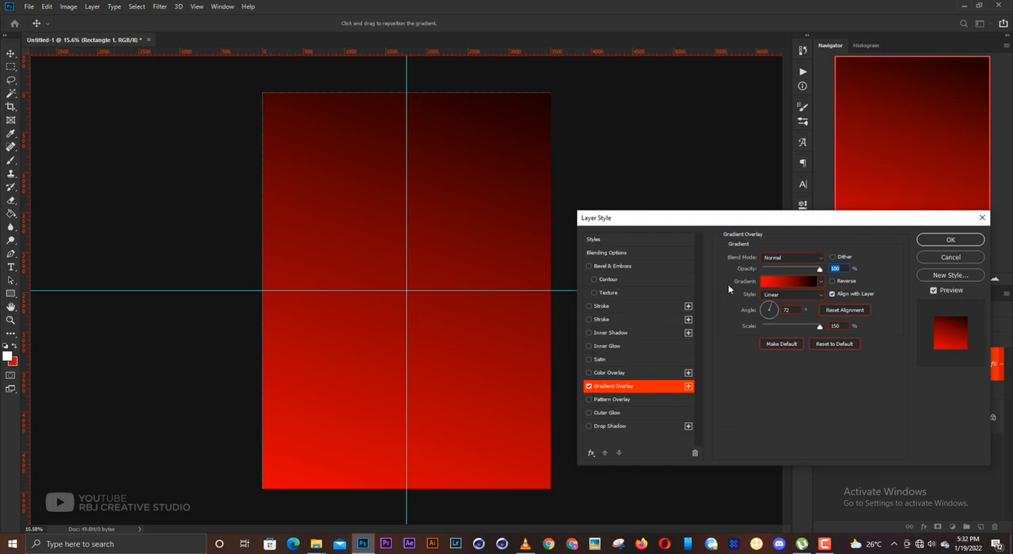
# - Set the Gradient Overlay angle to about -112°, apply the style, and lock the rectangle layer
pyautogui.click(767, 314)
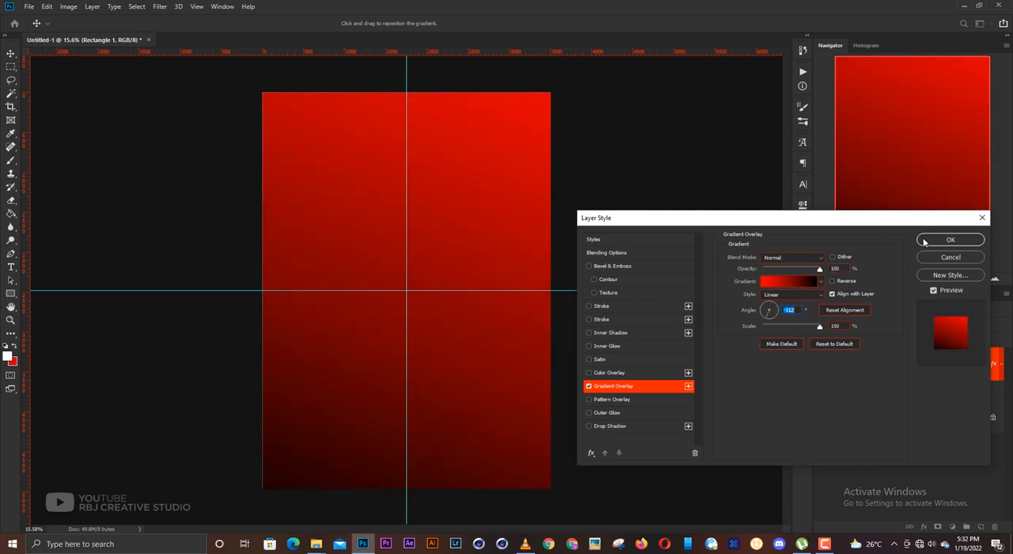
pyautogui.click(947, 241)
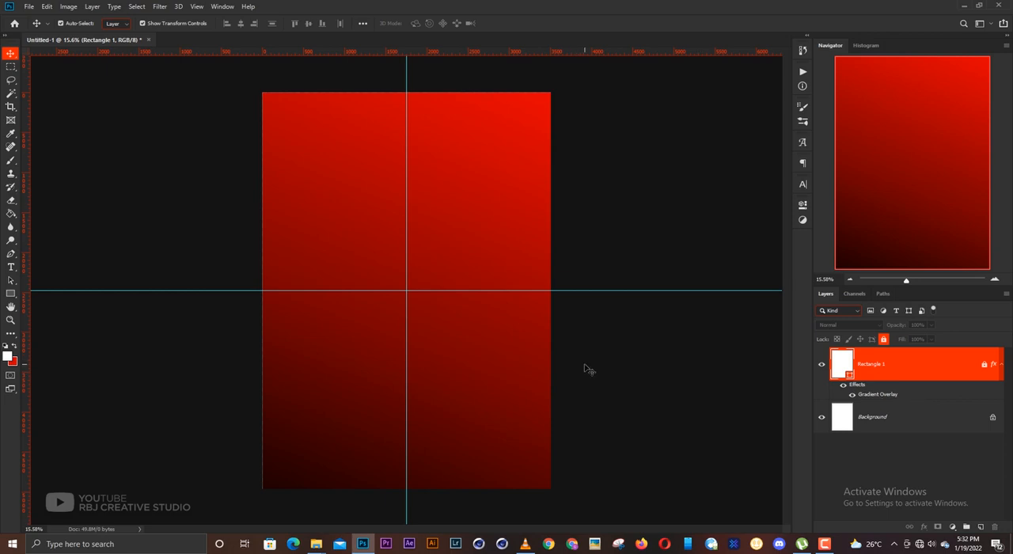
pyautogui.scroll(1, 584, 364)
pyautogui.scroll(1, 638, 330)
pyautogui.scroll(-2, 638, 330)
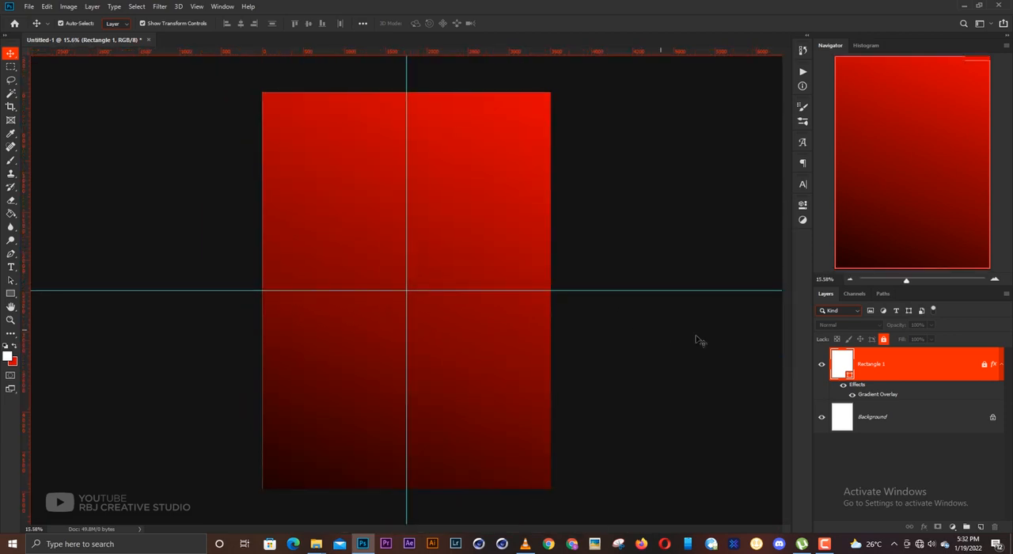
pyautogui.click(672, 331)
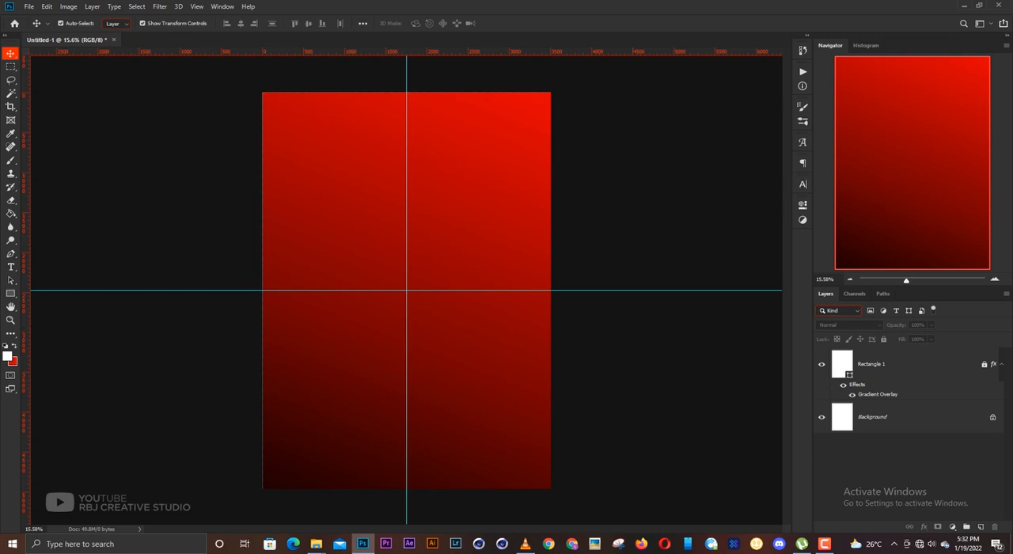
# - Place the pngkit_splash-png_23007 image on the canvas, centred horizontally in the upper half
pyautogui.moveTo(625, 315); pyautogui.dragTo(422, 226)
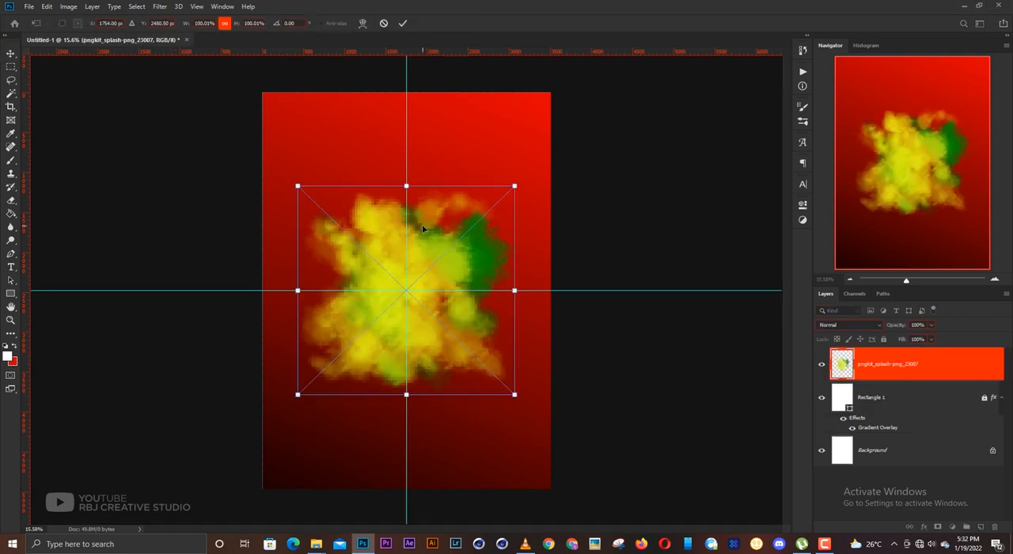
pyautogui.moveTo(423, 231); pyautogui.dragTo(426, 159)
pyautogui.press('Return')
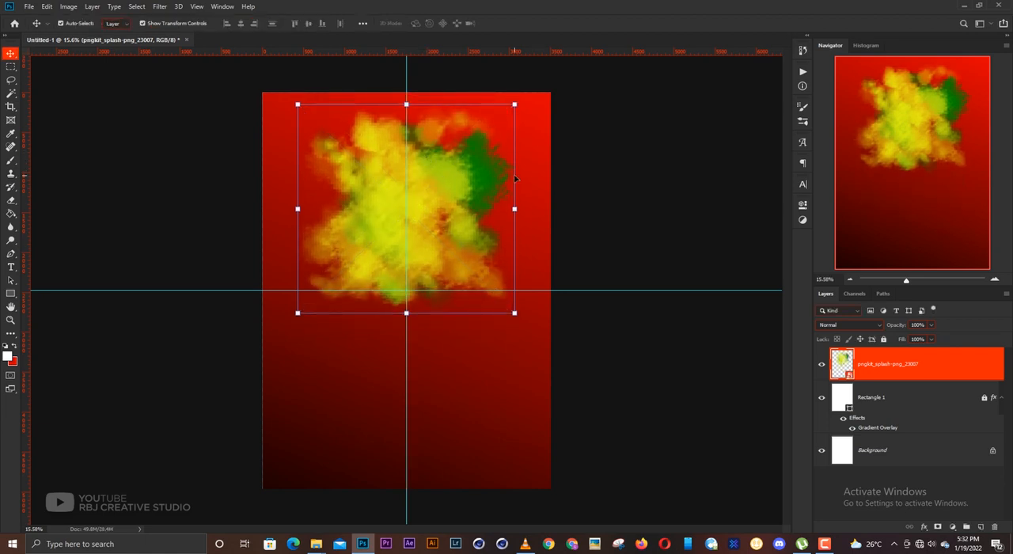
pyautogui.click(642, 182)
# - Set the splash layer's blend mode to Overlay and enlarge it to about 124% in the upper part of the canvas
pyautogui.click(444, 201)
pyautogui.click(836, 326)
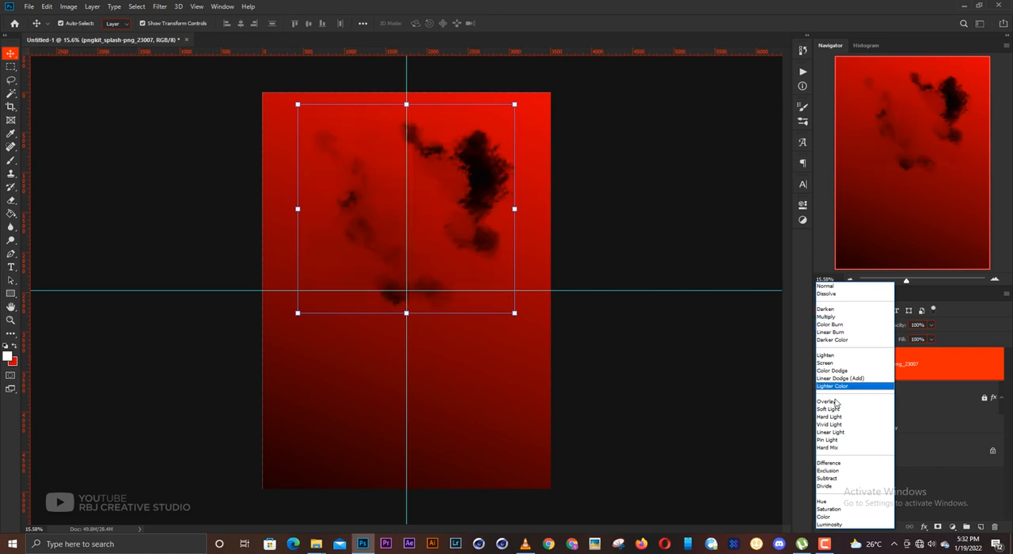
pyautogui.click(827, 401)
pyautogui.moveTo(514, 212); pyautogui.dragTo(541, 208)
pyautogui.moveTo(474, 204); pyautogui.dragTo(475, 219)
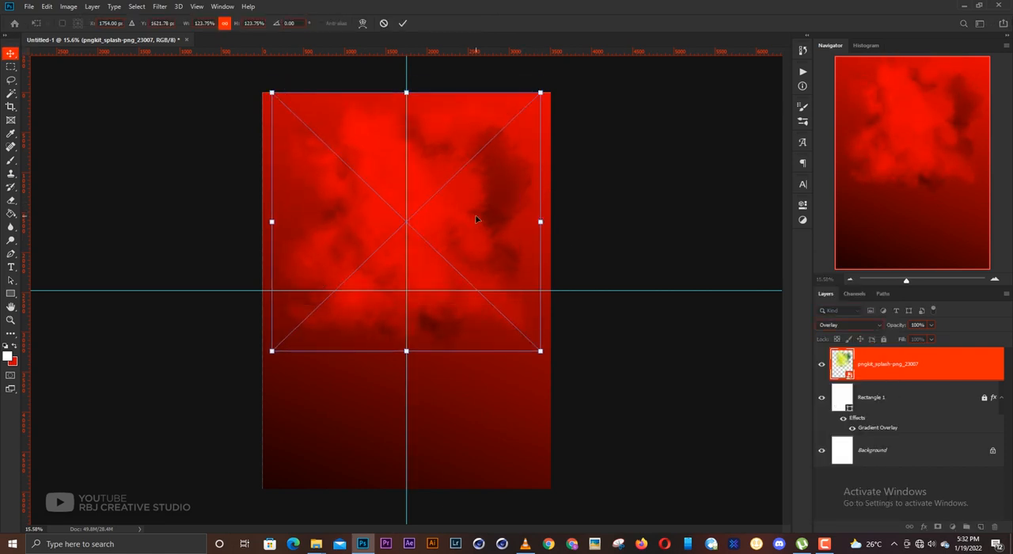
pyautogui.press('Return')
pyautogui.click(656, 234)
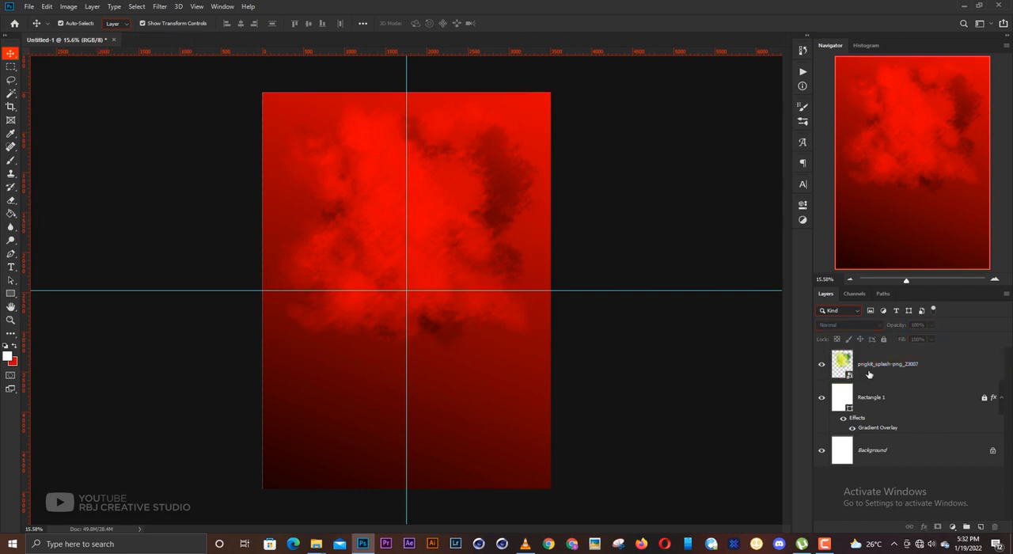
# - Lock the splash layer and deselect it
pyautogui.click(869, 372)
pyautogui.click(885, 339)
pyautogui.click(679, 245)
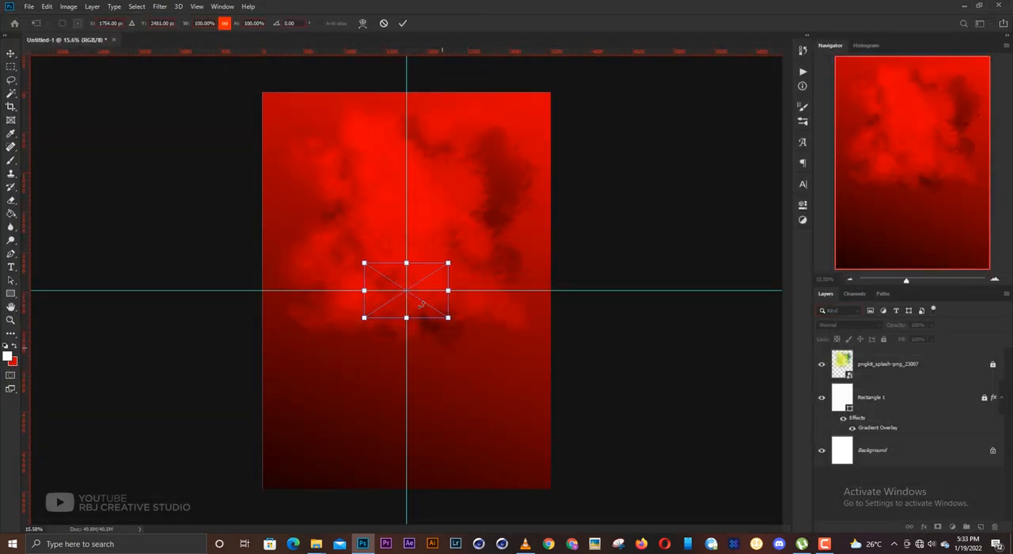
# - Place the stadium image enlarged to about 321% below the splash and rasterize it for erasing
pyautogui.moveTo(405, 317); pyautogui.dragTo(408, 413)
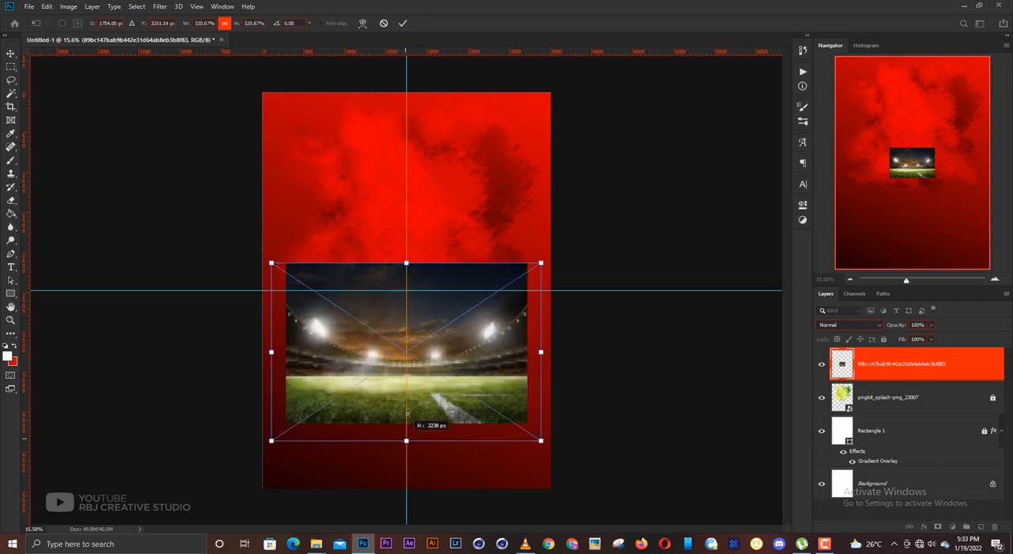
pyautogui.press('Return')
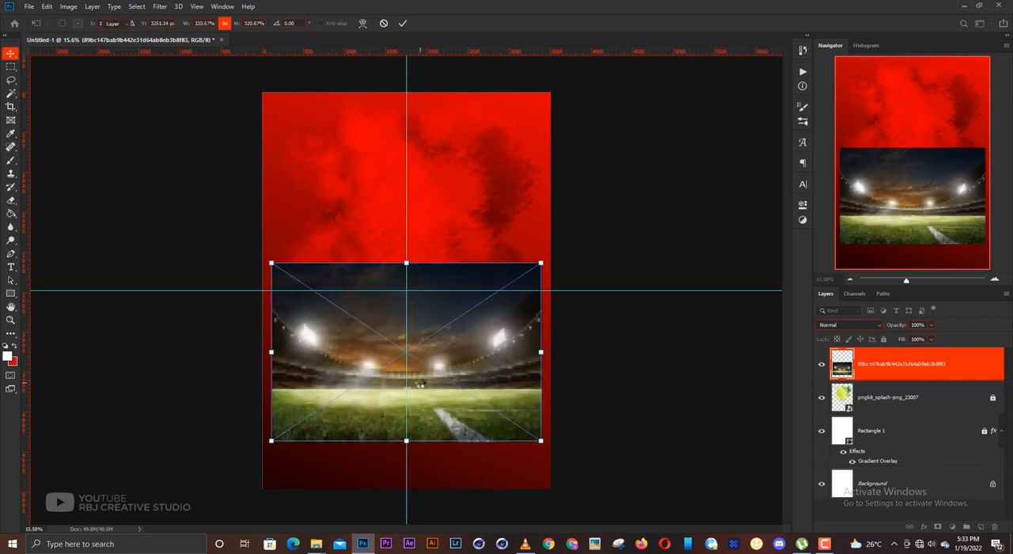
pyautogui.press('e')
pyautogui.click(454, 353)
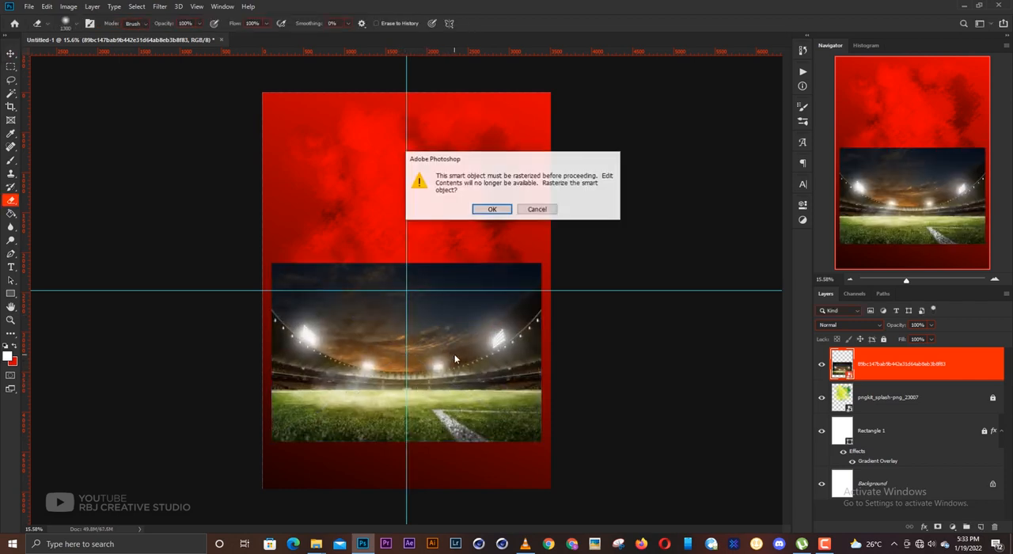
pyautogui.press('Return')
# - Fade the dark sky along the stadium image's upper edge with a soft Eraser of about 1900 px
pyautogui.press(']')
pyautogui.press(']')
pyautogui.press(']')
pyautogui.press(']')
pyautogui.press(']')
pyautogui.press(']')
pyautogui.press(']')
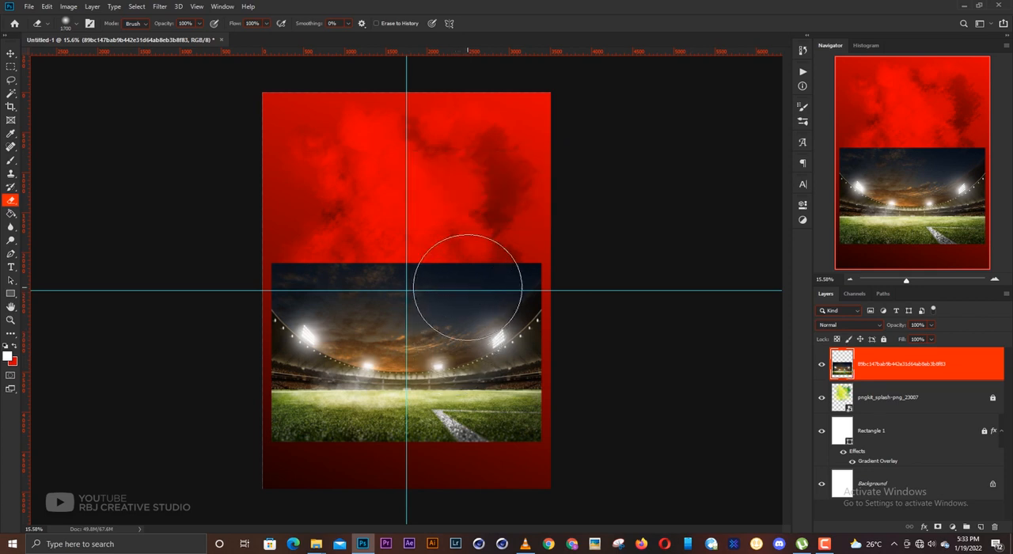
pyautogui.press('[')
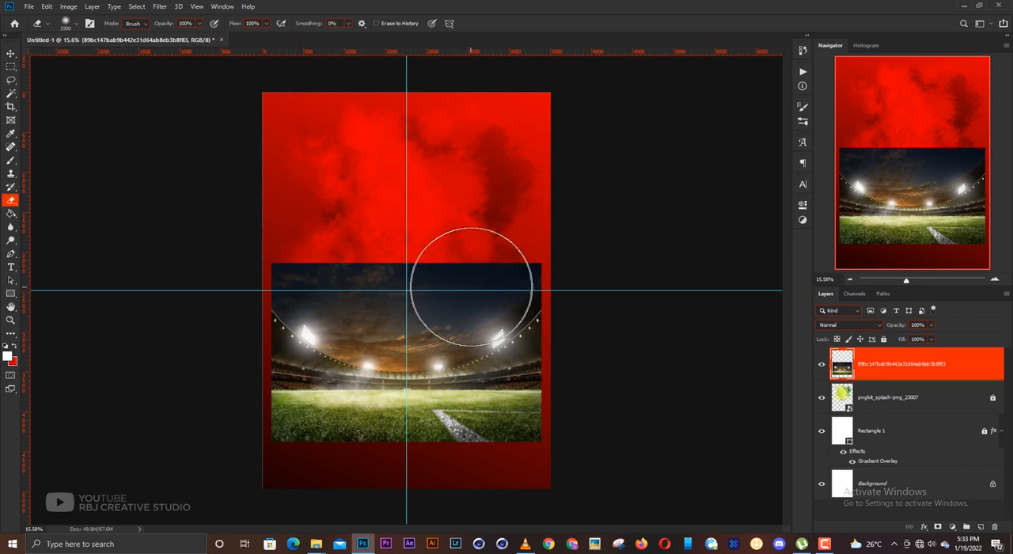
pyautogui.moveTo(548, 277); pyautogui.dragTo(379, 269)
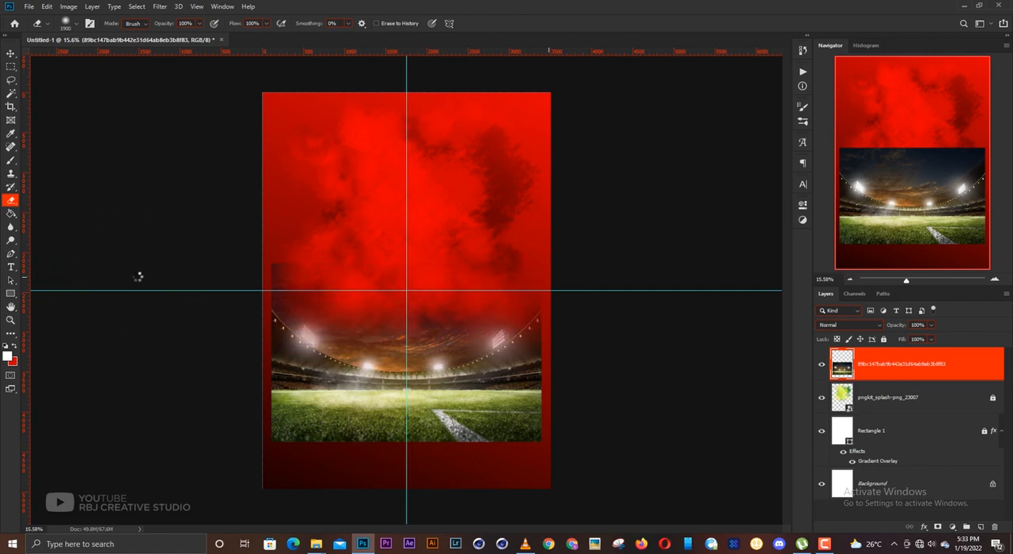
# - Move the stadium image down to the canvas's lower edge and enlarge it to about 109% to span the full width
pyautogui.press('v')
pyautogui.moveTo(411, 374); pyautogui.dragTo(412, 424)
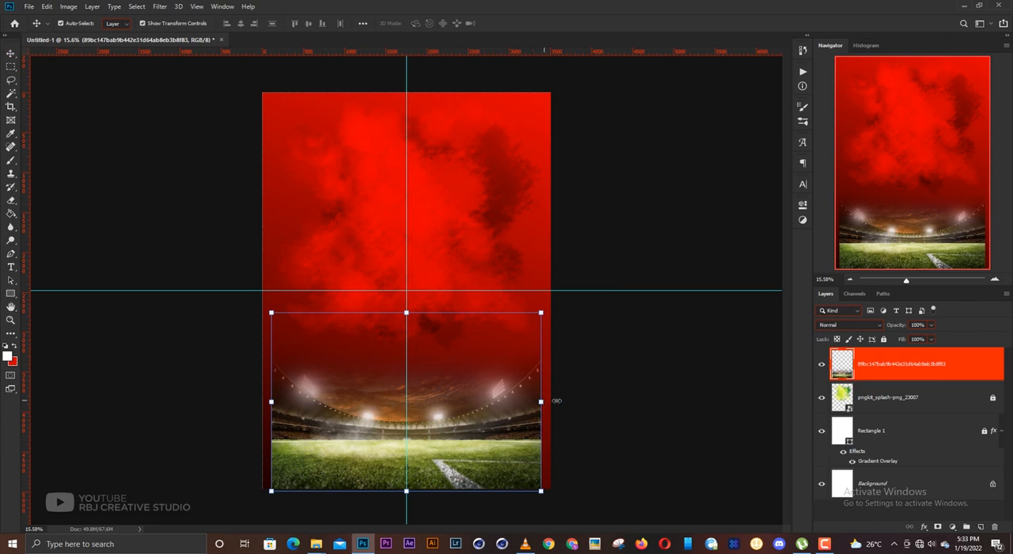
pyautogui.moveTo(556, 400); pyautogui.dragTo(568, 400)
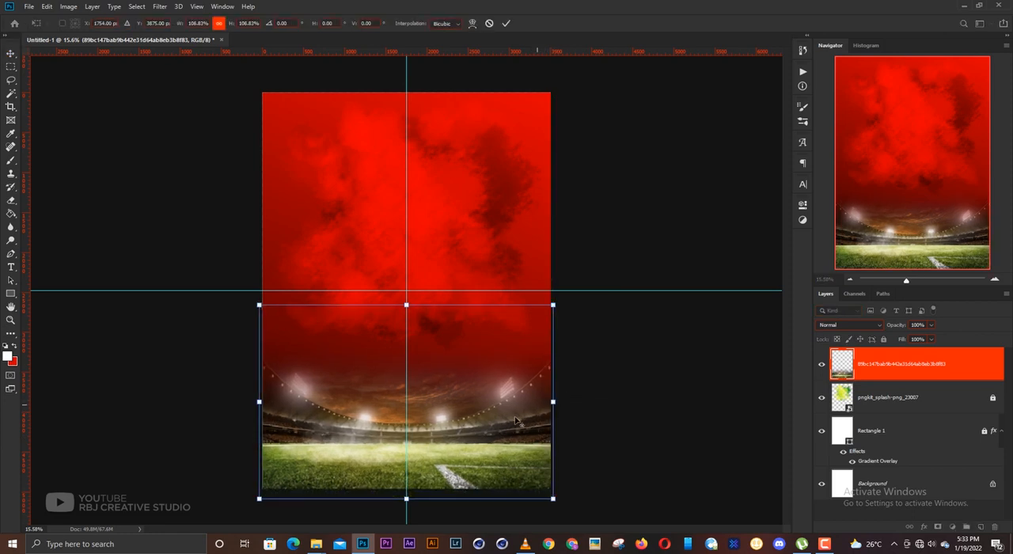
pyautogui.press('Return')
# - Set the stadium layer's blend mode to Overlay and slightly lower its opacity
pyautogui.click(837, 324)
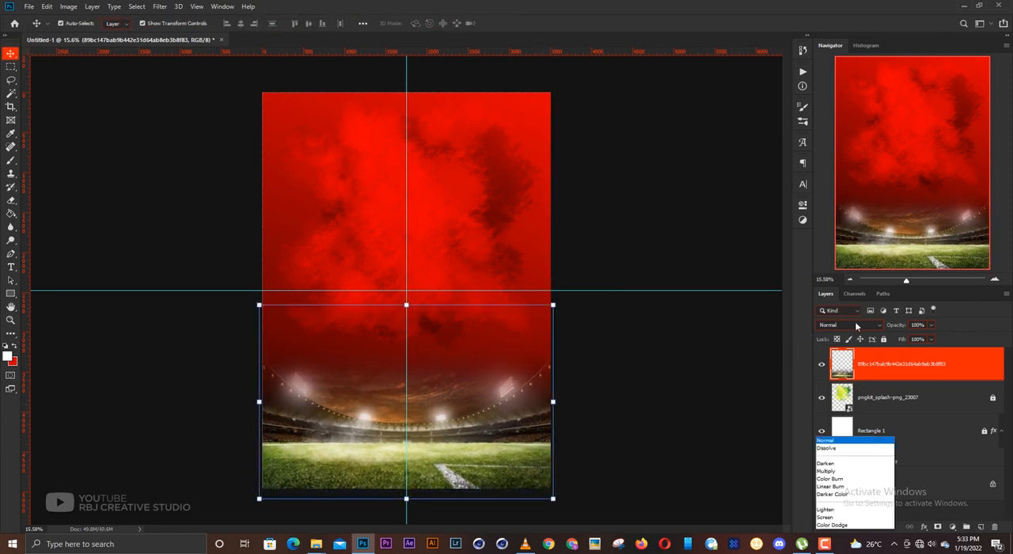
pyautogui.click(826, 402)
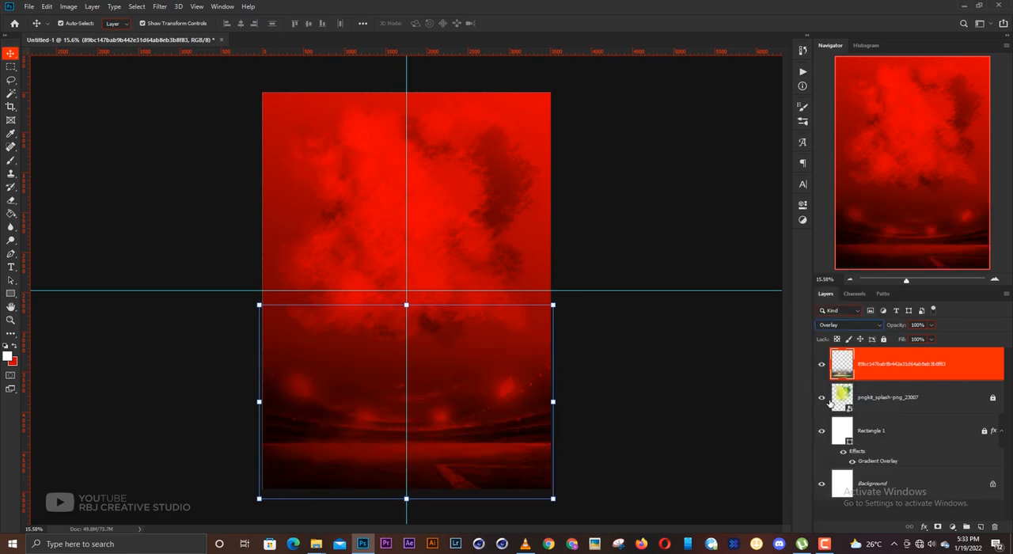
pyautogui.click(931, 324)
pyautogui.moveTo(932, 337); pyautogui.dragTo(916, 338)
# - Lock the stadium layer and deselect it
pyautogui.click(938, 364)
pyautogui.click(883, 339)
pyautogui.click(699, 348)
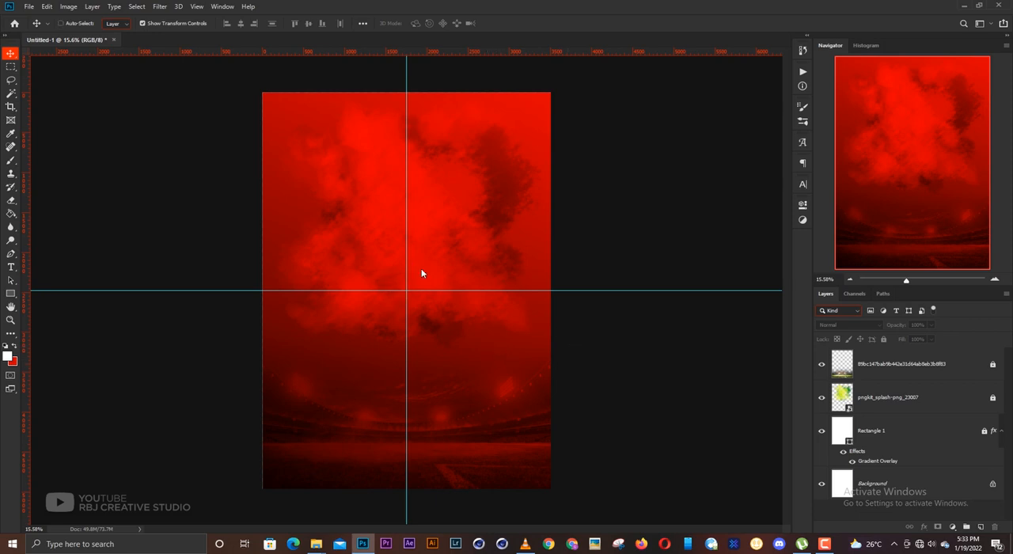
# - Save the document as a TIFF named "Soprts Flyer" in The Studio folder, keeping the default TIFF options
pyautogui.hotkey('ctrl', 'shift', 's')
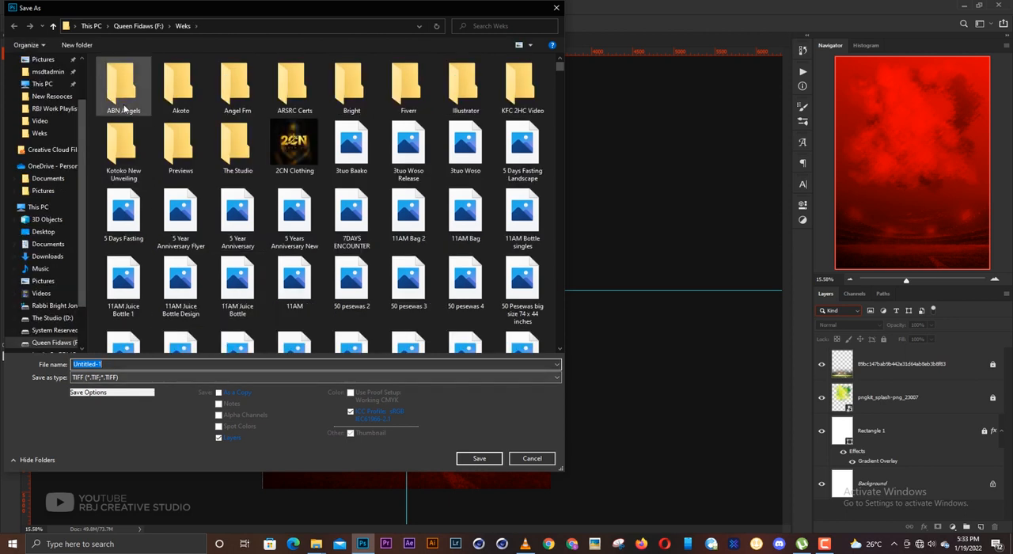
pyautogui.doubleClick(238, 154)
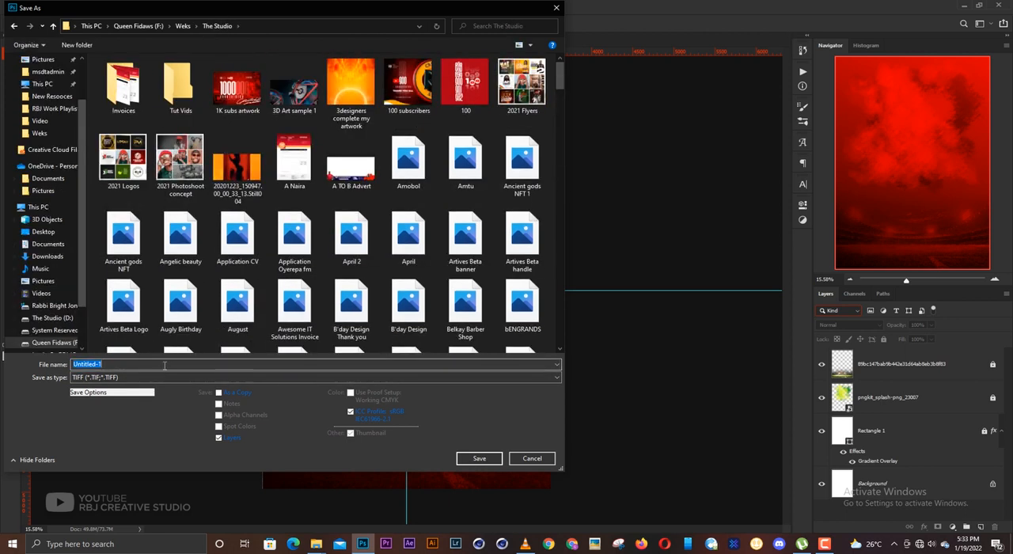
pyautogui.write('Soprt')
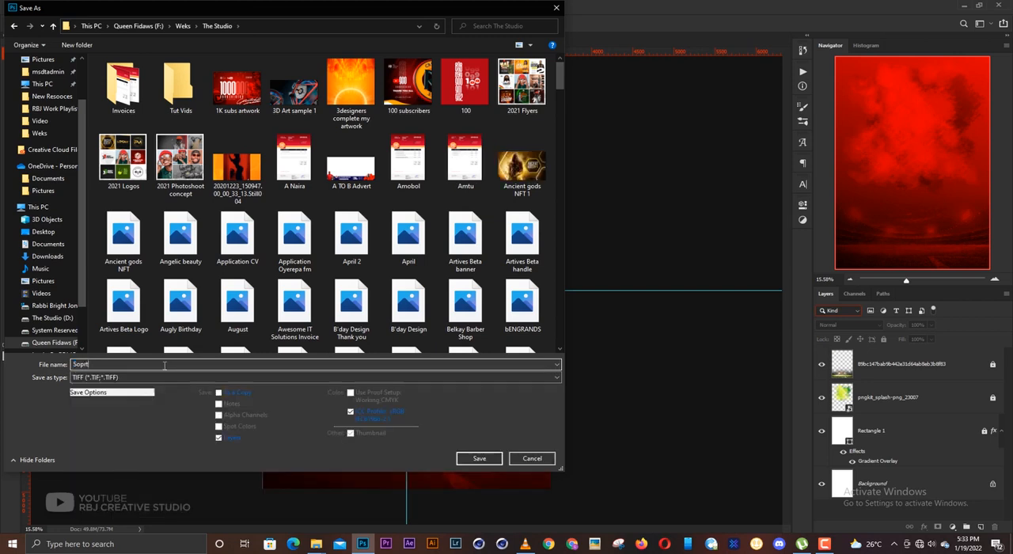
pyautogui.write('s Flyer')
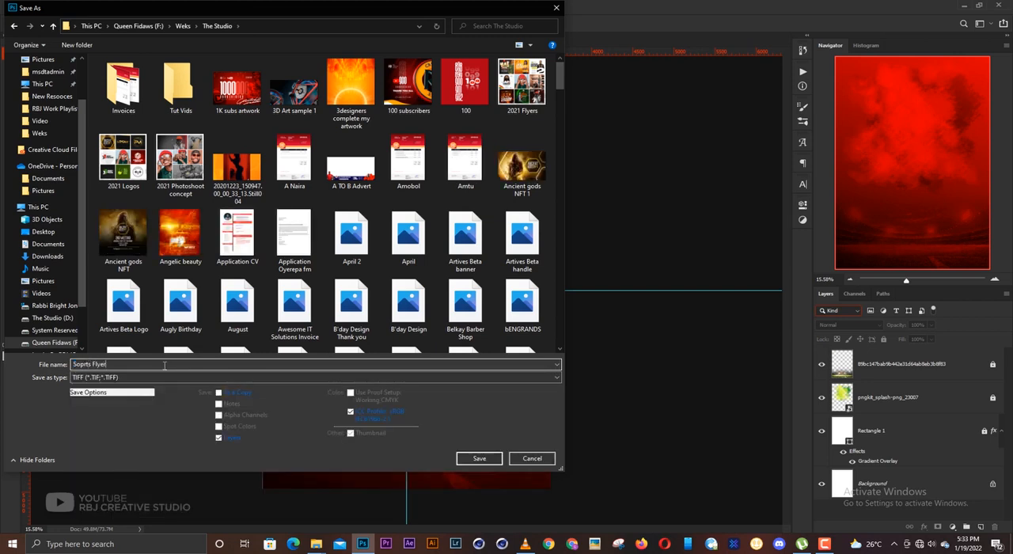
pyautogui.press('Return')
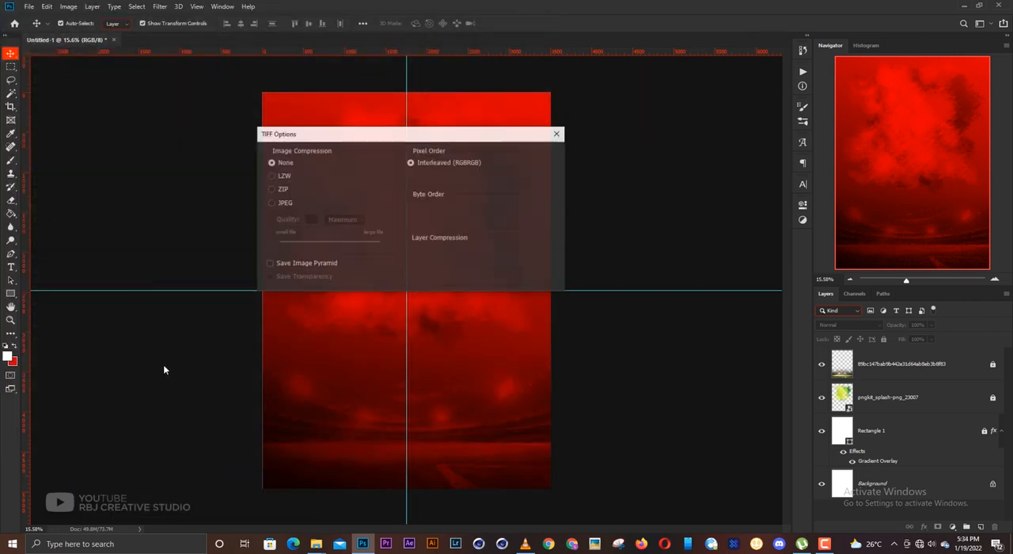
pyautogui.press('Return')
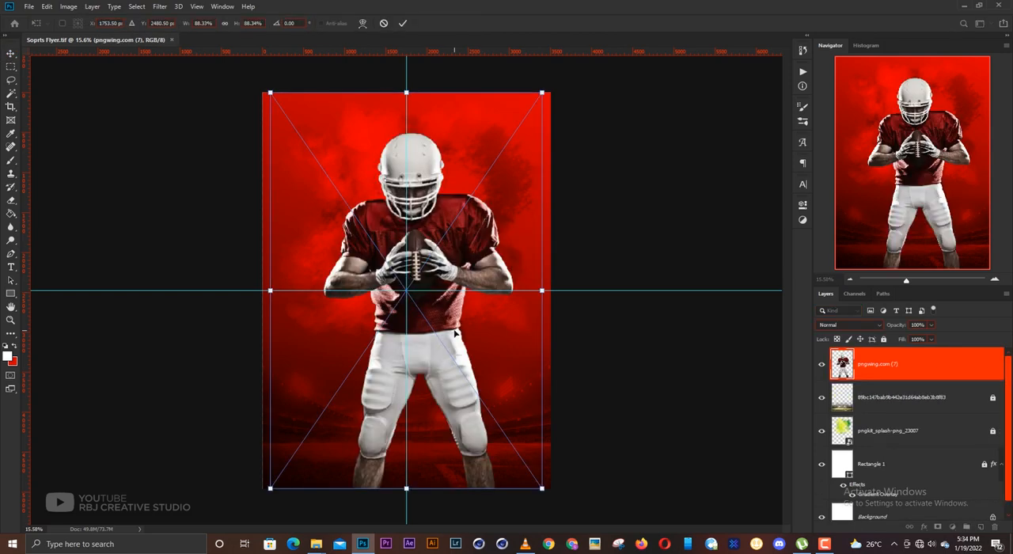
# - Scale the placed football player image down to about 77%, keeping it near the canvas's centre, and commit the placement
pyautogui.moveTo(451, 330)
pyautogui.mouseDown()
pyautogui.moveTo(439, 329)
pyautogui.moveTo(458, 338)
pyautogui.mouseUp()
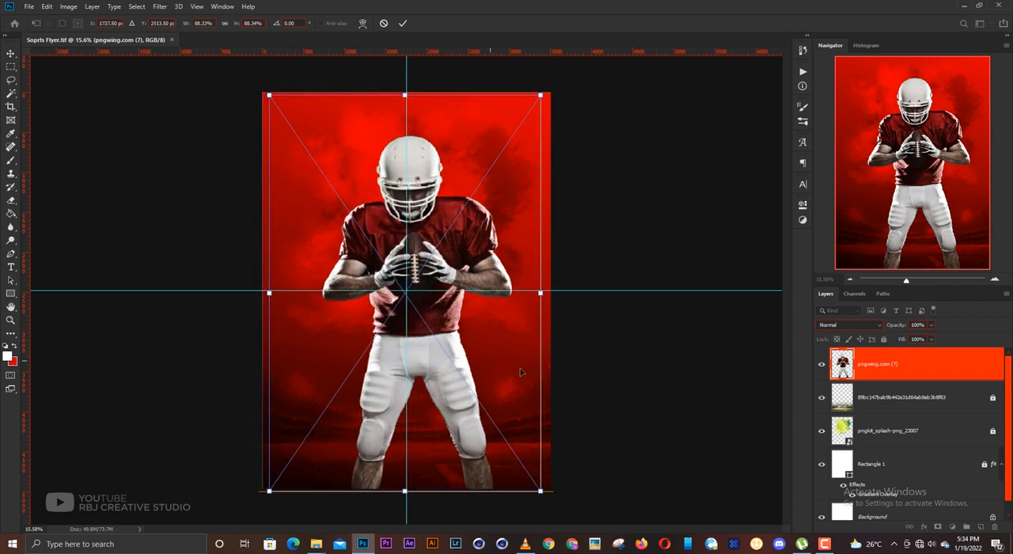
pyautogui.moveTo(539, 293); pyautogui.dragTo(523, 293)
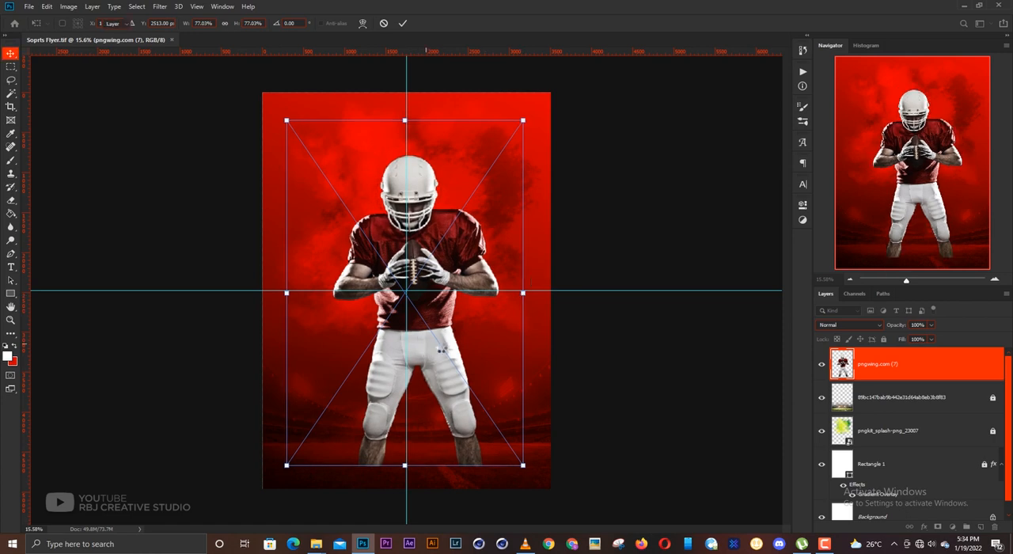
pyautogui.press('Return')
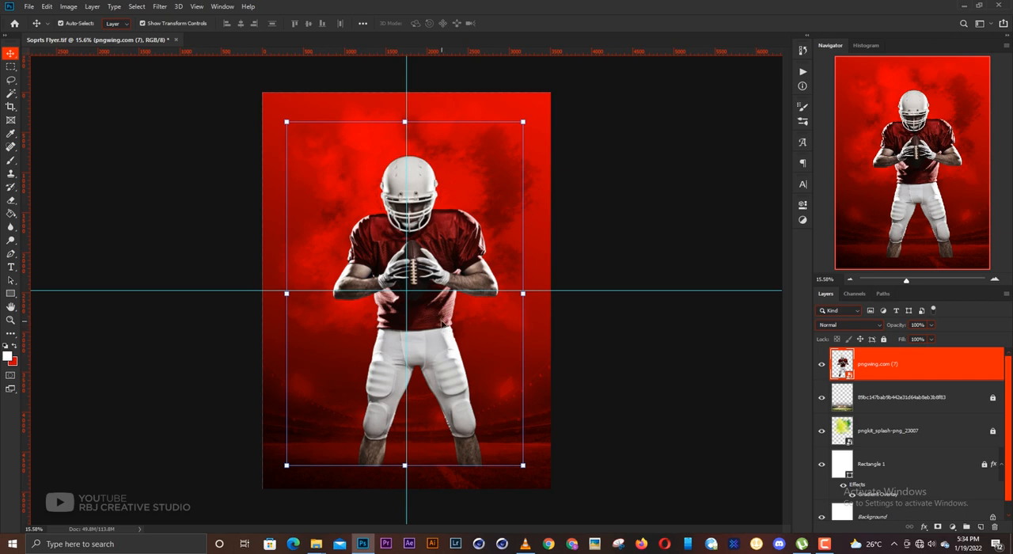
# - Rasterize the player layer and delete the legs and everything below the waist using a rectangular selection
pyautogui.press('e')
pyautogui.click(440, 331)
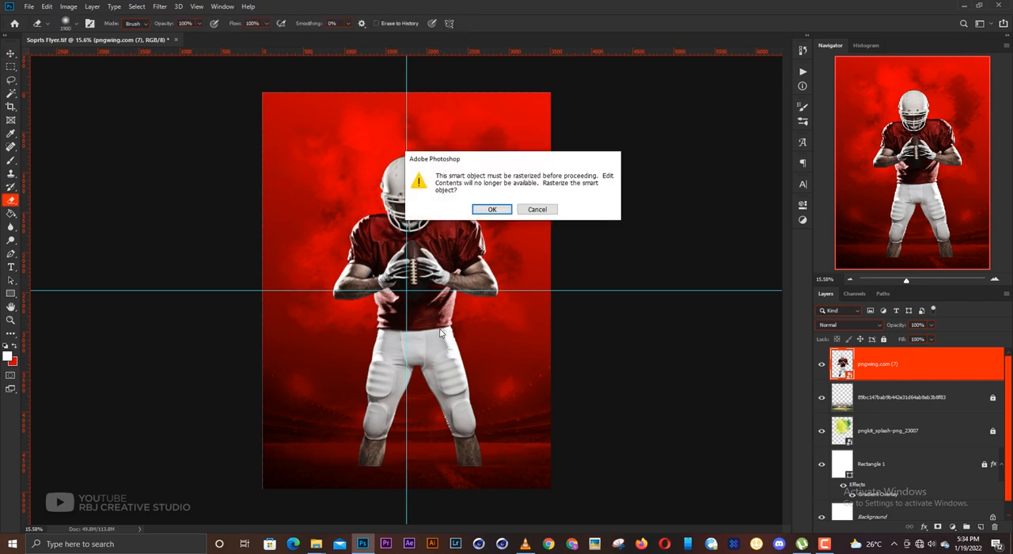
pyautogui.press('Return')
pyautogui.press('m')
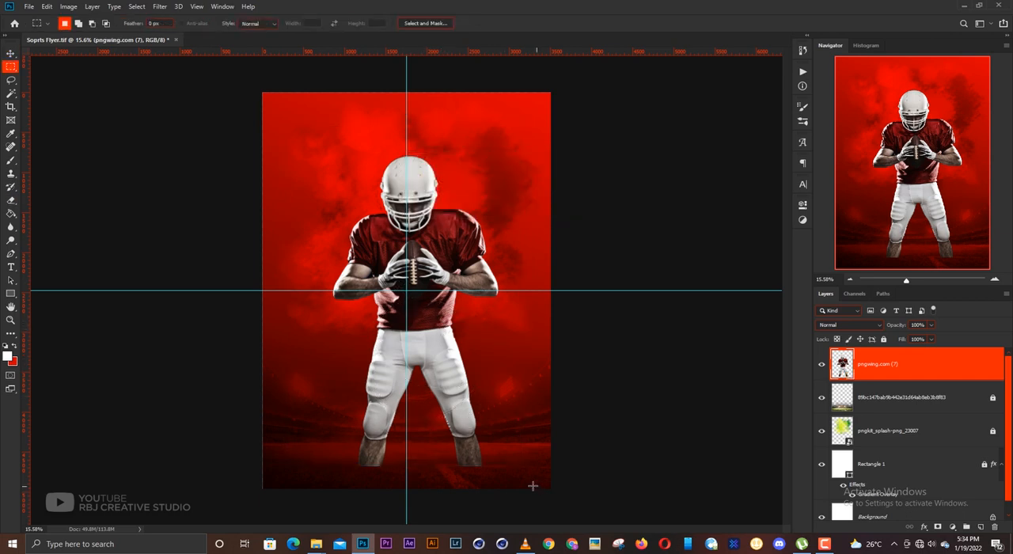
pyautogui.moveTo(536, 485); pyautogui.dragTo(315, 327)
pyautogui.press('Delete')
pyautogui.hotkey('ctrl', 'd')
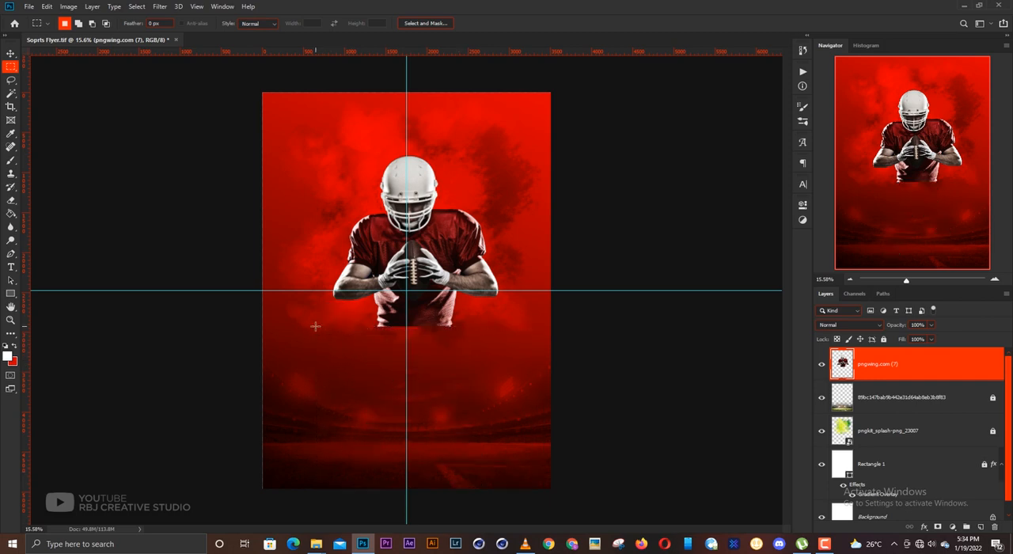
# - Try loading the player layer's outline as a selection and inverting it
pyautogui.press('v')
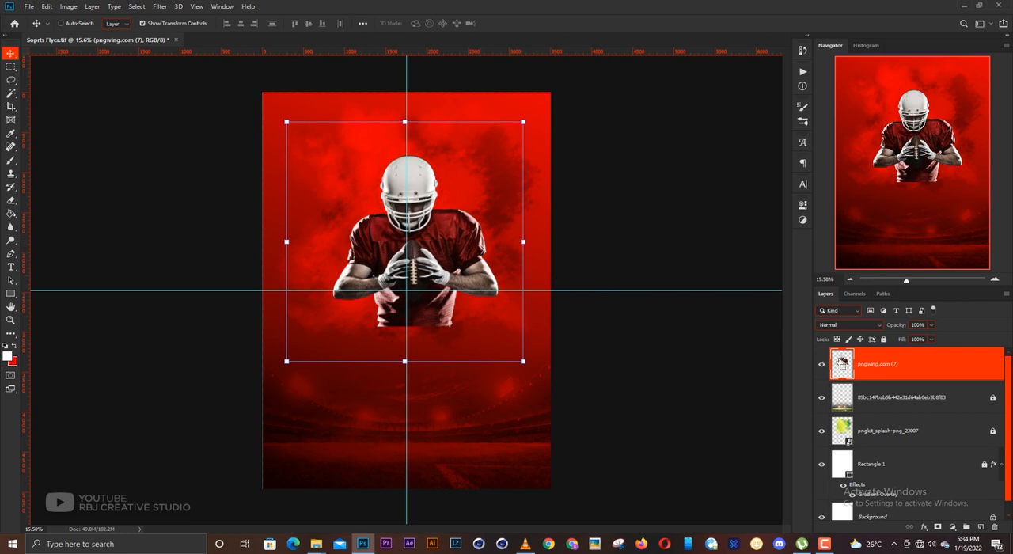
pyautogui.keyDown('ctrl'); pyautogui.click(842, 363); pyautogui.keyUp('ctrl')
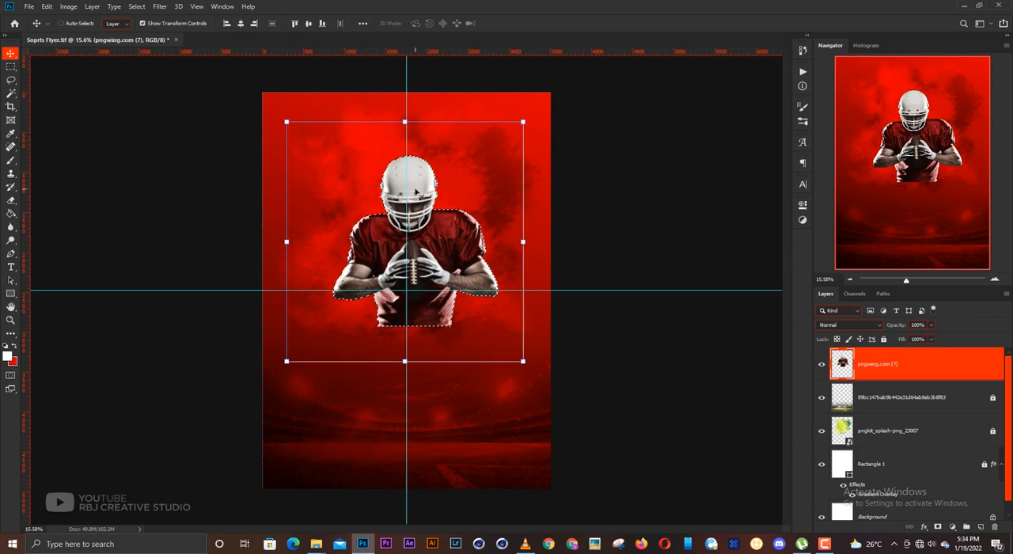
pyautogui.hotkey('ctrl', 'd')
pyautogui.click(627, 220)
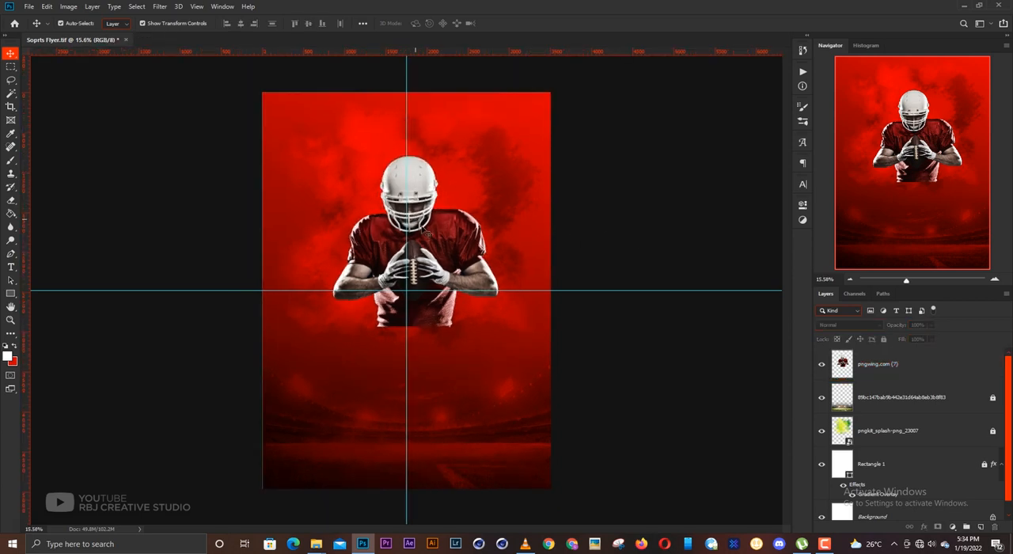
pyautogui.click(457, 242)
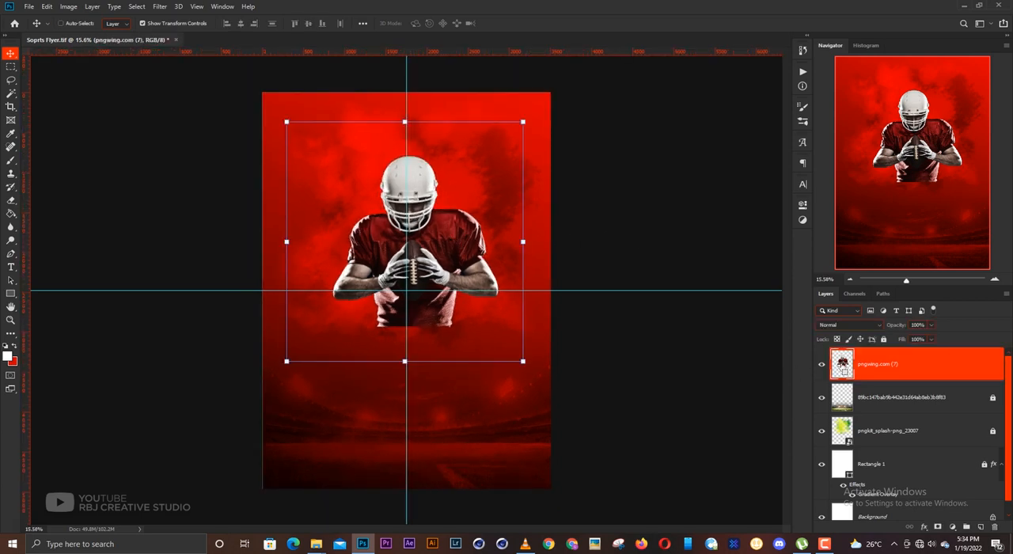
pyautogui.keyDown('ctrl'); pyautogui.click(843, 367); pyautogui.keyUp('ctrl')
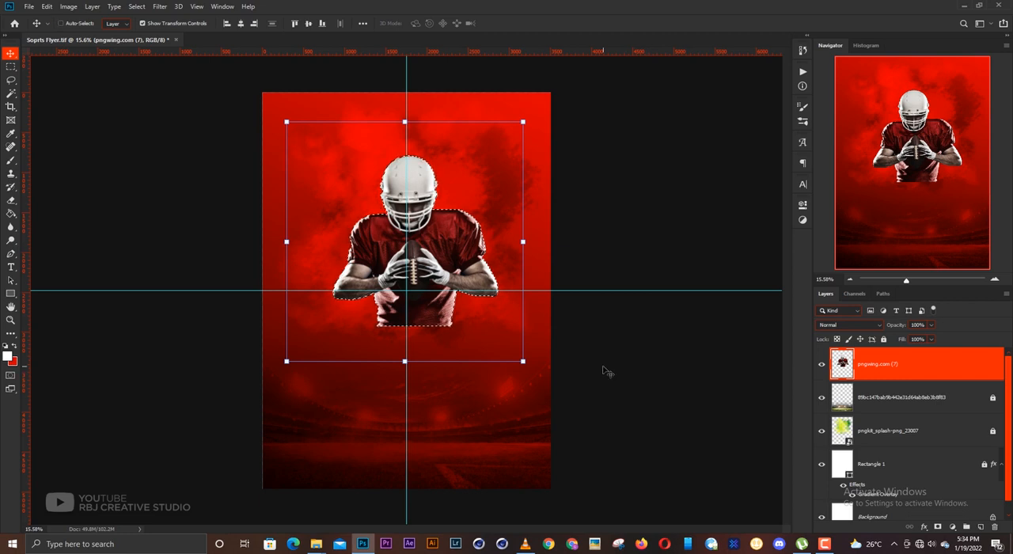
pyautogui.hotkey('ctrl', 'shift', 'i')
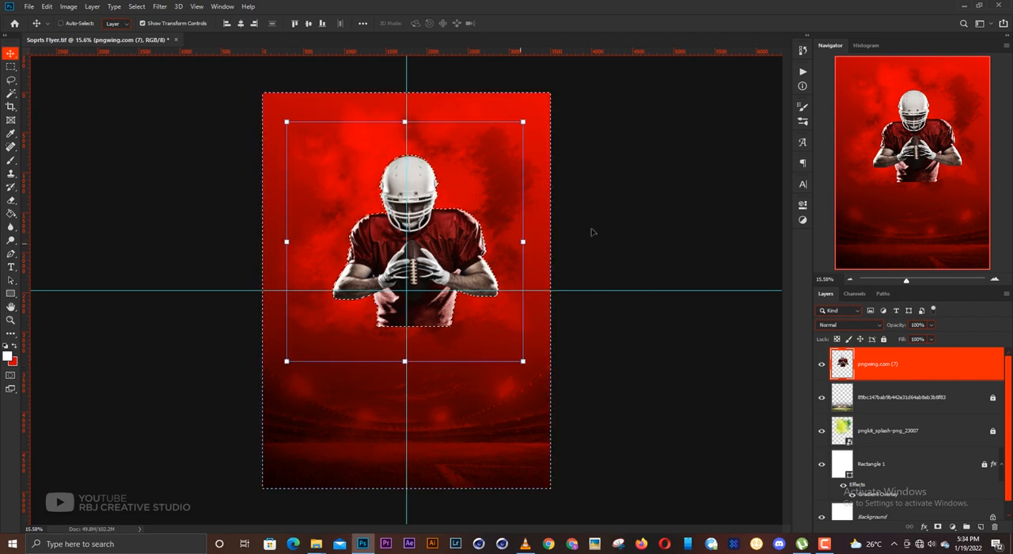
pyautogui.hotkey('ctrl', 'd')
pyautogui.click(605, 238)
# - Inspect the player cutout up close and try selecting the area around the player by inverting the layer's outline selection
pyautogui.scroll(2, 428, 256)
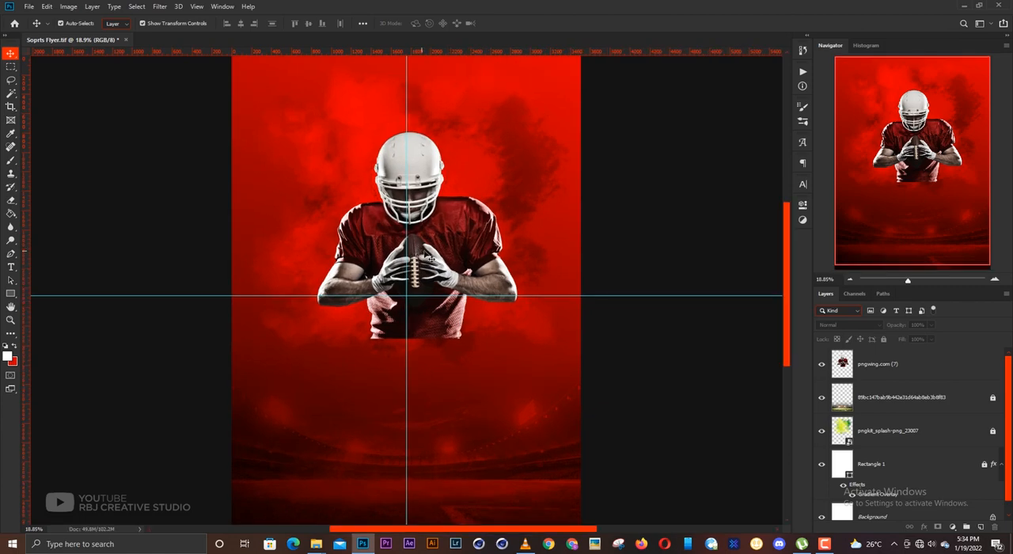
pyautogui.click(433, 260)
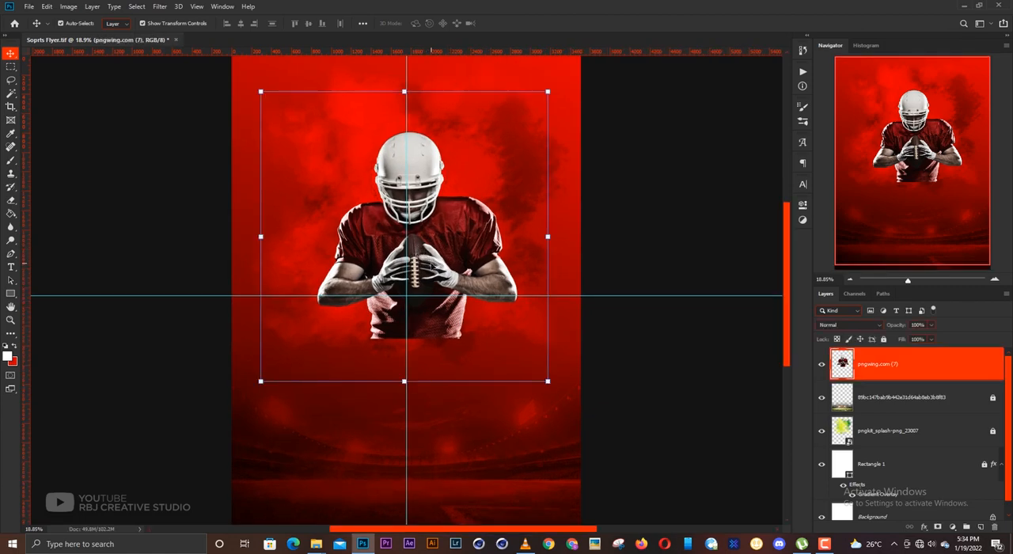
pyautogui.scroll(8, 406, 145)
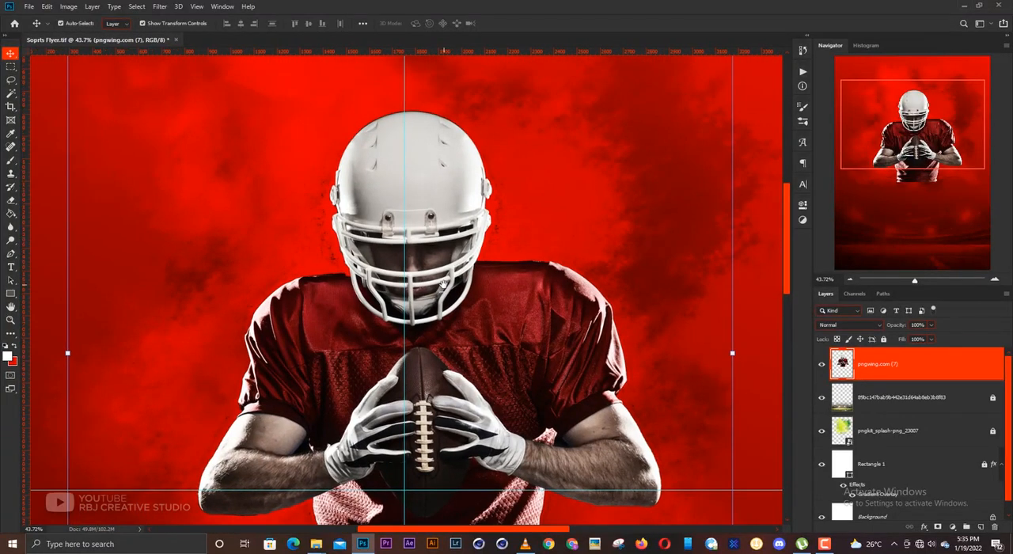
pyautogui.scroll(-4, 443, 285)
pyautogui.scroll(-3, 446, 294)
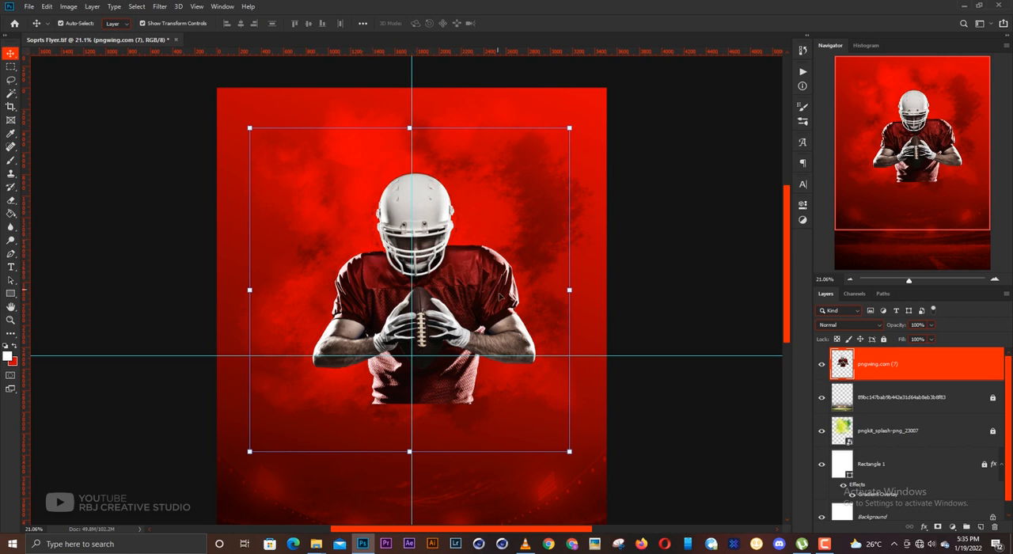
pyautogui.keyDown('ctrl'); pyautogui.click(843, 369); pyautogui.keyUp('ctrl')
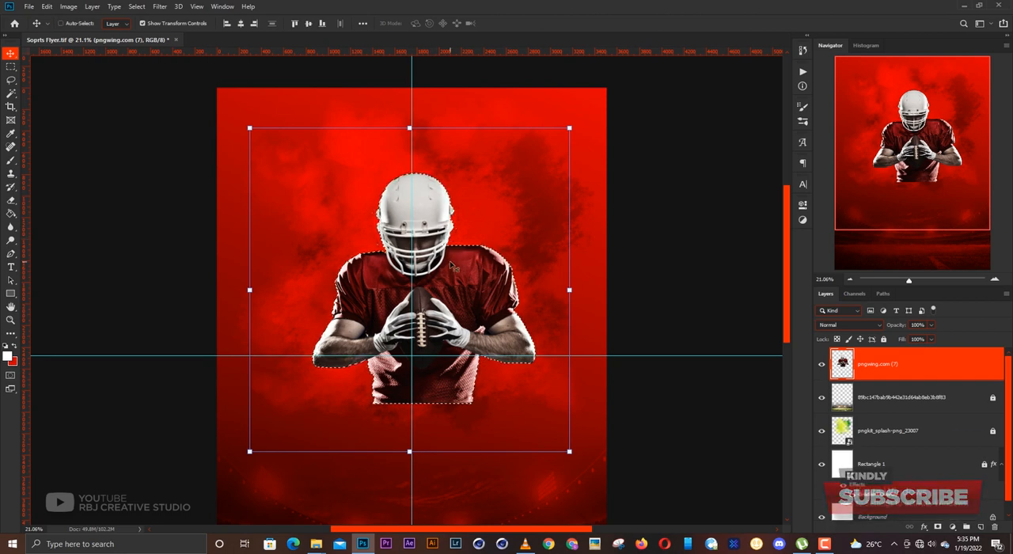
pyautogui.hotkey('ctrl', 'shift', 'i')
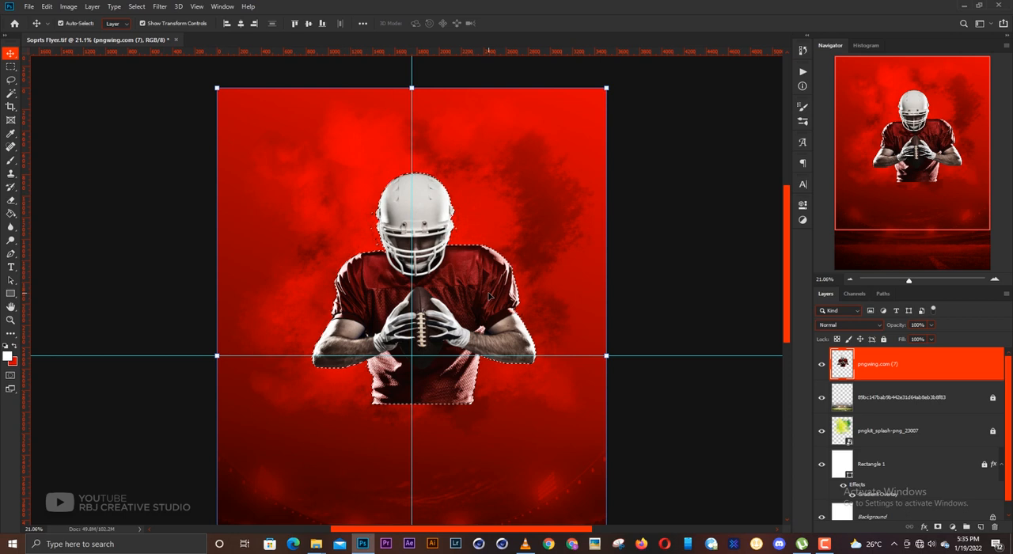
pyautogui.hotkey('ctrl', 'd')
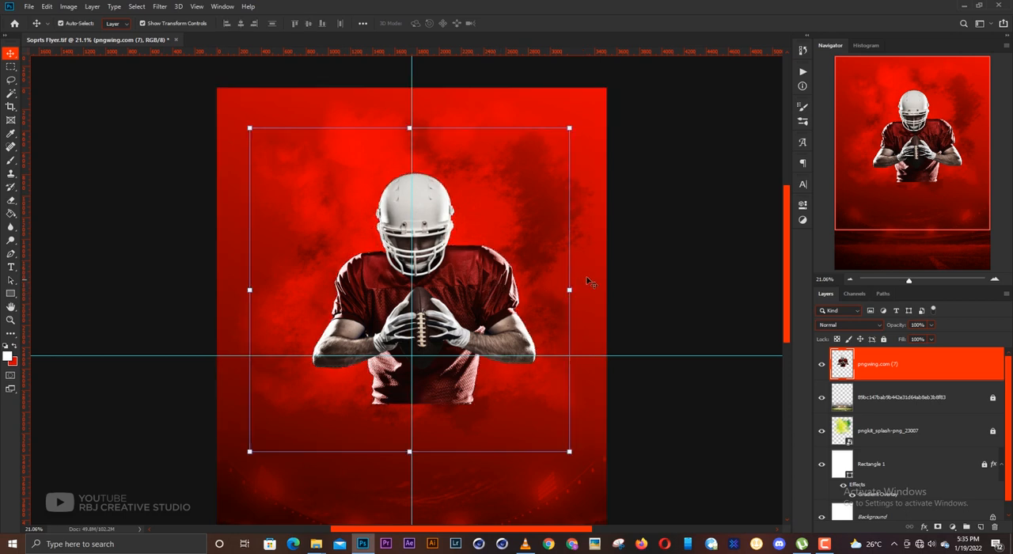
pyautogui.click(653, 280)
# - Move the player slightly left and down towards the canvas's centre and enlarge the cutout to about 112%
pyautogui.click(428, 280)
pyautogui.moveTo(479, 303); pyautogui.dragTo(465, 307)
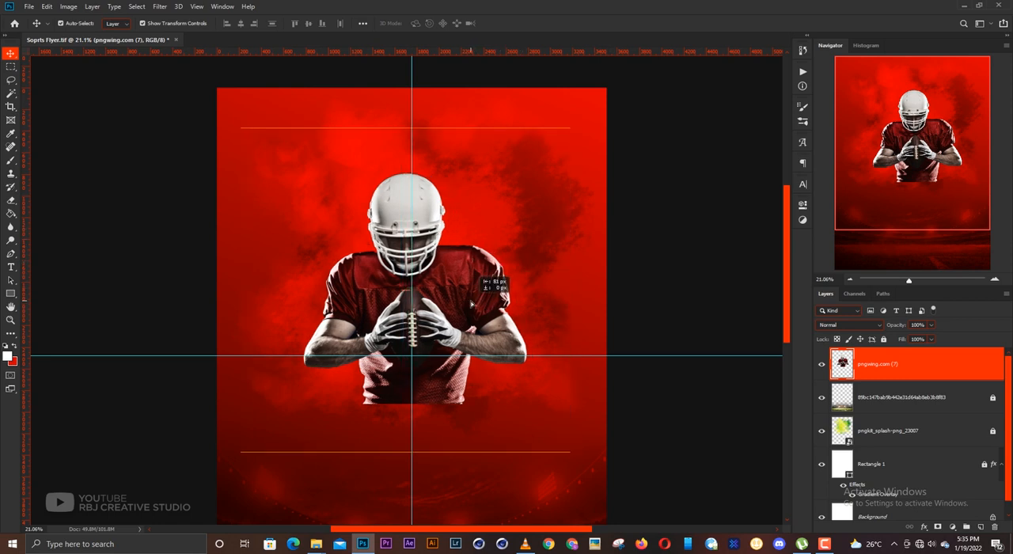
pyautogui.scroll(-3, 466, 307)
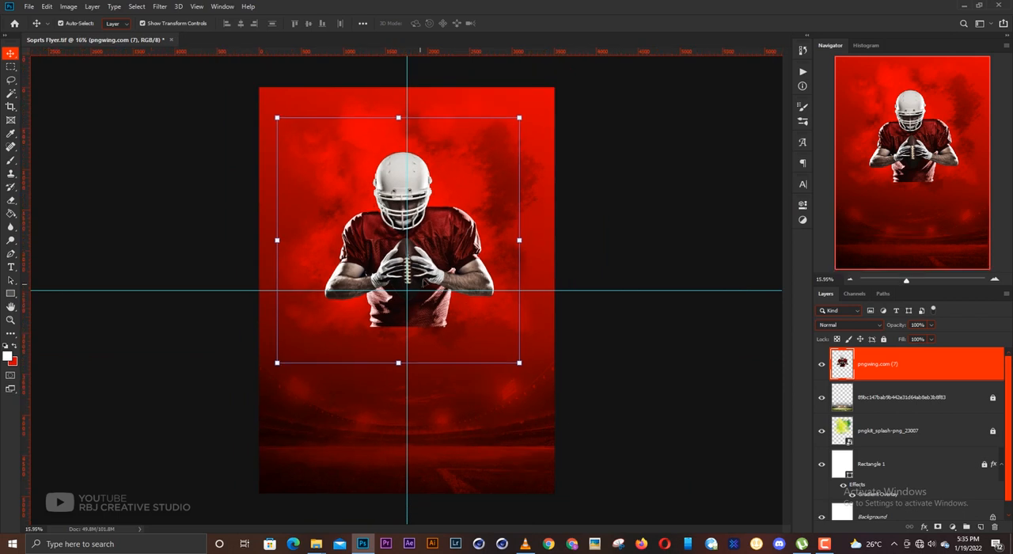
pyautogui.moveTo(433, 268)
pyautogui.mouseDown()
pyautogui.moveTo(434, 301)
pyautogui.moveTo(437, 271)
pyautogui.mouseUp()
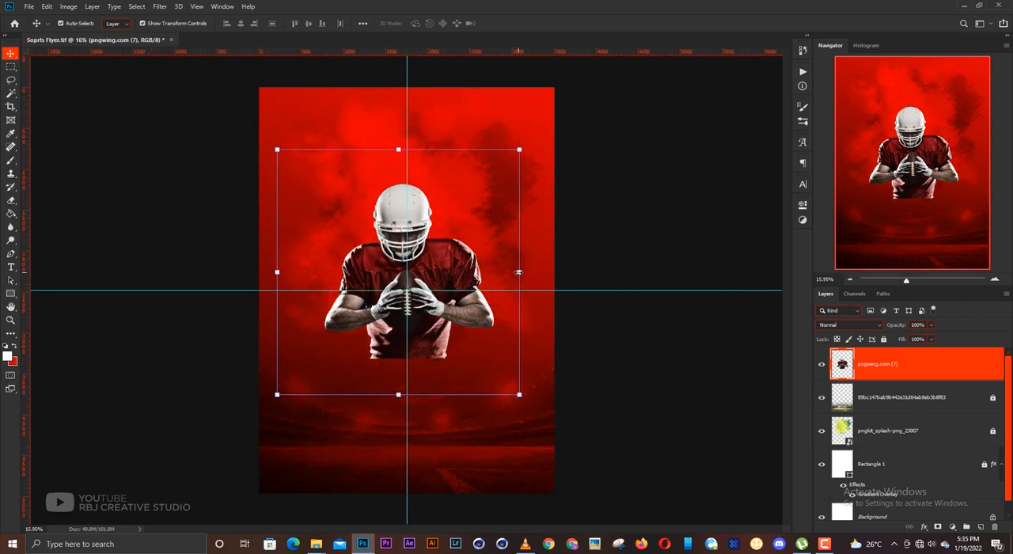
pyautogui.moveTo(518, 271); pyautogui.dragTo(533, 272)
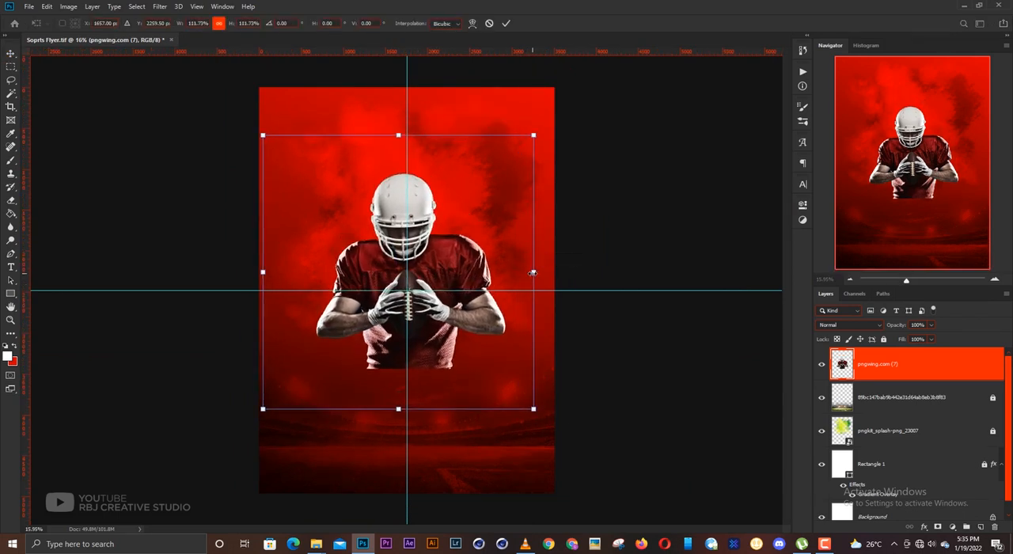
pyautogui.moveTo(440, 320); pyautogui.dragTo(441, 314)
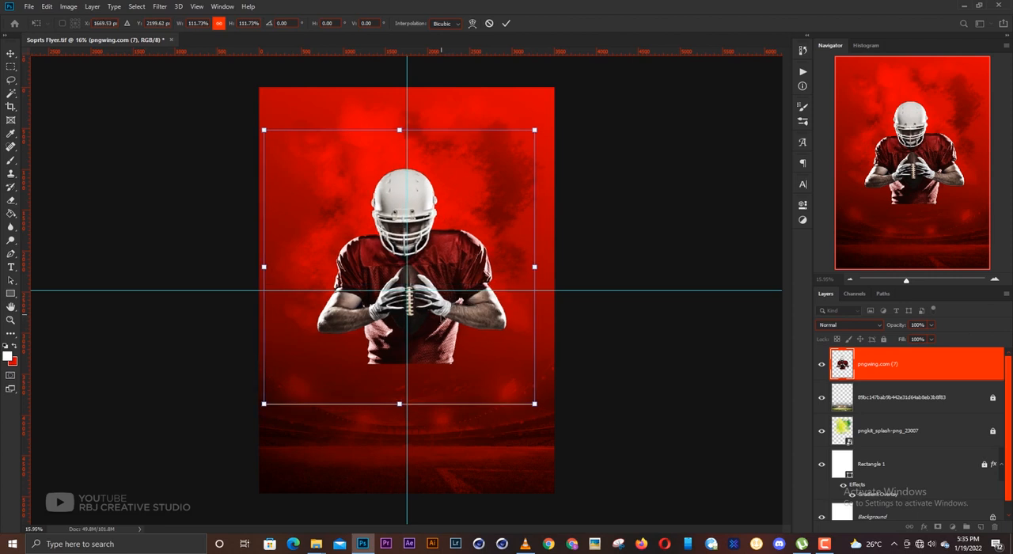
pyautogui.press('Return')
# - Shift the player slightly left so the football's laces line up with the vertical centre guide
pyautogui.scroll(2, 415, 258)
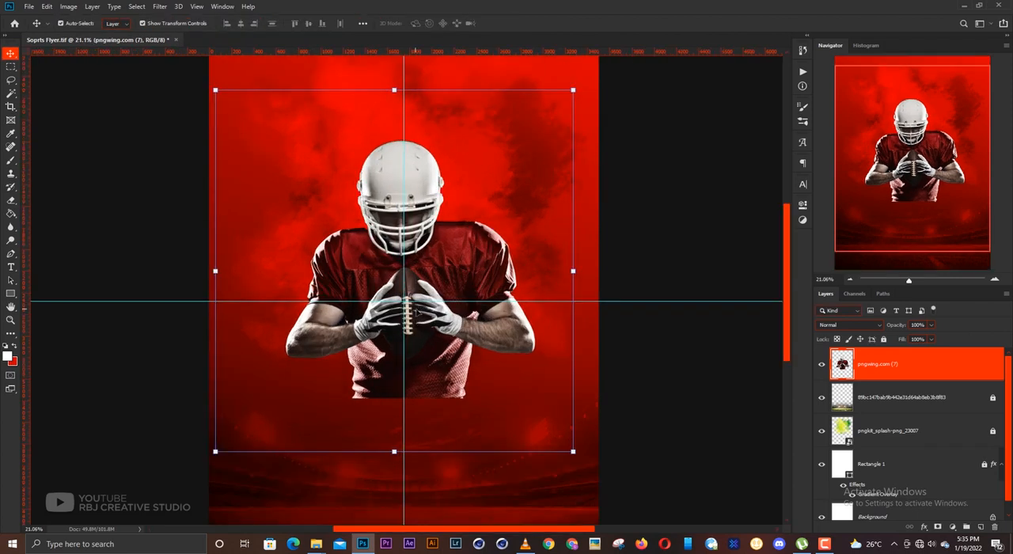
pyautogui.scroll(1, 417, 311)
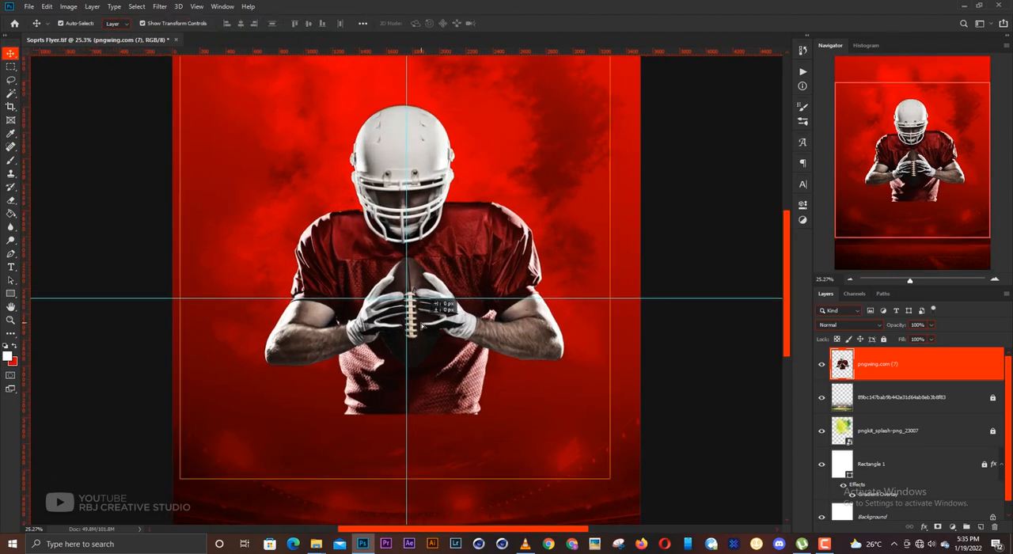
pyautogui.scroll(3, 406, 299)
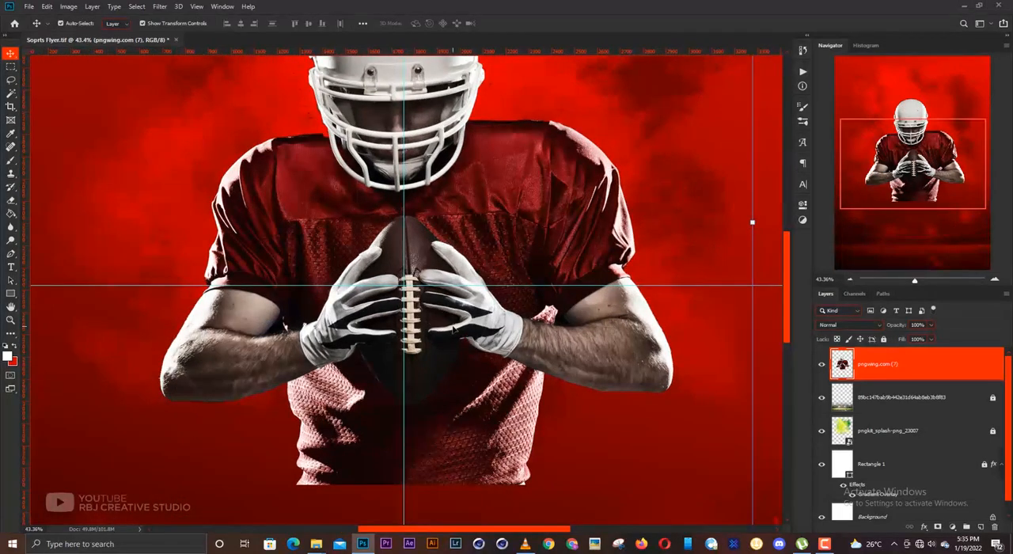
pyautogui.moveTo(452, 327); pyautogui.dragTo(446, 326)
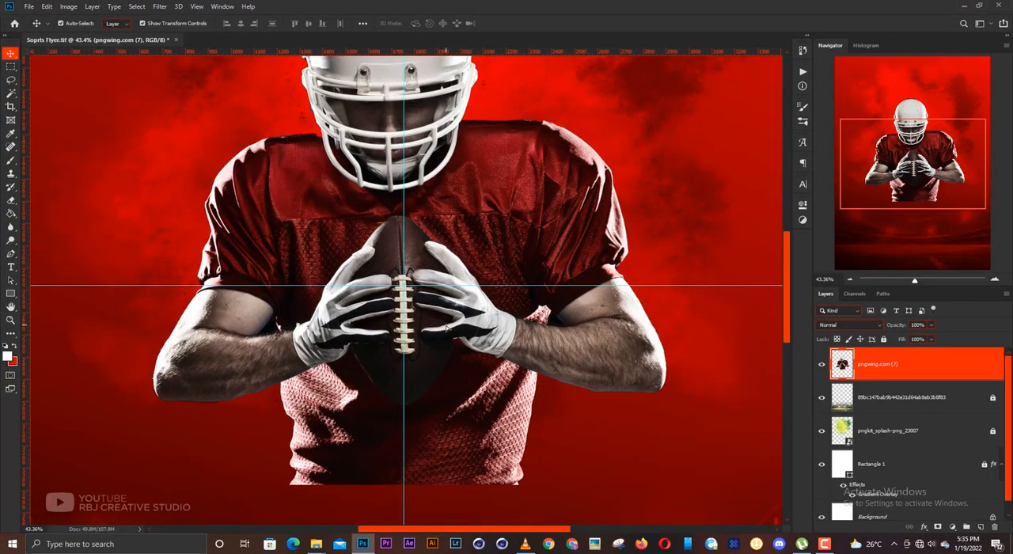
pyautogui.moveTo(436, 222); pyautogui.dragTo(507, 385)
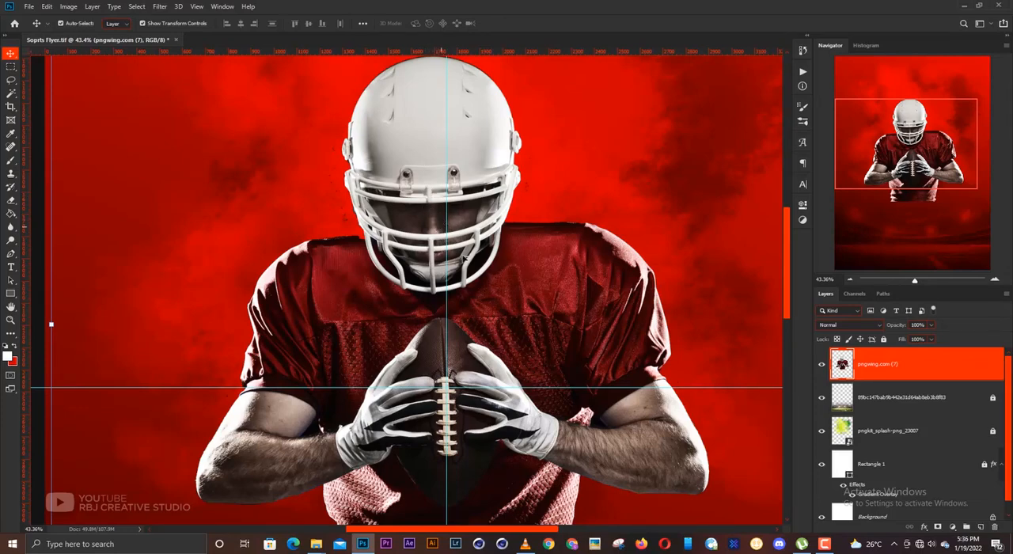
pyautogui.scroll(-2, 512, 314)
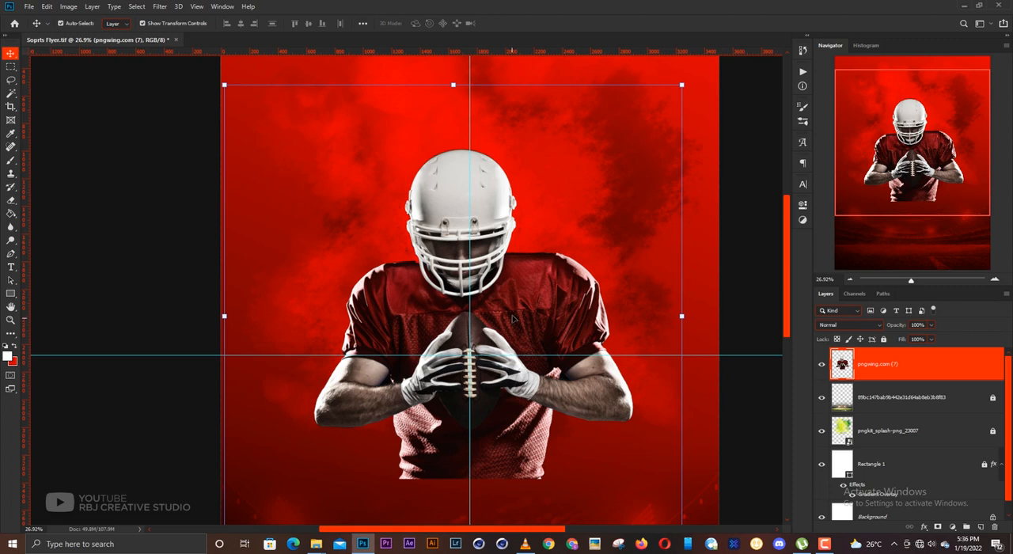
pyautogui.scroll(3, 473, 307)
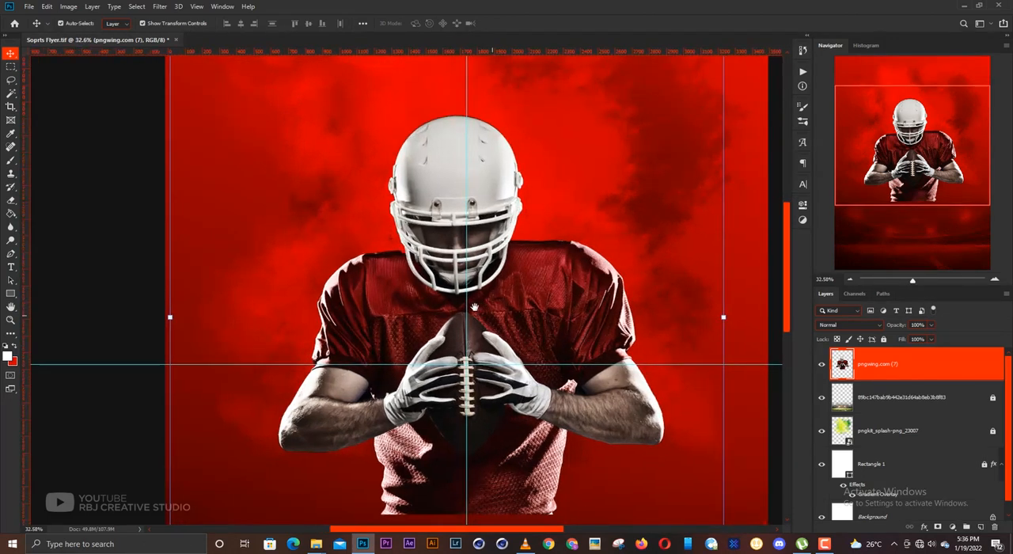
pyautogui.moveTo(475, 307); pyautogui.dragTo(459, 300)
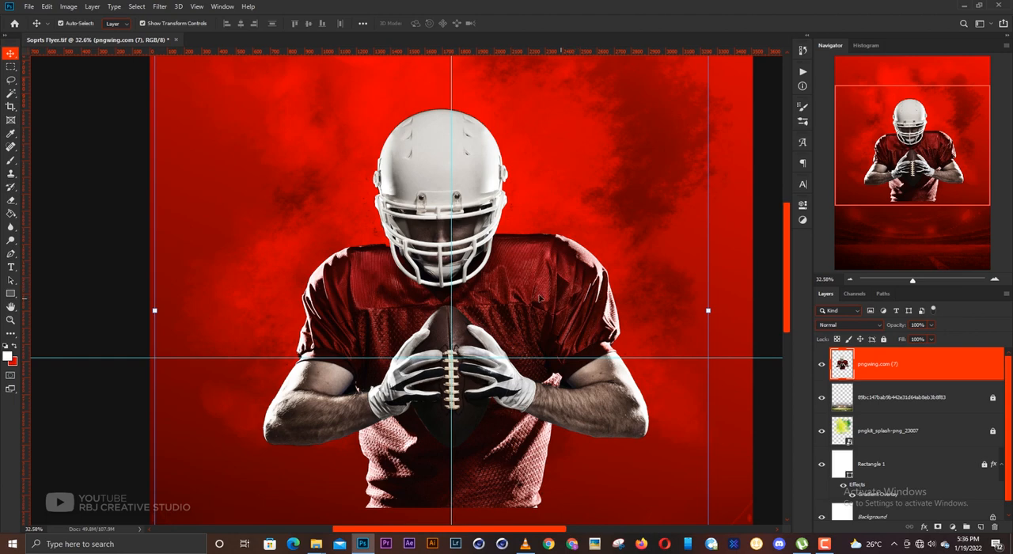
pyautogui.scroll(-3, 485, 299)
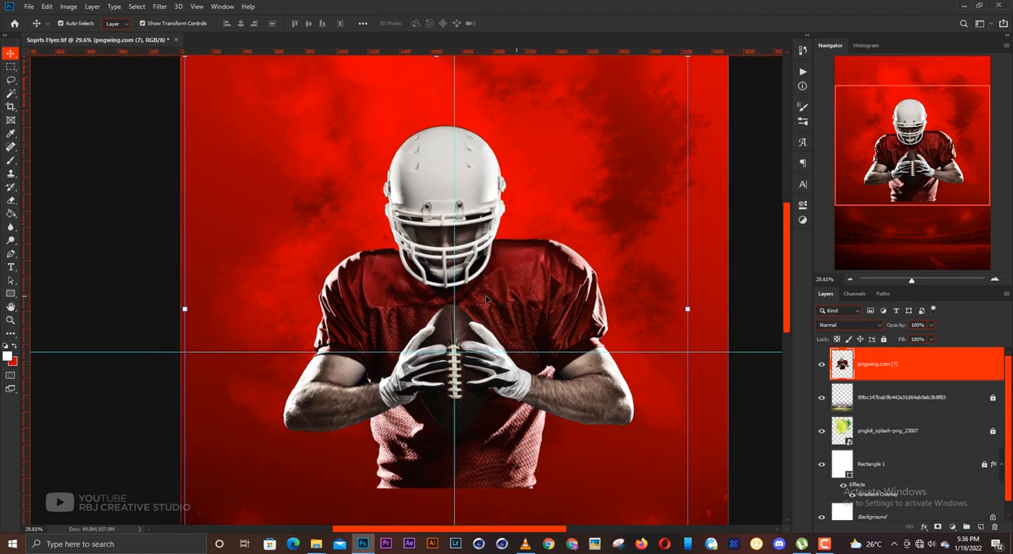
pyautogui.moveTo(479, 290); pyautogui.dragTo(483, 290)
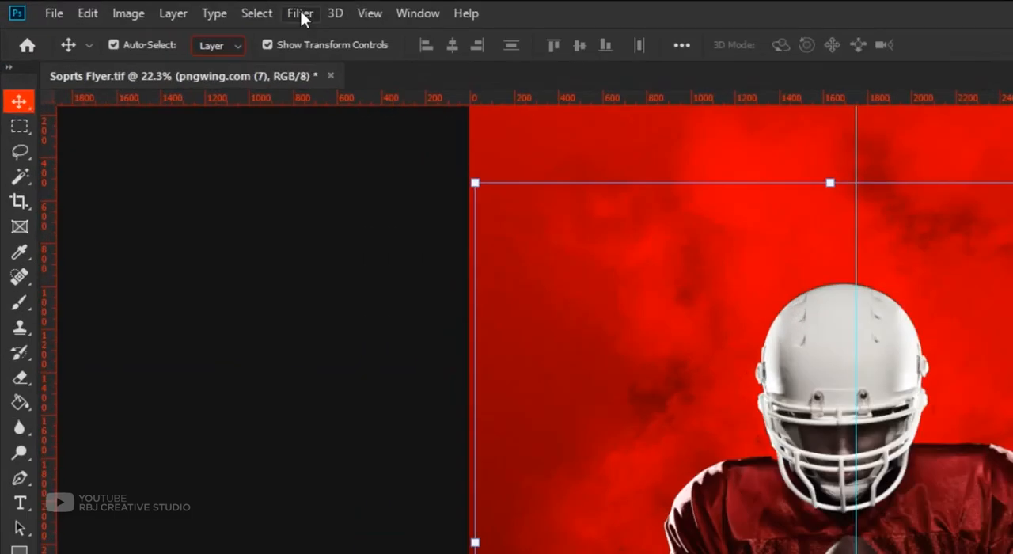
# - Apply Liquify to the player layer and push the outer edge of the shoulder on the right inward with a 700 px Forward Warp brush
pyautogui.click(160, 6)
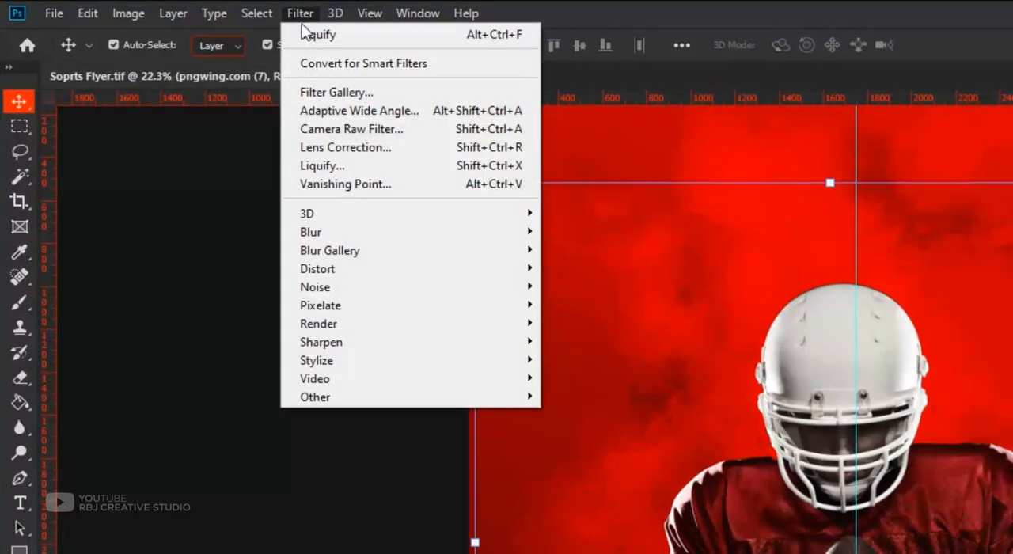
pyautogui.click(333, 166)
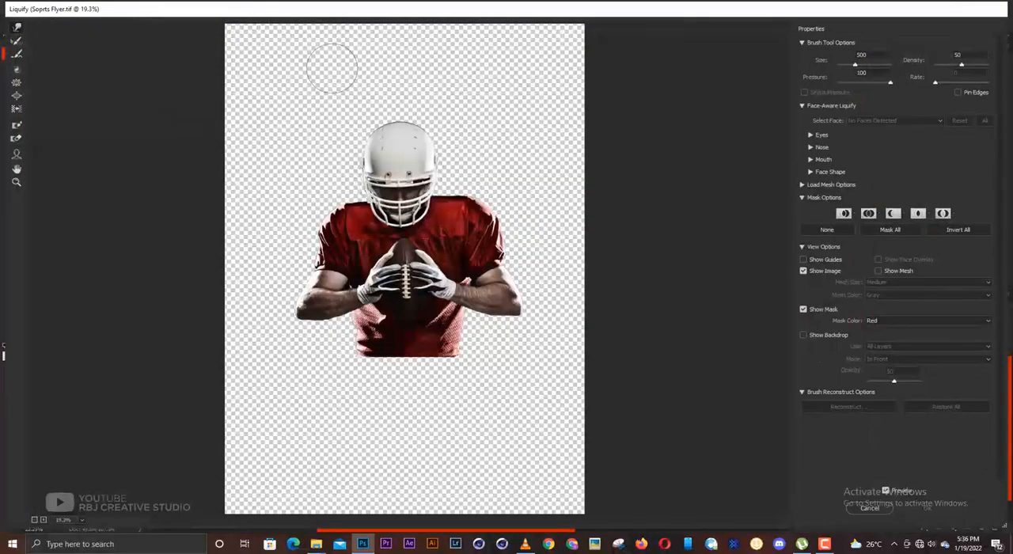
pyautogui.scroll(1, 411, 185)
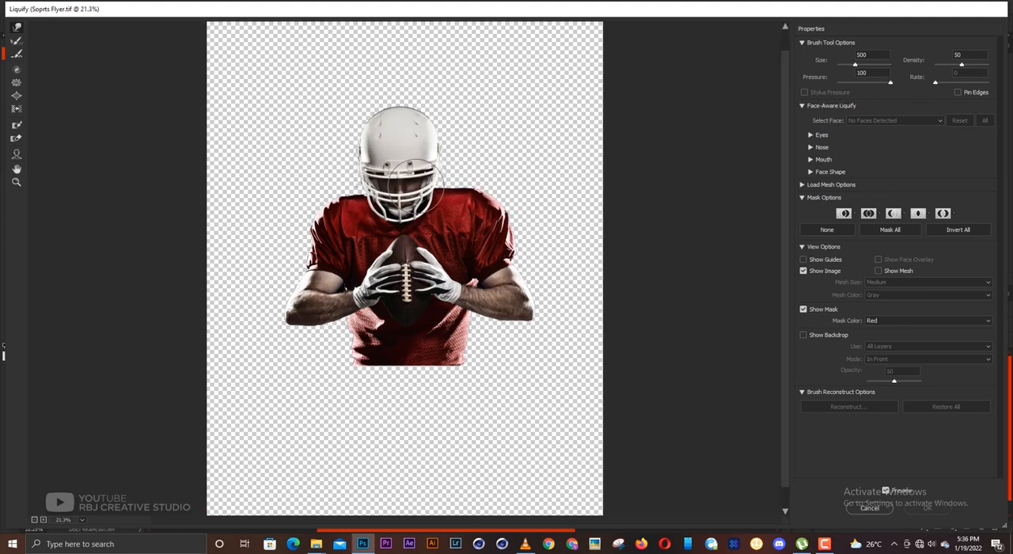
pyautogui.scroll(3, 416, 186)
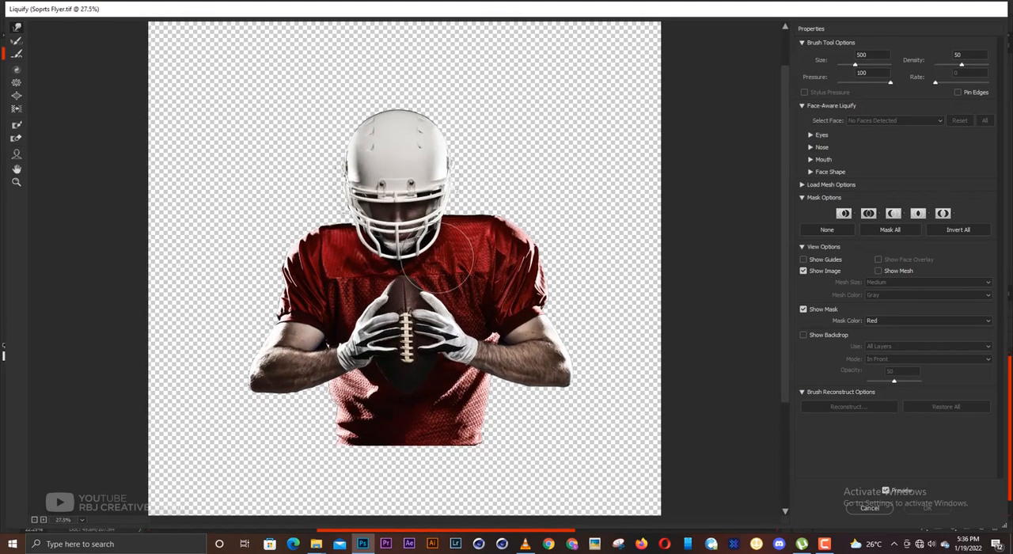
pyautogui.press(']')
pyautogui.press(']')
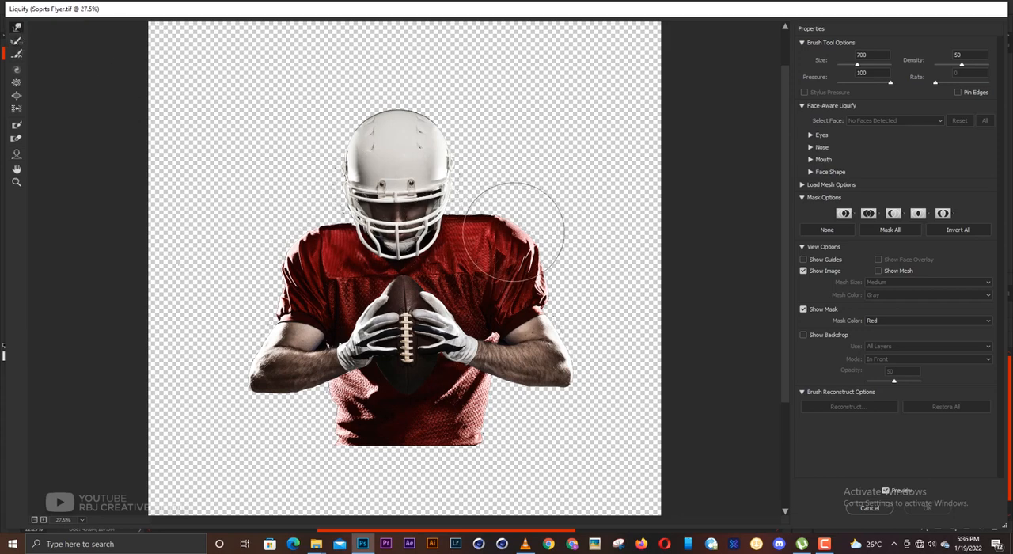
pyautogui.moveTo(522, 239)
pyautogui.mouseDown()
pyautogui.moveTo(510, 243)
pyautogui.moveTo(527, 282)
pyautogui.mouseUp()
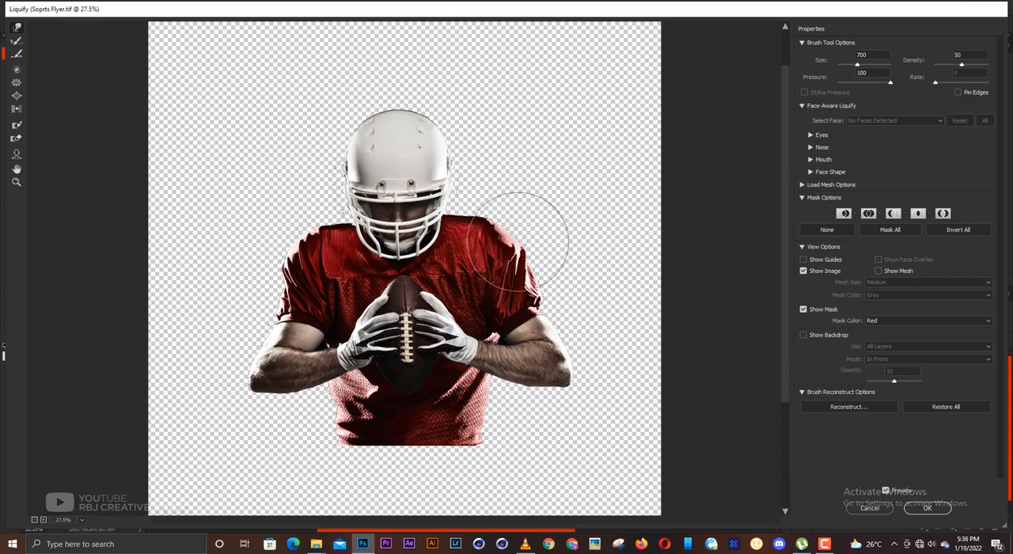
# - Enlarge the Liquify brush to 1200, nudge the helmet slightly right towards the football's centre line, and apply the warp
pyautogui.press(']')
pyautogui.press(']')
pyautogui.press(']')
pyautogui.press(']')
pyautogui.press(']')
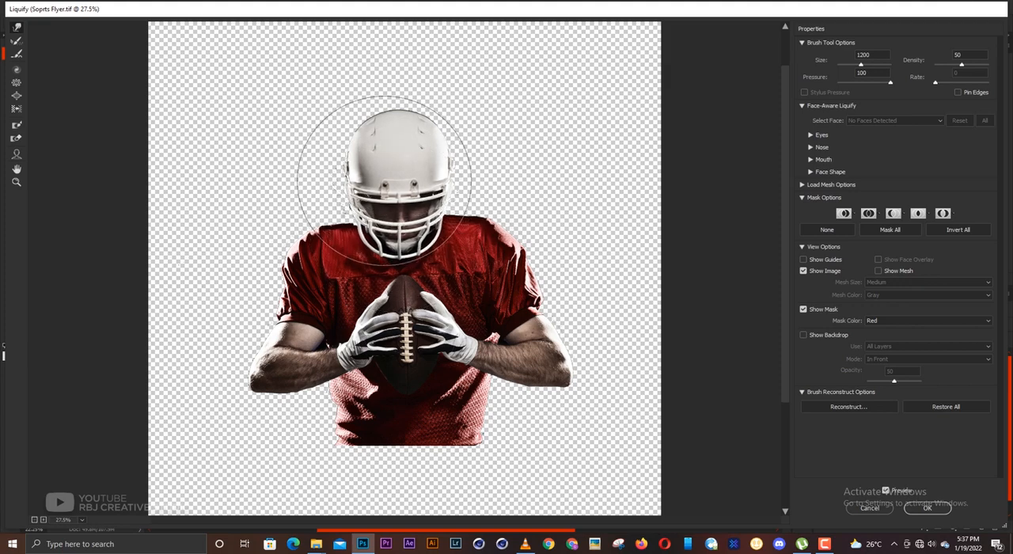
pyautogui.click(927, 508)
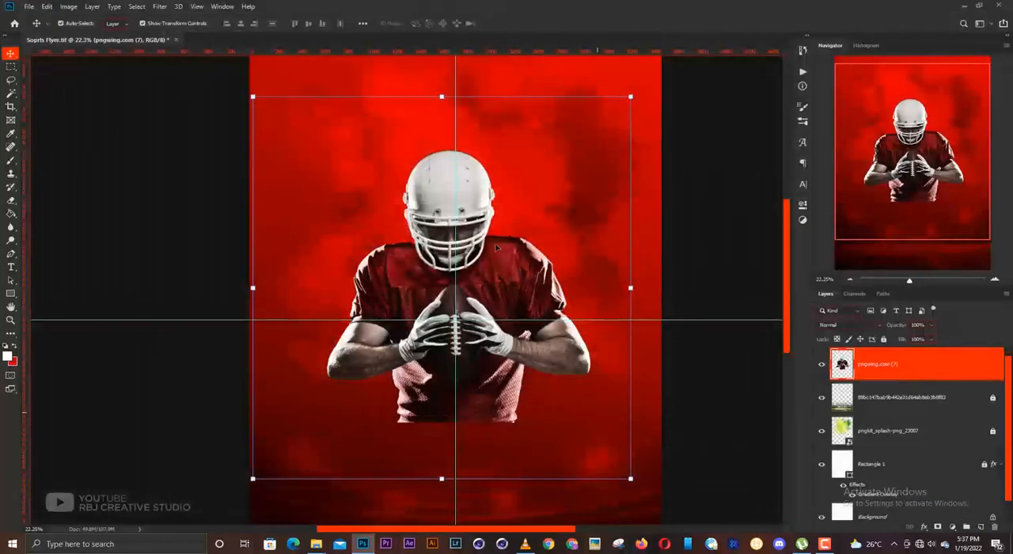
pyautogui.click(701, 219)
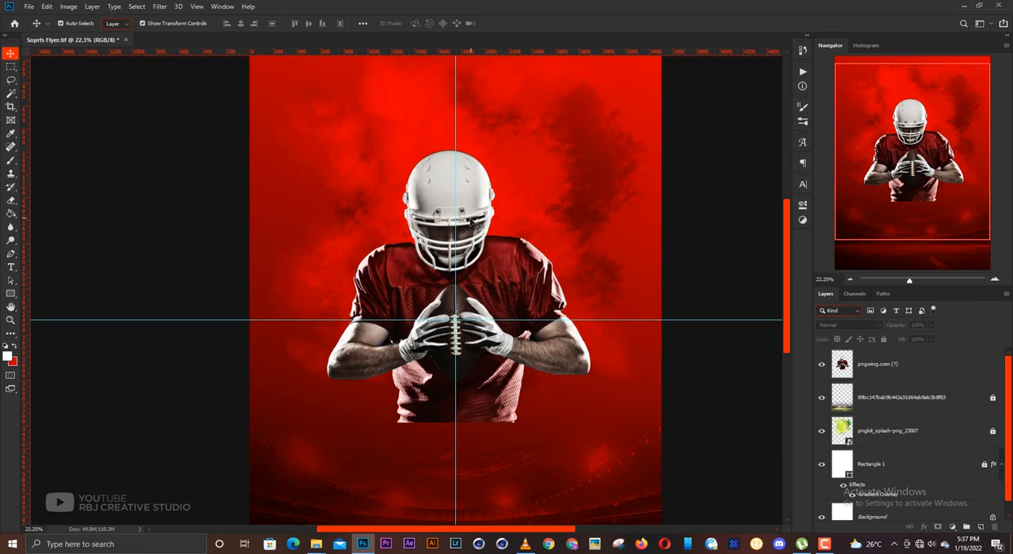
# - Skew the player slightly by shifting its top and bottom edges right, with a horizontal skew of about -0.15°
pyautogui.click(520, 284)
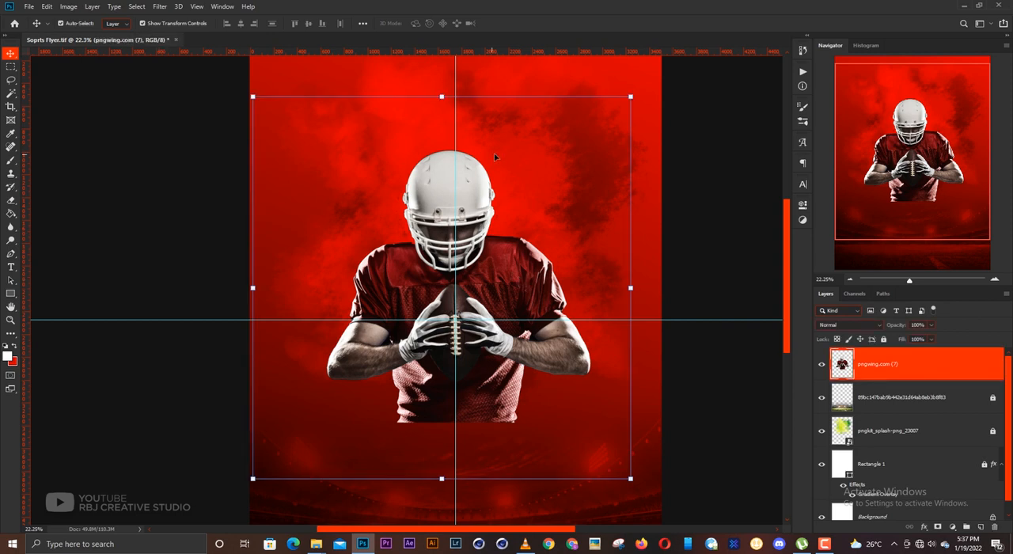
pyautogui.click(441, 96)
pyautogui.moveTo(443, 97); pyautogui.dragTo(446, 99)
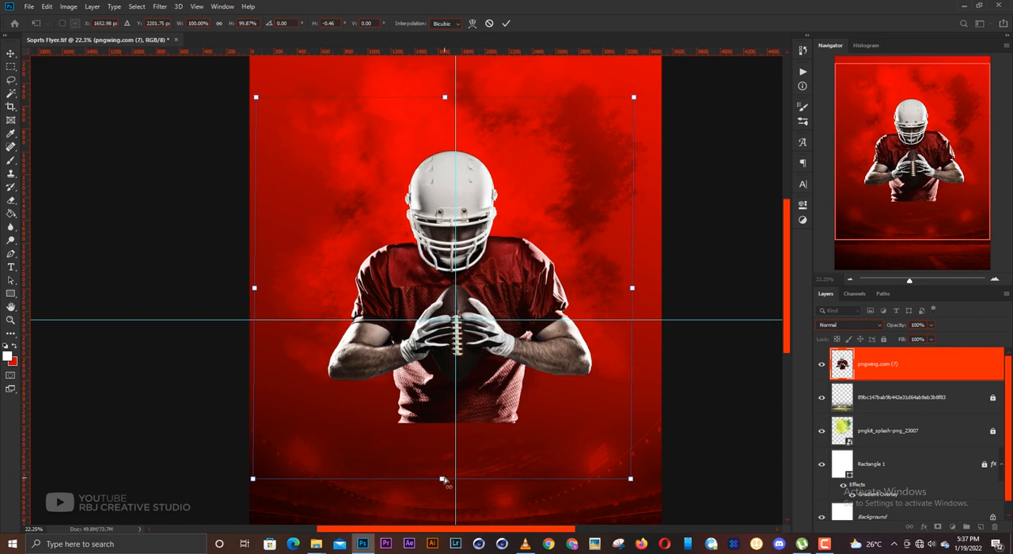
pyautogui.moveTo(443, 481); pyautogui.dragTo(444, 480)
pyautogui.press('Return')
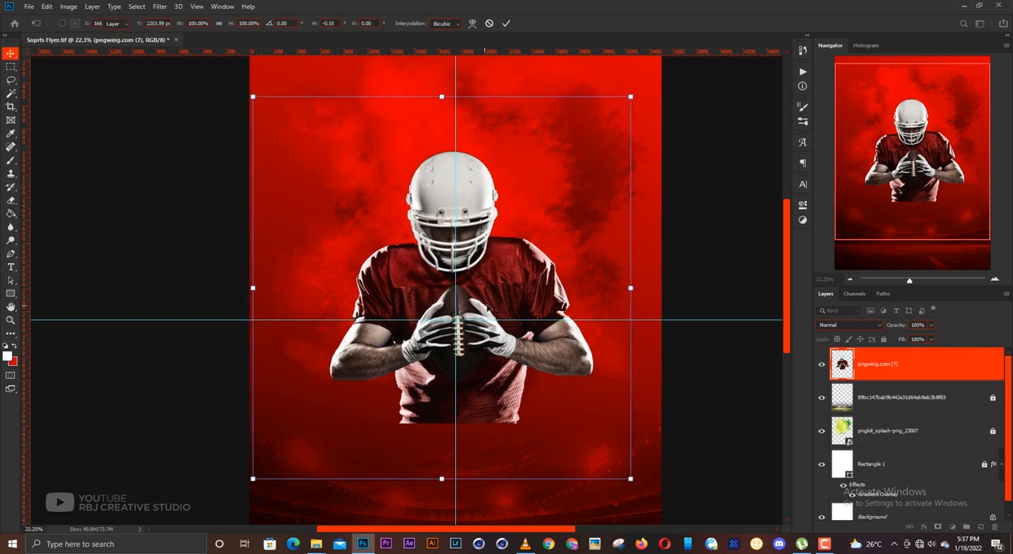
pyautogui.click(698, 243)
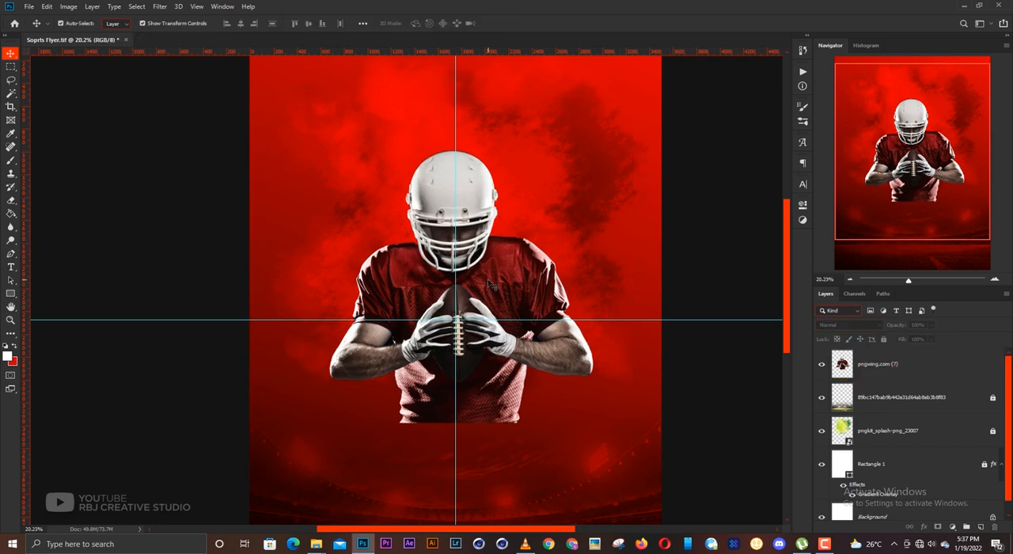
pyautogui.scroll(-2, 493, 291)
pyautogui.click(466, 270)
pyautogui.scroll(-1, 422, 271)
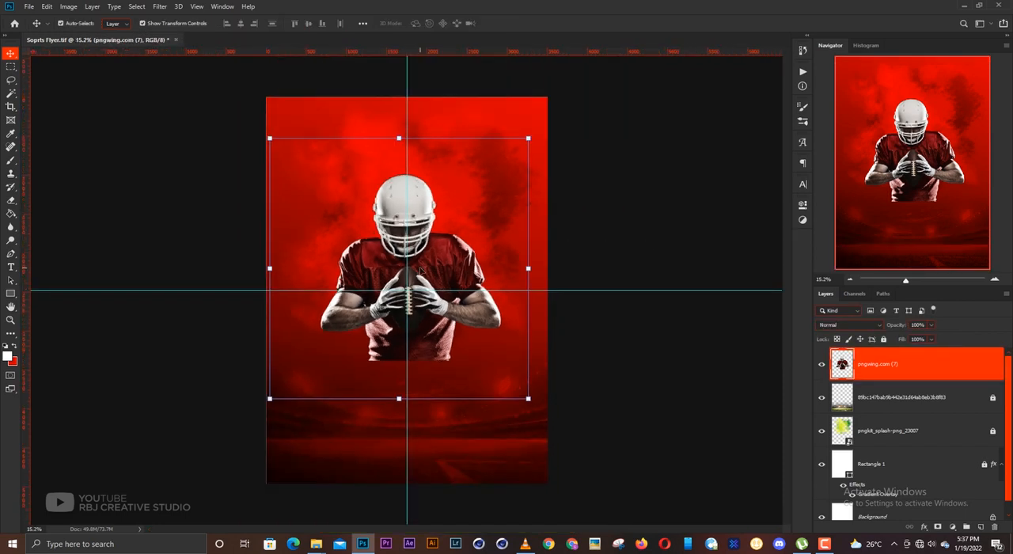
pyautogui.click(622, 227)
pyautogui.click(455, 267)
pyautogui.click(619, 344)
# - Fade out the cut lower edge of the player's jersey with a soft 1000 px Eraser brush
pyautogui.click(439, 356)
pyautogui.press('e')
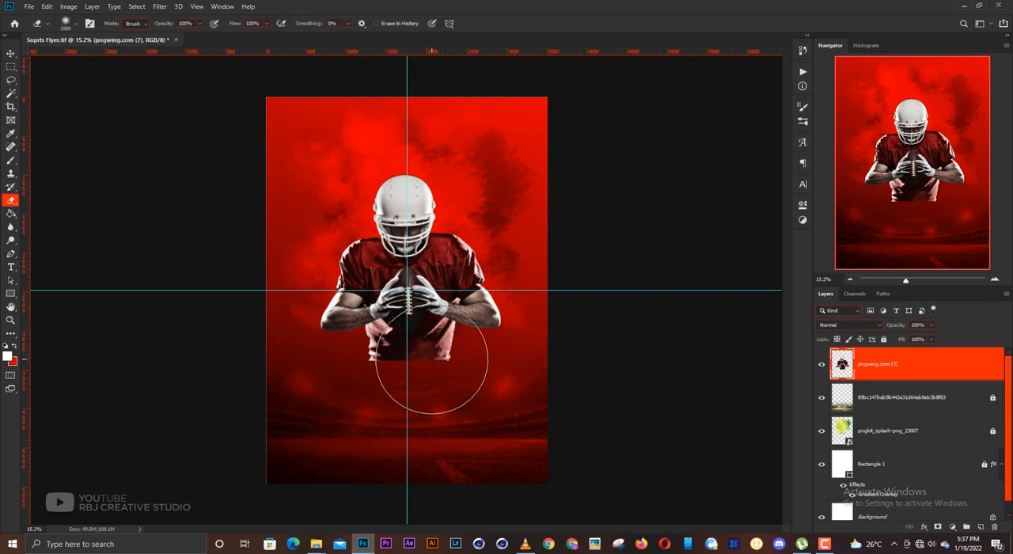
pyautogui.press('[')
pyautogui.press('[')
pyautogui.press('[')
pyautogui.press('[')
pyautogui.press('[')
pyautogui.press('[')
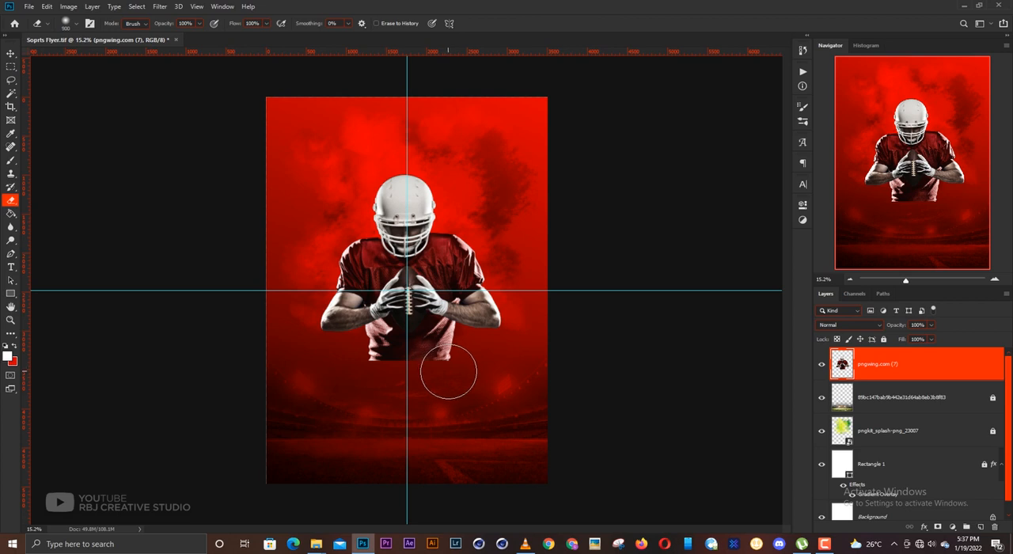
pyautogui.press(']')
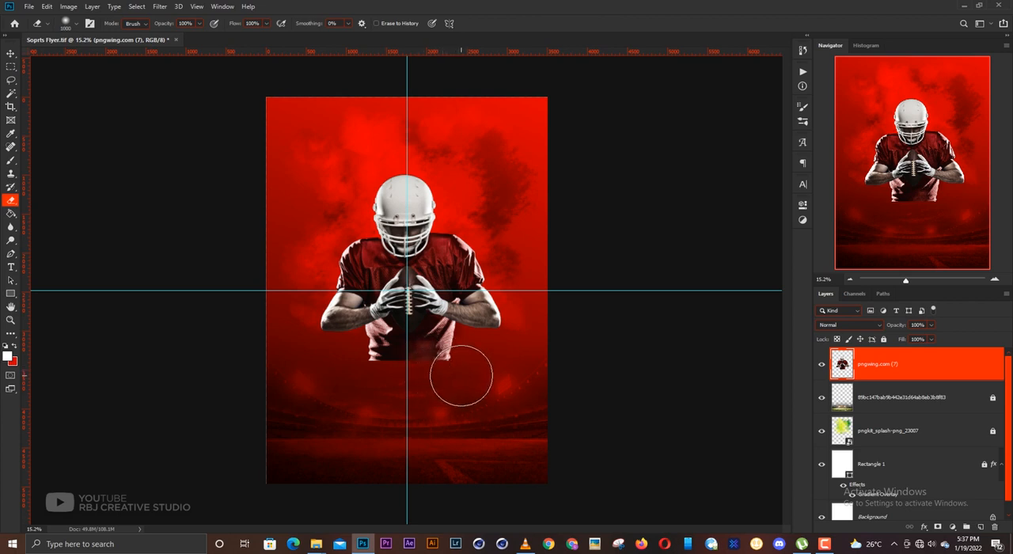
pyautogui.moveTo(462, 377)
pyautogui.mouseDown()
pyautogui.moveTo(390, 379)
pyautogui.moveTo(314, 404)
pyautogui.mouseUp()
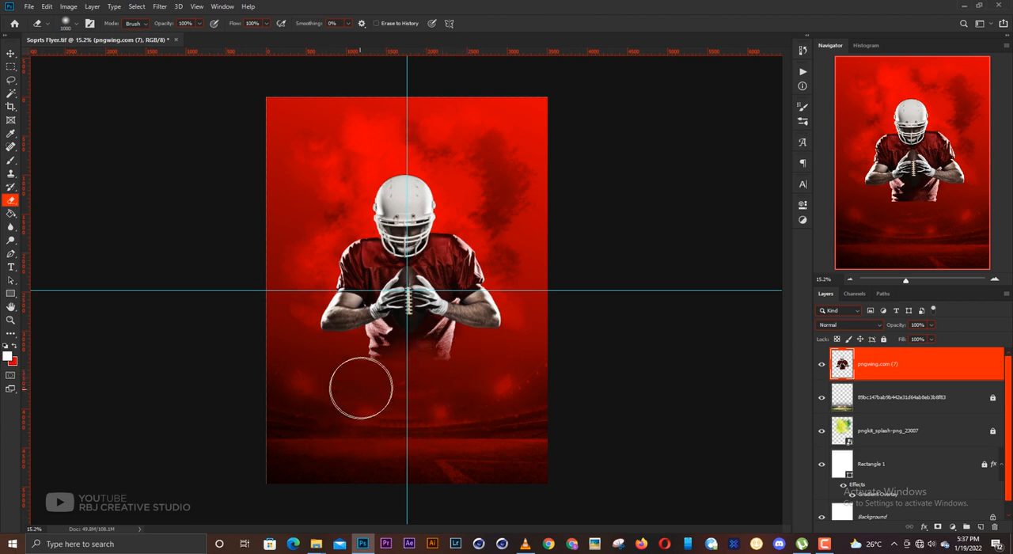
# - Soften the remaining hem on the left side of the player's jersey with a smaller 600 px Eraser brush
pyautogui.press('[')
pyautogui.press('[')
pyautogui.press('[')
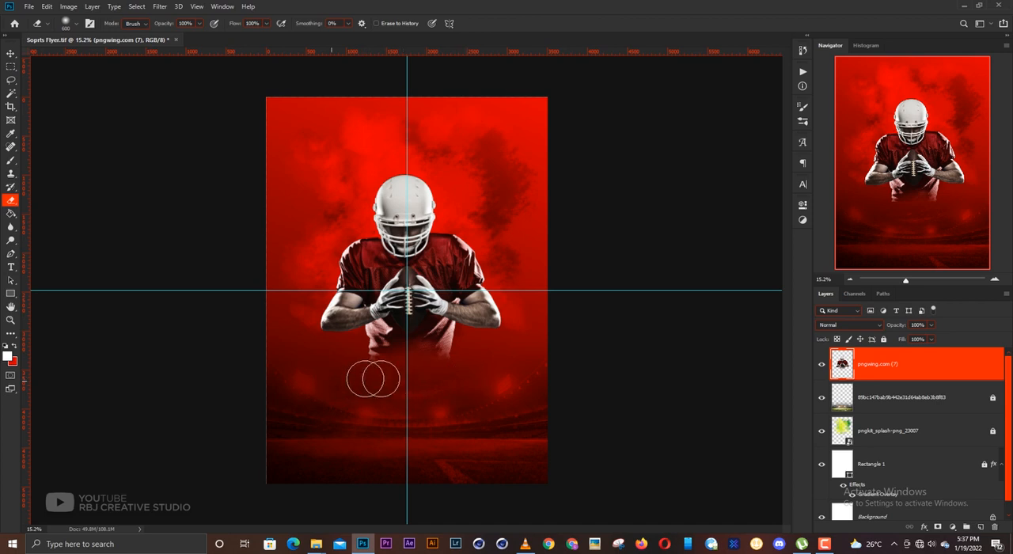
pyautogui.press(']')
pyautogui.press(']')
pyautogui.press(']')
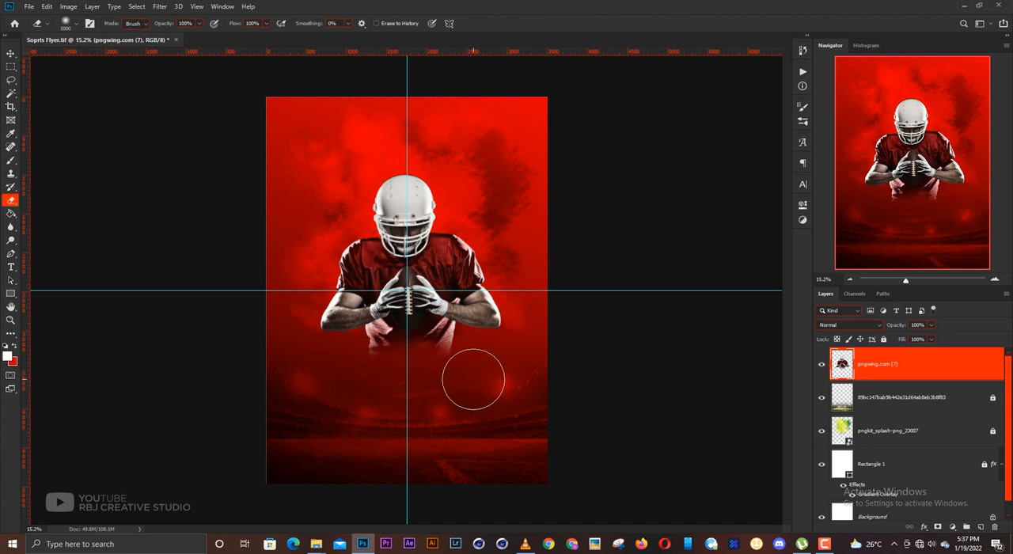
pyautogui.press('v')
pyautogui.click(630, 358)
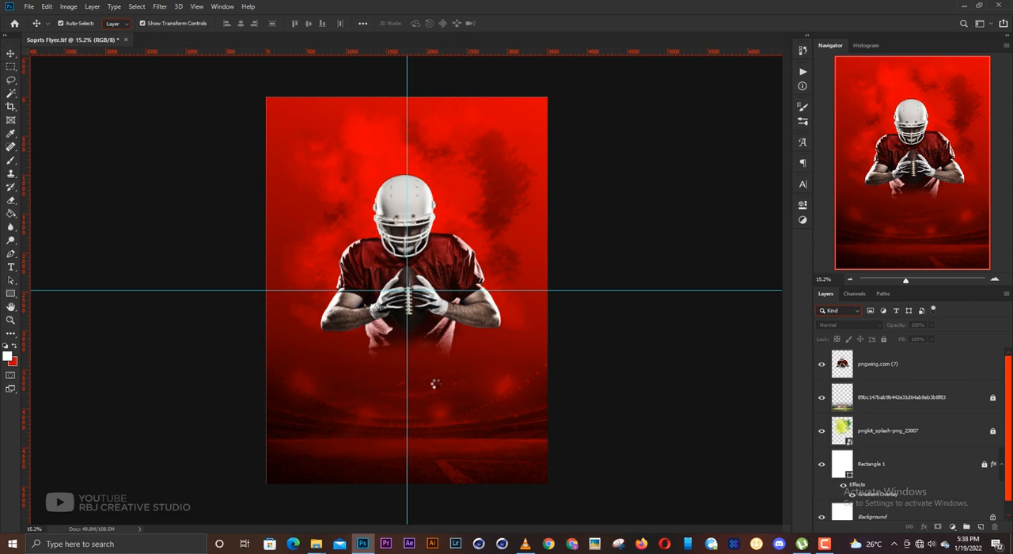
# - Add the crouching player image pngwing.com (6), scale it to about 25.8%, and centre it below the large player
pyautogui.moveTo(441, 372); pyautogui.dragTo(441, 439)
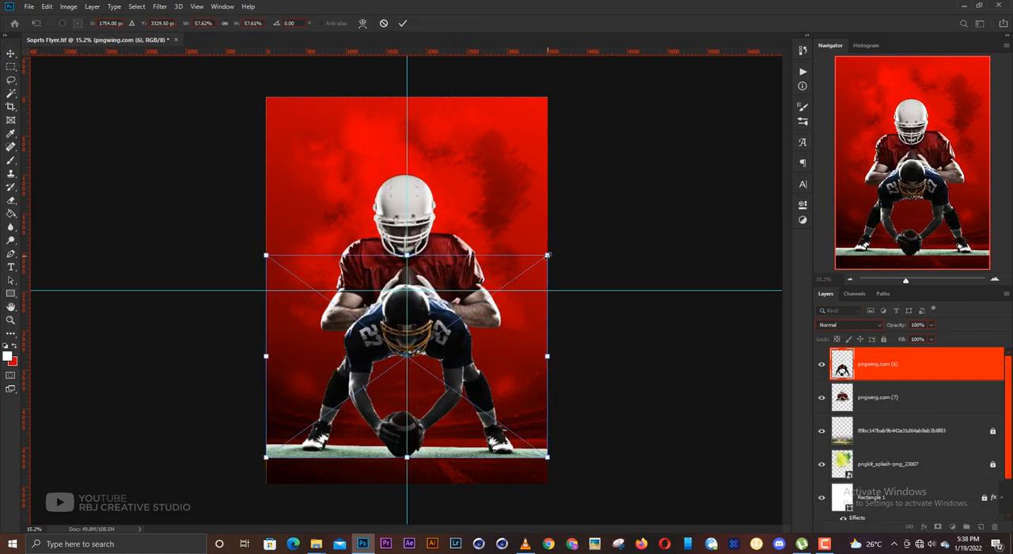
pyautogui.moveTo(547, 255); pyautogui.dragTo(465, 315)
pyautogui.moveTo(430, 344); pyautogui.dragTo(430, 363)
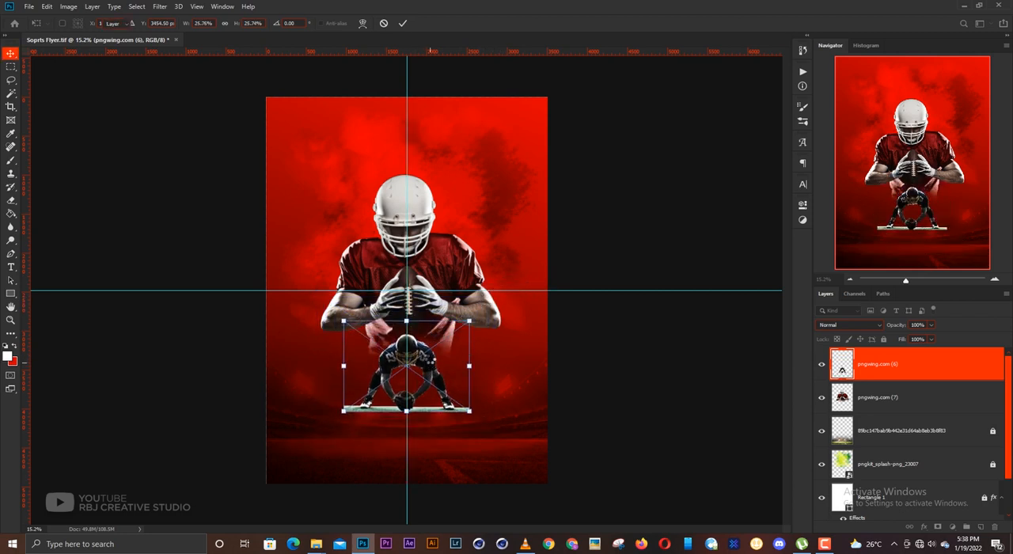
pyautogui.press('Return')
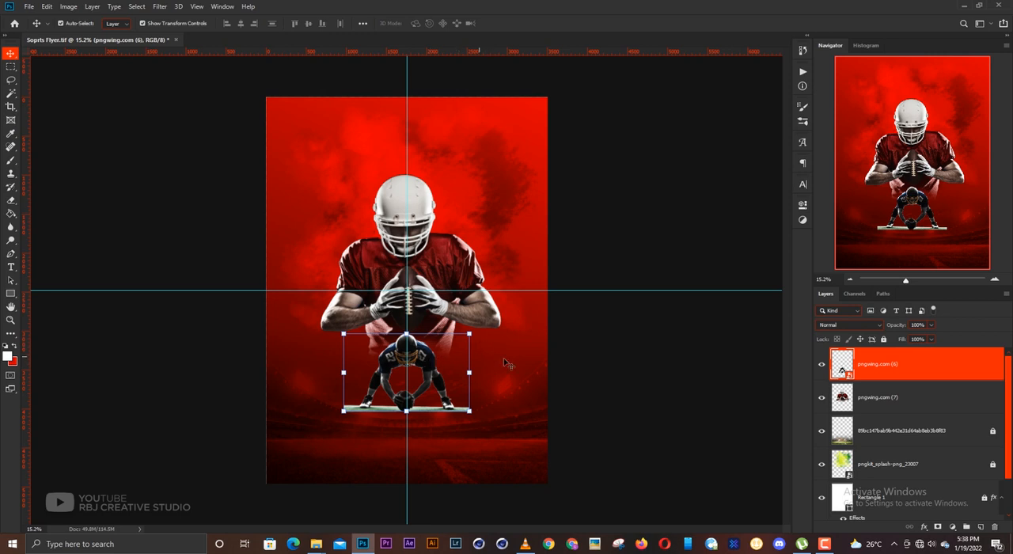
pyautogui.click(648, 350)
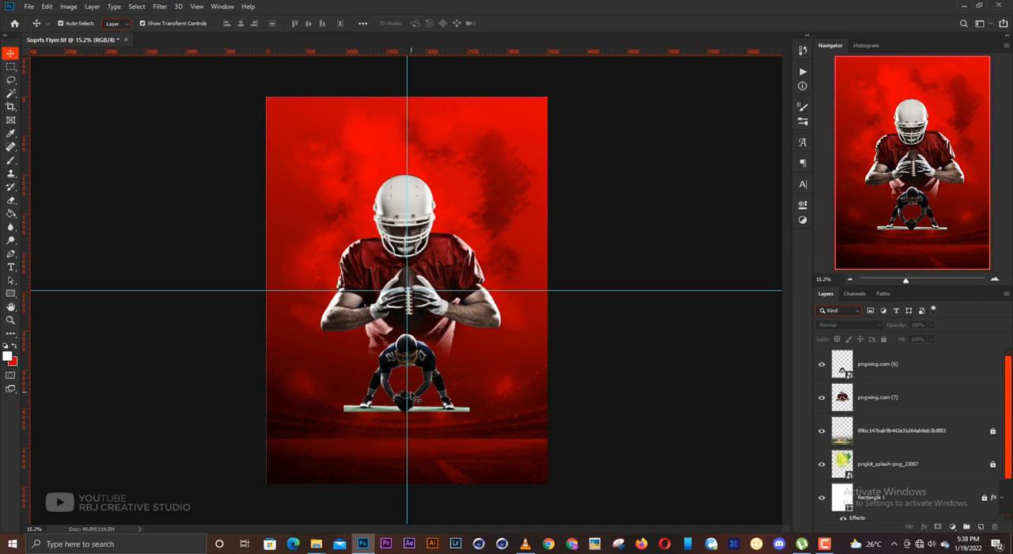
# - Rasterize the crouching player's smart object so the turf strip under the feet can be erased
pyautogui.scroll(5, 416, 399)
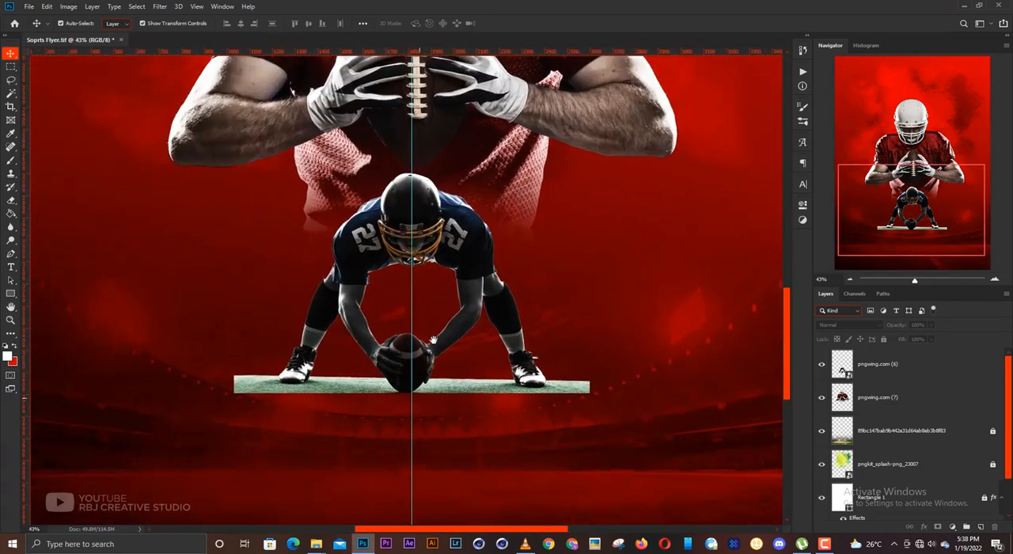
pyautogui.click(521, 373)
pyautogui.scroll(2, 475, 383)
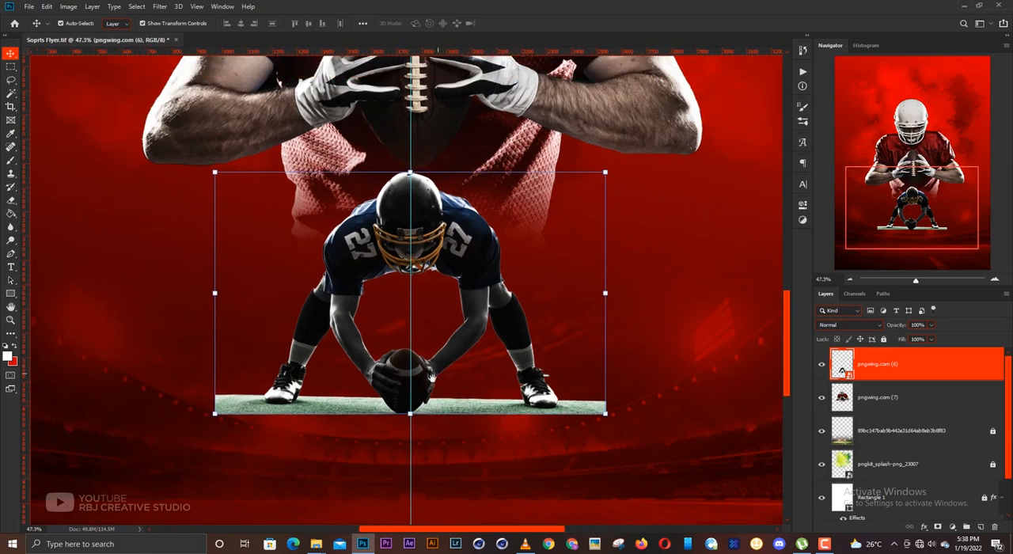
pyautogui.moveTo(431, 379); pyautogui.dragTo(431, 394)
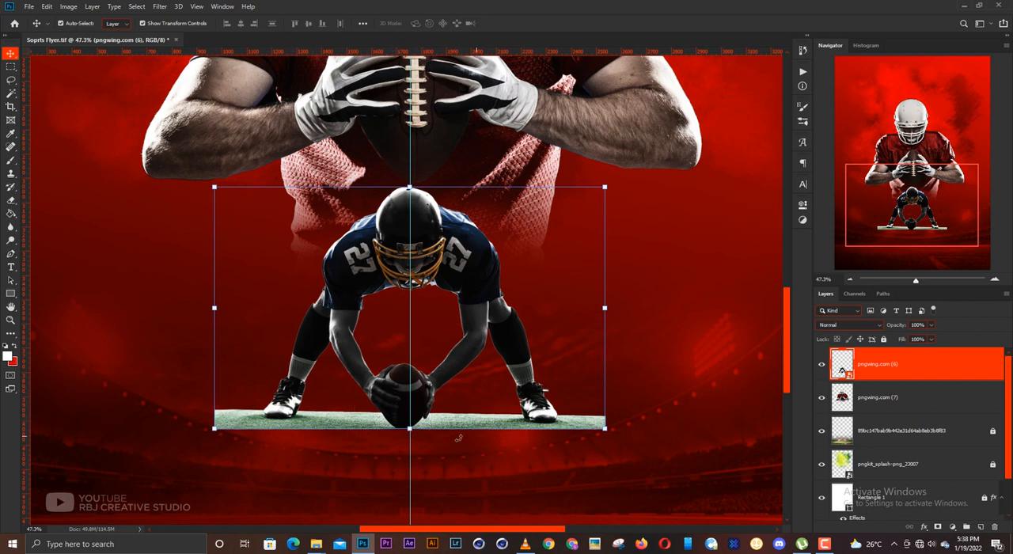
pyautogui.press('e')
pyautogui.click(470, 380)
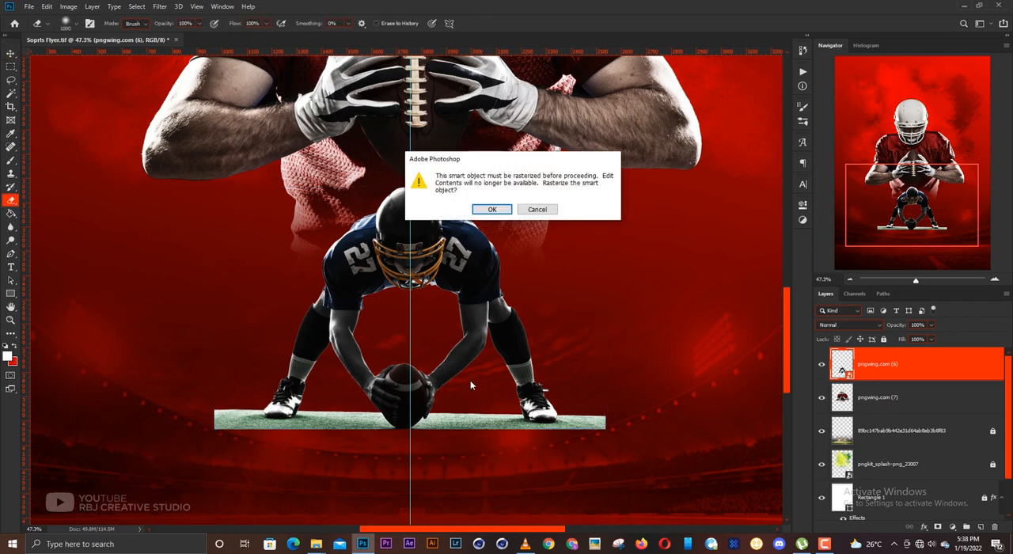
pyautogui.press('Return')
pyautogui.scroll(4, 585, 396)
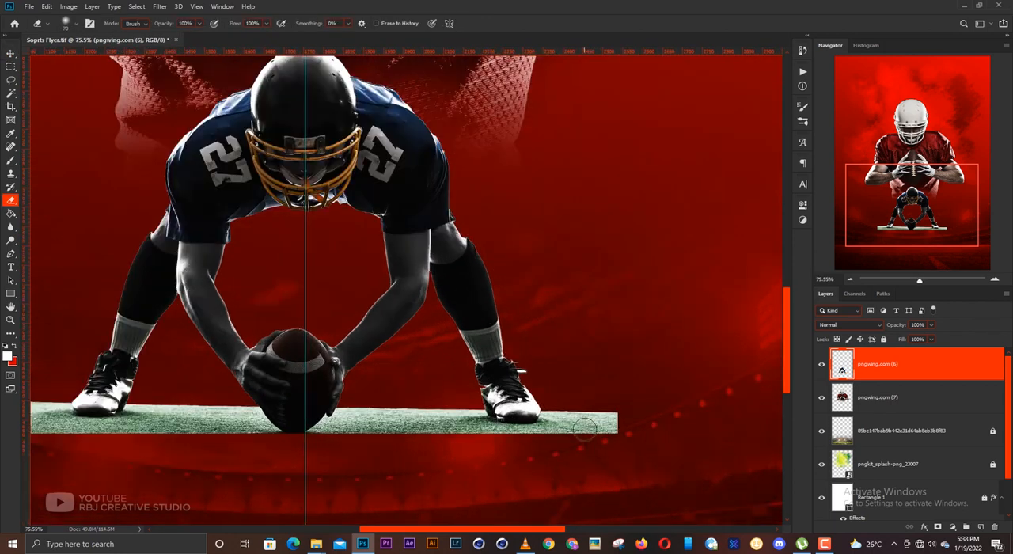
# - Erase the turf strip from the crouching player's right-hand shoe in to the football and hands with a small Eraser brush
pyautogui.moveTo(645, 378)
pyautogui.mouseDown()
pyautogui.moveTo(611, 380)
pyautogui.moveTo(631, 387)
pyautogui.moveTo(592, 394)
pyautogui.moveTo(582, 386)
pyautogui.moveTo(576, 403)
pyautogui.moveTo(559, 402)
pyautogui.moveTo(575, 382)
pyautogui.moveTo(564, 369)
pyautogui.moveTo(536, 400)
pyautogui.moveTo(495, 388)
pyautogui.moveTo(474, 399)
pyautogui.moveTo(524, 392)
pyautogui.moveTo(443, 390)
pyautogui.moveTo(364, 366)
pyautogui.moveTo(322, 406)
pyautogui.moveTo(475, 396)
pyautogui.mouseUp()
pyautogui.scroll(5, 322, 406)
pyautogui.press('[')
pyautogui.press('[')
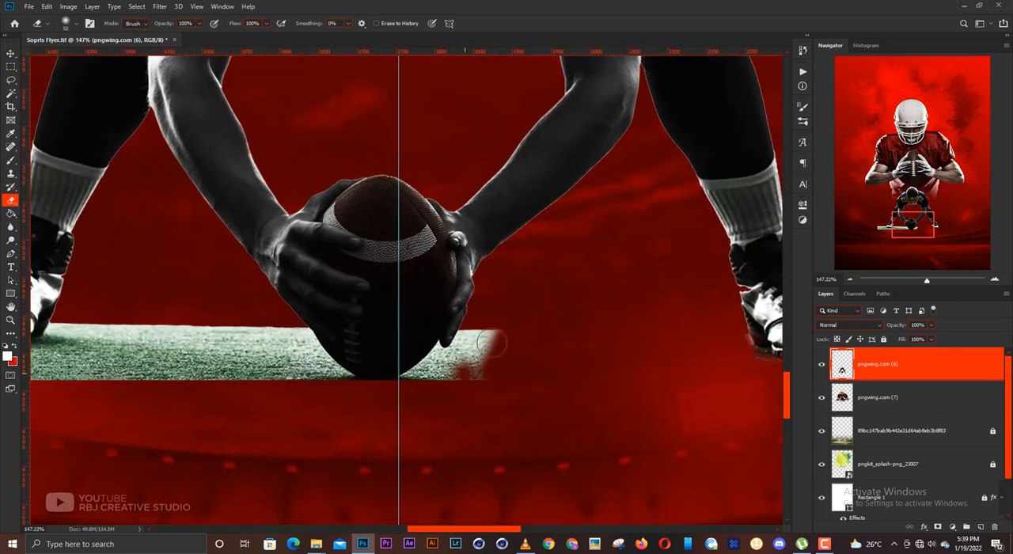
pyautogui.moveTo(483, 357)
pyautogui.mouseDown()
pyautogui.moveTo(472, 328)
pyautogui.moveTo(453, 368)
pyautogui.moveTo(426, 384)
pyautogui.moveTo(439, 354)
pyautogui.moveTo(399, 382)
pyautogui.moveTo(439, 353)
pyautogui.moveTo(406, 373)
pyautogui.mouseUp()
pyautogui.moveTo(329, 401); pyautogui.dragTo(522, 366)
pyautogui.moveTo(468, 295)
pyautogui.mouseDown()
pyautogui.moveTo(530, 348)
pyautogui.moveTo(495, 293)
pyautogui.moveTo(524, 337)
pyautogui.moveTo(494, 359)
pyautogui.moveTo(470, 323)
pyautogui.moveTo(446, 364)
pyautogui.moveTo(398, 343)
pyautogui.moveTo(433, 358)
pyautogui.moveTo(336, 290)
pyautogui.moveTo(319, 290)
pyautogui.moveTo(248, 358)
pyautogui.mouseUp()
# - Erase the remaining turf between the football and the left-hand shoe and clean up the edge around the hands
pyautogui.press(']')
pyautogui.press(']')
pyautogui.press(']')
pyautogui.press(']')
pyautogui.moveTo(206, 349); pyautogui.dragTo(402, 357)
pyautogui.moveTo(190, 286)
pyautogui.mouseDown()
pyautogui.moveTo(204, 375)
pyautogui.moveTo(427, 353)
pyautogui.mouseUp()
pyautogui.press('[')
pyautogui.press('[')
pyautogui.press('[')
pyautogui.moveTo(455, 300)
pyautogui.mouseDown()
pyautogui.moveTo(437, 322)
pyautogui.moveTo(360, 337)
pyautogui.moveTo(294, 299)
pyautogui.moveTo(314, 298)
pyautogui.moveTo(315, 326)
pyautogui.moveTo(377, 335)
pyautogui.moveTo(390, 331)
pyautogui.moveTo(325, 288)
pyautogui.moveTo(331, 319)
pyautogui.moveTo(444, 299)
pyautogui.moveTo(319, 283)
pyautogui.moveTo(475, 328)
pyautogui.mouseUp()
pyautogui.press('v')
pyautogui.scroll(-6, 475, 329)
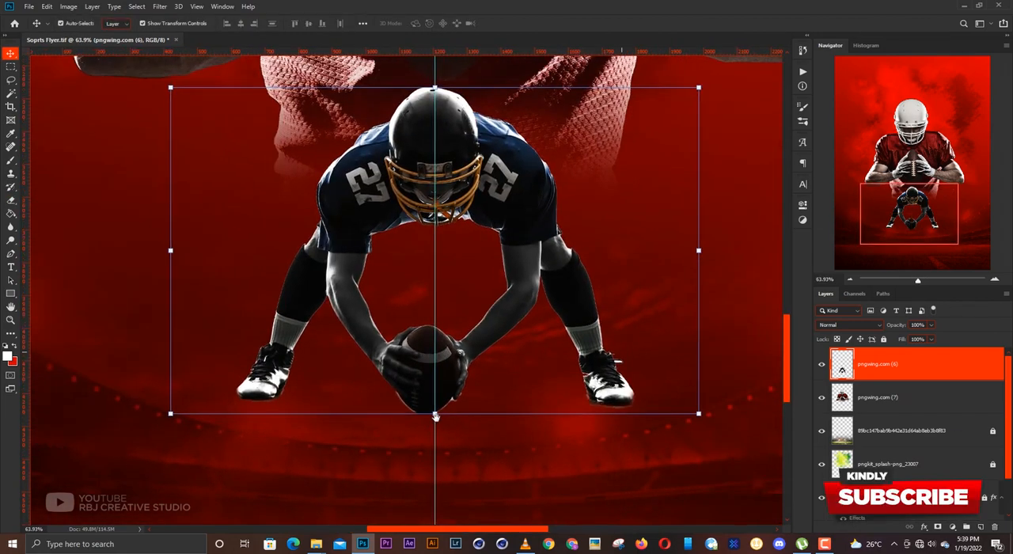
# - Add a new empty layer between the crouching player pngwing.com (6) and the large player pngwing.com (7)
pyautogui.moveTo(516, 408); pyautogui.dragTo(522, 407)
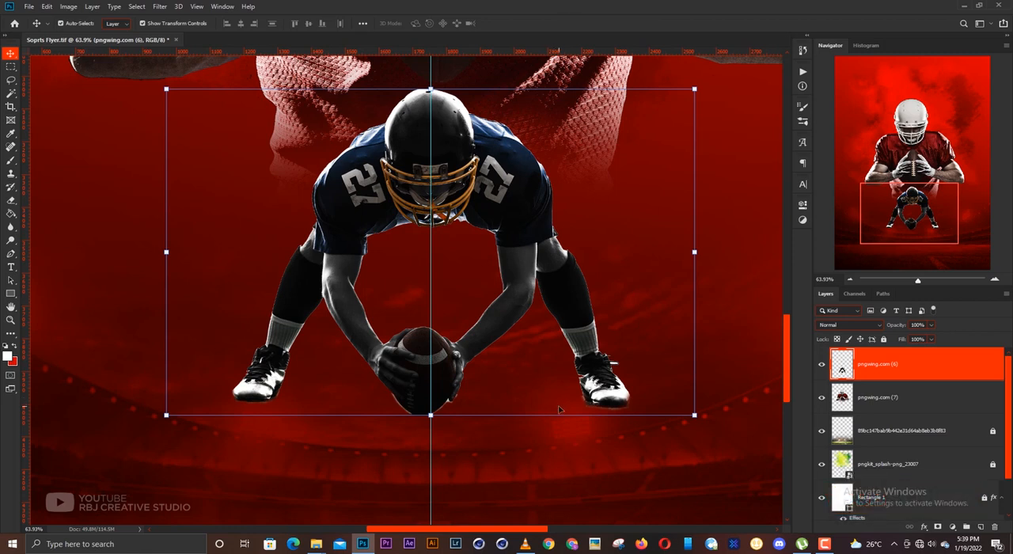
pyautogui.click(748, 348)
pyautogui.moveTo(545, 420); pyautogui.dragTo(536, 438)
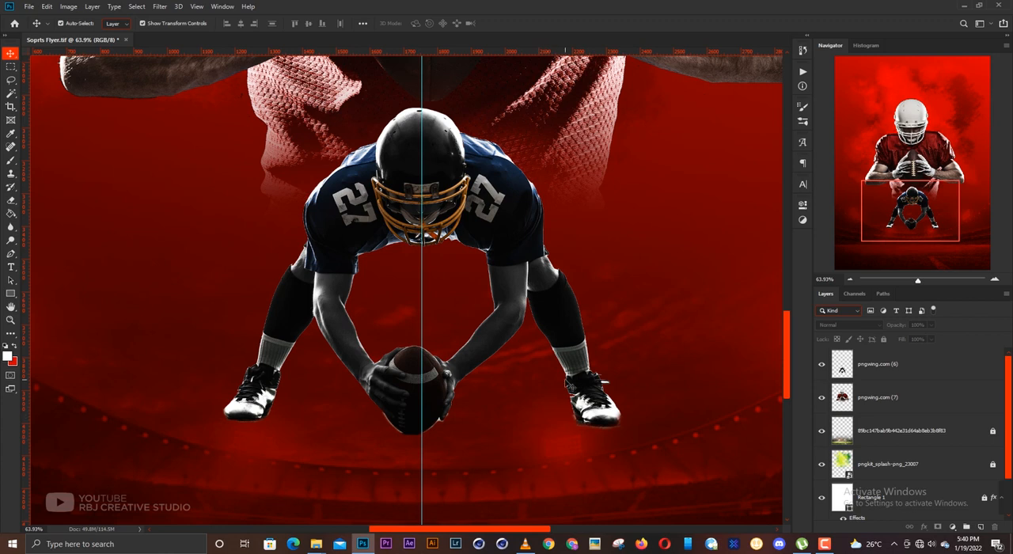
pyautogui.click(596, 388)
pyautogui.click(894, 393)
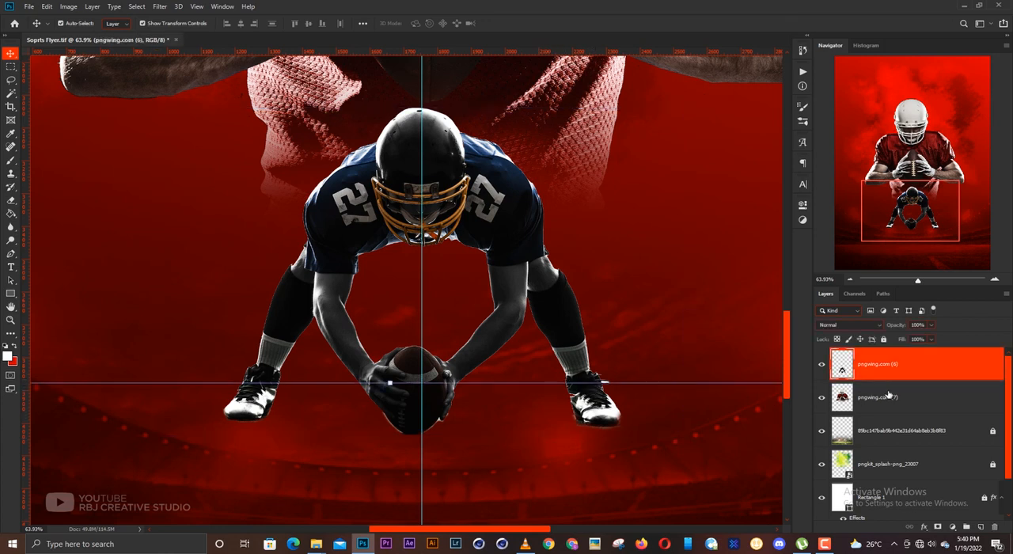
pyautogui.click(972, 524)
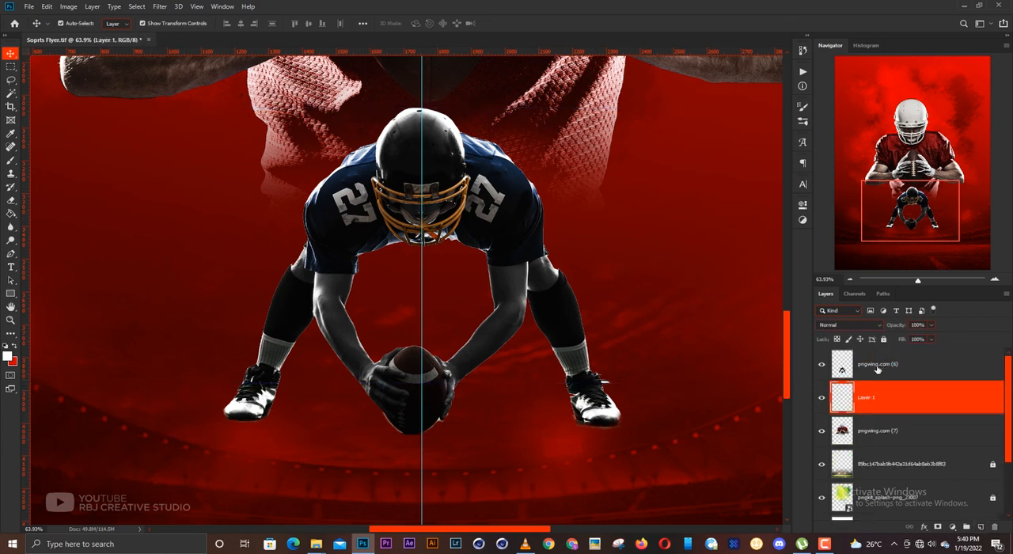
pyautogui.click(878, 368)
pyautogui.click(887, 400)
# - Switch to the Brush tool, set the foreground colour to black (000000), and save the flyer
pyautogui.press('b')
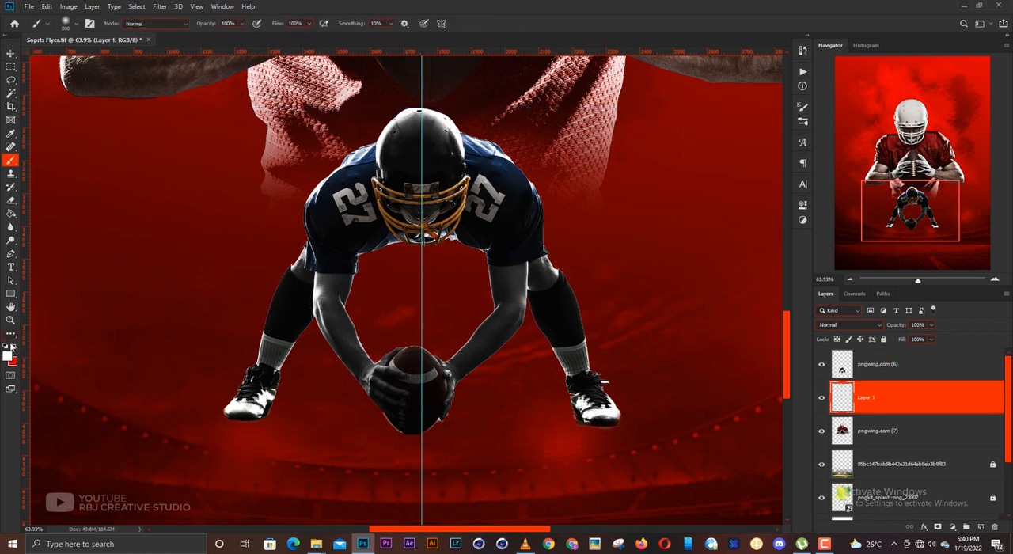
pyautogui.click(14, 348)
pyautogui.click(7, 358)
pyautogui.moveTo(693, 328); pyautogui.dragTo(693, 362)
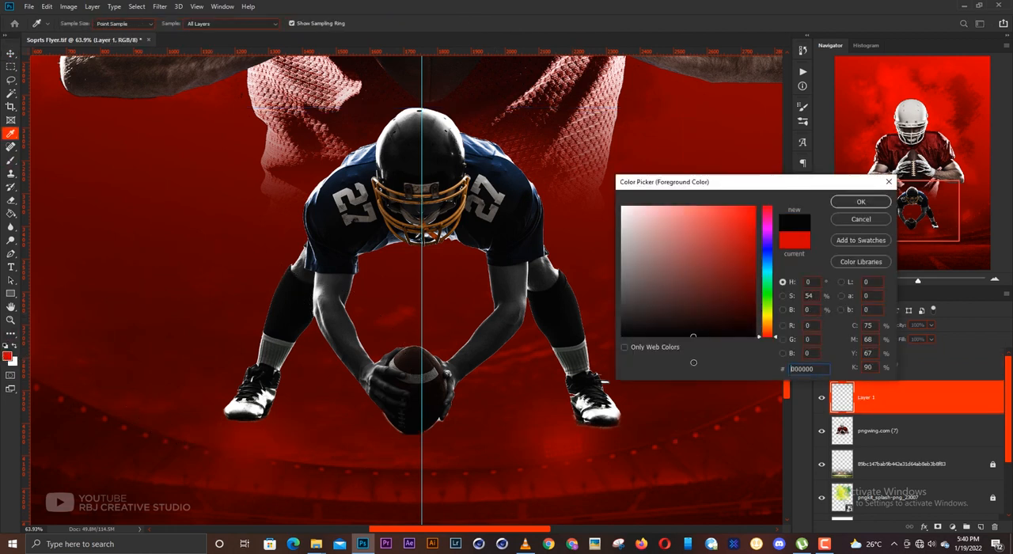
pyautogui.press('Return')
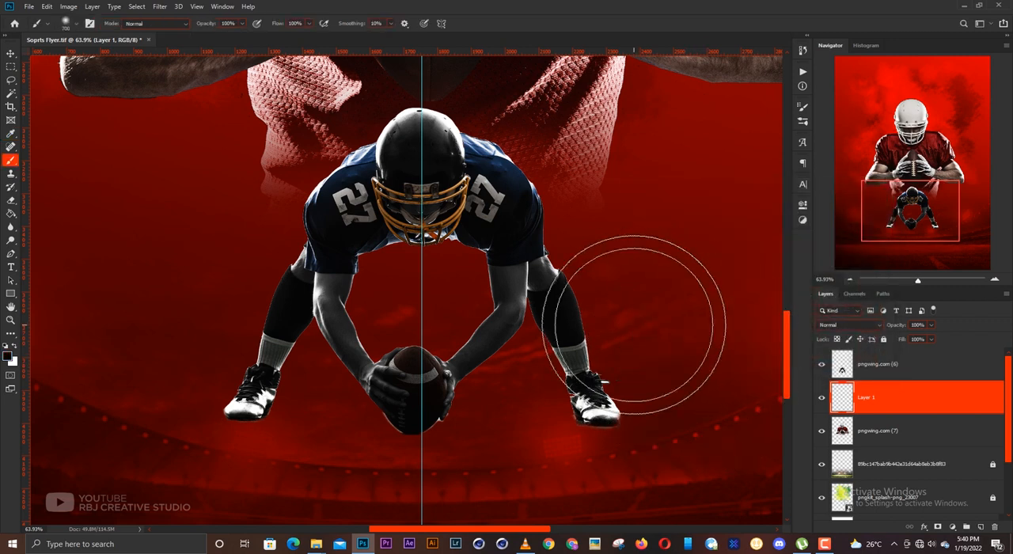
pyautogui.hotkey('ctrl', 's')
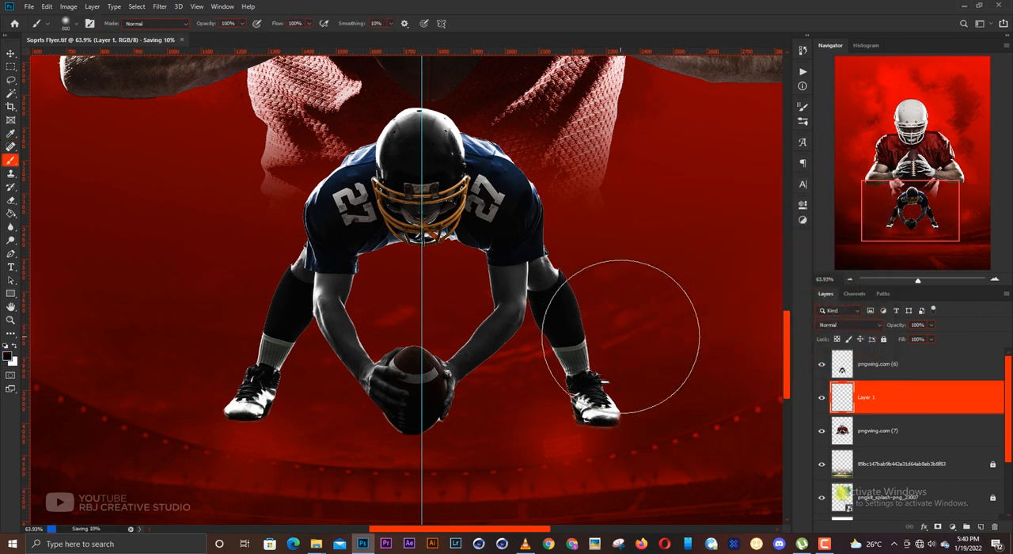
# - Dab a soft black shadow under the crouching player's right-hand shoe with a brush of about 130 px
pyautogui.press('[')
pyautogui.press('[')
pyautogui.press('[')
pyautogui.press('[')
pyautogui.press('[')
pyautogui.press('[')
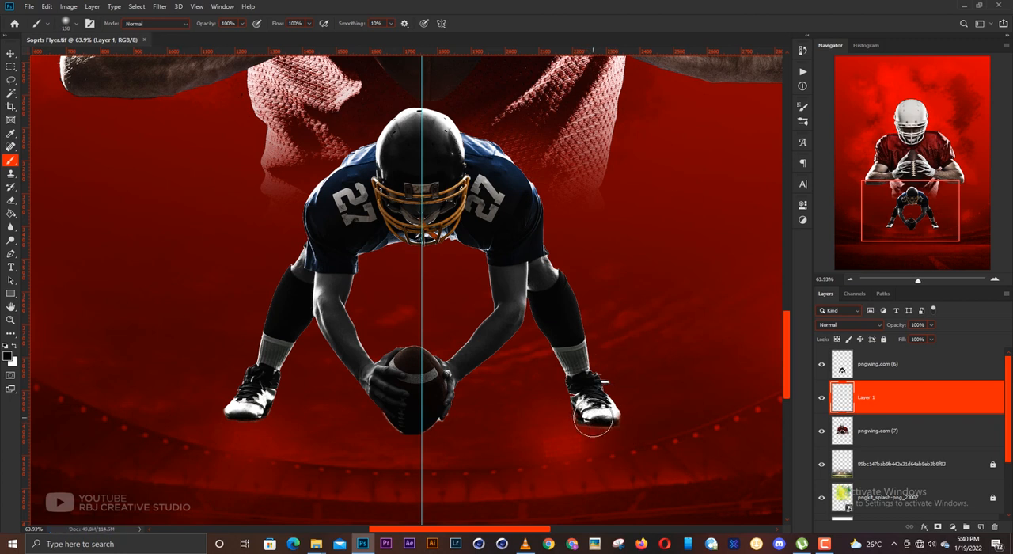
pyautogui.click(592, 429)
pyautogui.press('v')
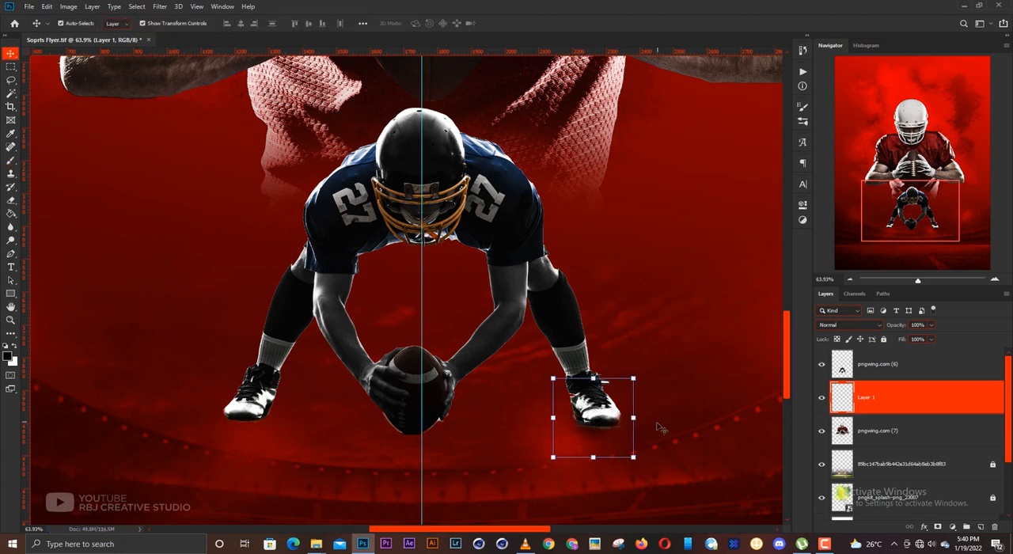
# - Stretch the black dab into a wide, flat shadow under the right-hand shoe and lower its opacity to 66%
pyautogui.scroll(5, 614, 429)
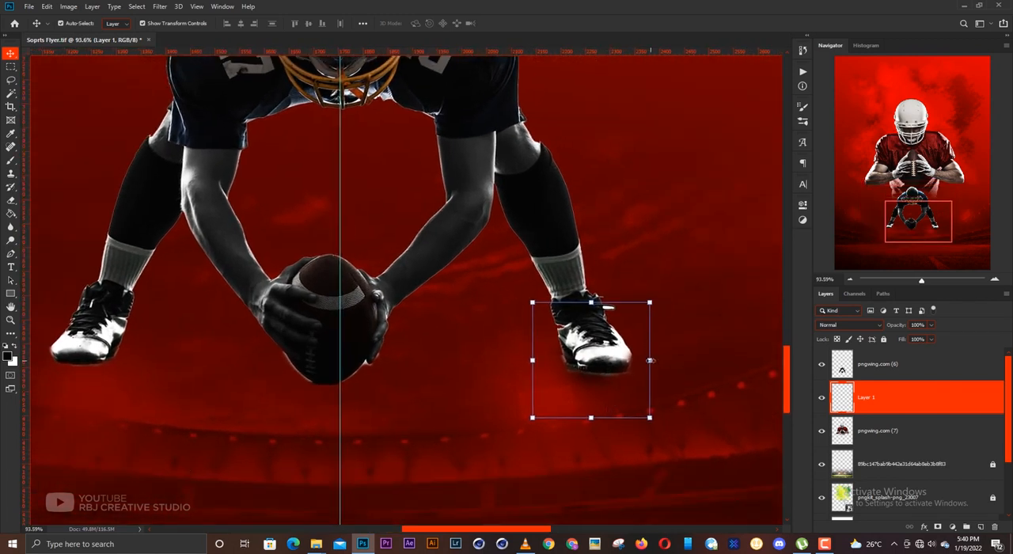
pyautogui.click(648, 360)
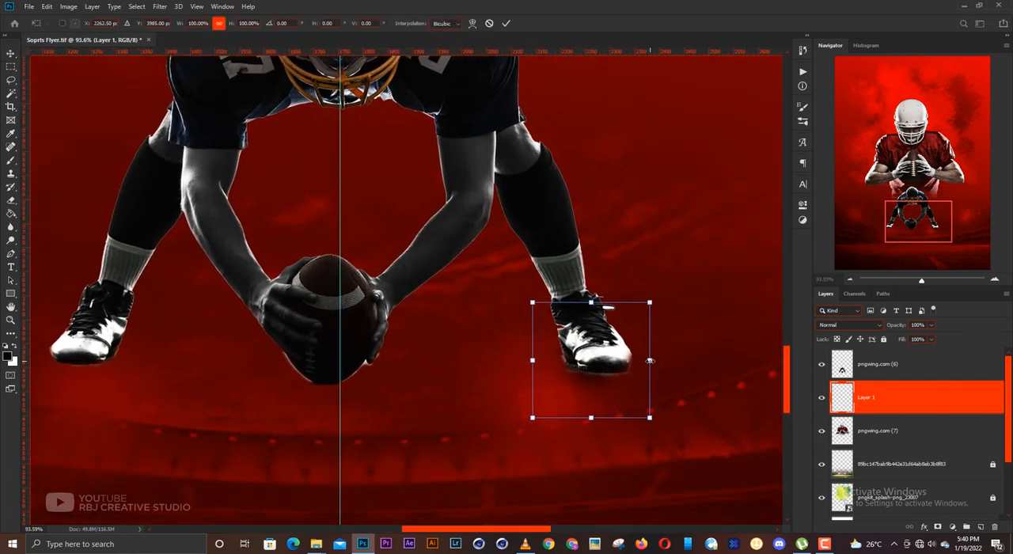
pyautogui.moveTo(649, 360); pyautogui.dragTo(723, 360)
pyautogui.moveTo(591, 301); pyautogui.dragTo(593, 330)
pyautogui.moveTo(626, 381); pyautogui.dragTo(625, 390)
pyautogui.press('Return')
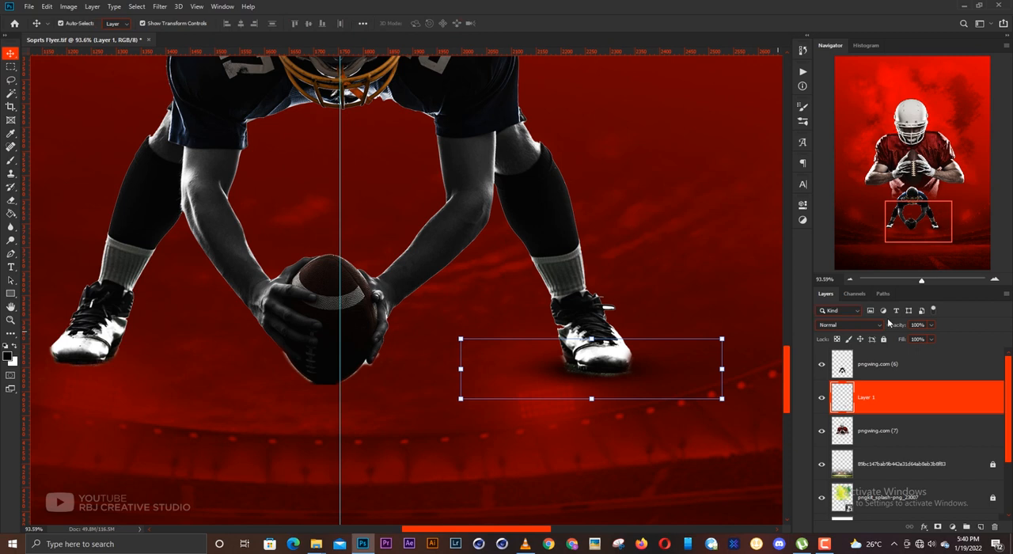
pyautogui.click(931, 325)
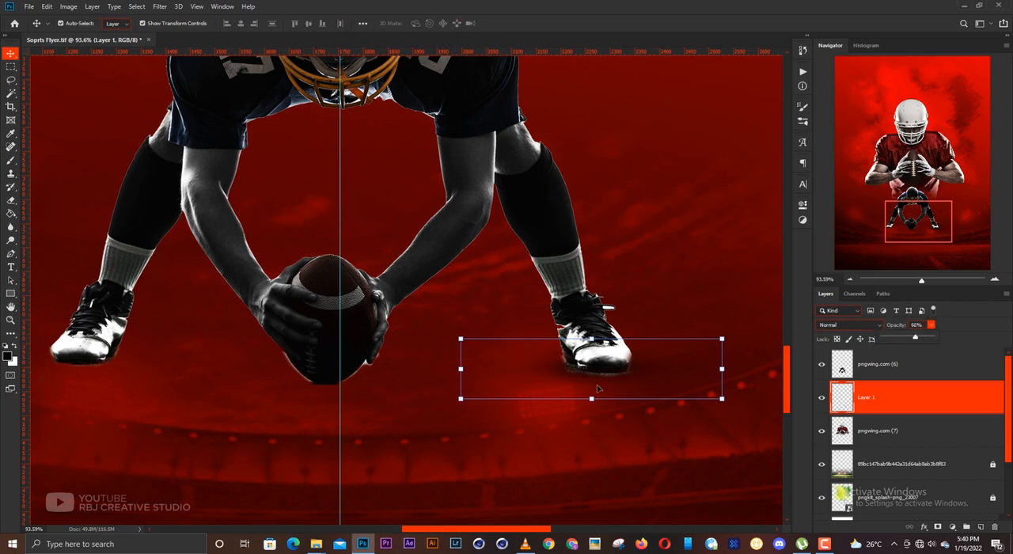
# - Place copies of the shoe shadow under the crouching player's left-hand shoe and under the football
pyautogui.moveTo(602, 389); pyautogui.dragTo(494, 386)
pyautogui.click(676, 255)
pyautogui.click(676, 375)
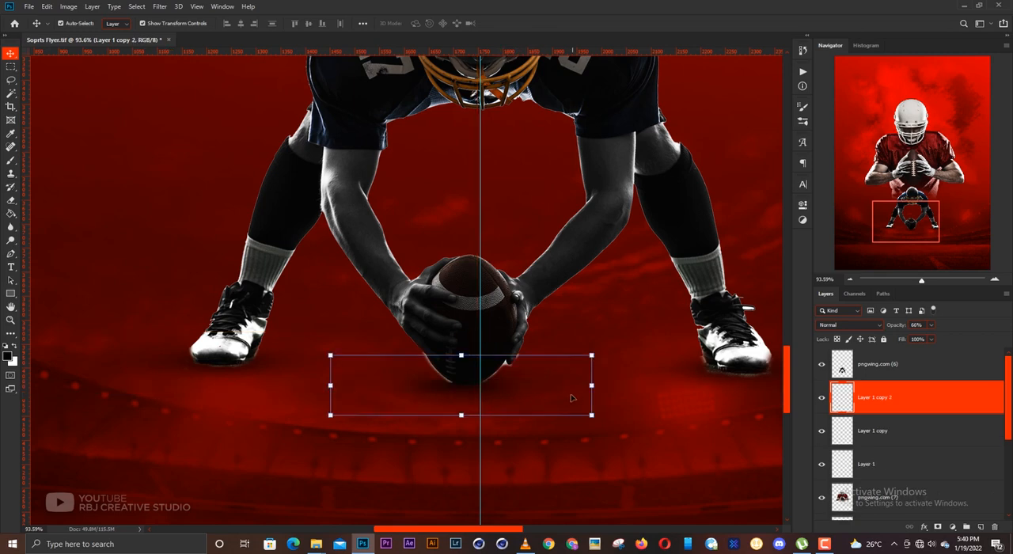
pyautogui.click(650, 431)
pyautogui.scroll(-9, 573, 399)
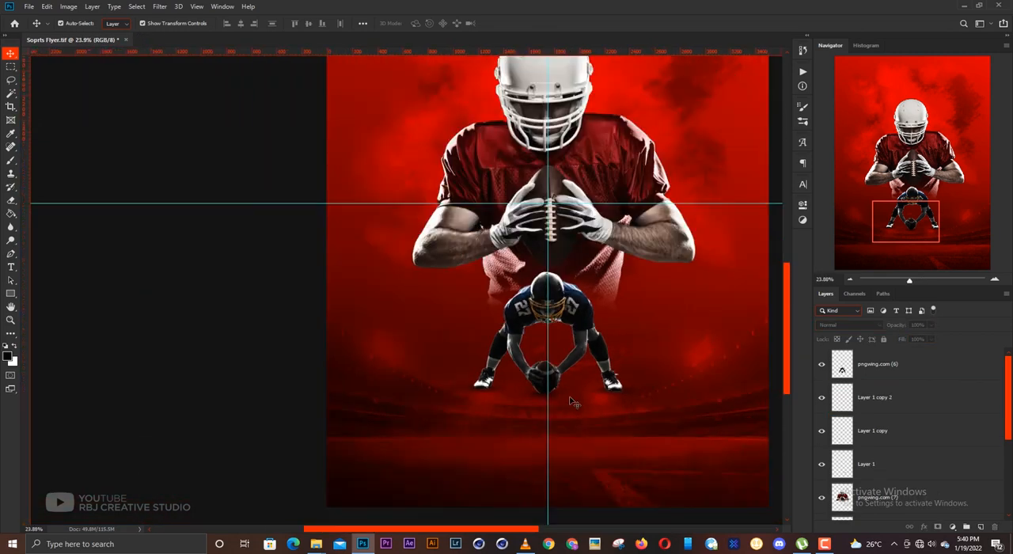
pyautogui.scroll(-1, 573, 401)
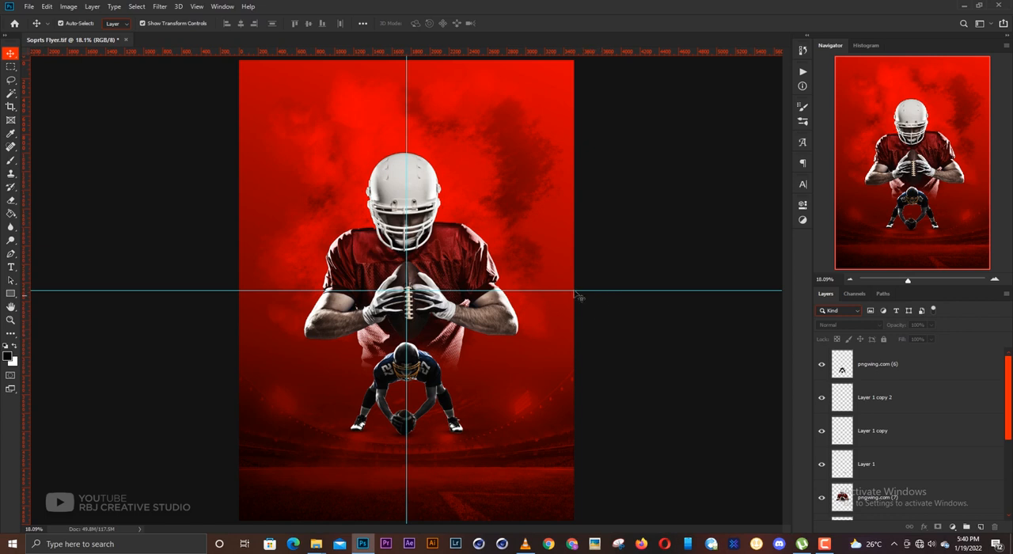
# - Shift the middle stop of Rectangle 1's gradient overlay slightly toward the red end and lock the layer again
pyautogui.click(475, 261)
pyautogui.click(643, 329)
pyautogui.scroll(-1, 365, 235)
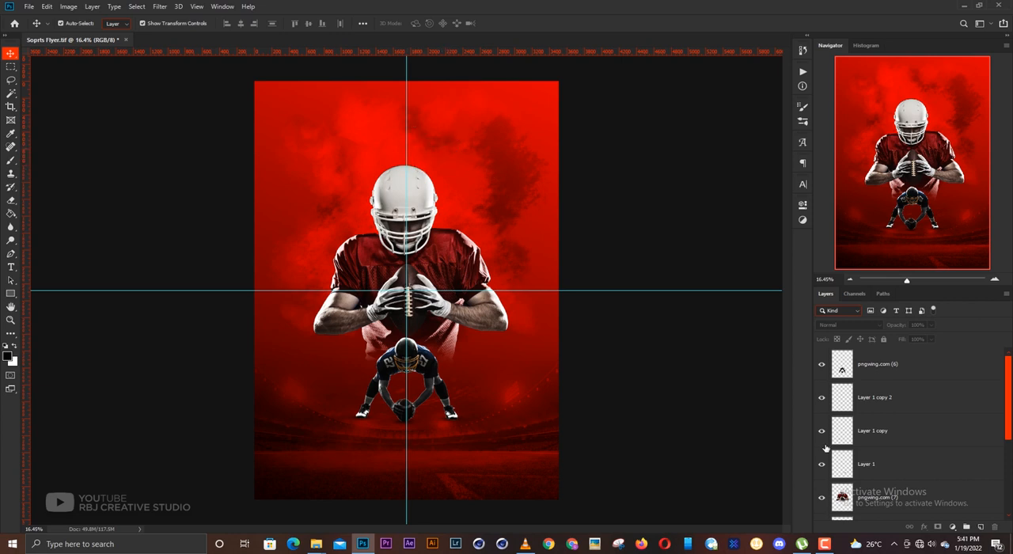
pyautogui.scroll(-4, 906, 459)
pyautogui.click(879, 452)
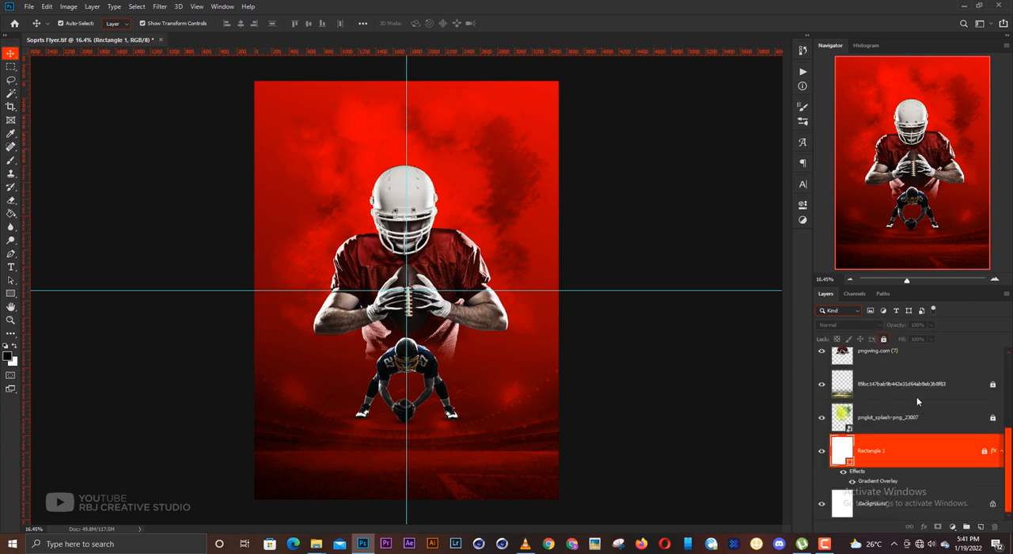
pyautogui.rightClick(886, 475)
pyautogui.click(927, 371)
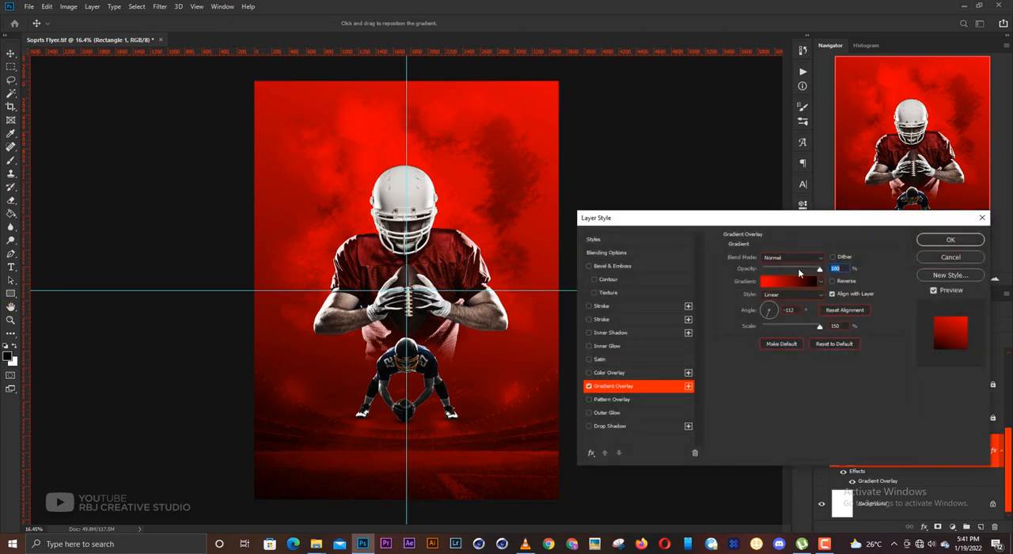
pyautogui.click(786, 281)
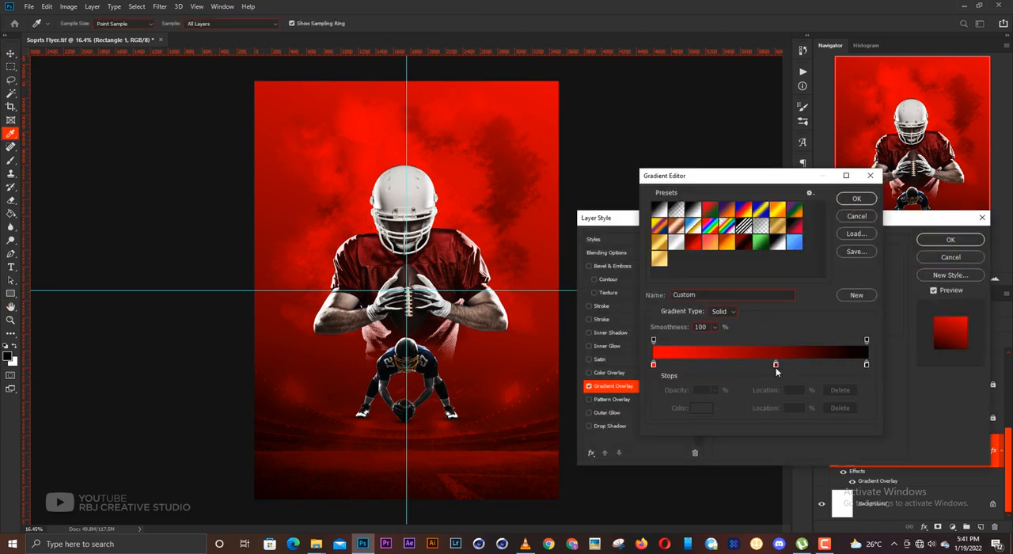
pyautogui.moveTo(776, 364)
pyautogui.mouseDown()
pyautogui.moveTo(750, 364)
pyautogui.moveTo(763, 365)
pyautogui.mouseUp()
pyautogui.press('Return')
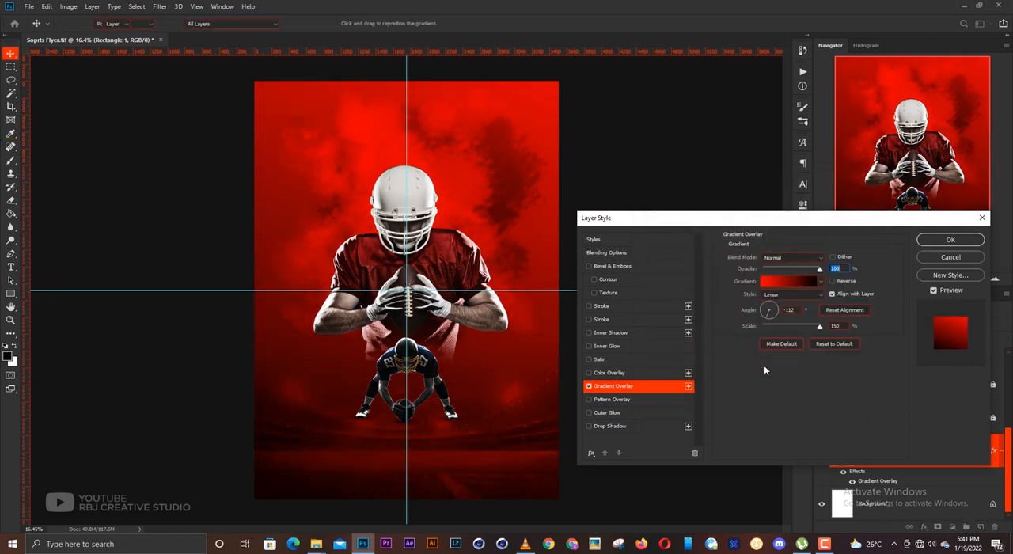
pyautogui.press('Return')
pyautogui.click(884, 340)
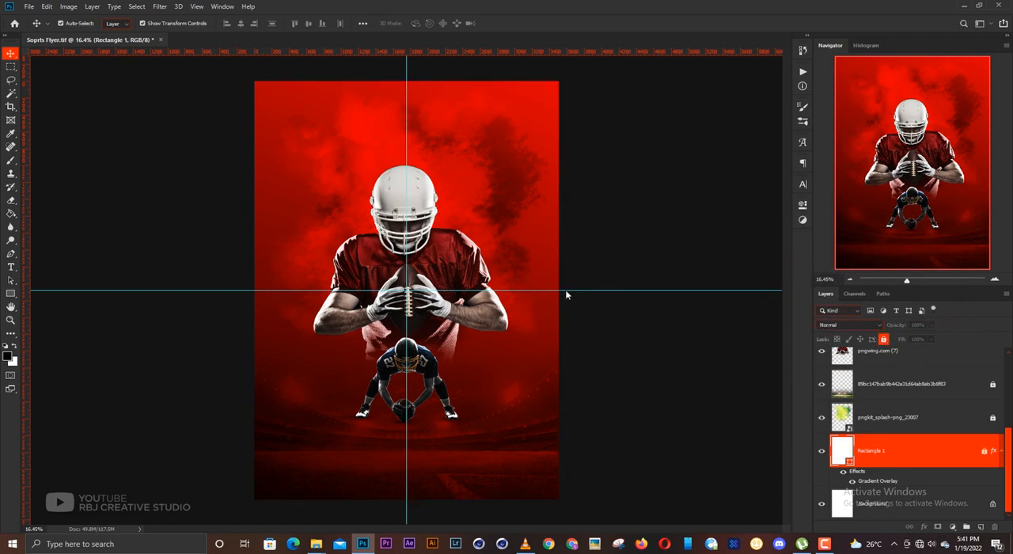
# - Add a new empty layer directly above the large player pngwing.com (7)
pyautogui.click(291, 228)
pyautogui.scroll(5, 424, 277)
pyautogui.moveTo(420, 278); pyautogui.dragTo(442, 303)
pyautogui.click(474, 272)
pyautogui.moveTo(489, 272); pyautogui.dragTo(503, 284)
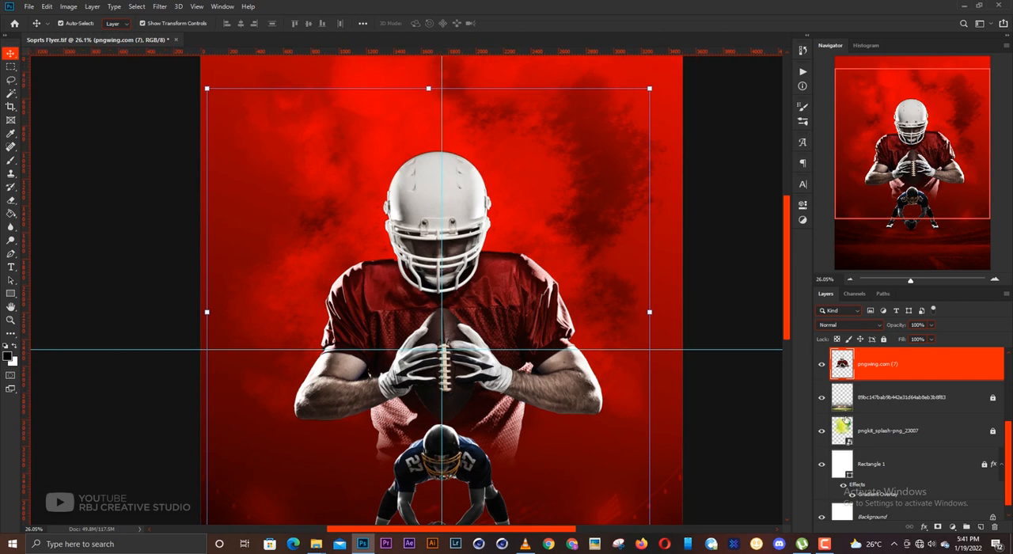
pyautogui.click(980, 527)
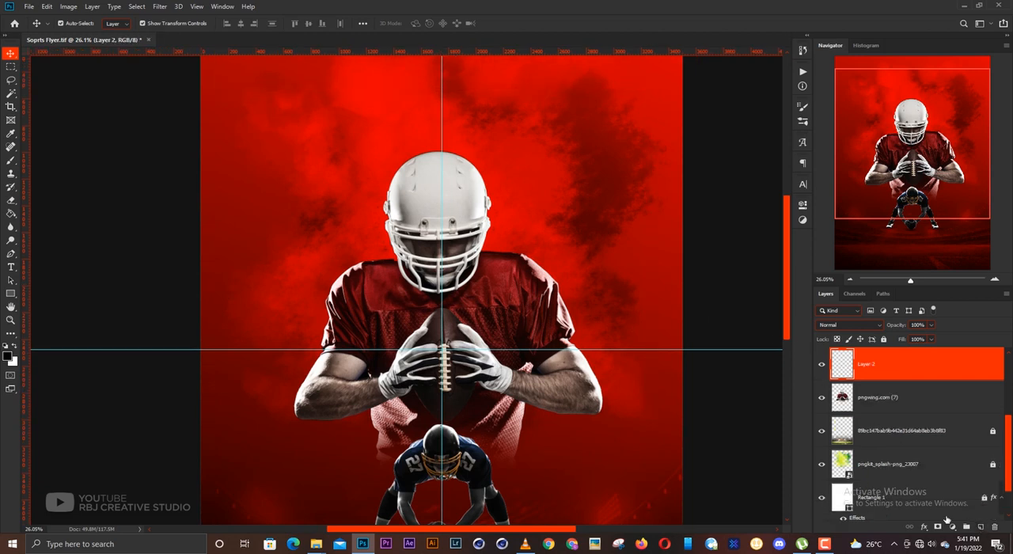
# - Set the foreground colour to red fb0000 and dab one large soft brush spot beside the large player's helmet, above the right-hand shoulder
pyautogui.click(8, 356)
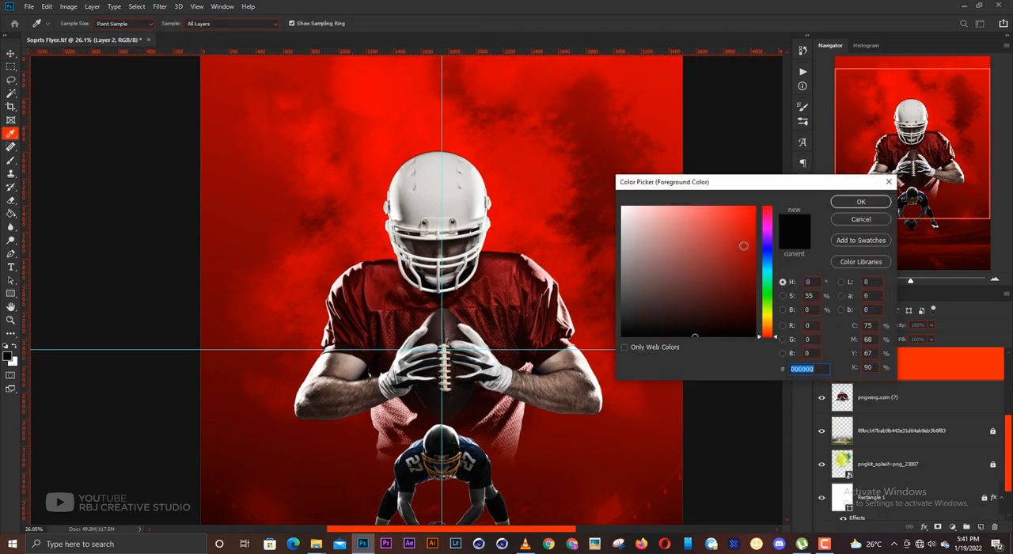
pyautogui.moveTo(770, 220)
pyautogui.mouseDown()
pyautogui.moveTo(762, 201)
pyautogui.moveTo(769, 208)
pyautogui.mouseUp()
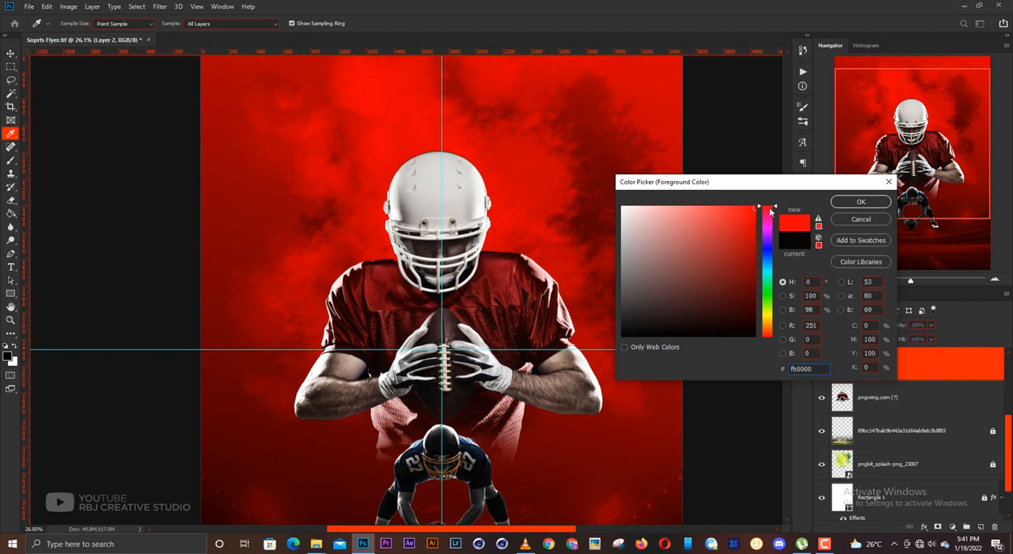
pyautogui.press('Return')
pyautogui.press('b')
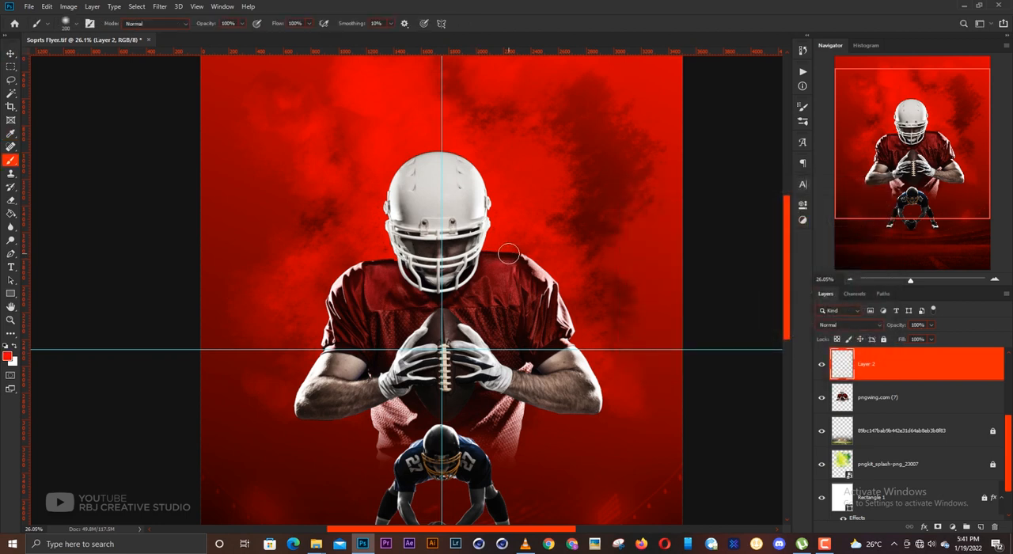
pyautogui.press(']')
pyautogui.press(']')
pyautogui.press(']')
pyautogui.press(']')
pyautogui.press(']')
pyautogui.press(']')
pyautogui.press(']')
pyautogui.press(']')
pyautogui.press(']')
pyautogui.click(488, 247)
pyautogui.press('v')
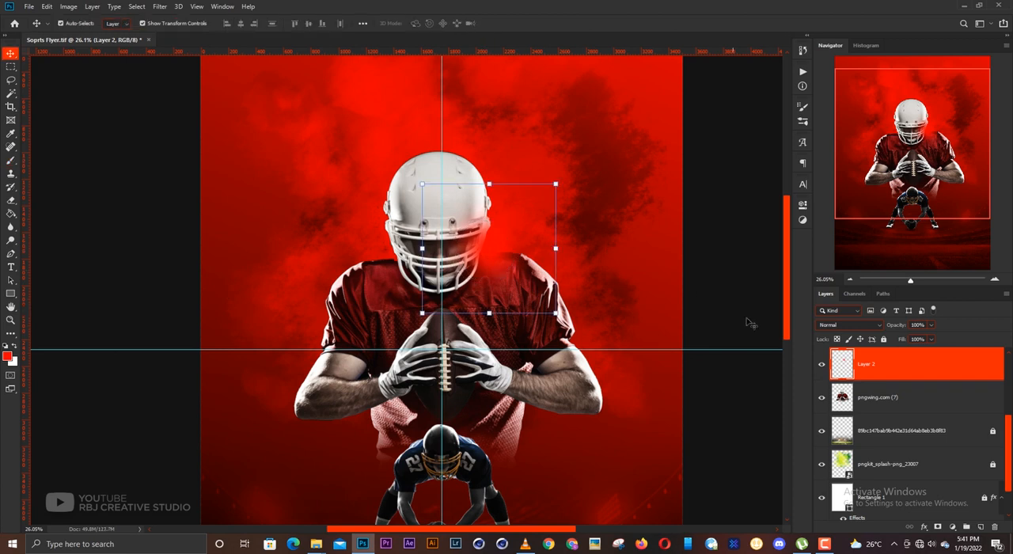
# - Set the red glow layer's blend mode to Screen and enlarge the glow to about 119.7%
pyautogui.click(834, 324)
pyautogui.click(835, 357)
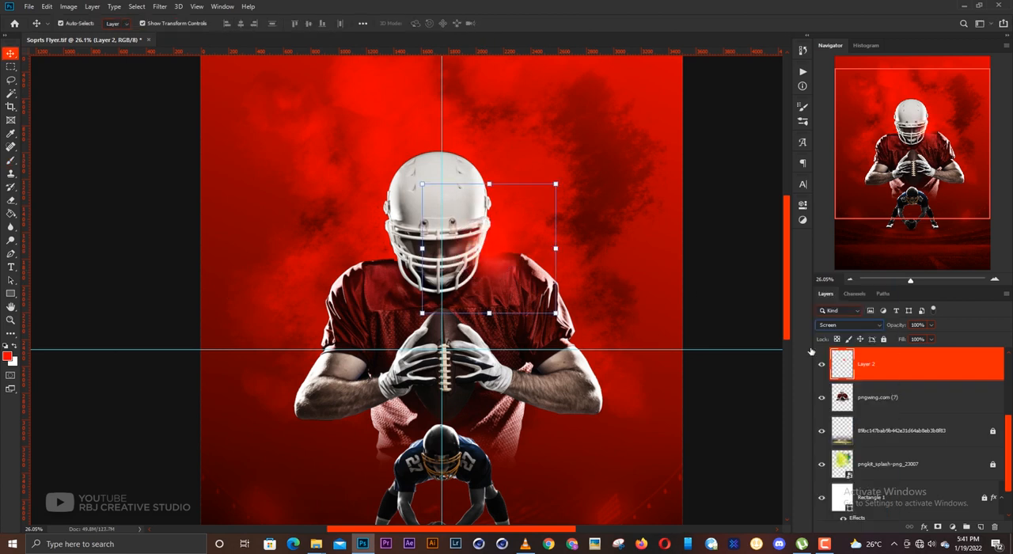
pyautogui.moveTo(557, 250); pyautogui.dragTo(568, 250)
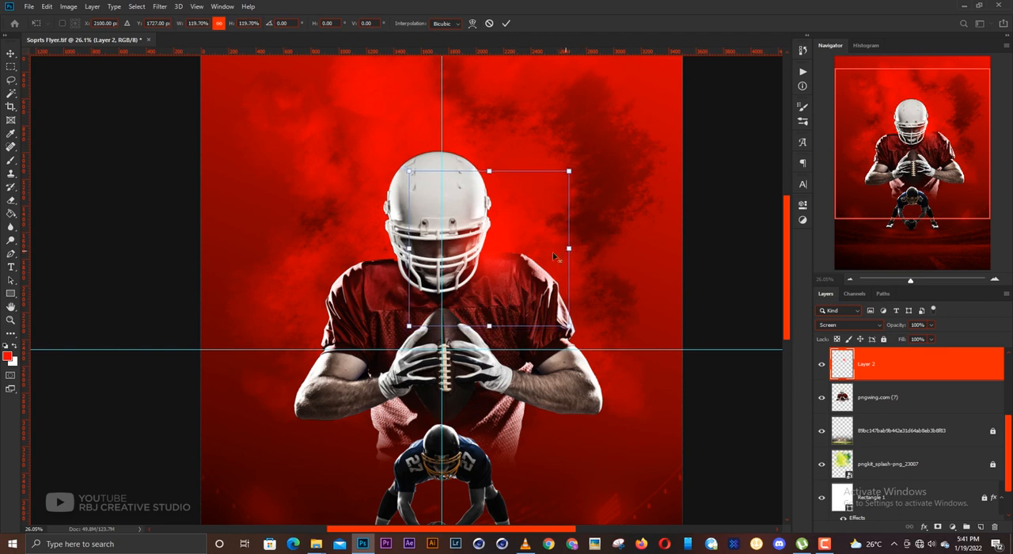
pyautogui.press('Return')
# - Duplicate the red glow onto the opposite side of the helmet and select the large player's layer pngwing.com (7)
pyautogui.moveTo(495, 261); pyautogui.dragTo(408, 280)
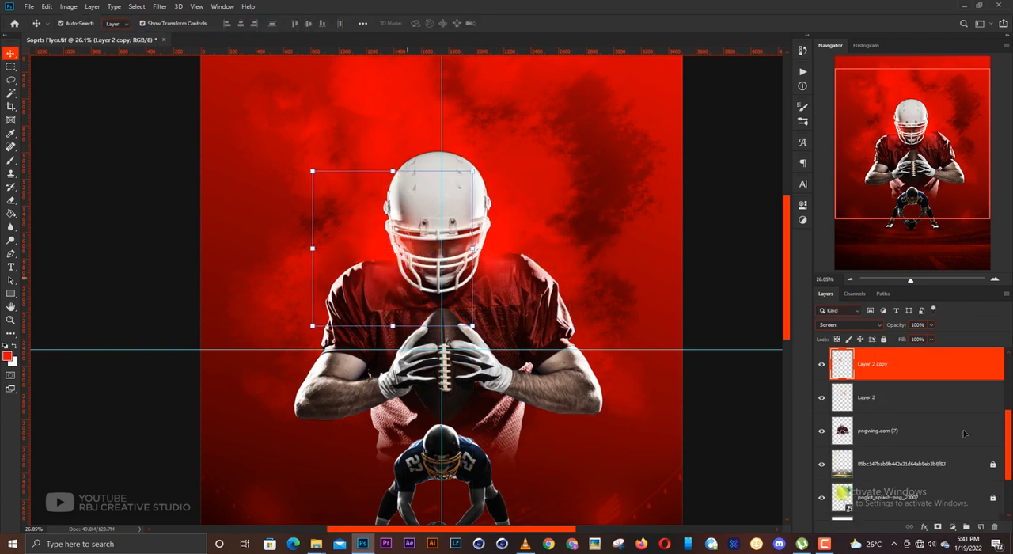
pyautogui.click(875, 431)
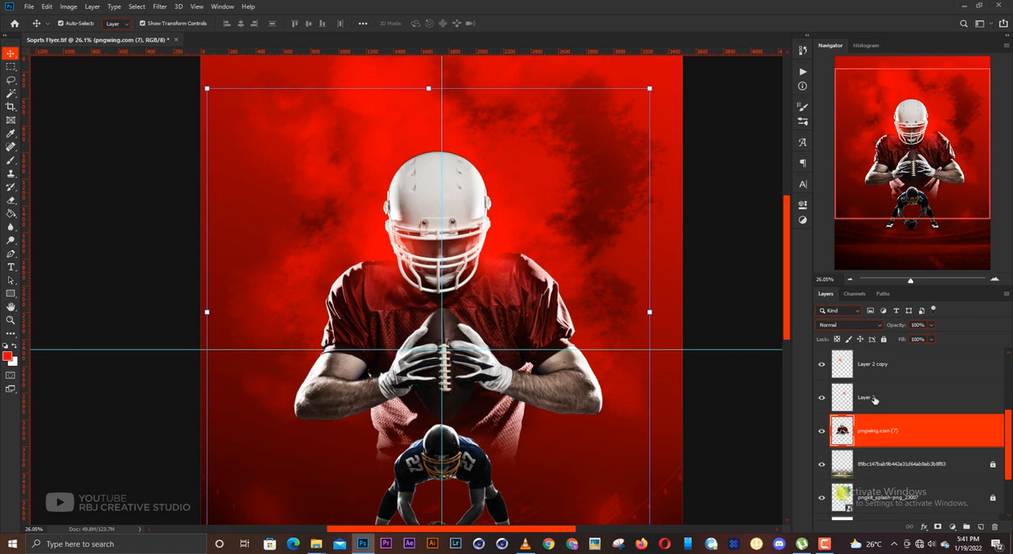
# - Add an empty layer directly below the large player and dab a white soft brush spot beside the helmet, above the right-hand shoulder
pyautogui.click(884, 459)
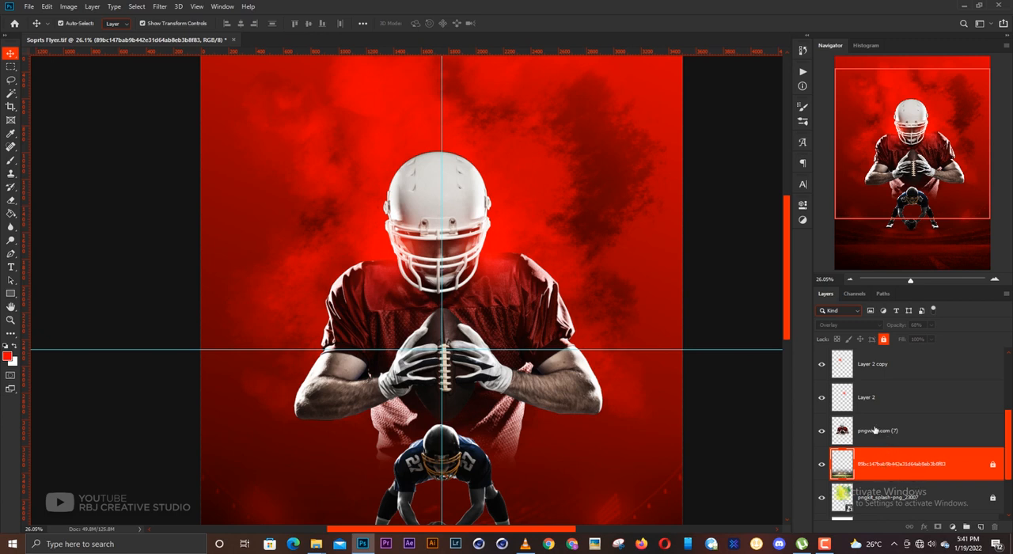
pyautogui.click(980, 527)
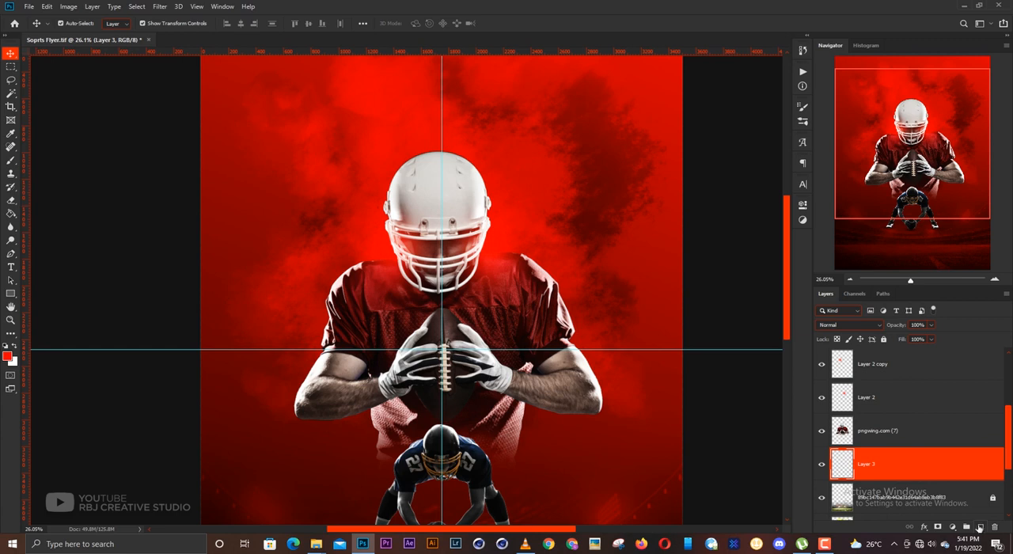
pyautogui.click(14, 349)
pyautogui.press('b')
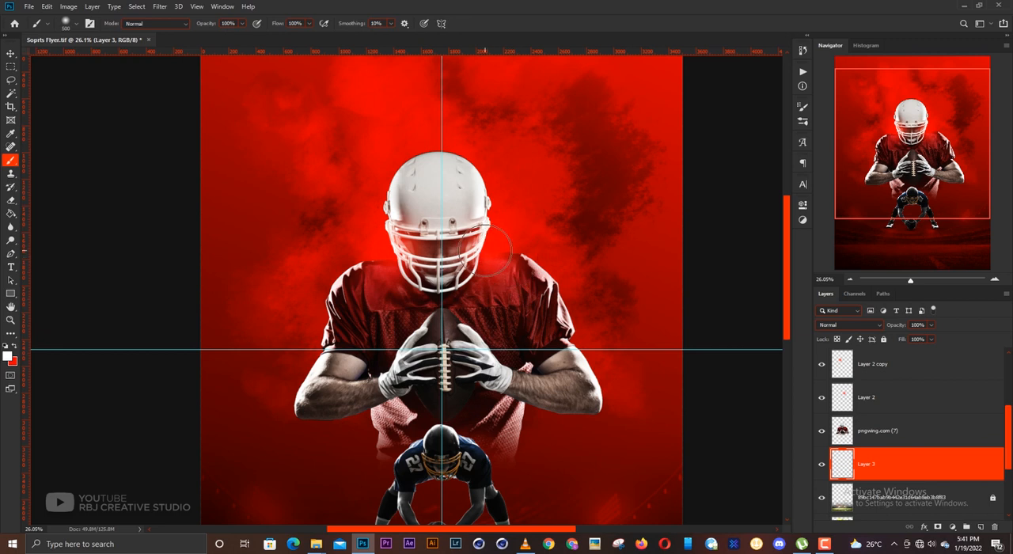
pyautogui.click(483, 248)
pyautogui.click(484, 249)
pyautogui.press('v')
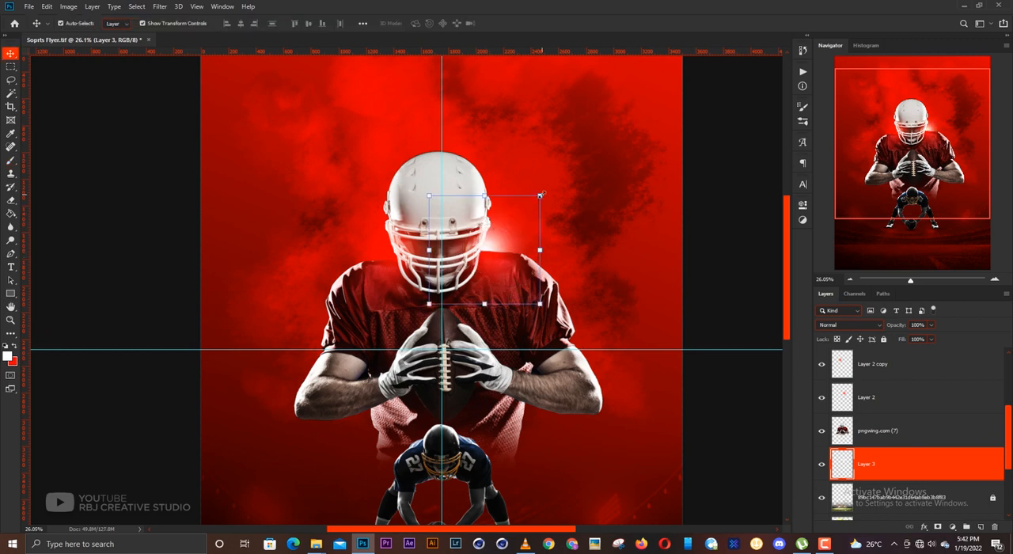
# - Enlarge the white glow slightly and lower it behind the large player's helmet and shoulder
pyautogui.hotkey('ctrl', 't')
pyautogui.moveTo(509, 235); pyautogui.dragTo(544, 254)
pyautogui.press('Return')
pyautogui.press('Return')
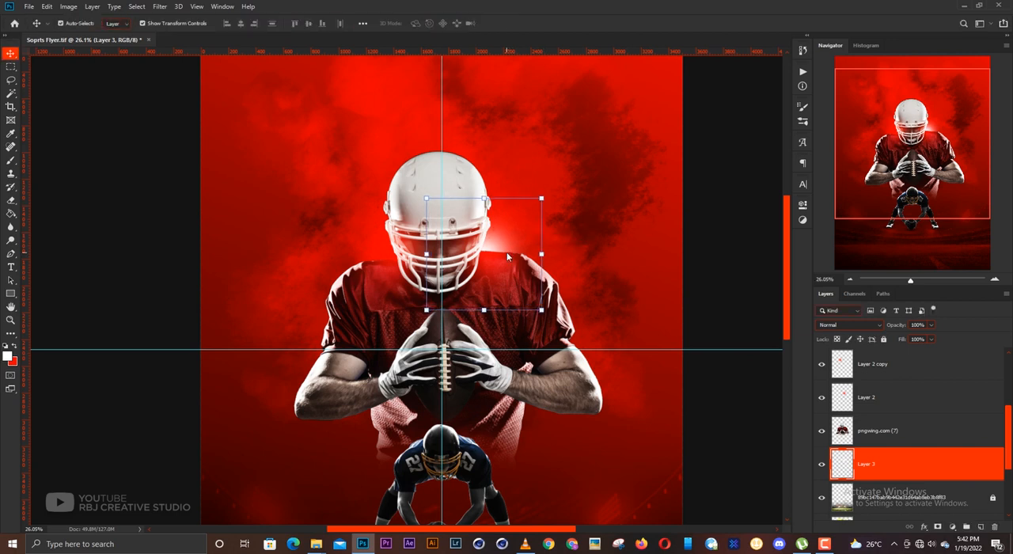
# - Duplicate the white glow onto the opposite side of the large player's helmet and nudge the copy slightly outward and up
pyautogui.hotkey('ctrl', 'j')
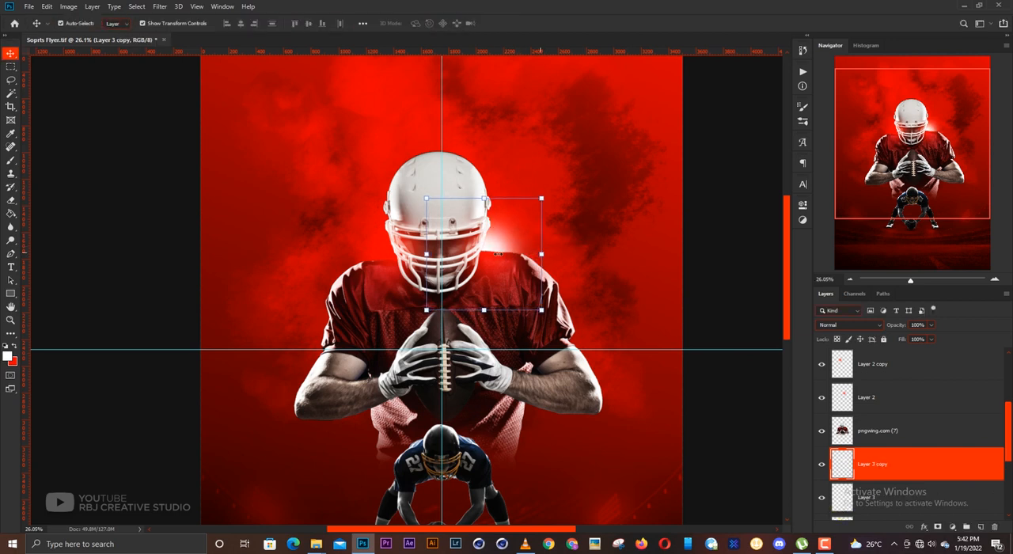
pyautogui.hotkey('ctrl', 't')
pyautogui.moveTo(486, 259); pyautogui.dragTo(401, 263)
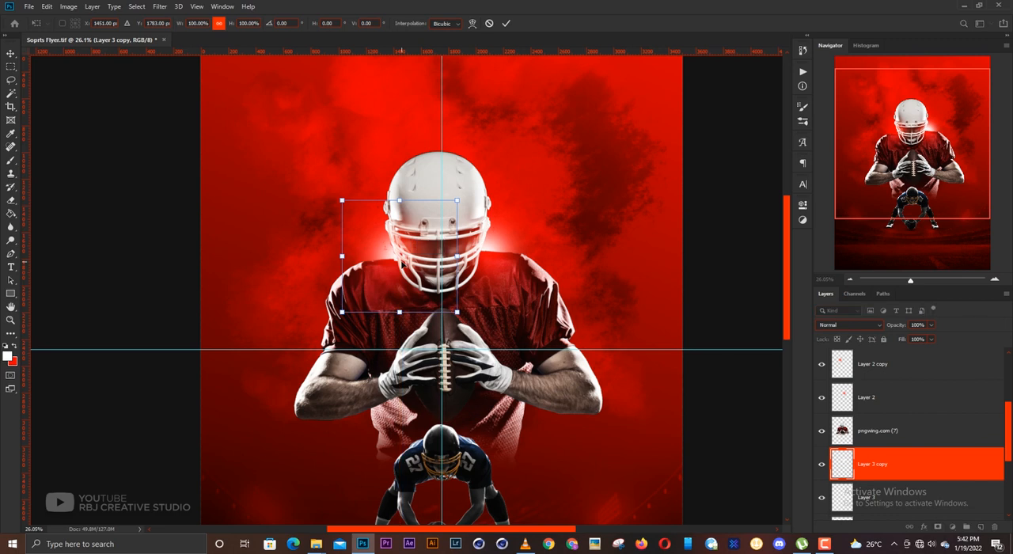
pyautogui.press('Return')
pyautogui.press('Left')
pyautogui.press('Left')
pyautogui.press('Left')
pyautogui.press('Left')
pyautogui.press('Left')
pyautogui.press('Left')
pyautogui.press('Left')
pyautogui.press('Left')
pyautogui.press('Left')
pyautogui.press('Left')
pyautogui.press('Left')
pyautogui.press('Left')
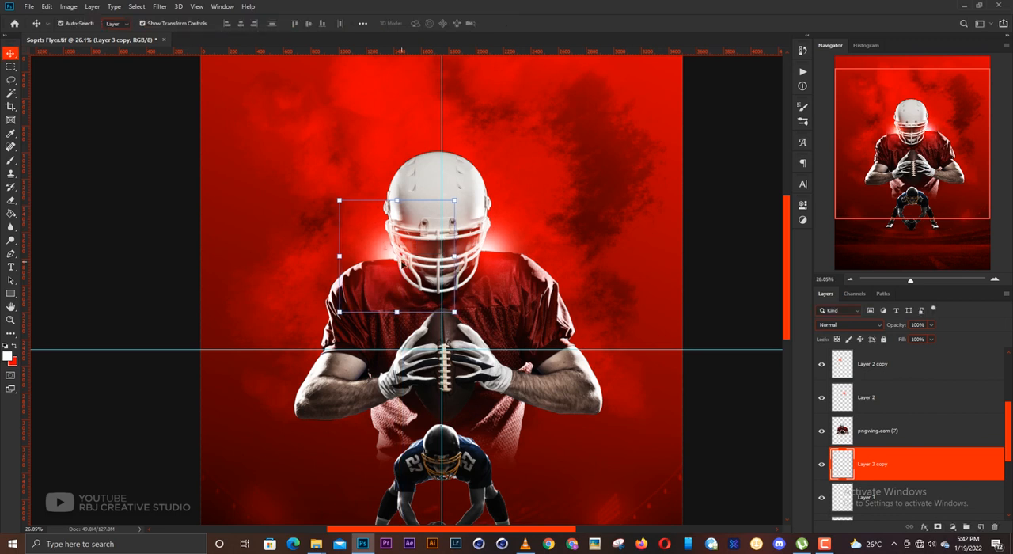
pyautogui.press('Up')
pyautogui.press('Up')
pyautogui.press('Up')
pyautogui.press('Left')
pyautogui.press('Left')
pyautogui.press('Left')
pyautogui.press('Left')
pyautogui.press('Left')
pyautogui.press('Left')
pyautogui.press('Left')
pyautogui.press('Left')
pyautogui.press('Left')
pyautogui.press('Left')
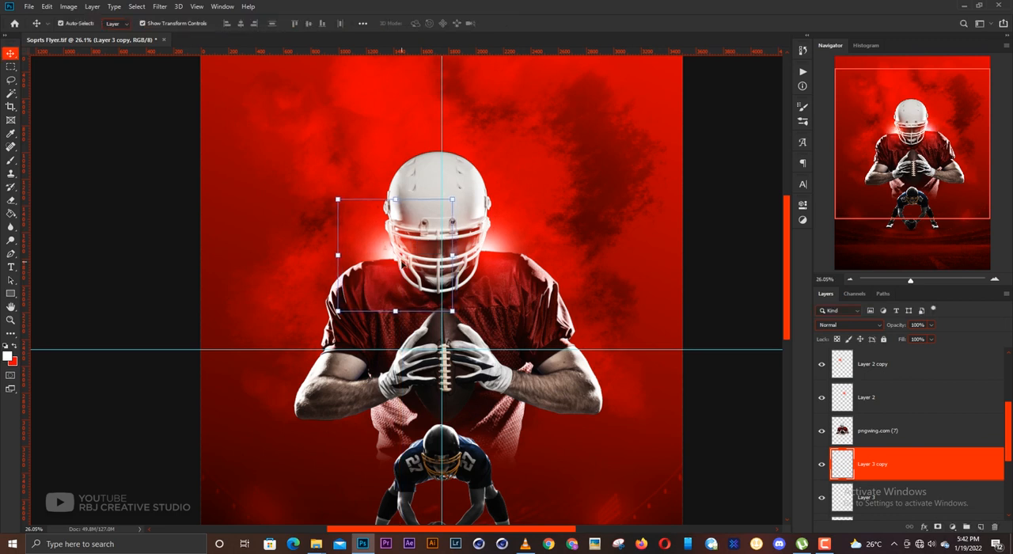
pyautogui.click(723, 252)
# - Place the green point light halo glare image on a layer directly below the crouching player's layer
pyautogui.scroll(-1, 475, 287)
pyautogui.scroll(-1, 473, 286)
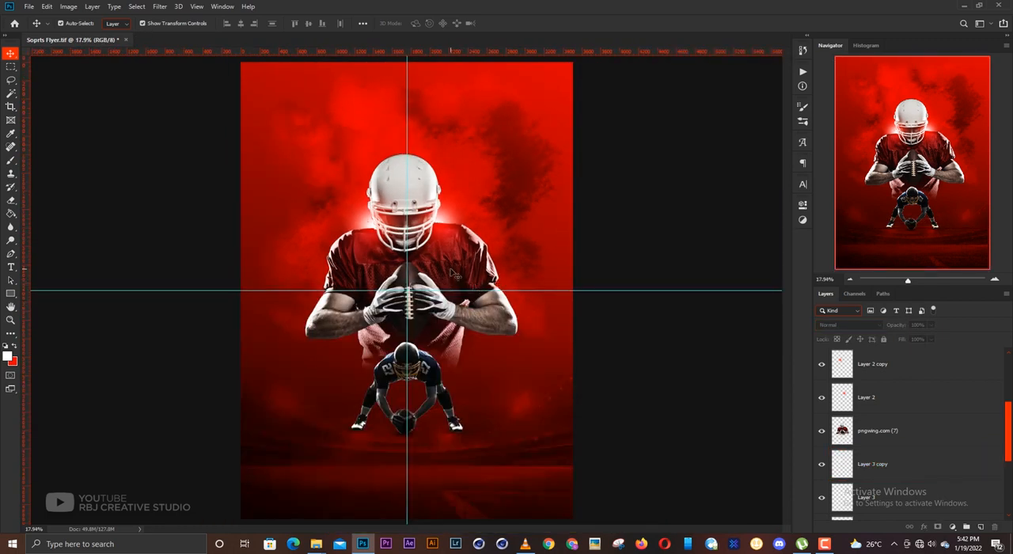
pyautogui.click(504, 316)
pyautogui.click(679, 320)
pyautogui.scroll(4, 427, 353)
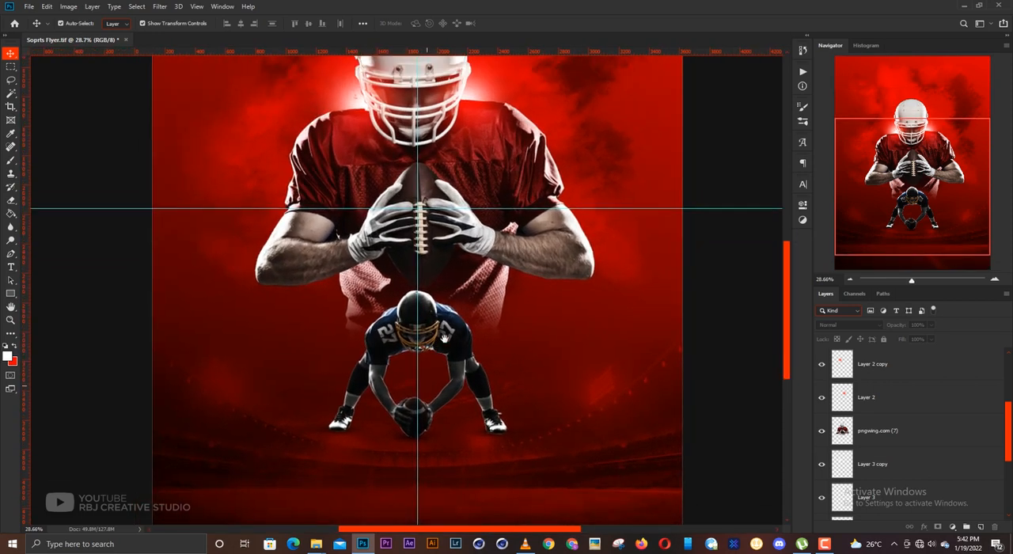
pyautogui.click(444, 339)
pyautogui.click(892, 395)
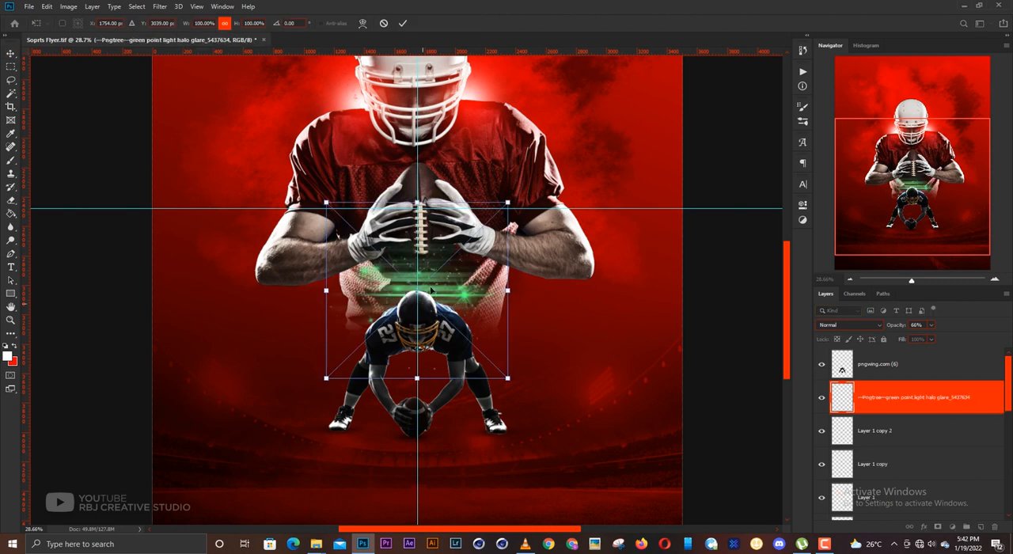
# - Lower the glare behind the crouching player's helmet and scale it to 130% width and 85.17% height
pyautogui.moveTo(437, 275); pyautogui.dragTo(436, 294)
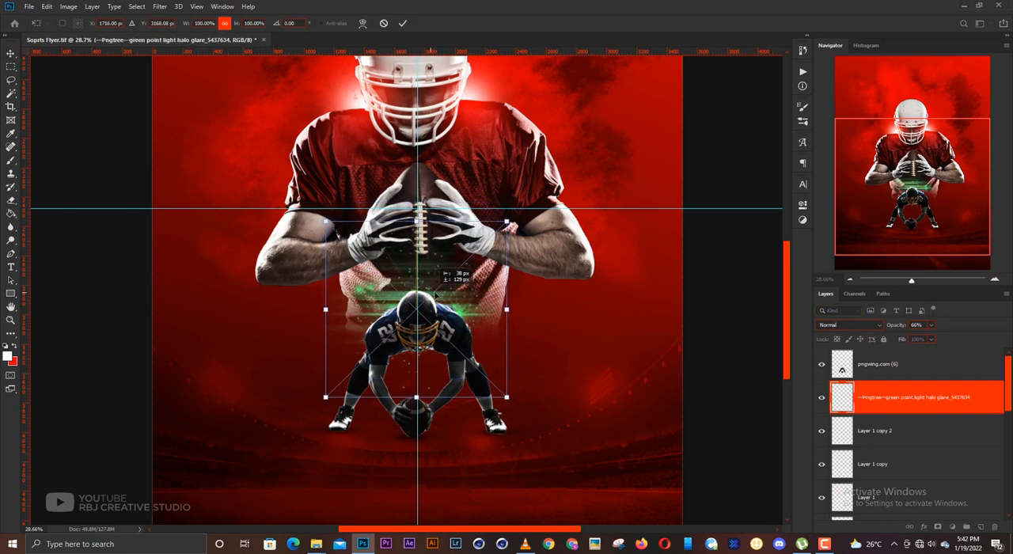
pyautogui.moveTo(511, 308); pyautogui.dragTo(534, 309)
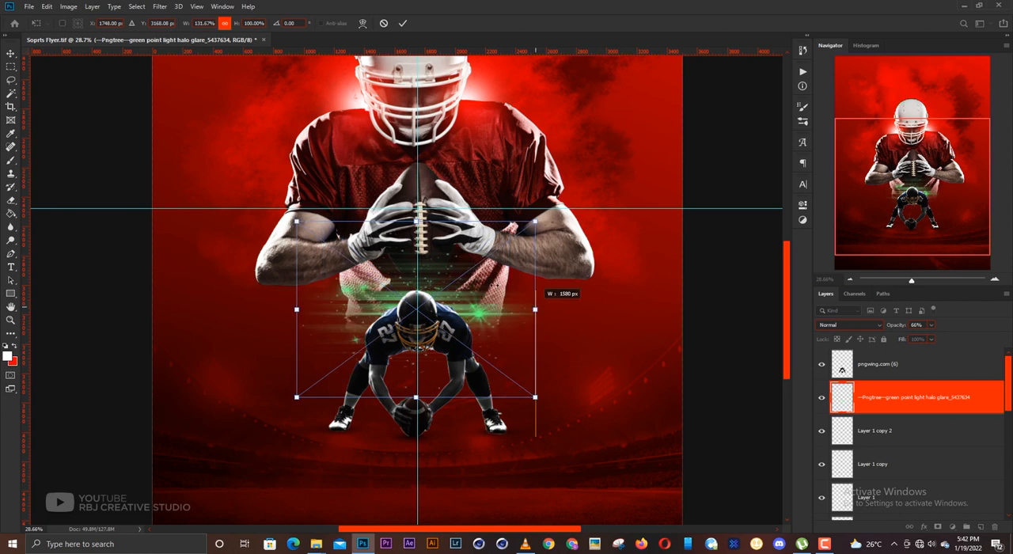
pyautogui.press('Return')
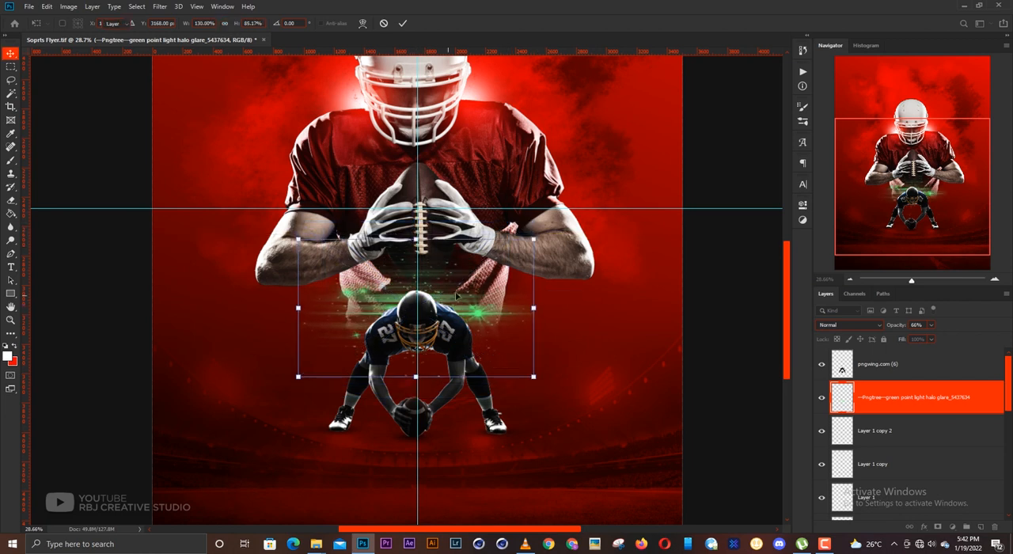
# - Apply a white Color Overlay in Normal mode at 100% opacity to the glare layer
pyautogui.click(924, 527)
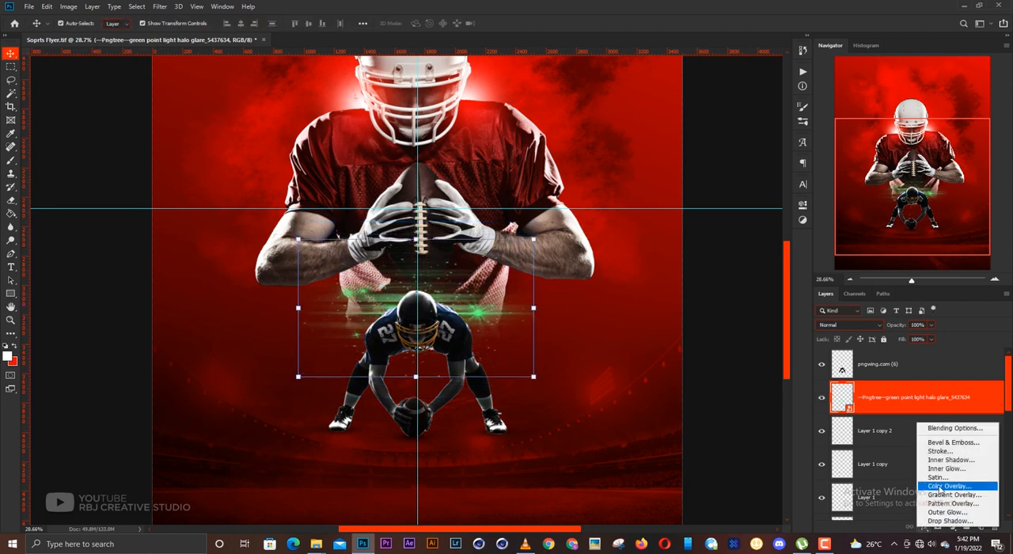
pyautogui.click(949, 487)
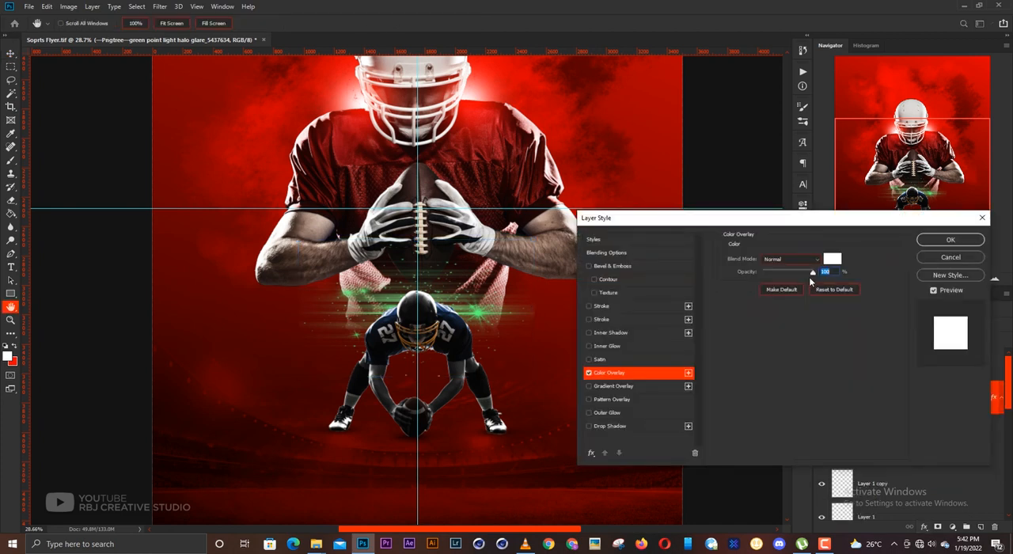
pyautogui.press('Return')
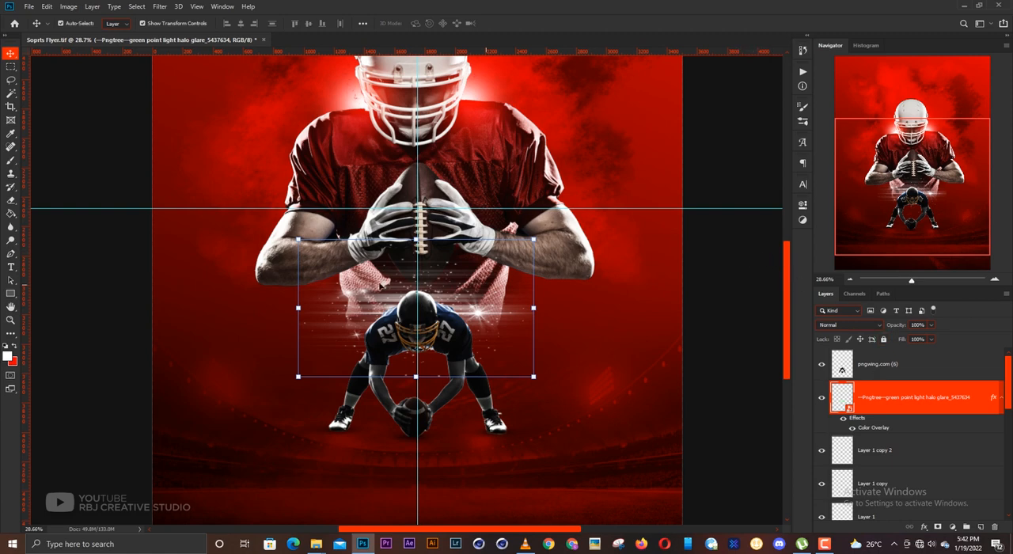
# - Add an empty layer above the crouching player and dab a red soft brush spot beside his helmet, over the right-hand shoulder
pyautogui.scroll(7, 382, 287)
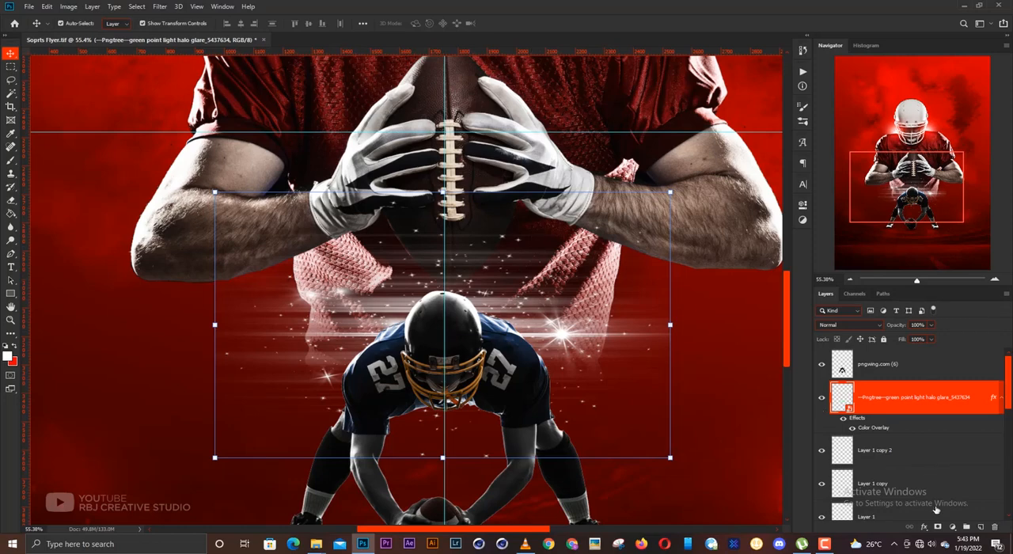
pyautogui.hotkey('alt', ']')
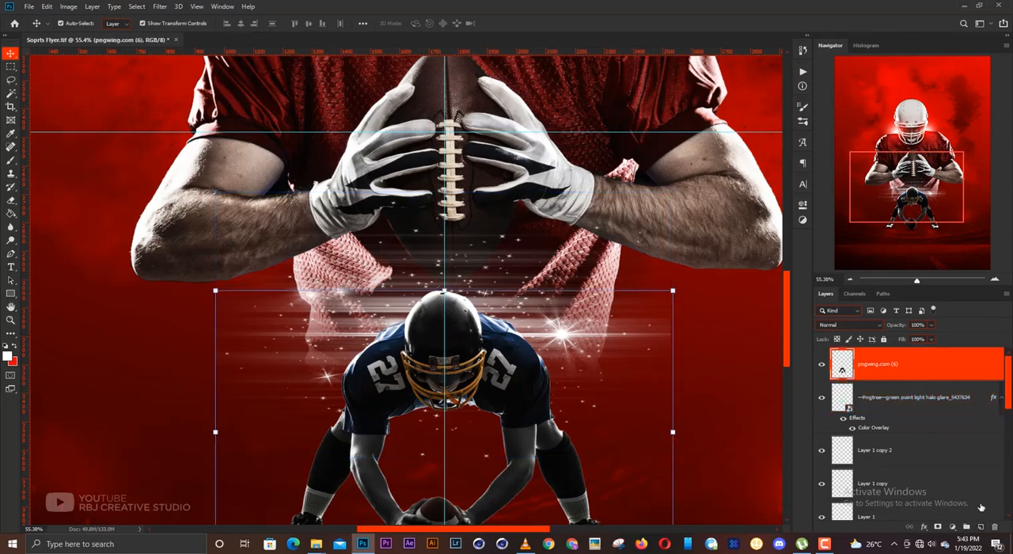
pyautogui.click(980, 527)
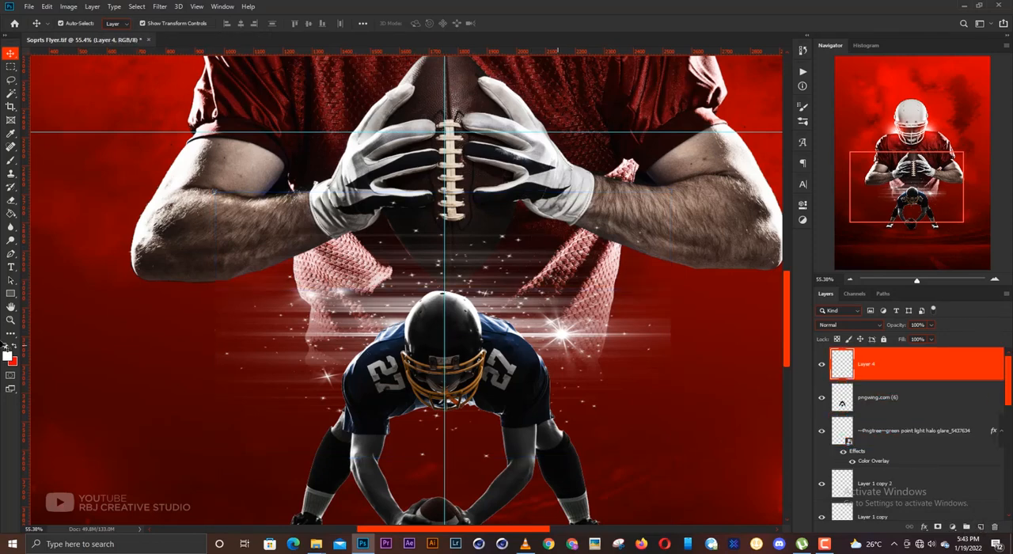
pyautogui.click(17, 347)
pyautogui.press('b')
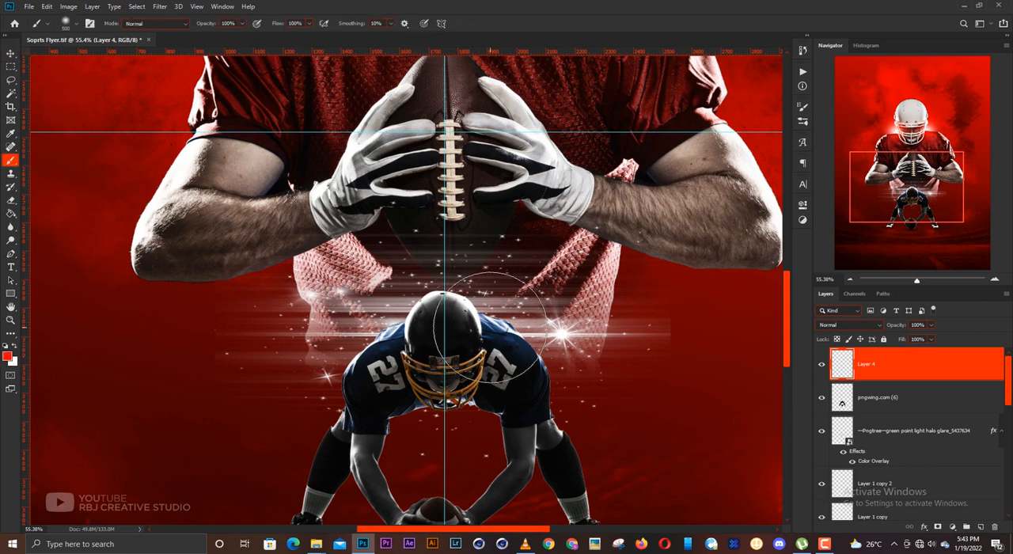
pyautogui.click(481, 324)
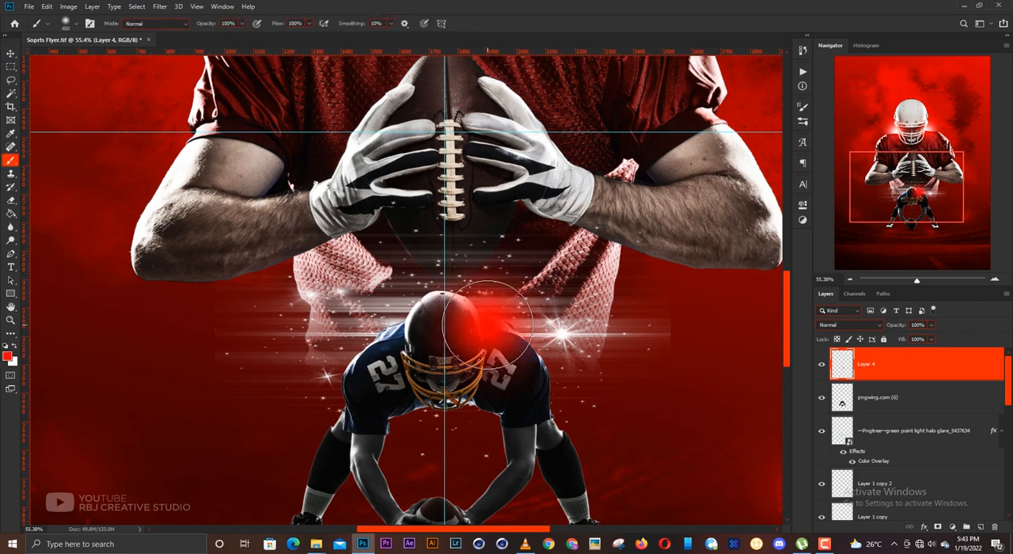
# - Set the new red glow layer's blend mode to Screen and its opacity to 63%
pyautogui.press('v')
pyautogui.click(851, 324)
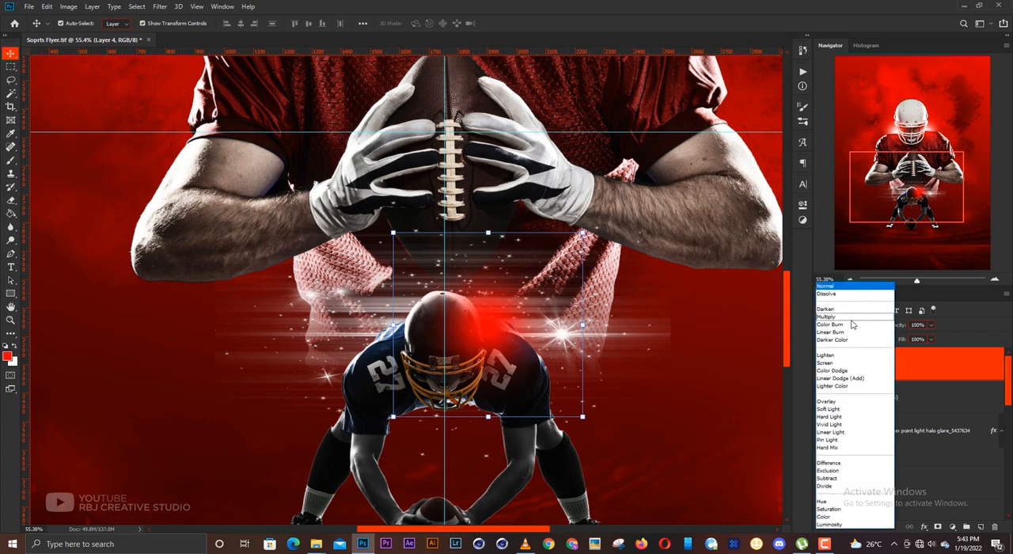
pyautogui.click(839, 364)
pyautogui.click(931, 325)
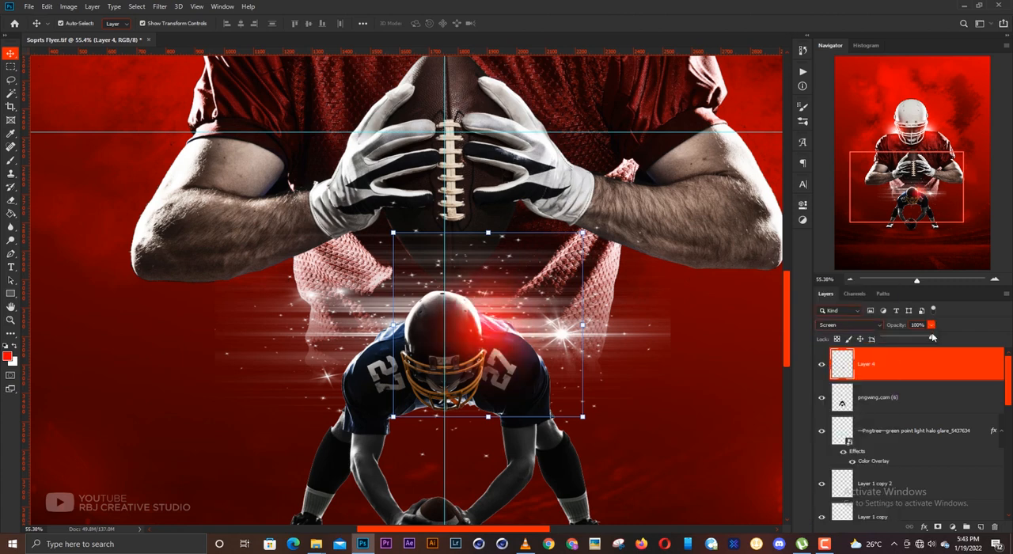
pyautogui.moveTo(933, 336); pyautogui.dragTo(914, 337)
# - Duplicate the red glow onto the opposite side of the crouching player's helmet and shift the original outward over its shoulder
pyautogui.moveTo(490, 340); pyautogui.dragTo(511, 336)
pyautogui.scroll(-10, 500, 347)
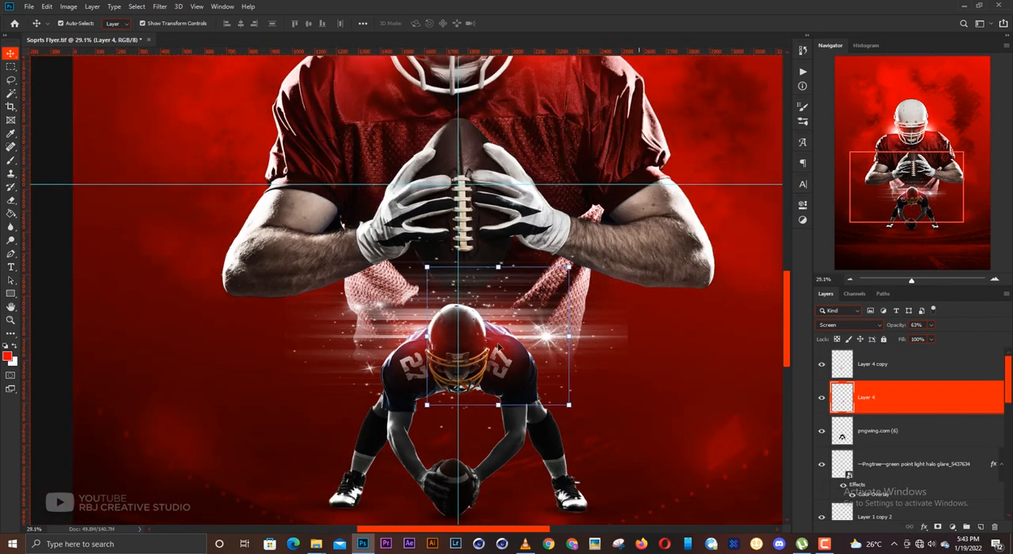
pyautogui.click(709, 337)
# - Examine the red glows and white glare around the crouching player's helmet and shoulders up close
pyautogui.scroll(1, 487, 356)
pyautogui.scroll(1, 489, 356)
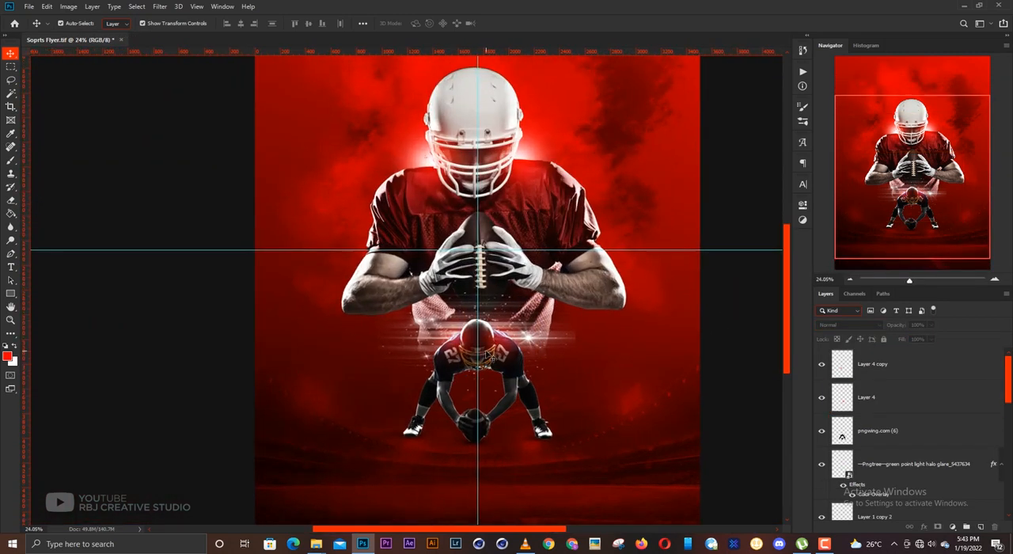
pyautogui.scroll(6, 484, 356)
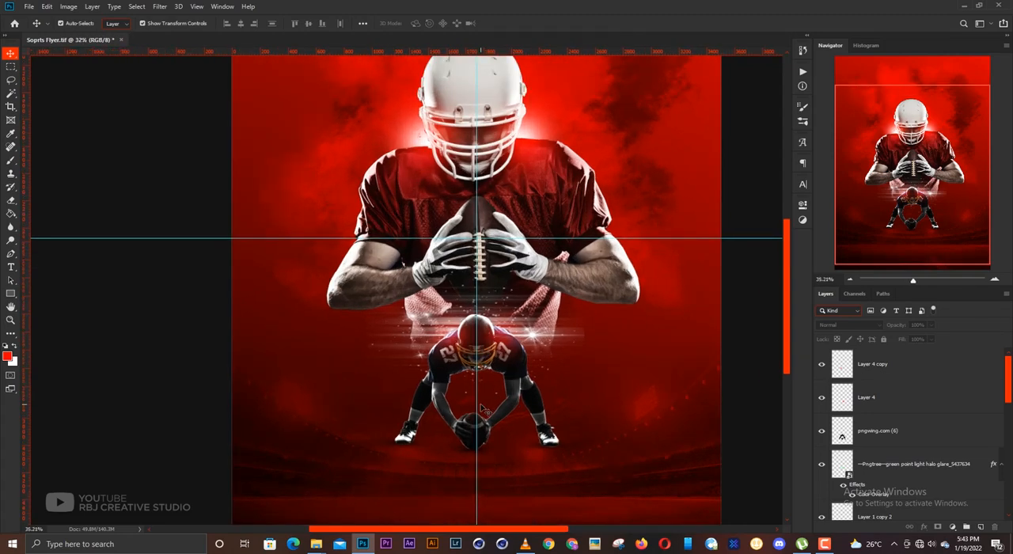
pyautogui.scroll(1, 485, 409)
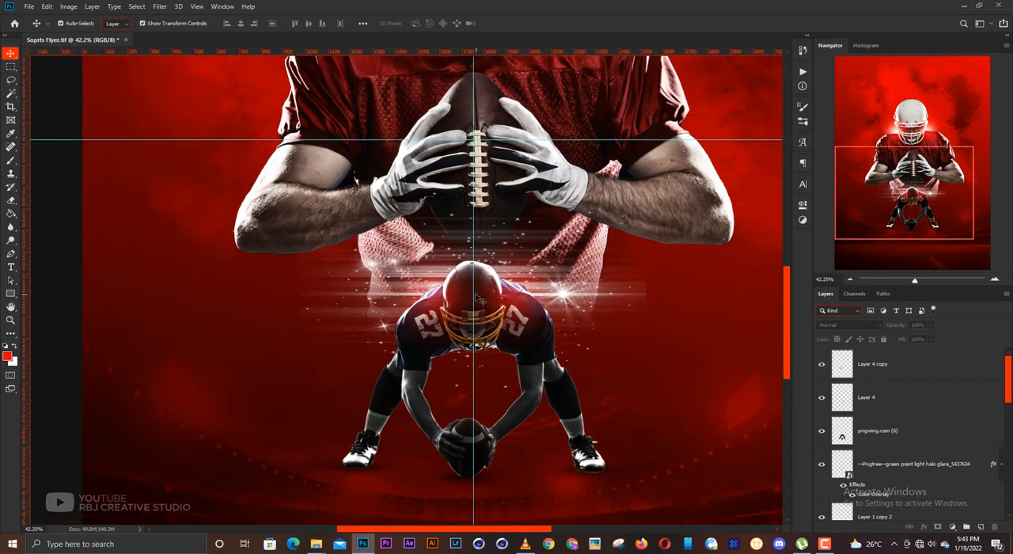
pyautogui.scroll(4, 473, 295)
pyautogui.scroll(1, 474, 295)
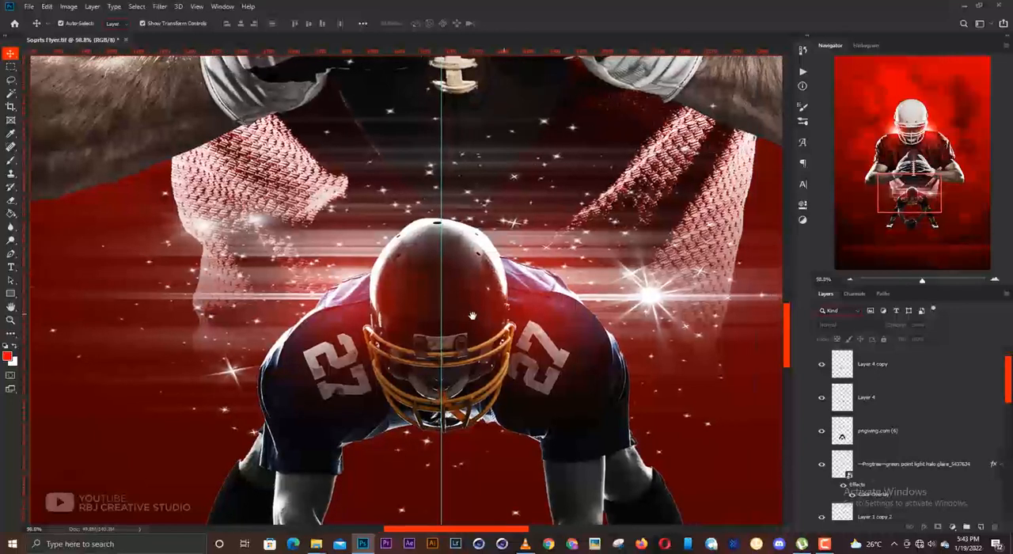
pyautogui.scroll(1, 584, 416)
# - Lock the crouching player's layer pngwing.com (6) and select the glow layer Layer 4 copy
pyautogui.click(575, 386)
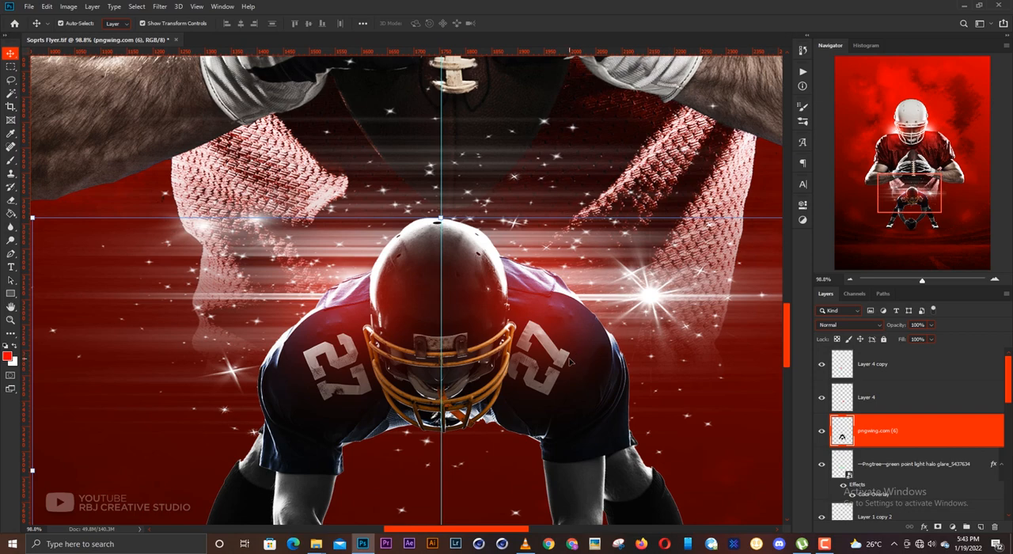
pyautogui.scroll(-10, 570, 362)
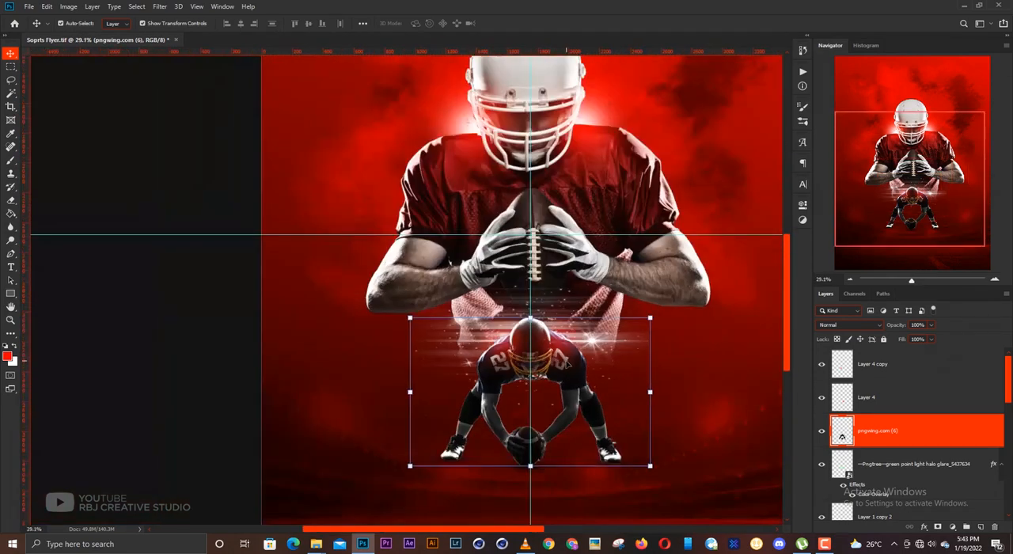
pyautogui.scroll(7, 567, 340)
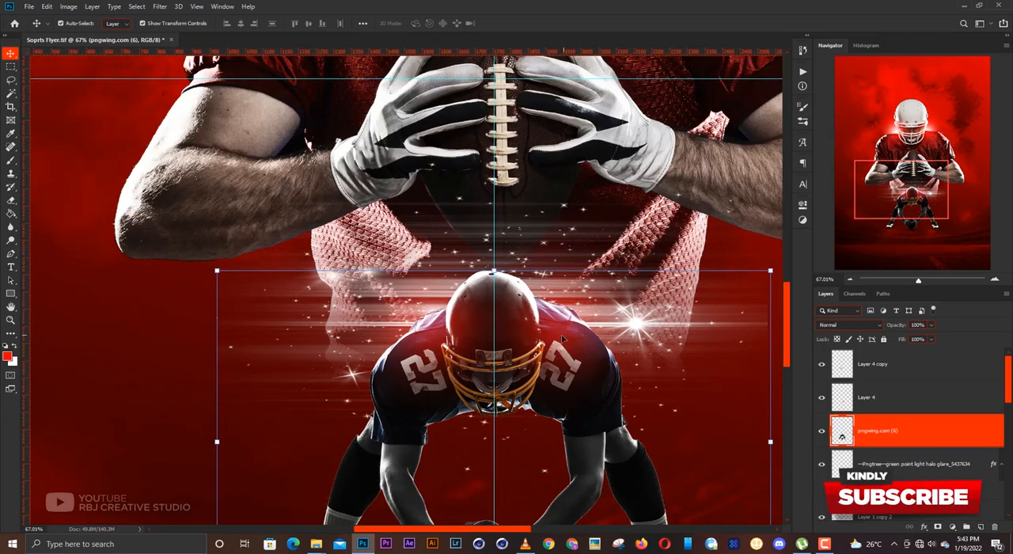
pyautogui.scroll(-3, 568, 338)
pyautogui.scroll(-2, 560, 339)
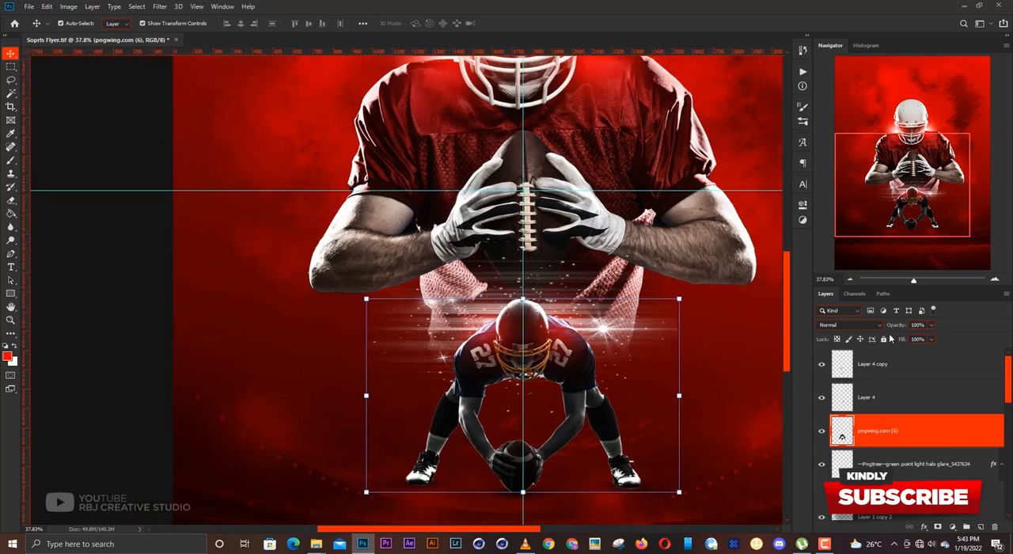
pyautogui.click(883, 339)
pyautogui.click(870, 396)
pyautogui.keyDown('shift'); pyautogui.click(870, 364); pyautogui.keyUp('shift')
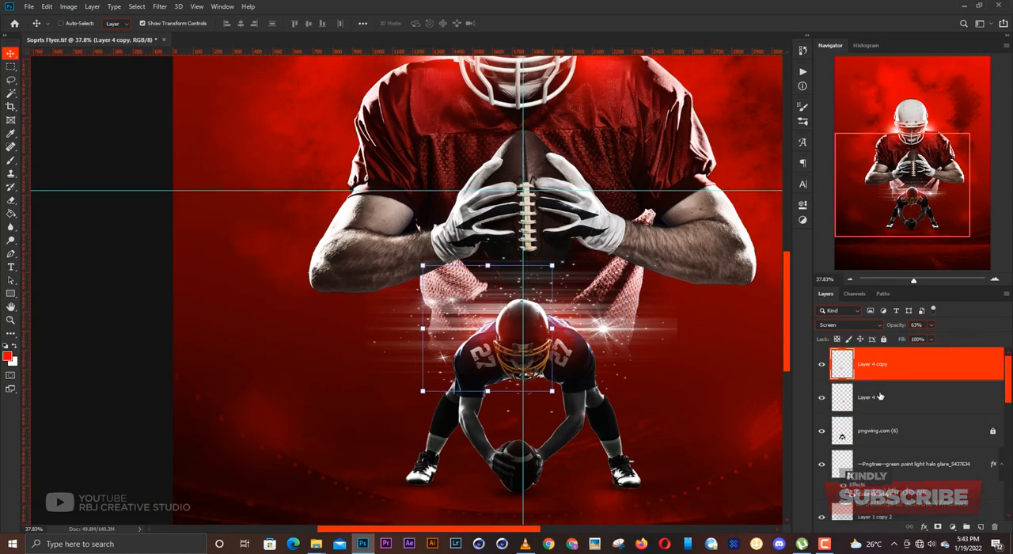
# - Lock the two red glow layers Layer 4 and Layer 4 copy
pyautogui.click(883, 339)
pyautogui.moveTo(637, 275); pyautogui.dragTo(566, 393)
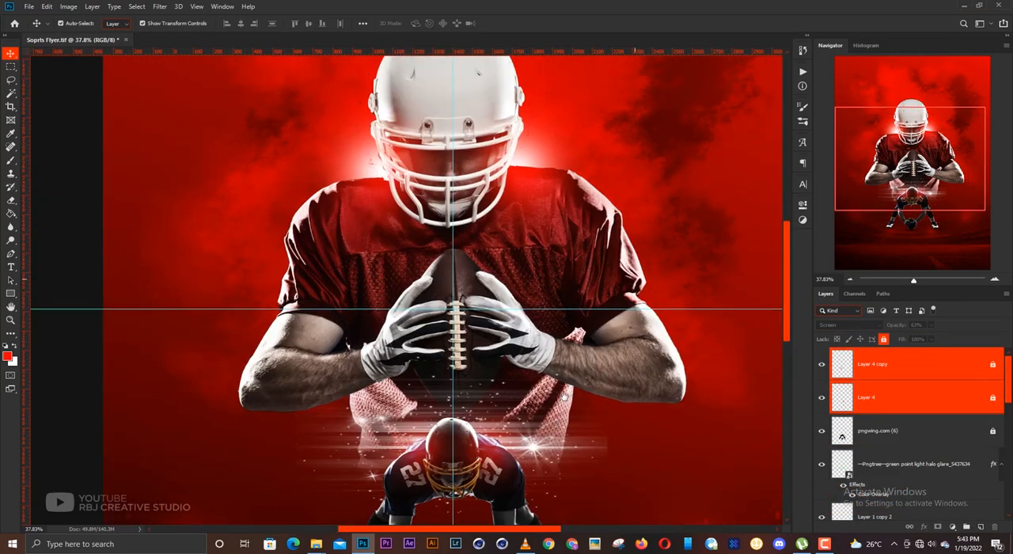
# - Add a Hue/Saturation adjustment above the large player's layer pngwing.com (7) and clip it to that layer
pyautogui.click(656, 366)
pyautogui.scroll(-4, 569, 350)
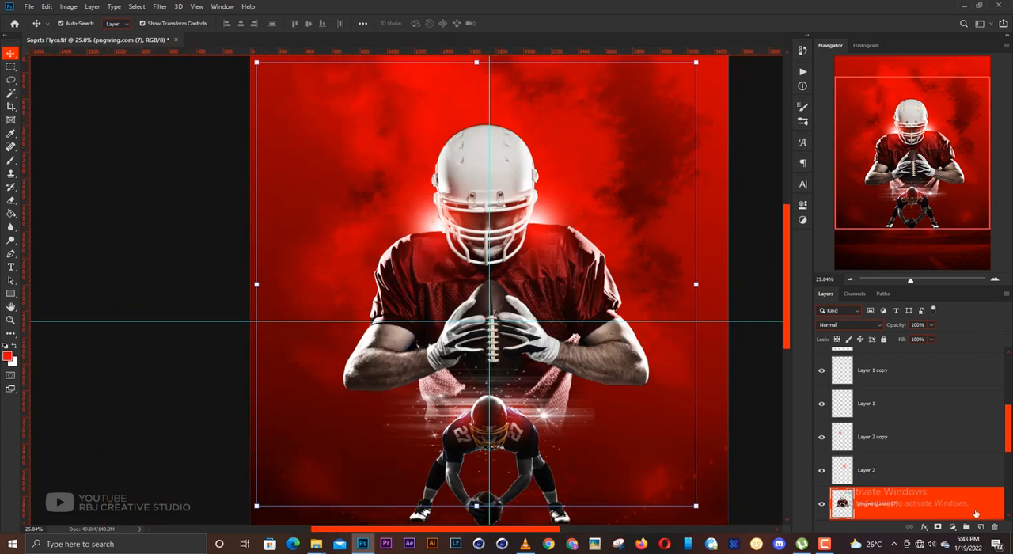
pyautogui.click(952, 527)
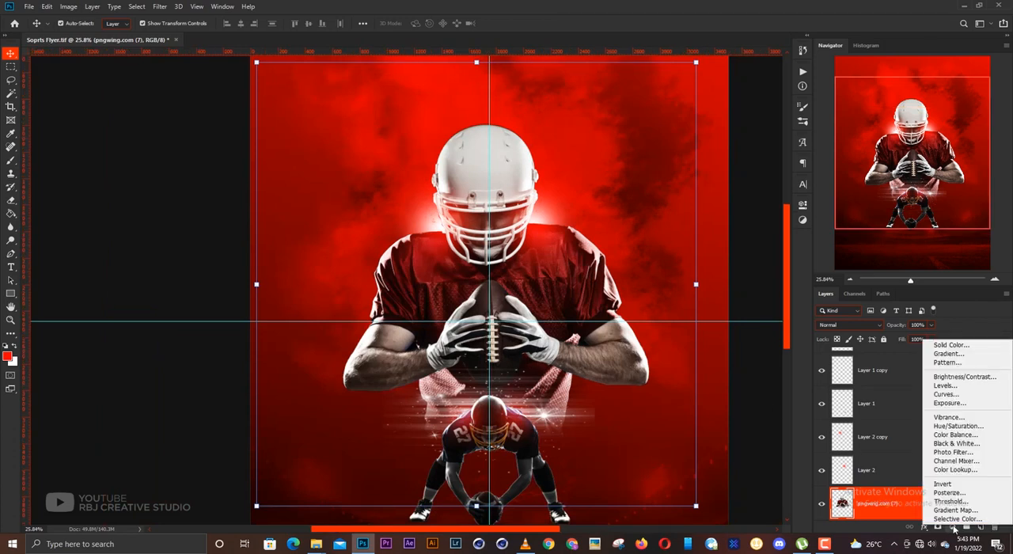
pyautogui.click(956, 425)
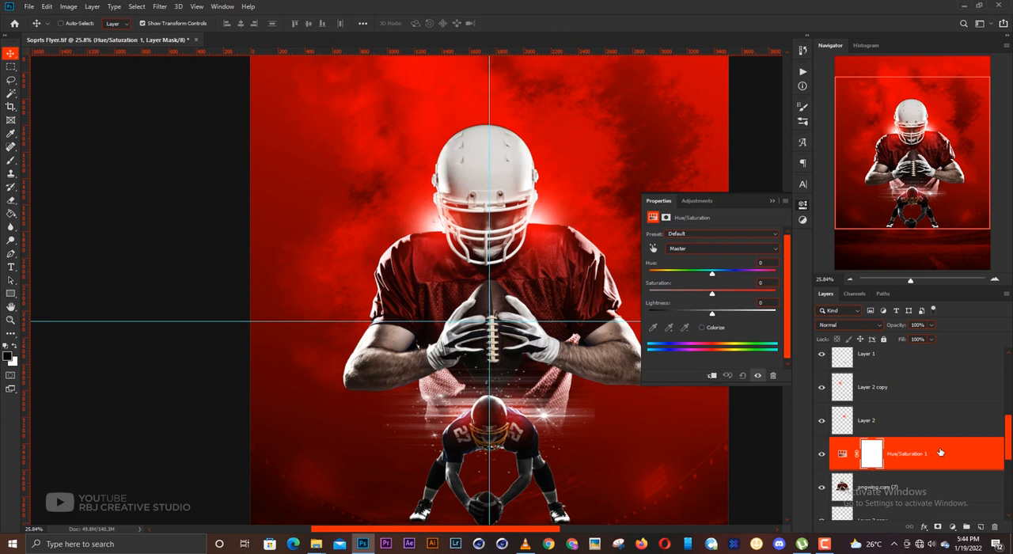
pyautogui.hotkey('ctrl', 'alt', 'g')
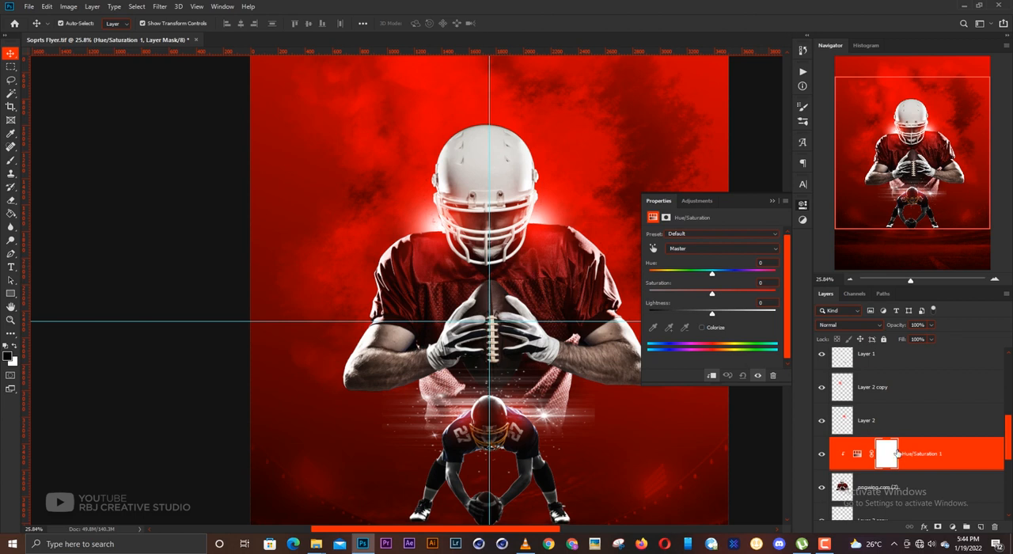
# - Colorize the large player with the Hue/Saturation adjustment at hue 0, saturation 80 and lightness +58
pyautogui.click(701, 327)
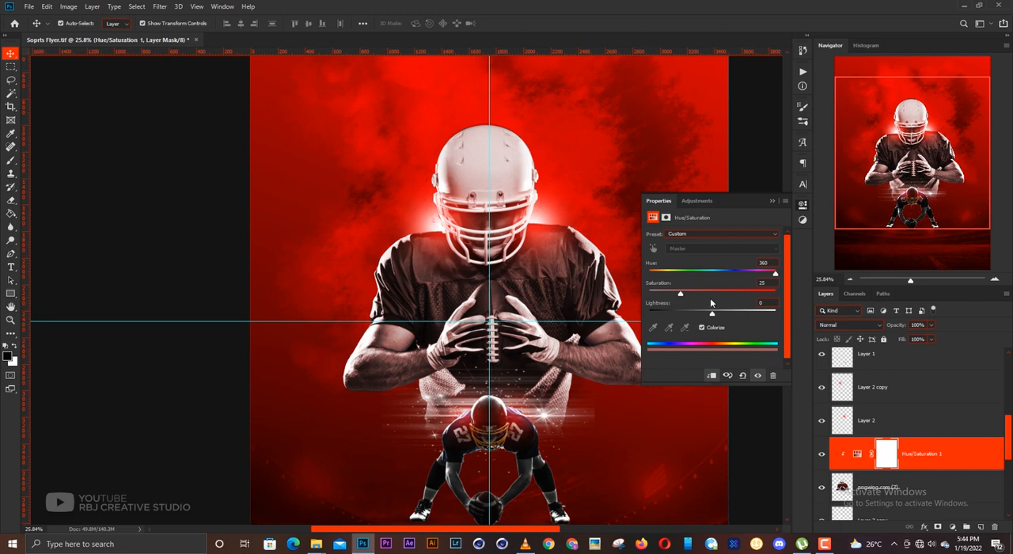
pyautogui.moveTo(702, 297); pyautogui.dragTo(627, 278)
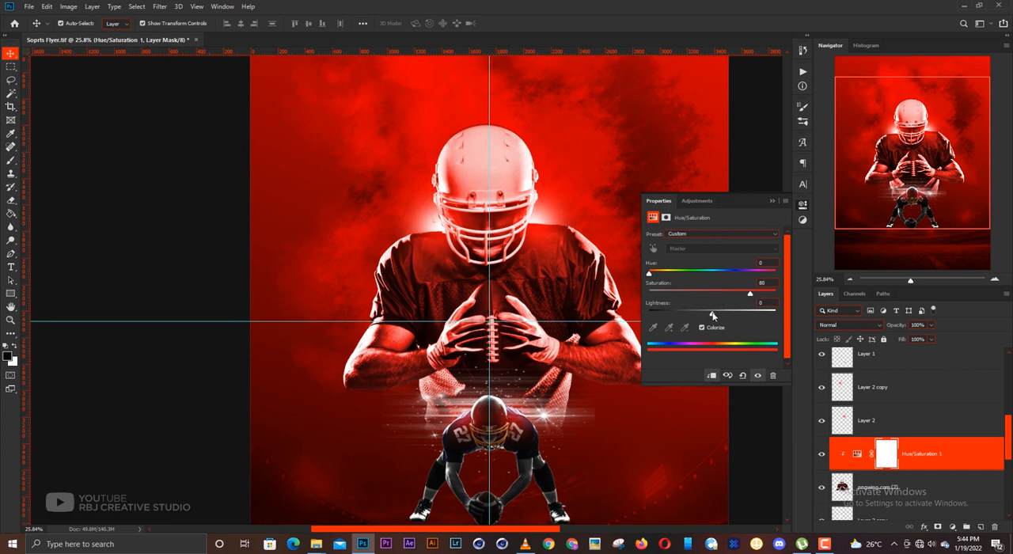
pyautogui.moveTo(712, 315); pyautogui.dragTo(748, 316)
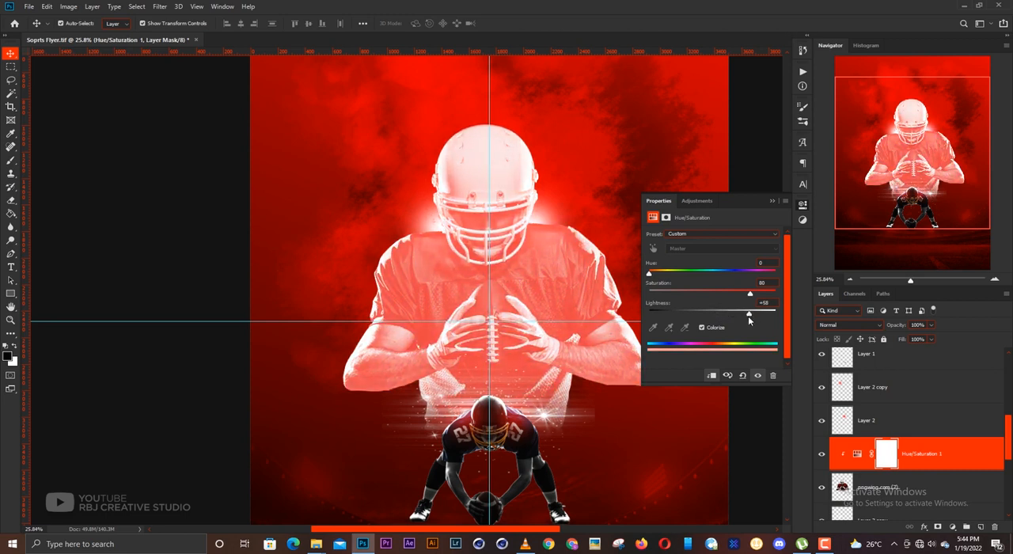
pyautogui.click(772, 201)
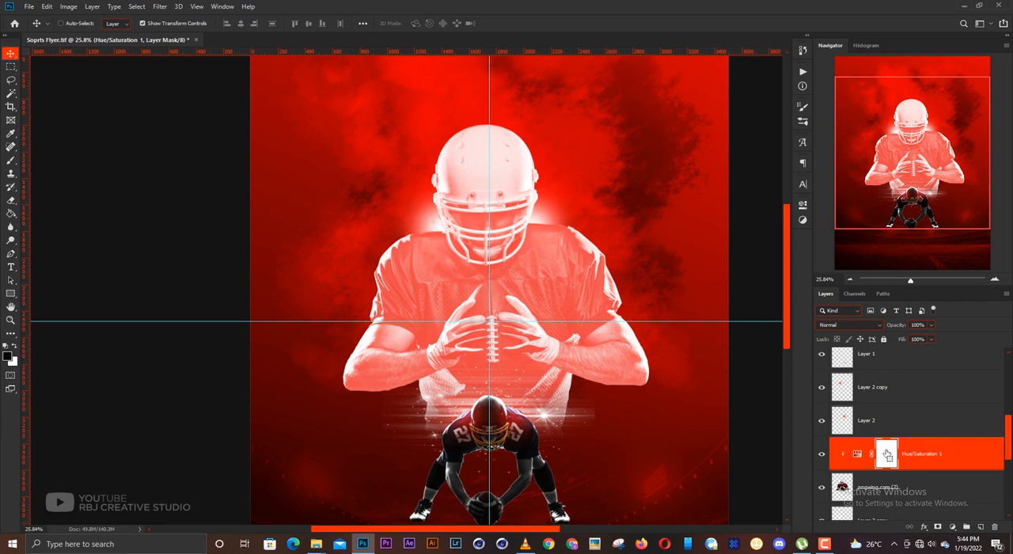
# - Invert the Hue/Saturation mask to black and paint the red highlight back in white along one shoulder and sleeve of the large player
pyautogui.hotkey('ctrl', 'i')
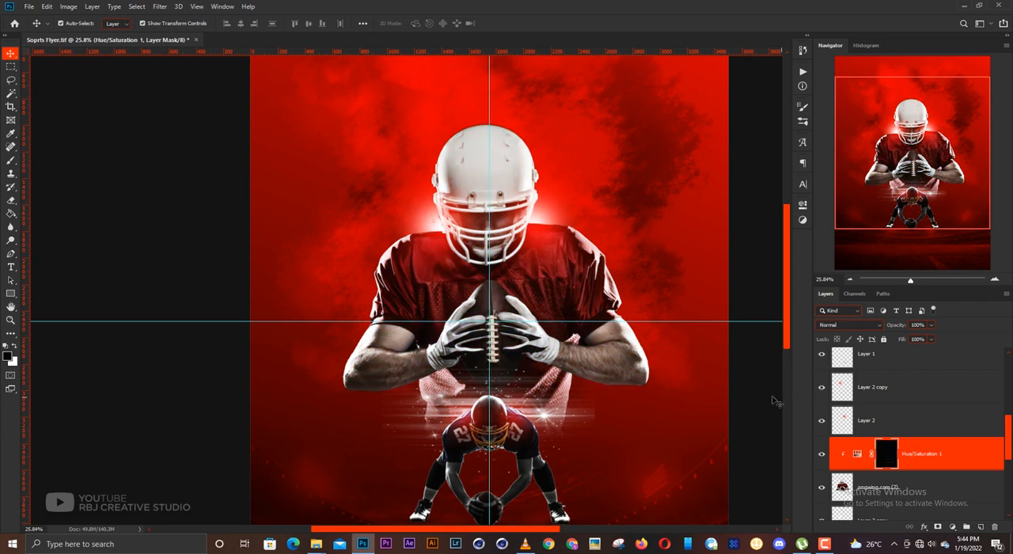
pyautogui.press('b')
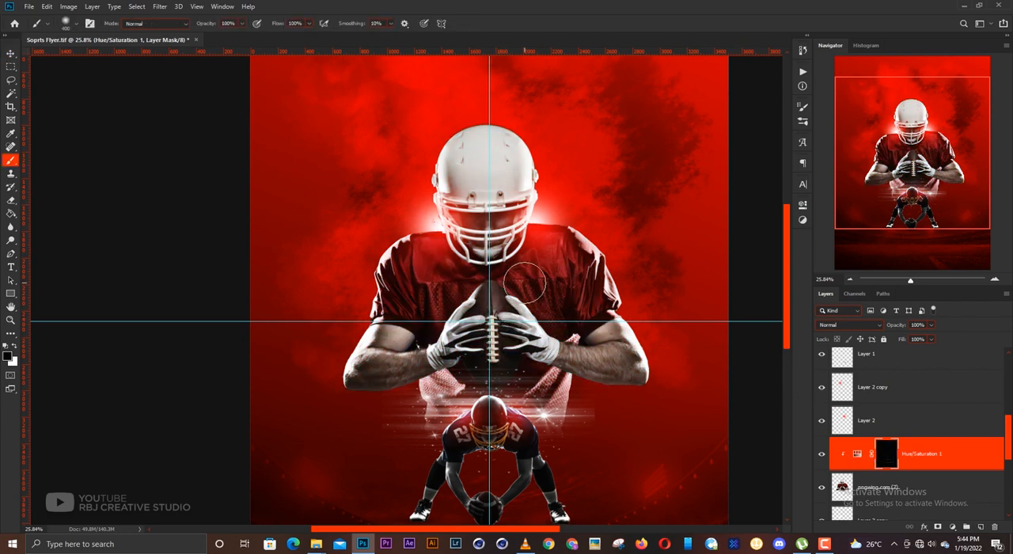
pyautogui.scroll(1, 532, 213)
pyautogui.scroll(2, 531, 213)
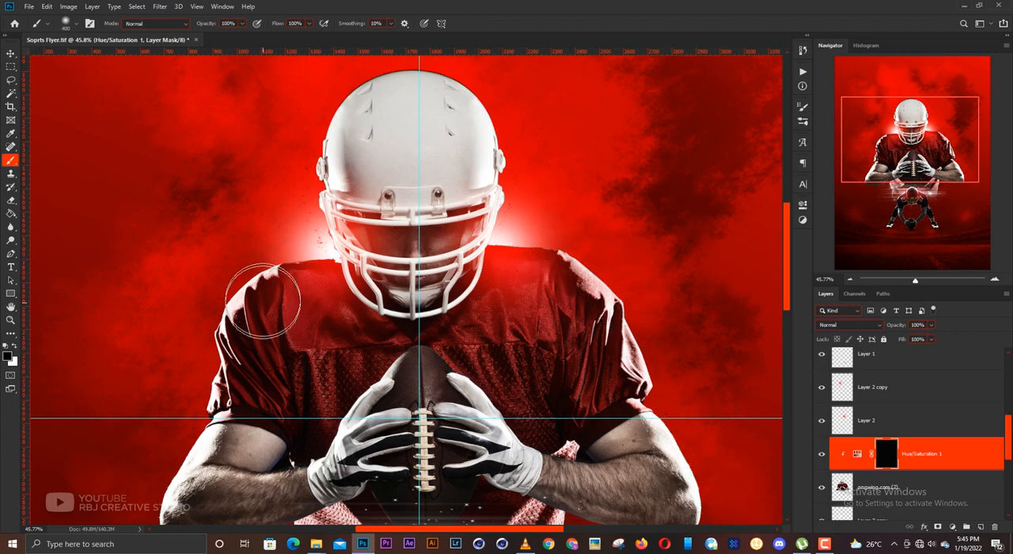
pyautogui.scroll(-4, 395, 333)
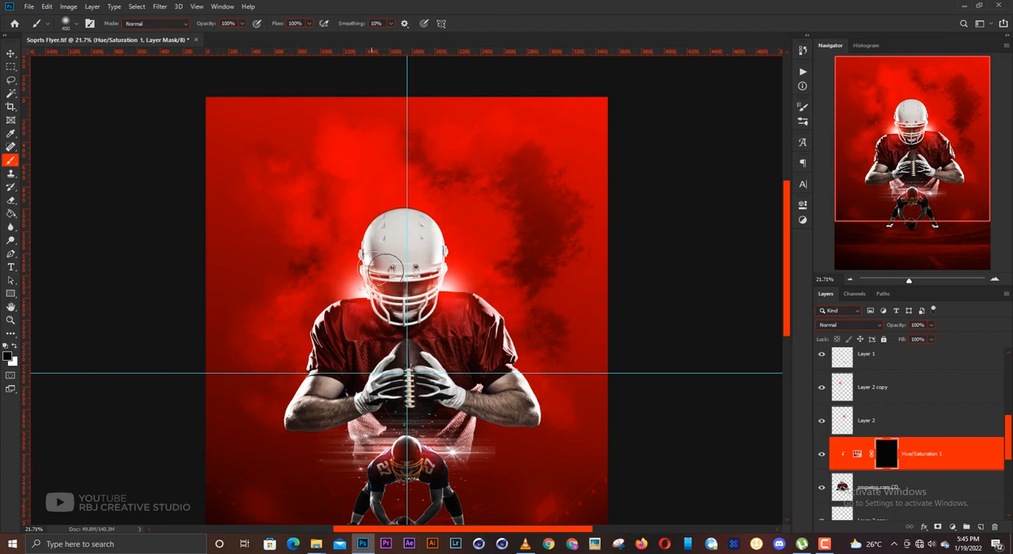
pyautogui.scroll(2, 479, 291)
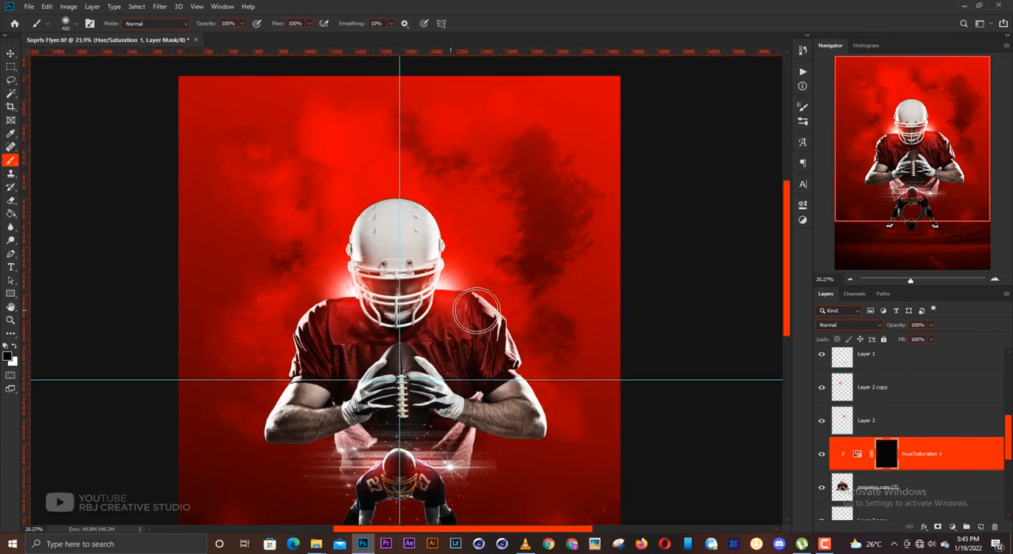
pyautogui.moveTo(480, 286); pyautogui.dragTo(533, 244)
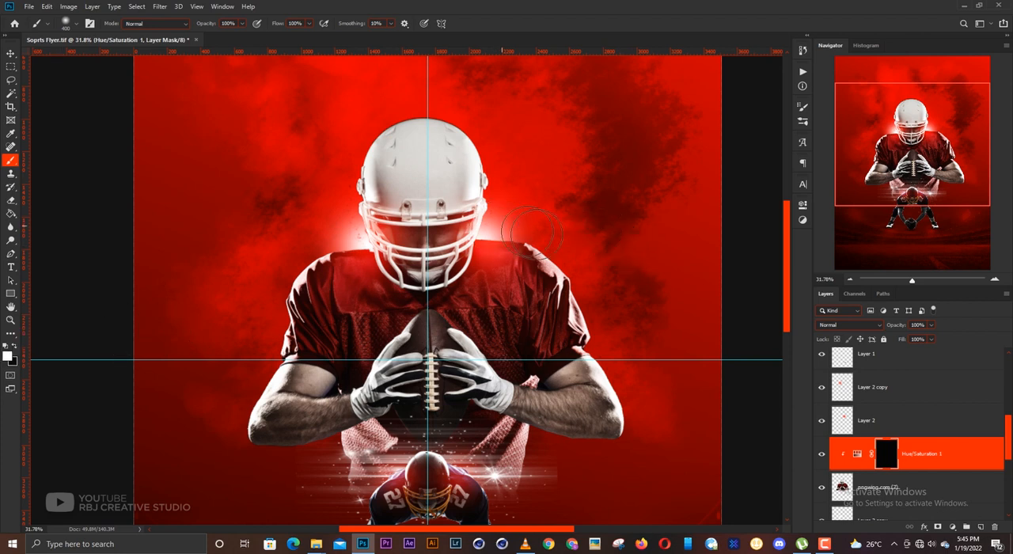
pyautogui.moveTo(584, 268)
pyautogui.mouseDown()
pyautogui.moveTo(607, 301)
pyautogui.moveTo(599, 335)
pyautogui.moveTo(636, 432)
pyautogui.moveTo(604, 338)
pyautogui.moveTo(544, 235)
pyautogui.moveTo(506, 207)
pyautogui.moveTo(496, 139)
pyautogui.moveTo(466, 106)
pyautogui.moveTo(511, 174)
pyautogui.moveTo(498, 204)
pyautogui.moveTo(591, 174)
pyautogui.mouseUp()
# - Paint the red highlight onto the large player's opposite shoulder, outer arms and lower jersey in white, using a 300 px brush, reduced to 150 px
pyautogui.press('[')
pyautogui.press('[')
pyautogui.press(']')
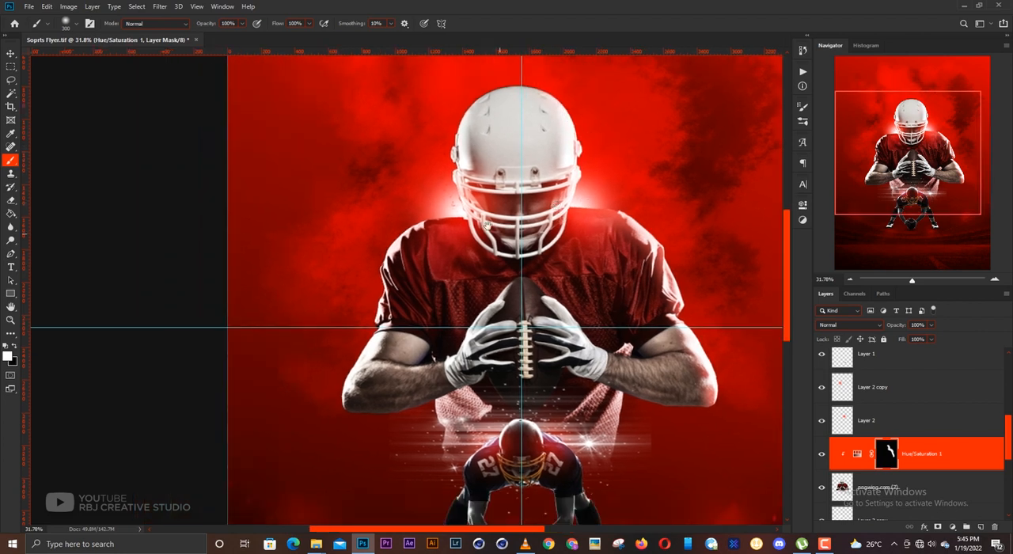
pyautogui.moveTo(433, 142)
pyautogui.mouseDown()
pyautogui.moveTo(453, 206)
pyautogui.moveTo(384, 220)
pyautogui.moveTo(411, 207)
pyautogui.moveTo(367, 261)
pyautogui.moveTo(368, 311)
pyautogui.moveTo(370, 285)
pyautogui.moveTo(337, 346)
pyautogui.moveTo(349, 327)
pyautogui.moveTo(330, 387)
pyautogui.moveTo(345, 357)
pyautogui.moveTo(332, 363)
pyautogui.moveTo(336, 402)
pyautogui.moveTo(355, 435)
pyautogui.moveTo(343, 436)
pyautogui.moveTo(359, 426)
pyautogui.moveTo(364, 395)
pyautogui.moveTo(327, 387)
pyautogui.moveTo(334, 369)
pyautogui.moveTo(339, 391)
pyautogui.moveTo(370, 360)
pyautogui.moveTo(352, 388)
pyautogui.moveTo(340, 373)
pyautogui.moveTo(324, 386)
pyautogui.moveTo(328, 427)
pyautogui.mouseUp()
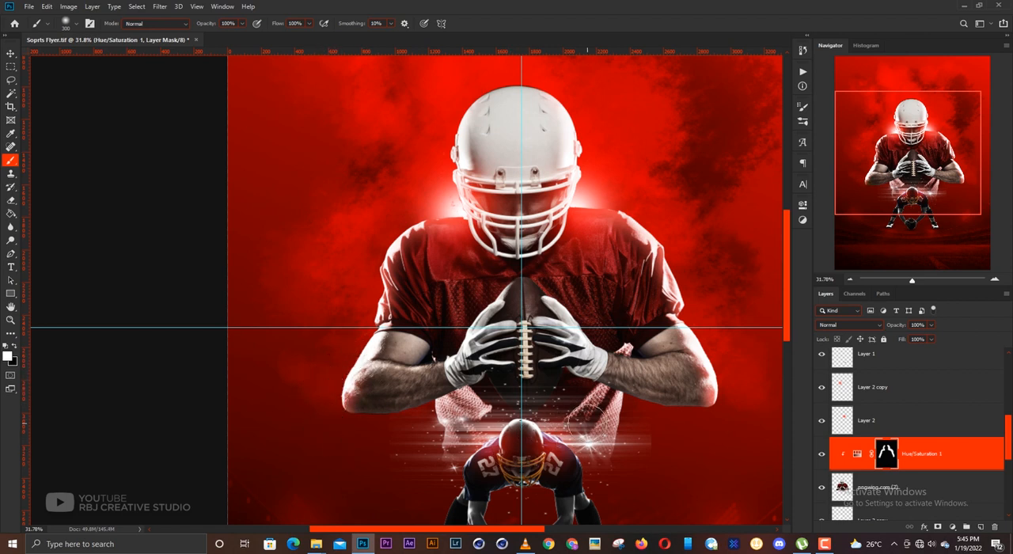
pyautogui.press('[')
pyautogui.press('[')
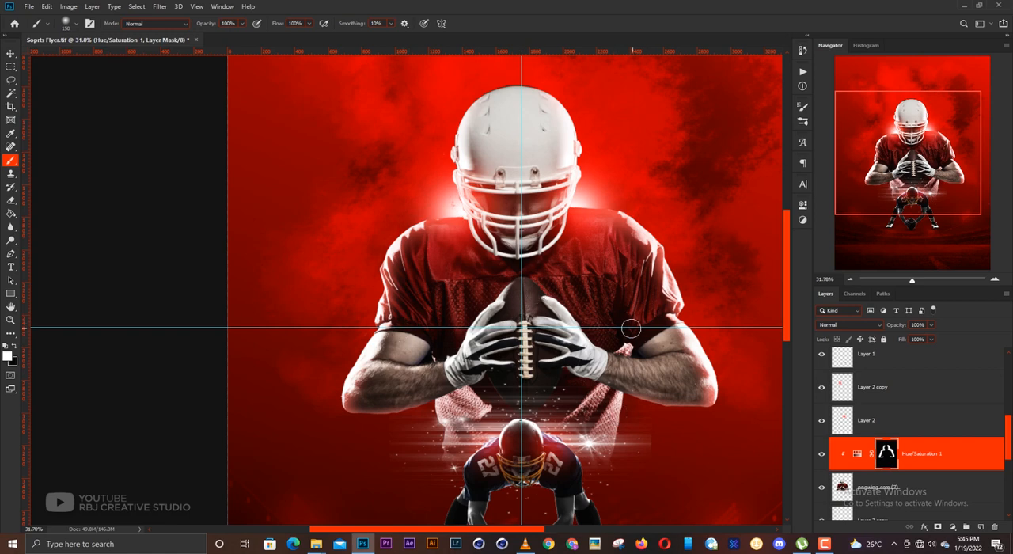
# - Paint the red highlight across the inner elbows and upper arms on both sides in white with a 300 px brush
pyautogui.scroll(3, 620, 363)
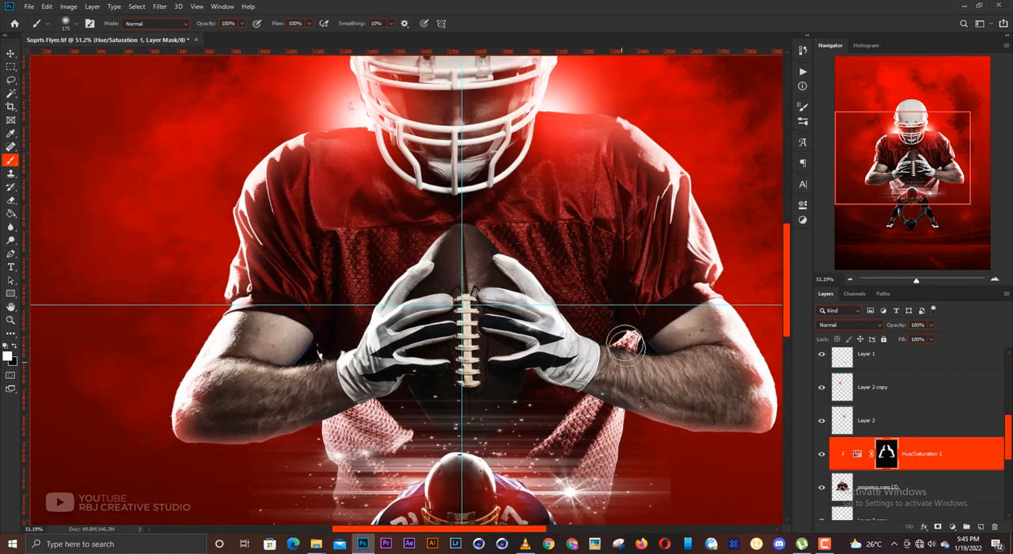
pyautogui.press(']')
pyautogui.press(']')
pyautogui.press(']')
pyautogui.press(']')
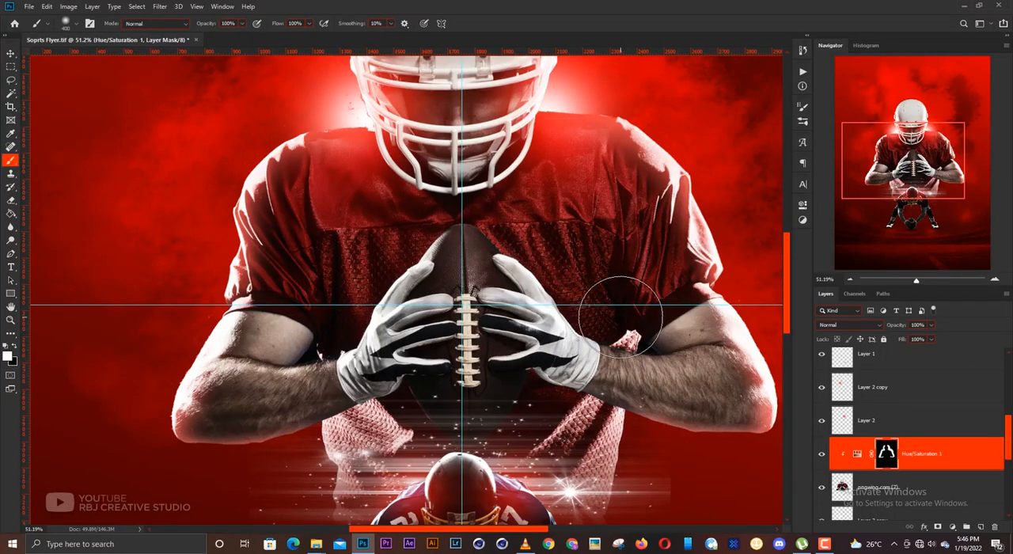
pyautogui.press('[')
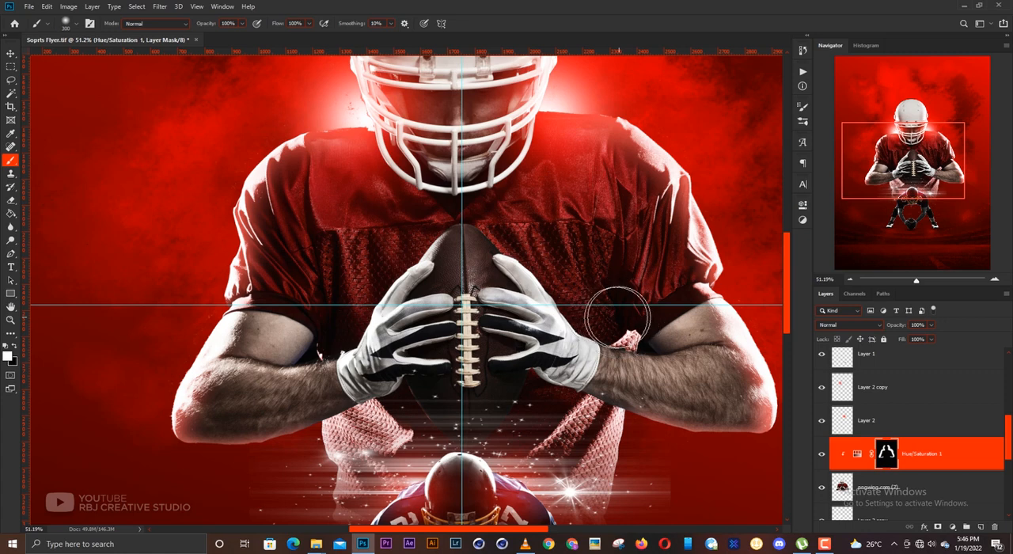
pyautogui.moveTo(613, 322)
pyautogui.mouseDown()
pyautogui.moveTo(696, 332)
pyautogui.moveTo(600, 332)
pyautogui.moveTo(626, 345)
pyautogui.moveTo(696, 344)
pyautogui.mouseUp()
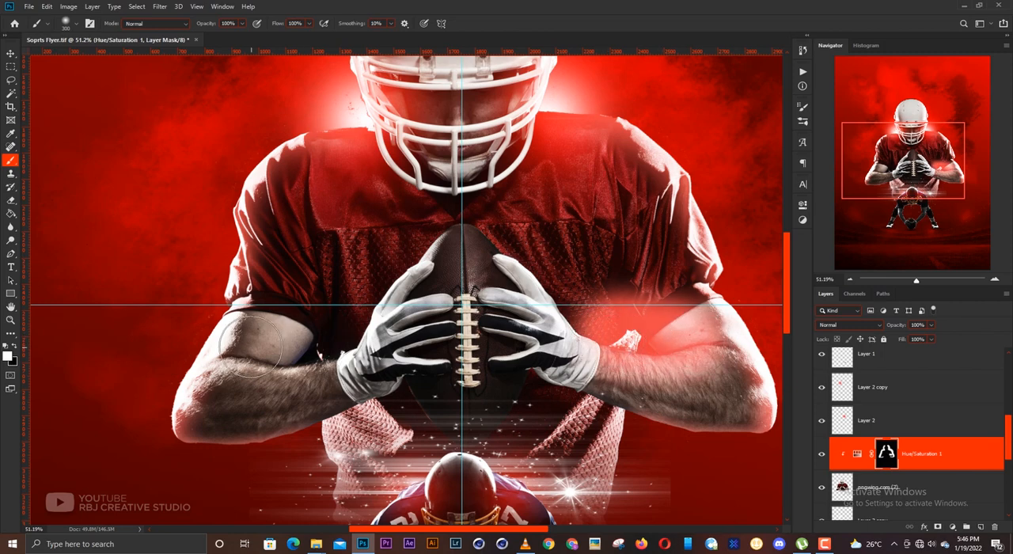
pyautogui.moveTo(339, 311)
pyautogui.mouseDown()
pyautogui.moveTo(322, 347)
pyautogui.moveTo(238, 336)
pyautogui.mouseUp()
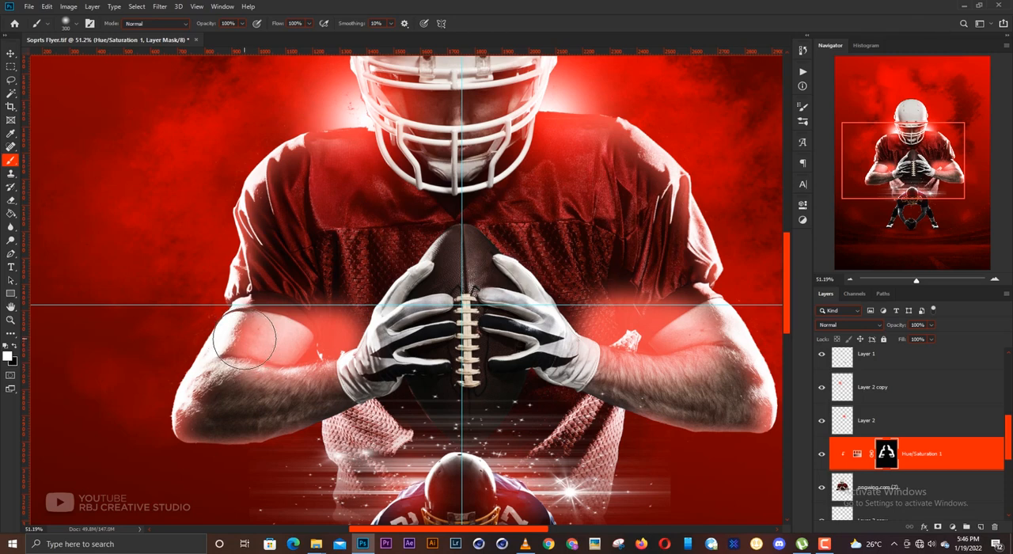
# - Paint black on the mask with a smaller brush to remove excess red from the jersey and upper arms around both inner elbows
pyautogui.press('x')
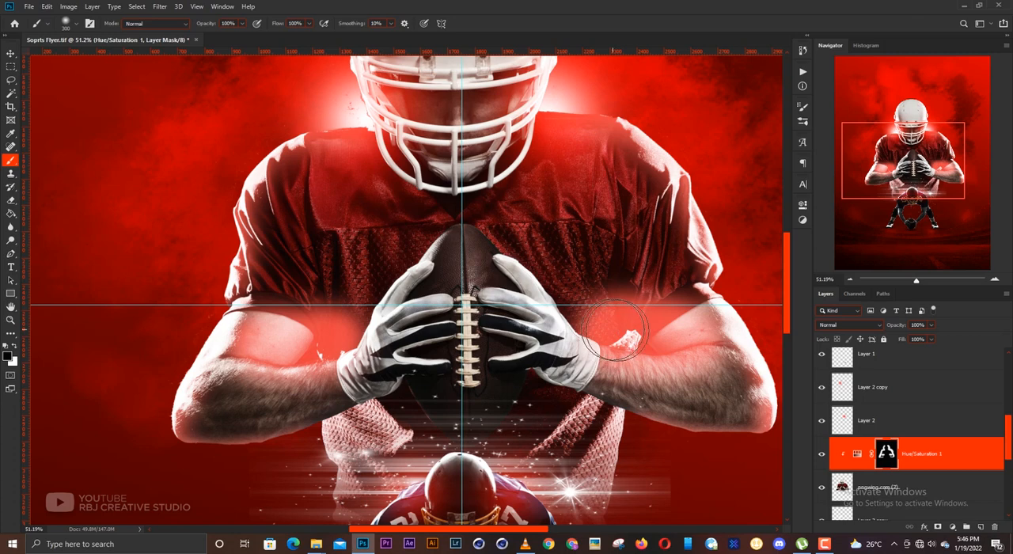
pyautogui.press('[')
pyautogui.press('[')
pyautogui.press('[')
pyautogui.moveTo(588, 303)
pyautogui.mouseDown()
pyautogui.moveTo(678, 304)
pyautogui.moveTo(633, 313)
pyautogui.moveTo(704, 324)
pyautogui.moveTo(590, 316)
pyautogui.moveTo(655, 334)
pyautogui.moveTo(691, 331)
pyautogui.mouseUp()
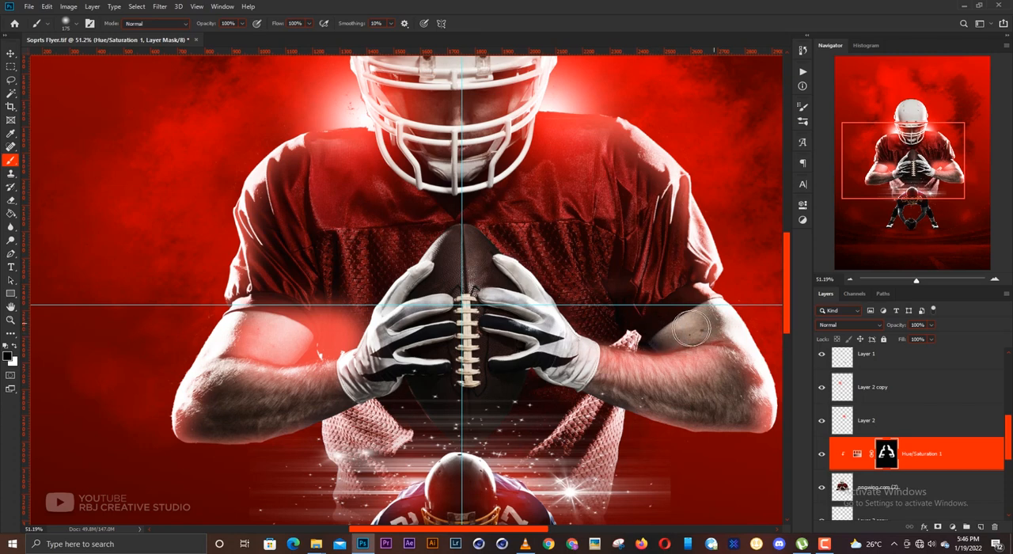
pyautogui.moveTo(286, 308)
pyautogui.mouseDown()
pyautogui.moveTo(360, 314)
pyautogui.moveTo(349, 330)
pyautogui.moveTo(312, 341)
pyautogui.moveTo(261, 336)
pyautogui.moveTo(319, 338)
pyautogui.mouseUp()
pyautogui.press('[')
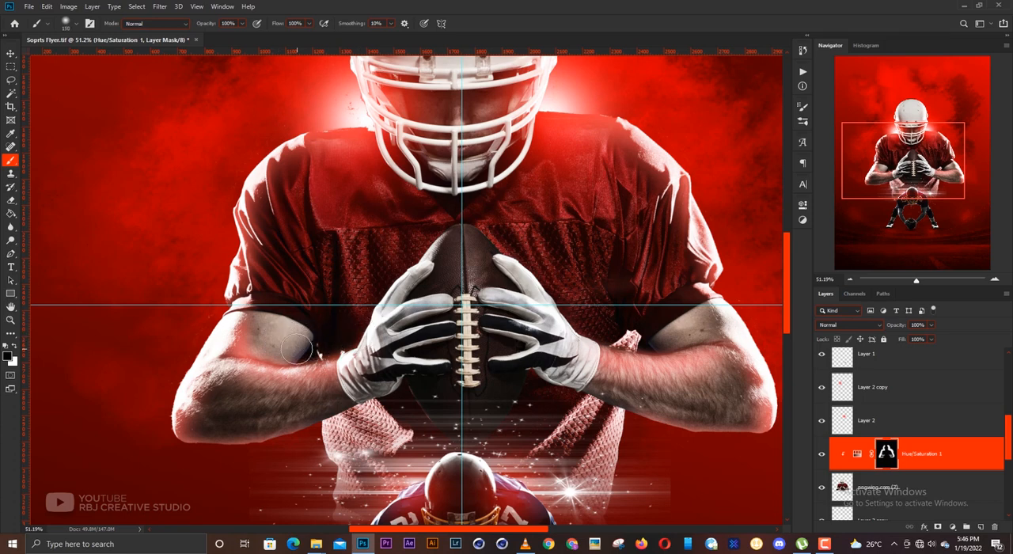
# - Compare the whole poster with the Hue/Saturation adjustment hidden and shown
pyautogui.press('v')
pyautogui.hotkey('ctrl', '0')
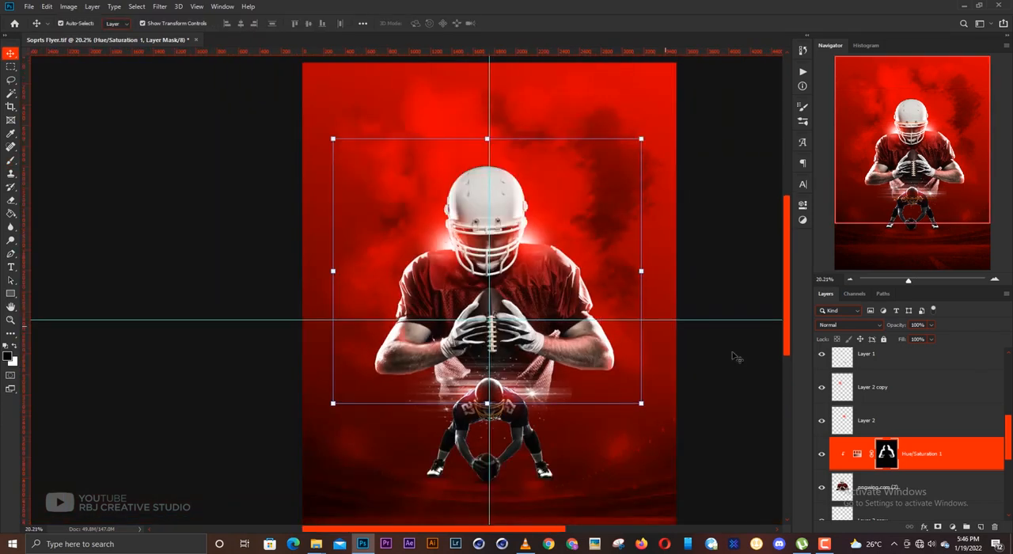
pyautogui.click(741, 367)
pyautogui.moveTo(516, 334); pyautogui.dragTo(499, 337)
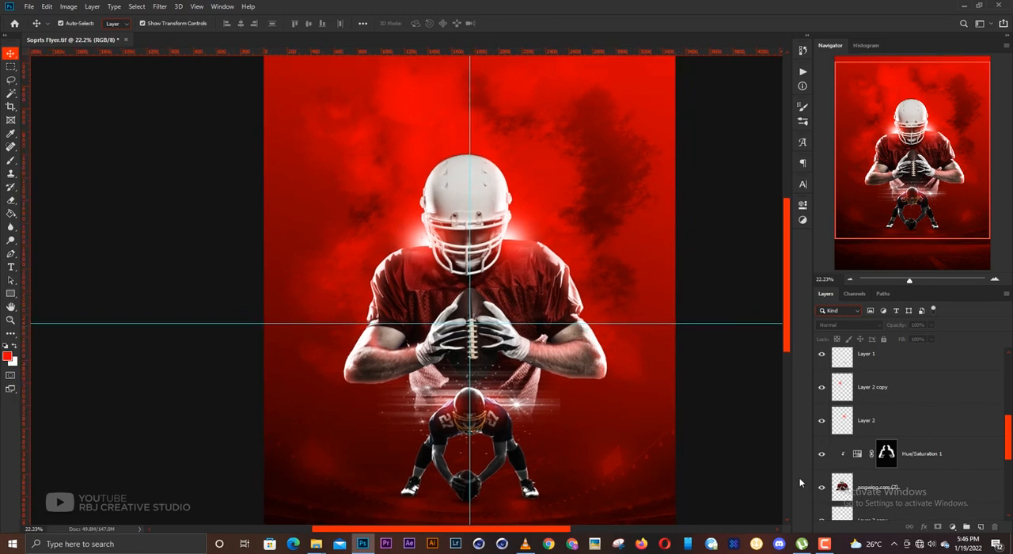
pyautogui.click(822, 454)
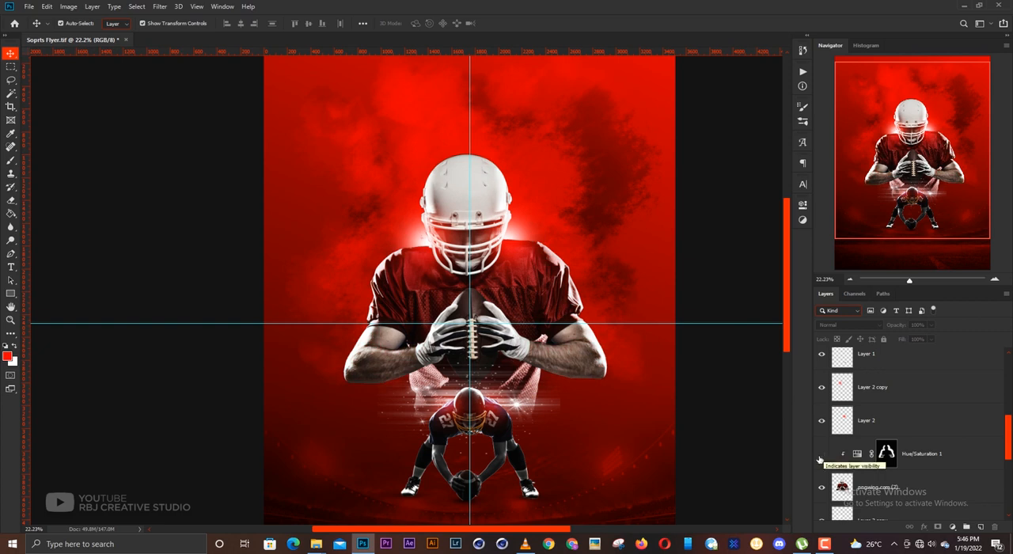
pyautogui.click(820, 457)
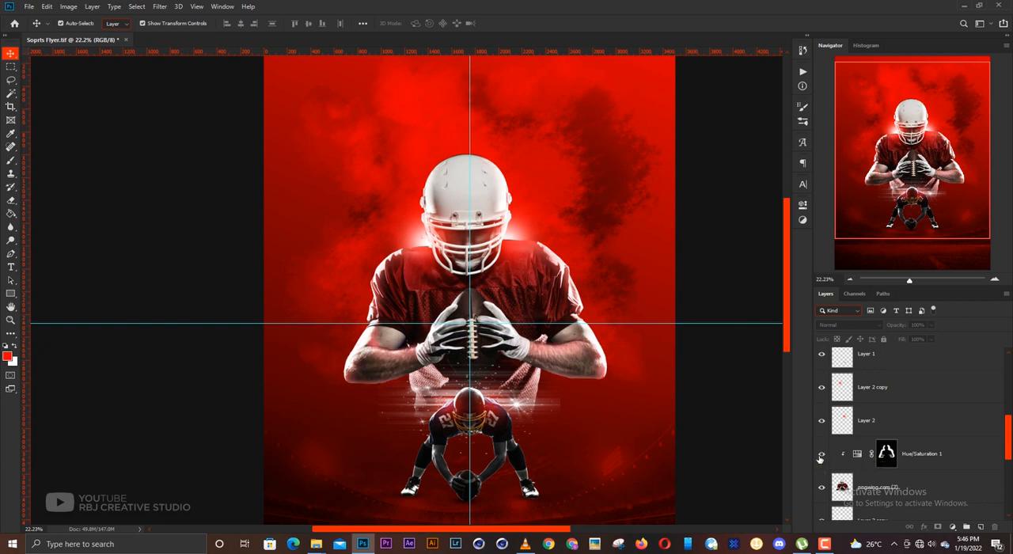
# - Lock the Hue/Saturation 1 adjustment layer
pyautogui.click(926, 459)
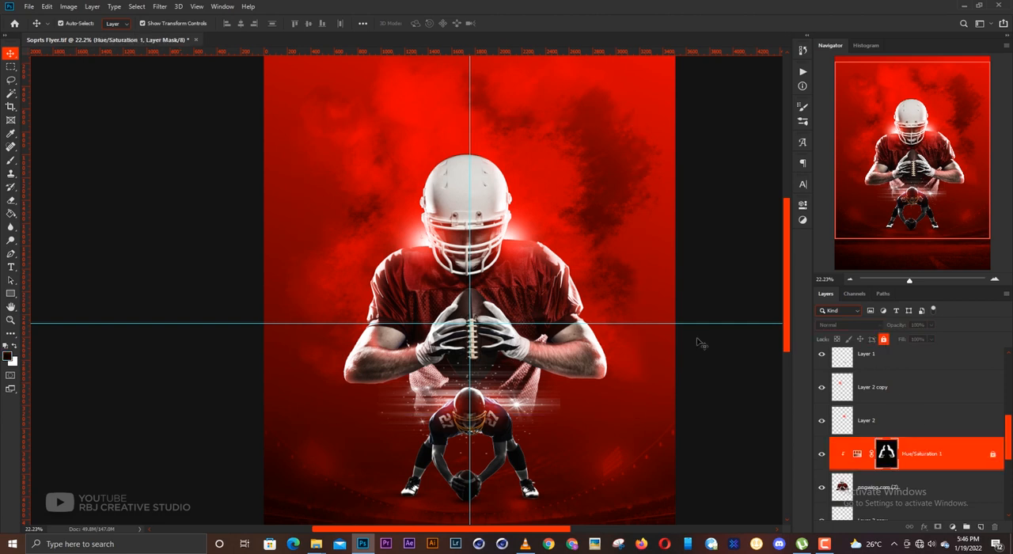
pyautogui.click(620, 354)
pyautogui.scroll(-3, 475, 333)
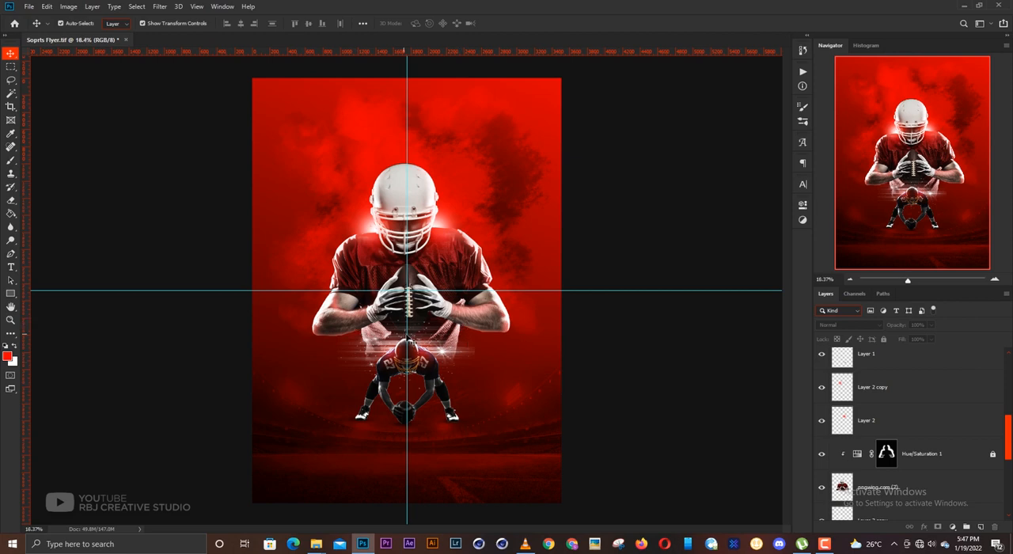
# - Place the Mercedes star logo image and scale it down to a small emblem centred below the crouching player's football
pyautogui.scroll(5, 408, 338)
pyautogui.moveTo(410, 339); pyautogui.dragTo(412, 227)
pyautogui.moveTo(423, 375); pyautogui.dragTo(436, 311)
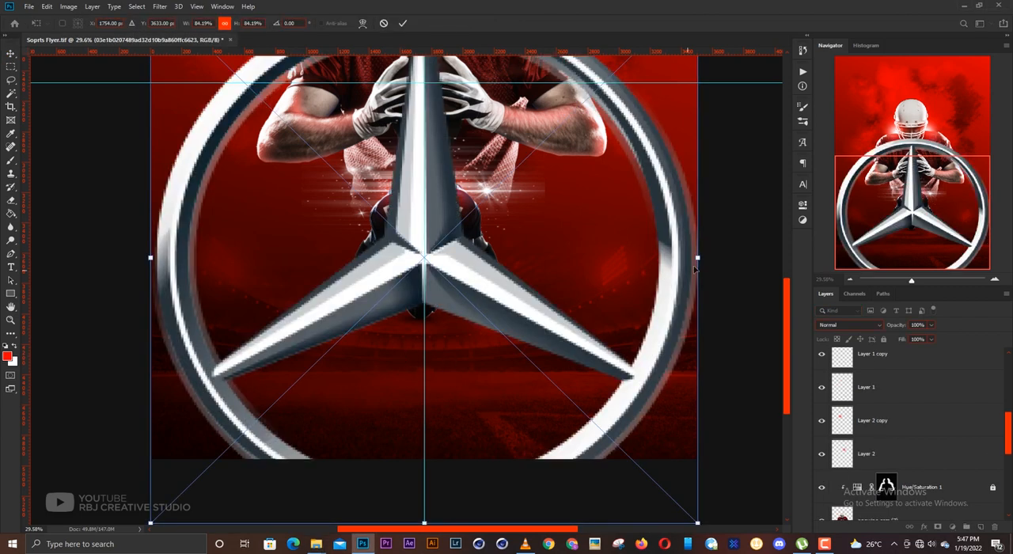
pyautogui.moveTo(697, 257); pyautogui.dragTo(439, 383)
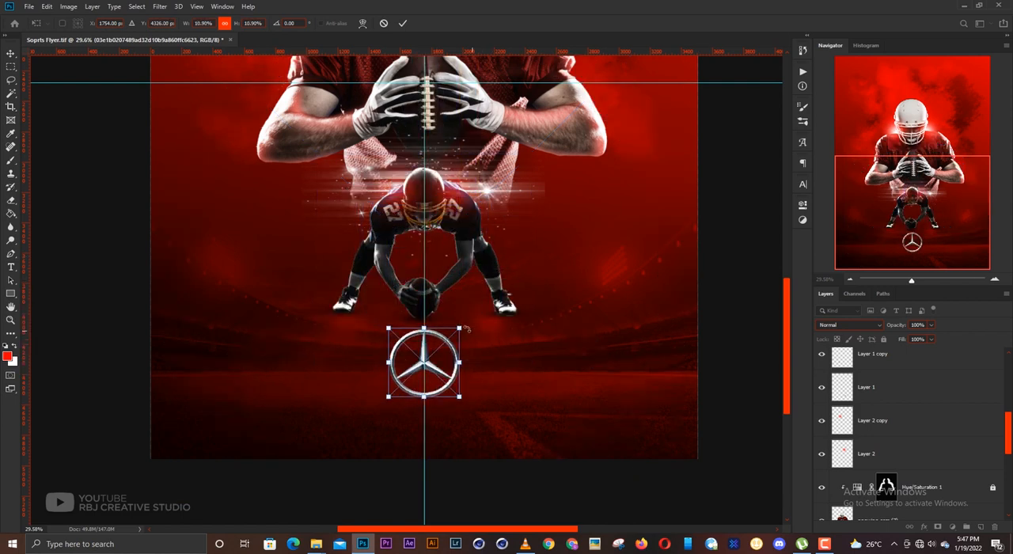
pyautogui.moveTo(456, 330); pyautogui.dragTo(446, 342)
pyautogui.press('Return')
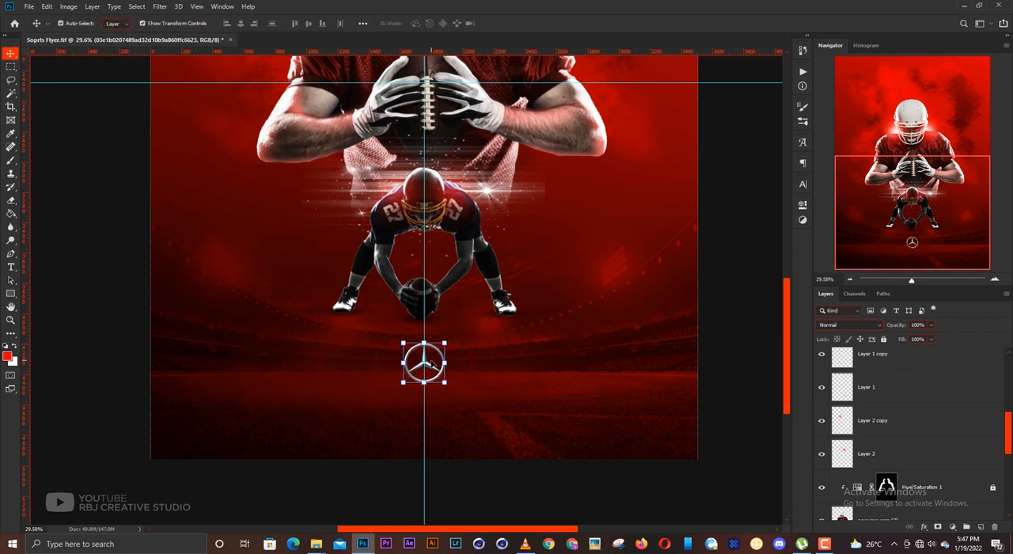
# - Move the Mercedes emblem slightly lower along the vertical centre guide below the crouching player
pyautogui.moveTo(434, 369); pyautogui.dragTo(444, 388)
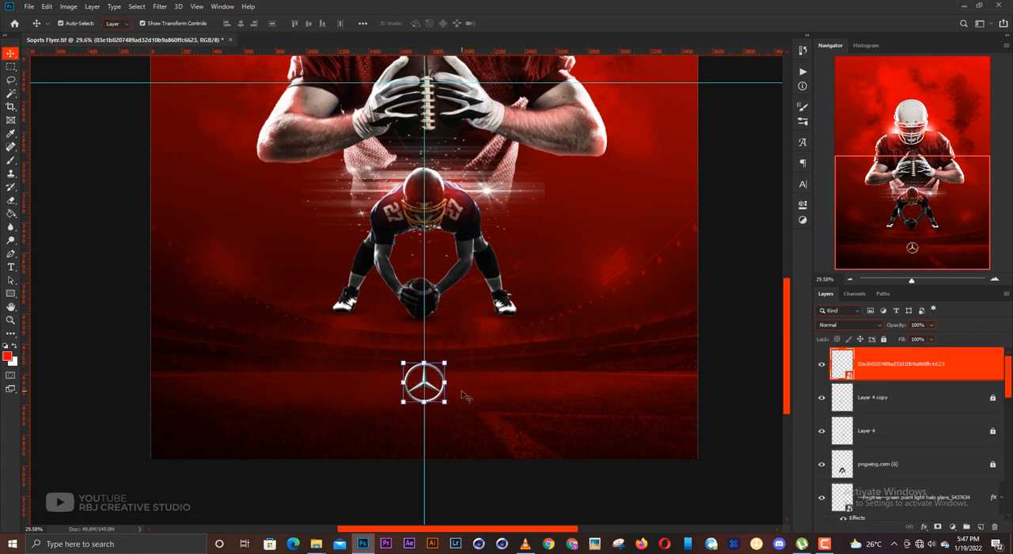
pyautogui.moveTo(428, 387); pyautogui.dragTo(428, 382)
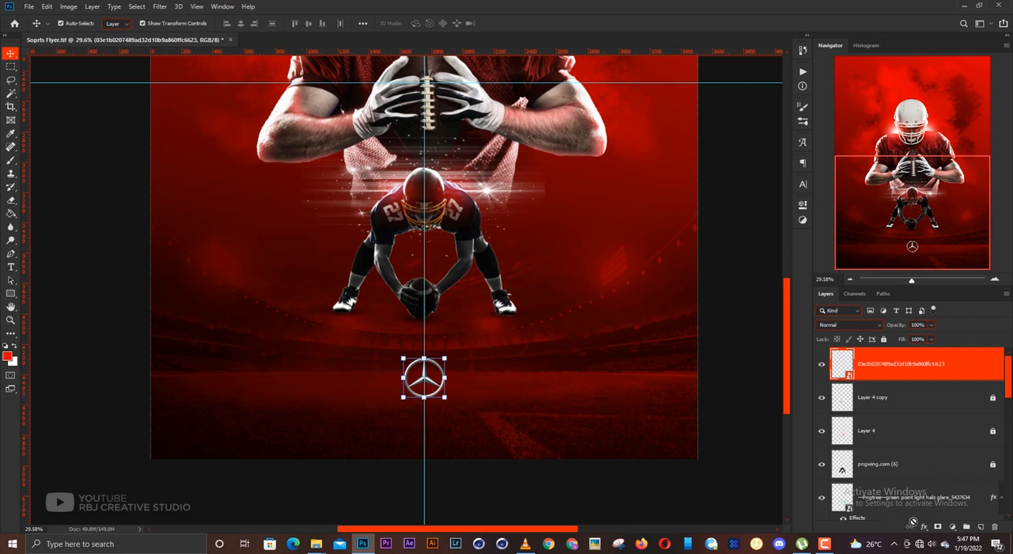
# - Try a white Color Overlay on the Mercedes emblem and undo it
pyautogui.click(924, 527)
pyautogui.click(785, 433)
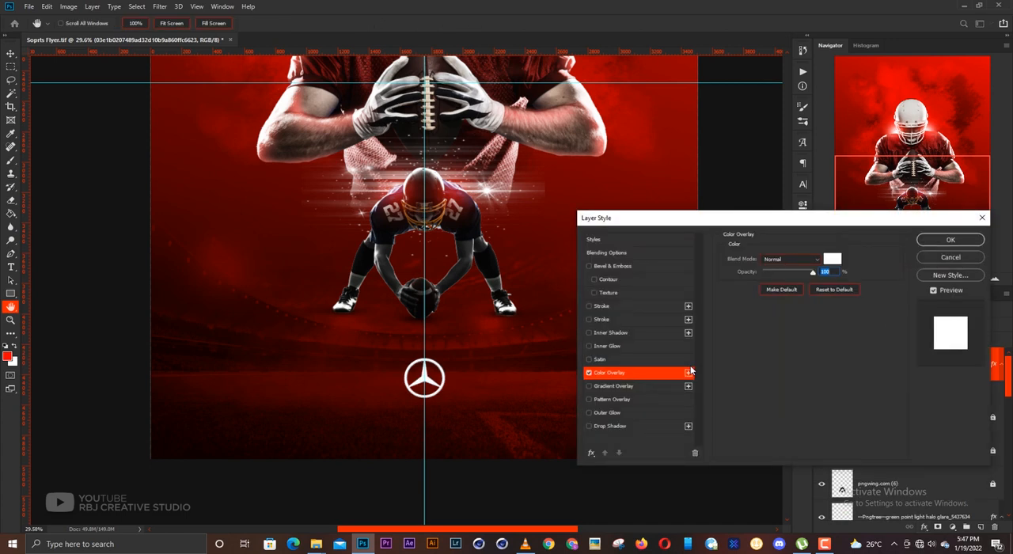
pyautogui.press('Return')
pyautogui.hotkey('ctrl', 'z')
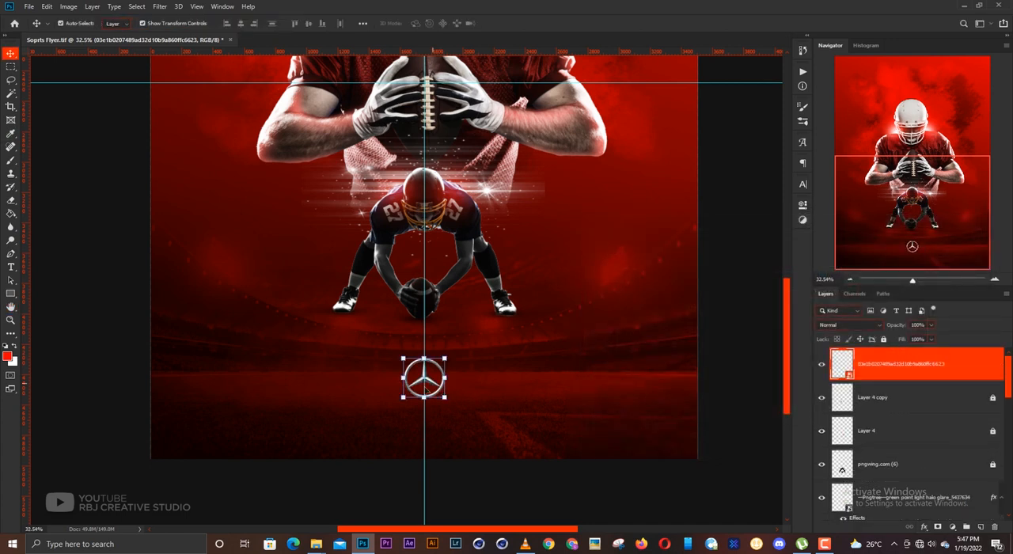
# - Deselect the Mercedes emblem and save the poster file
pyautogui.scroll(4, 426, 390)
pyautogui.scroll(1, 427, 387)
pyautogui.scroll(1, 457, 375)
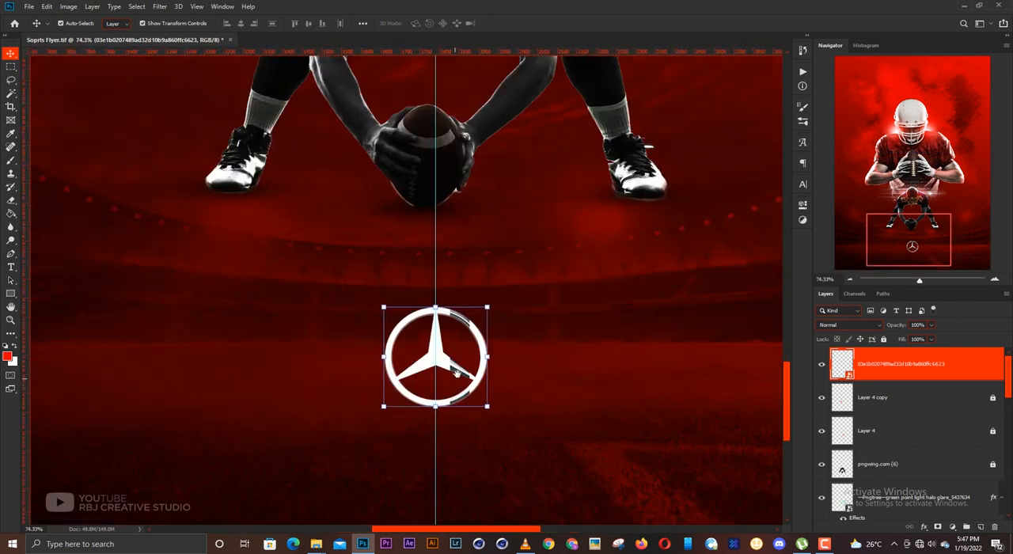
pyautogui.scroll(-3, 459, 377)
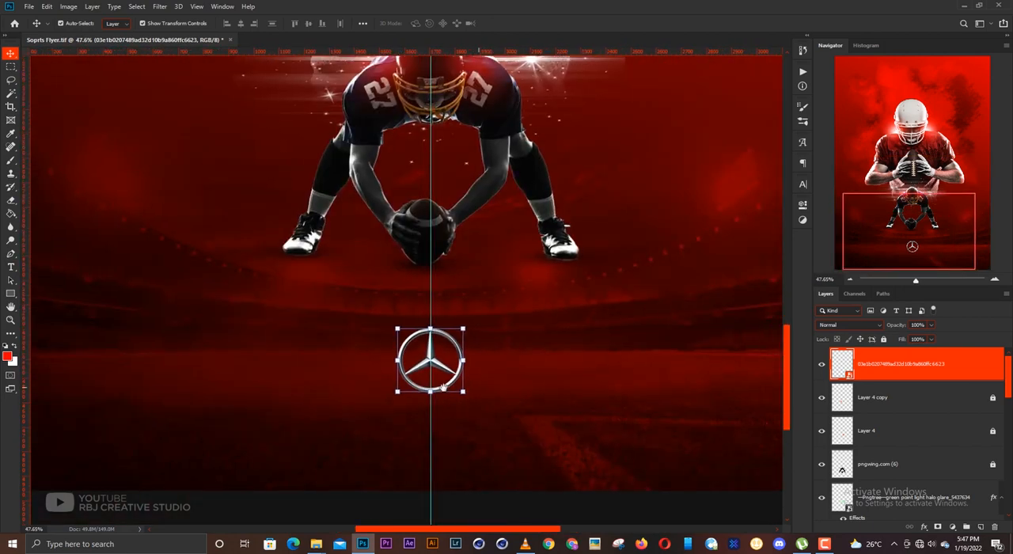
pyautogui.click(472, 375)
pyautogui.scroll(-1, 443, 373)
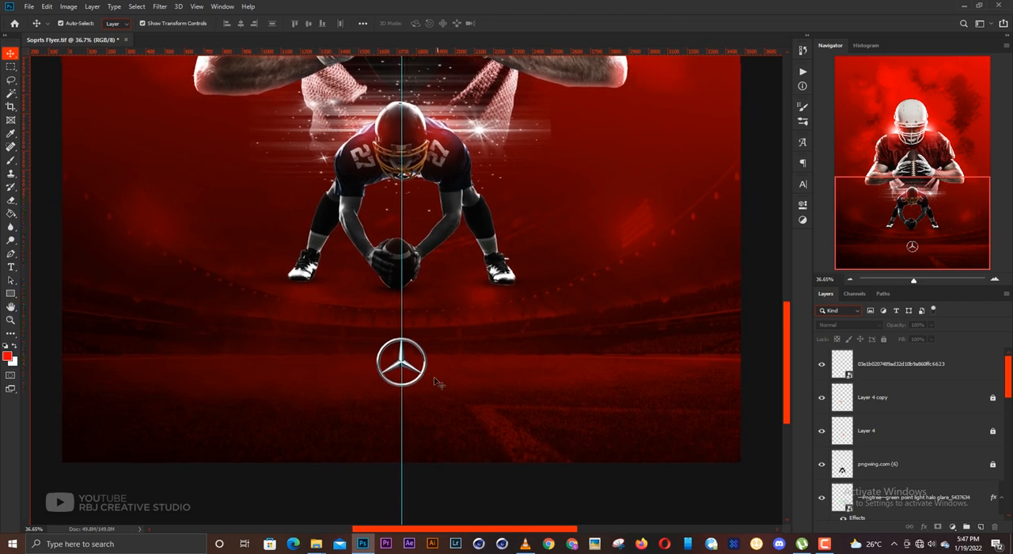
pyautogui.hotkey('ctrl', 's')
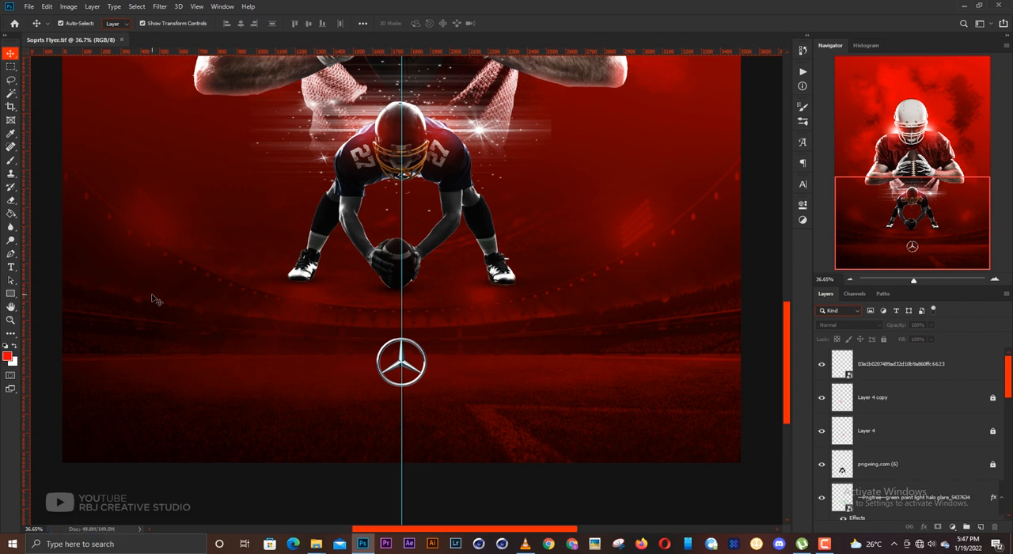
# - Add the text MERCEDES in white (ffffff) to the left of the Mercedes emblem
pyautogui.click(10, 268)
pyautogui.click(244, 375)
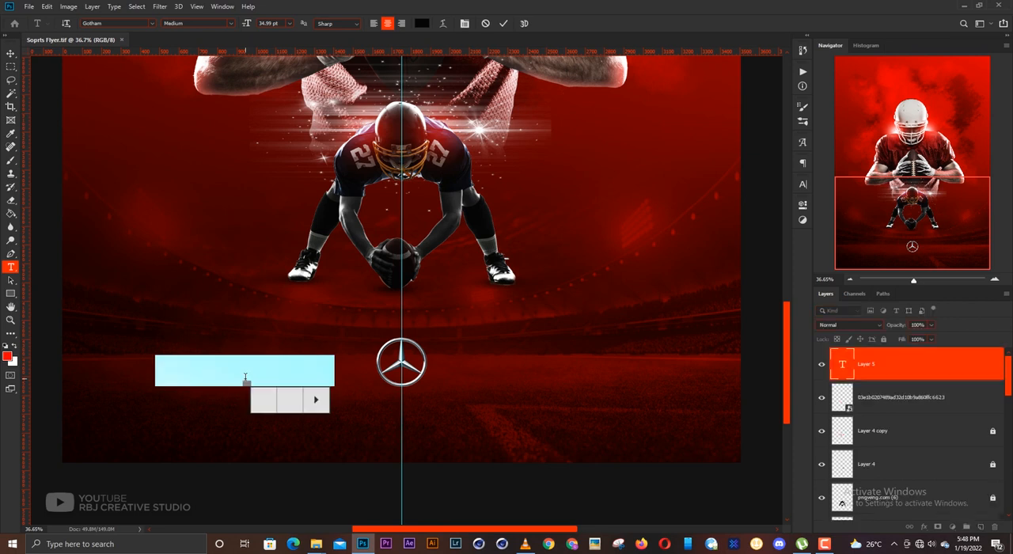
pyautogui.click(421, 23)
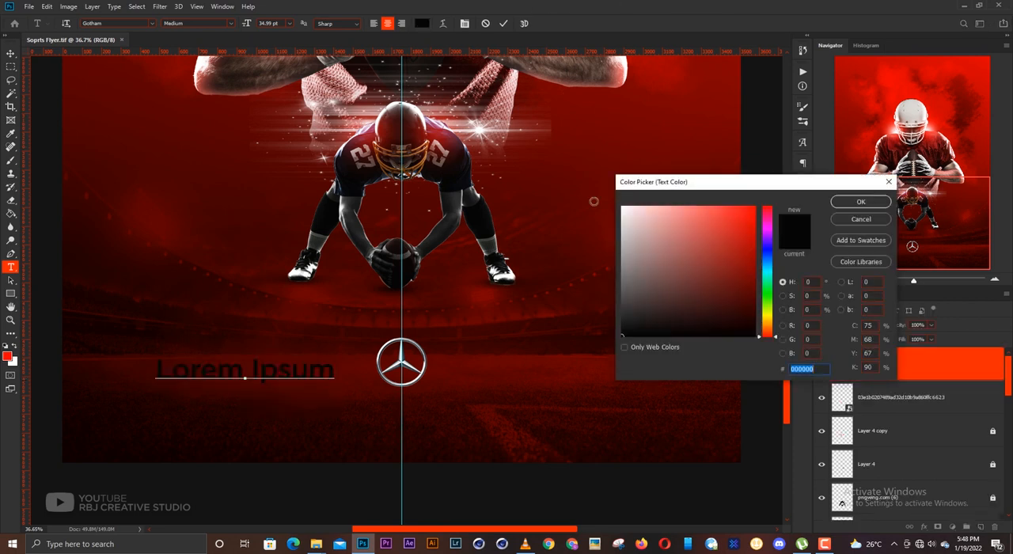
pyautogui.write('ffffff')
pyautogui.press('Return')
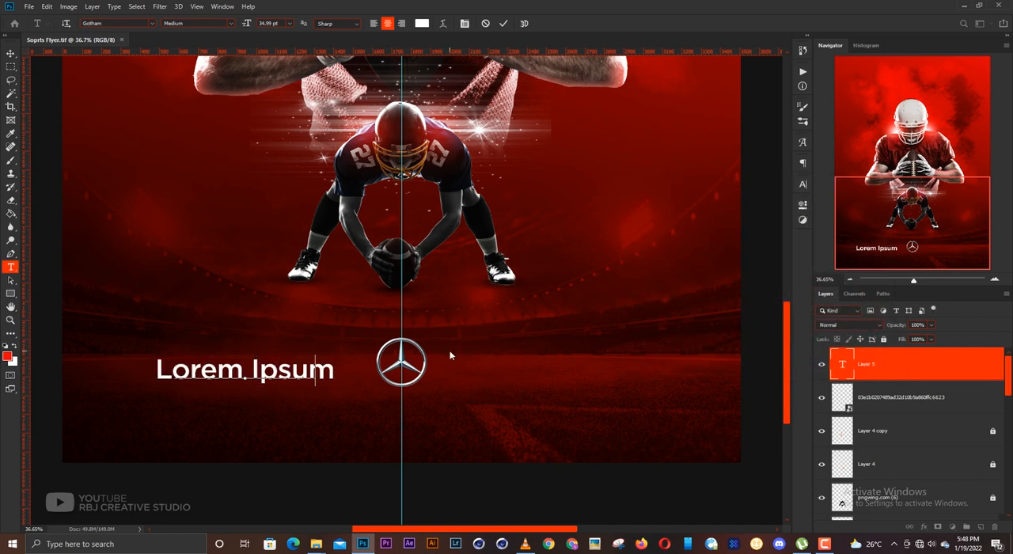
pyautogui.write('MERCEDES')
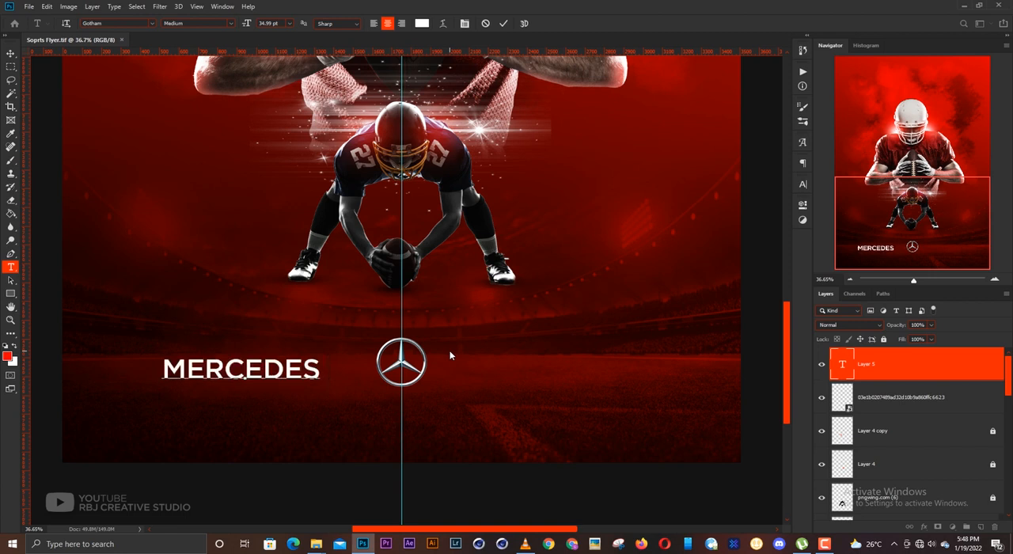
pyautogui.click(449, 355)
pyautogui.press('v')
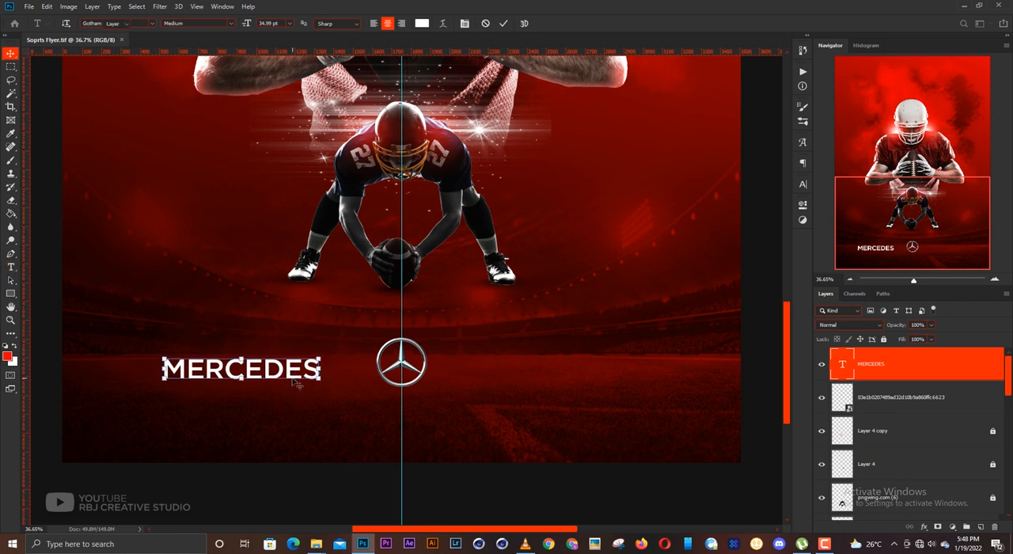
# - Move the MERCEDES text closer to the emblem and scale it down to about 28.93 pt
pyautogui.moveTo(286, 371); pyautogui.dragTo(338, 371)
pyautogui.hotkey('ctrl', 't')
pyautogui.press('Return')
# - Change the font of the MERCEDES text to Playfair Display Black
pyautogui.press('t')
pyautogui.doubleClick(331, 358)
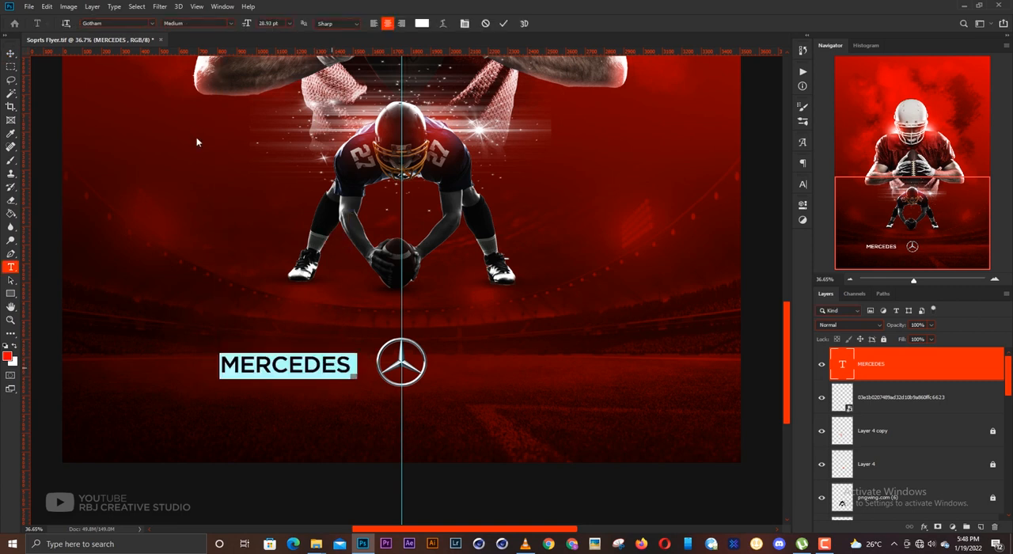
pyautogui.click(126, 24)
pyautogui.write('PLAY')
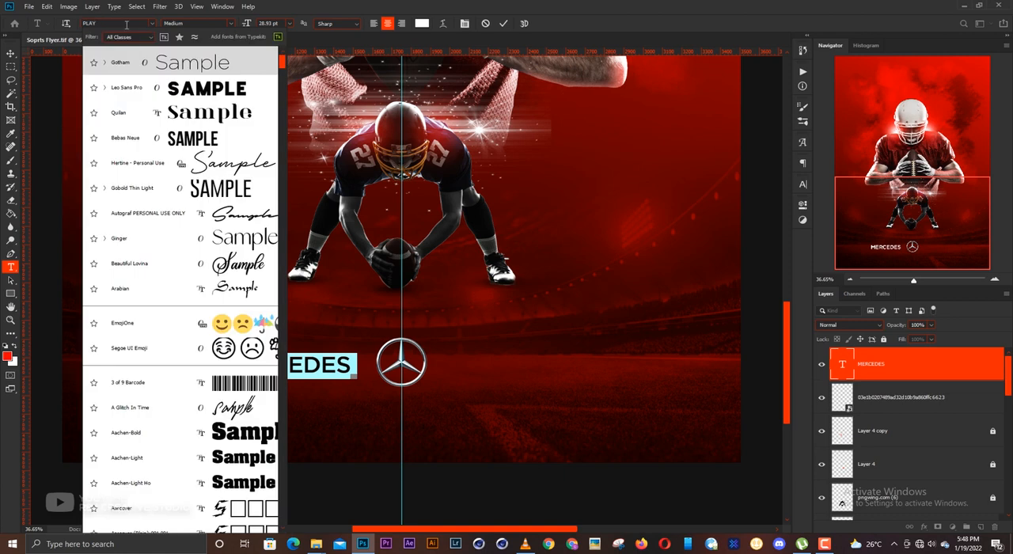
pyautogui.write('FAIR')
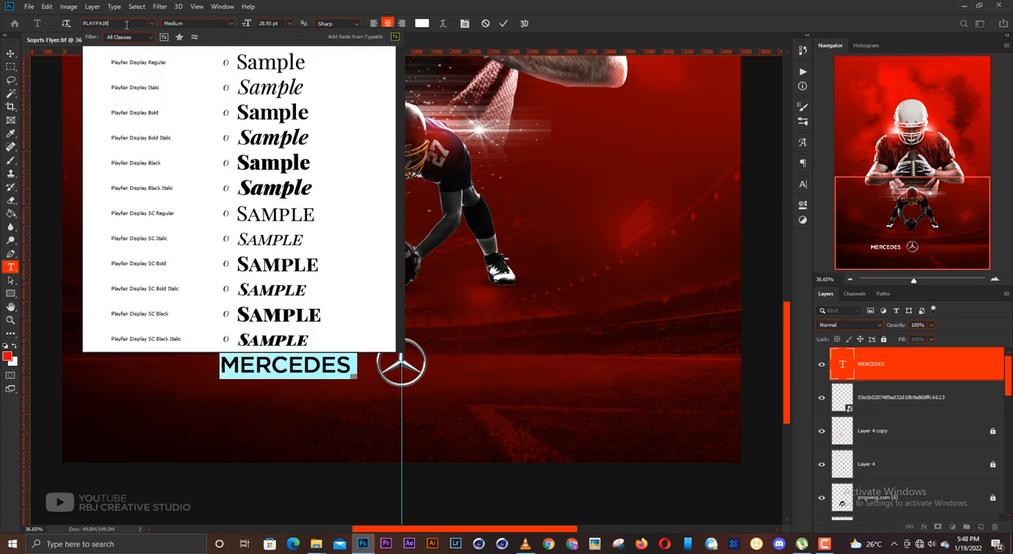
pyautogui.click(156, 165)
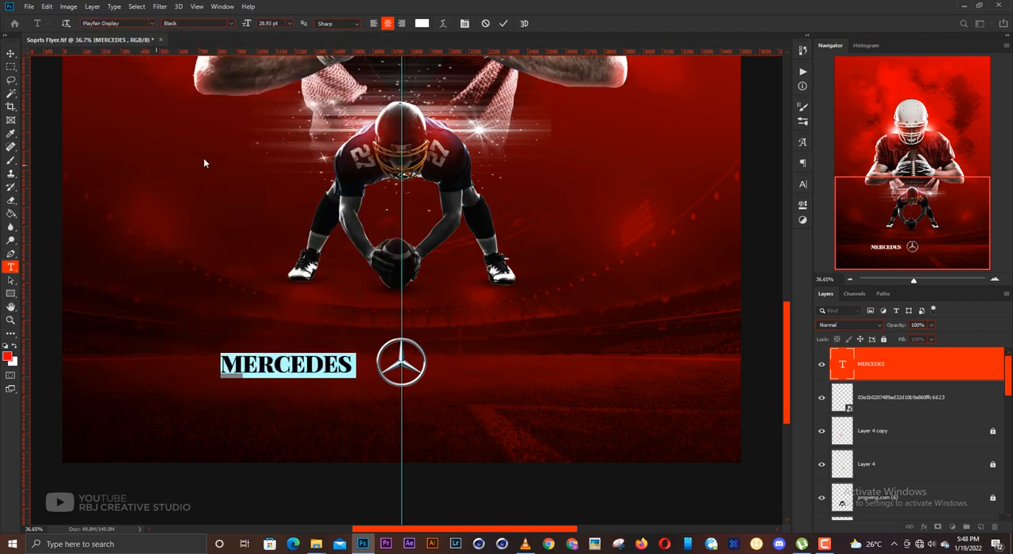
# - Scale the MERCEDES text down to about 24.12 pt beside the emblem
pyautogui.click(11, 53)
pyautogui.hotkey('ctrl', 't')
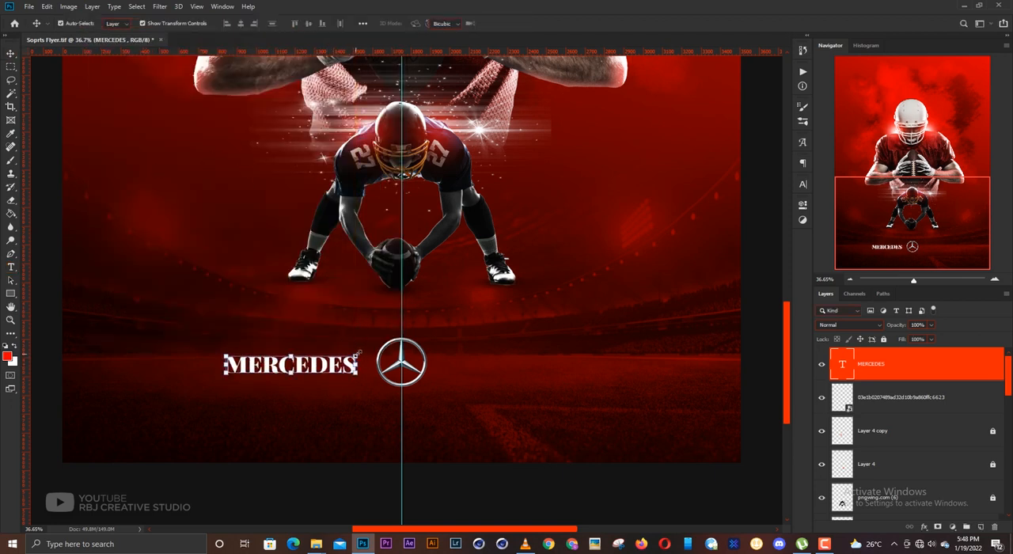
pyautogui.moveTo(354, 353); pyautogui.dragTo(349, 356)
pyautogui.press('Return')
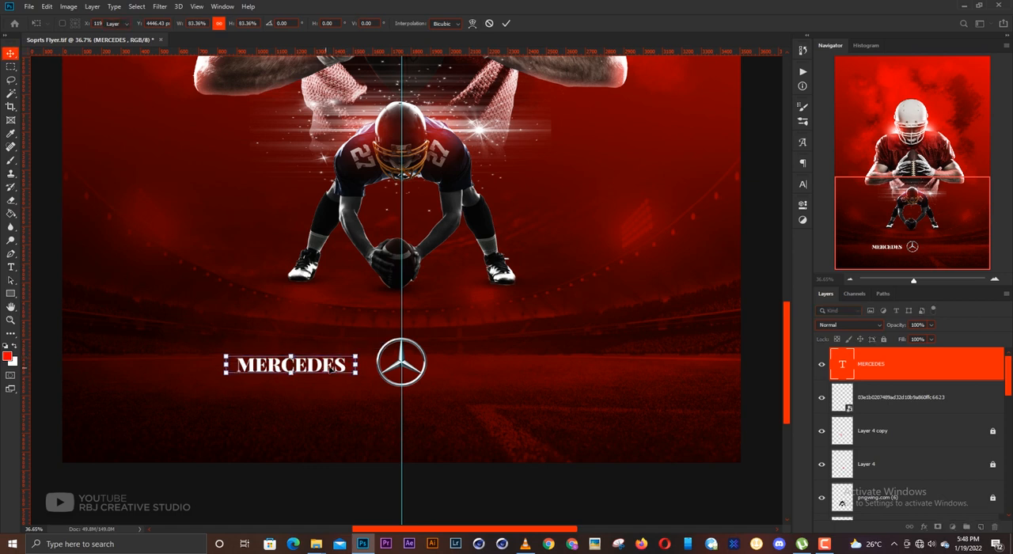
# - Increase the tracking of the MERCEDES text so its letters are widely spaced
pyautogui.click(805, 185)
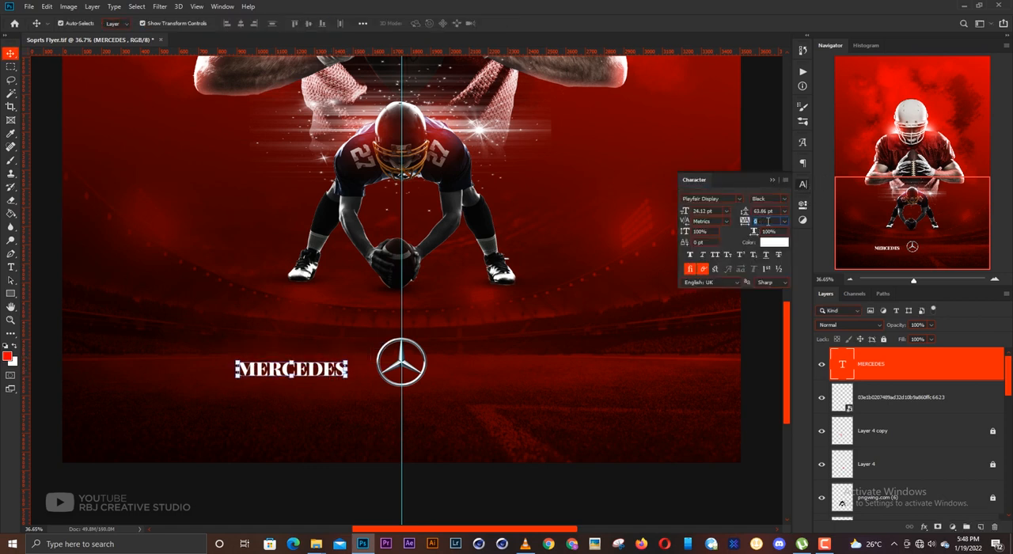
pyautogui.scroll(14, 767, 220)
pyautogui.scroll(9, 766, 221)
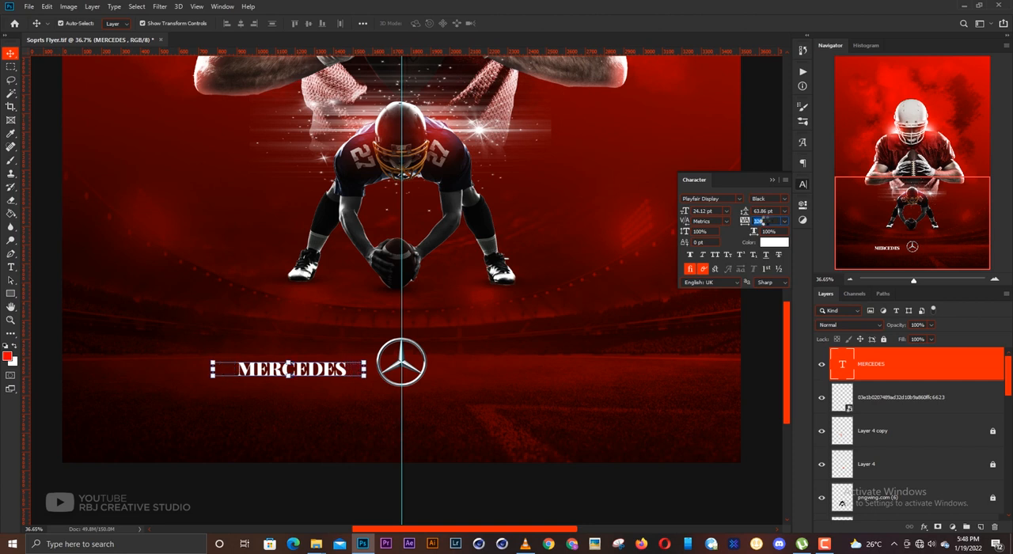
pyautogui.click(773, 181)
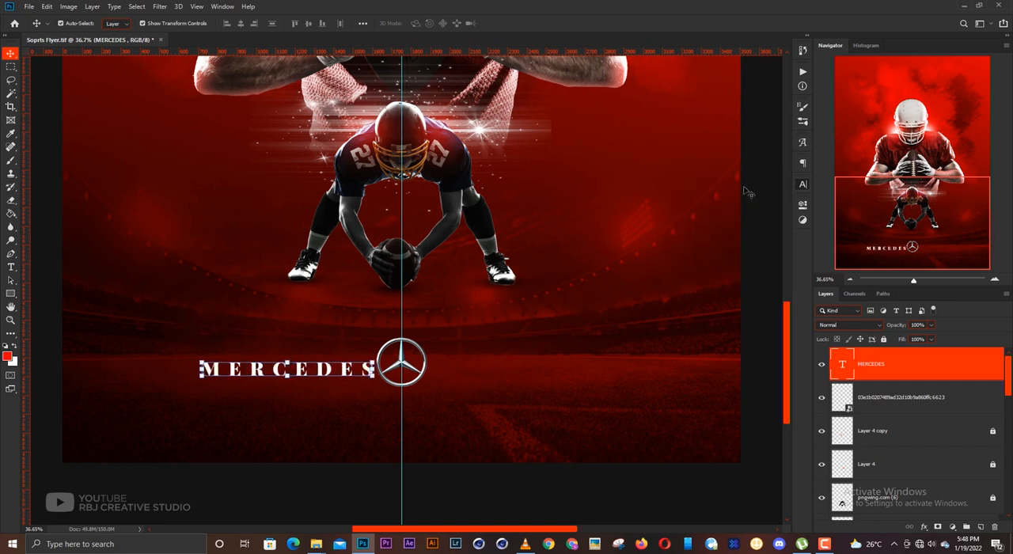
# - Scale the MERCEDES text down to about 19.96 pt and duplicate it on the right side of the emblem
pyautogui.hotkey('ctrl', 't')
pyautogui.moveTo(390, 361); pyautogui.dragTo(563, 368)
pyautogui.press('Return')
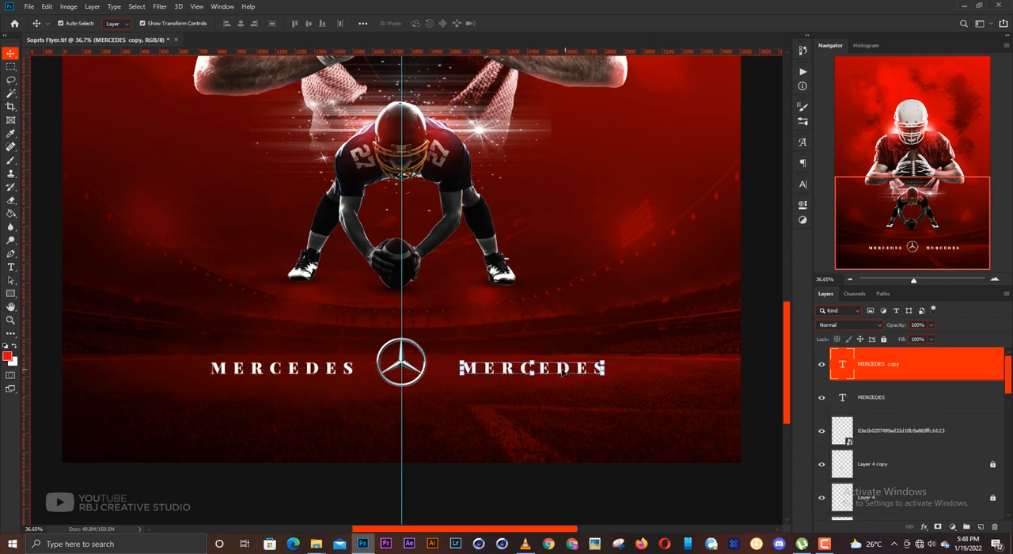
# - Replace the wording of the duplicated text right of the emblem with TOURNAMENT
pyautogui.press('t')
pyautogui.doubleClick(561, 368)
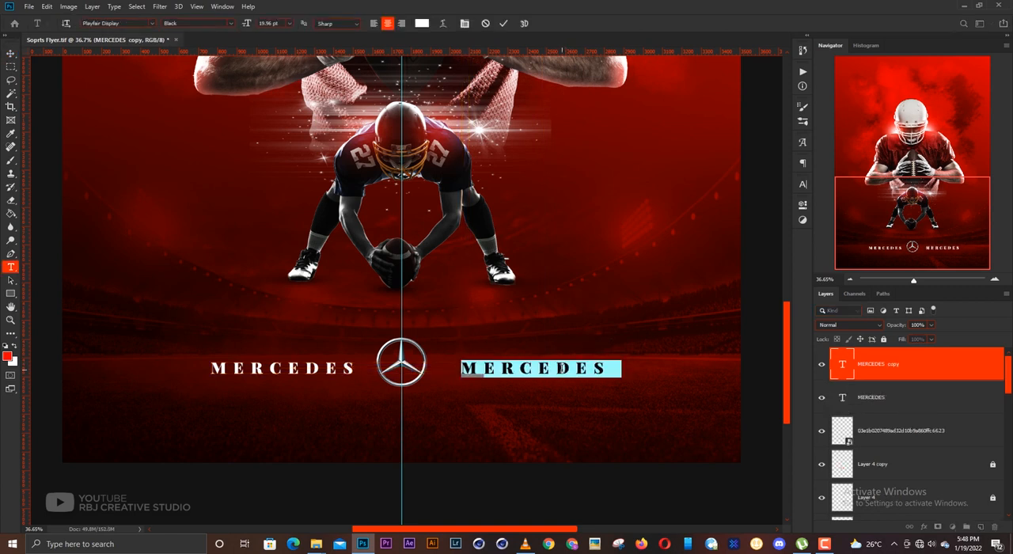
pyautogui.write('TOUR')
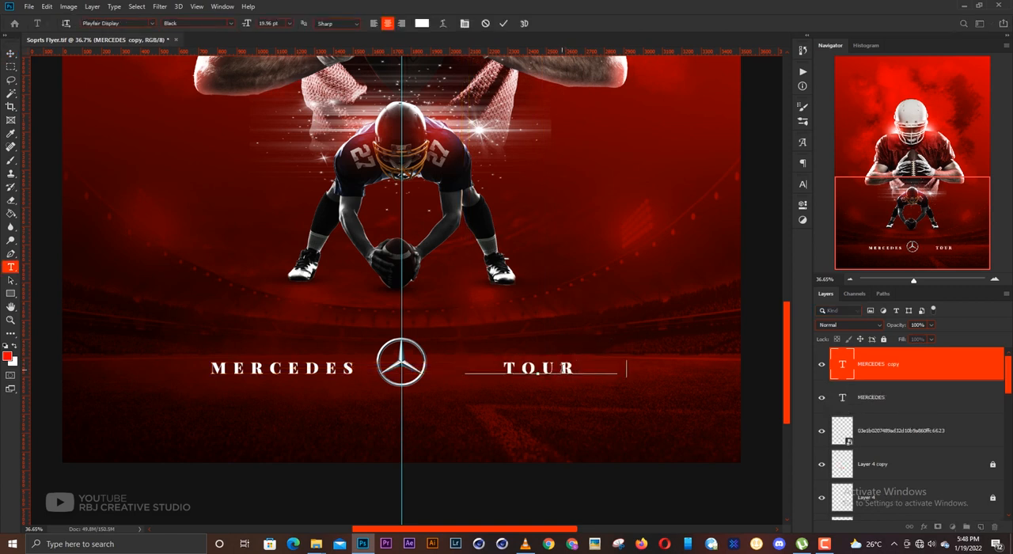
pyautogui.write('  NAMENT')
pyautogui.hotkey('ctrl', 'Return')
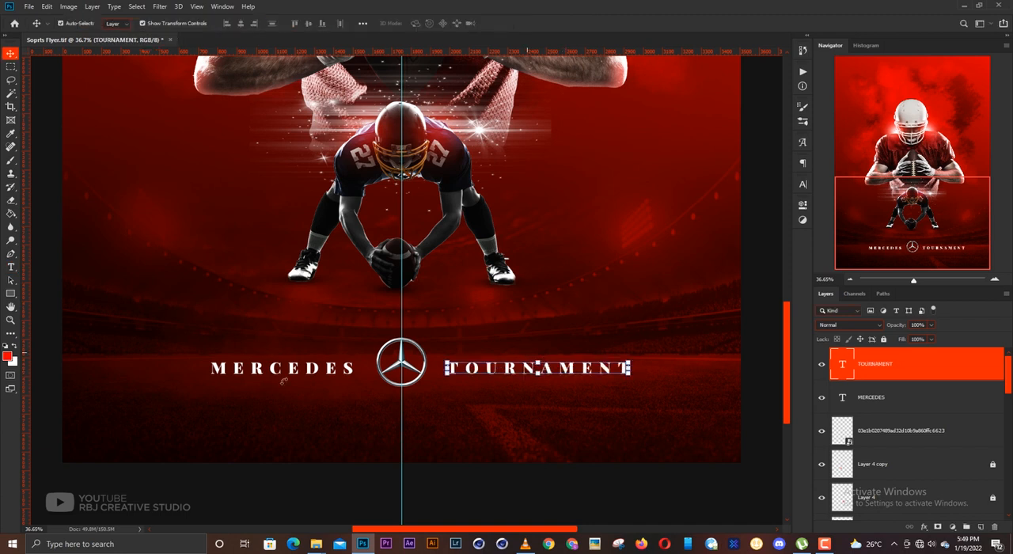
# - Select the MERCEDES and TOURNAMENT texts together and move them slightly up and left to line up with the emblem's middle
pyautogui.keyDown('shift'); pyautogui.click(320, 372); pyautogui.keyUp('shift')
pyautogui.moveTo(532, 368)
pyautogui.mouseDown()
pyautogui.moveTo(531, 416)
pyautogui.moveTo(532, 369)
pyautogui.mouseUp()
pyautogui.click(524, 426)
pyautogui.click(541, 366)
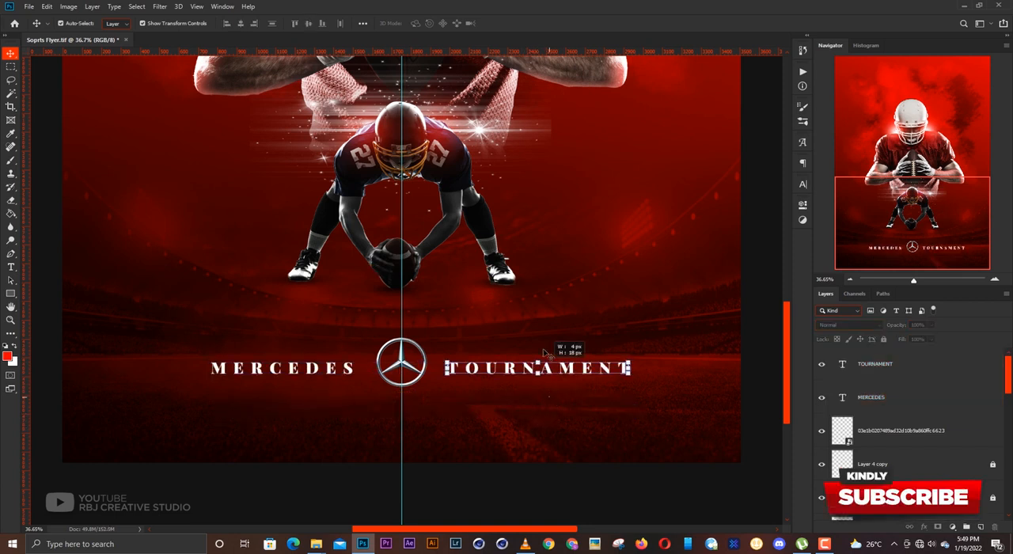
pyautogui.keyDown('shift'); pyautogui.click(334, 370); pyautogui.keyUp('shift')
pyautogui.moveTo(521, 371); pyautogui.dragTo(514, 366)
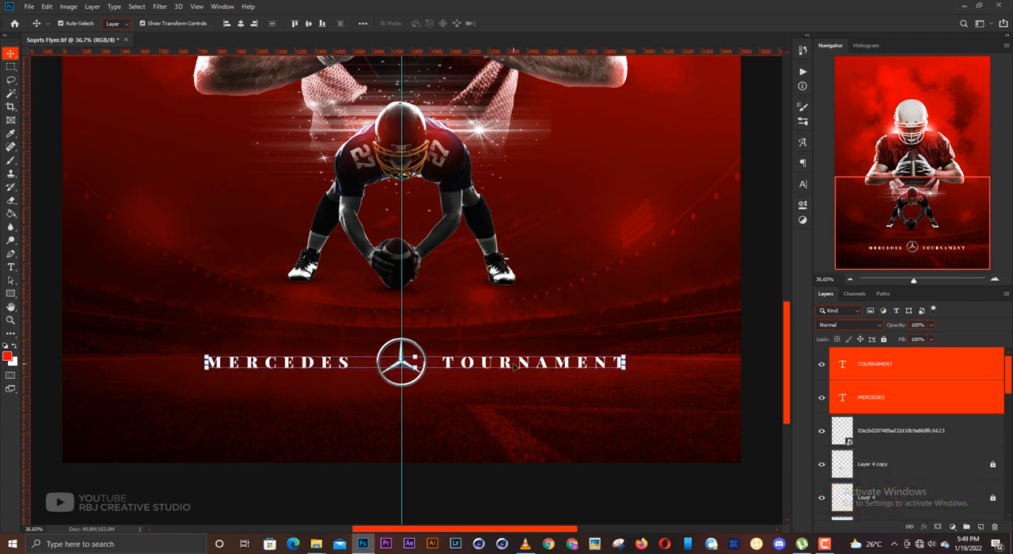
# - Move both texts and the Mercedes emblem together slightly lower on the poster
pyautogui.moveTo(541, 414); pyautogui.dragTo(263, 337)
pyautogui.moveTo(525, 364); pyautogui.dragTo(526, 390)
pyautogui.click(477, 453)
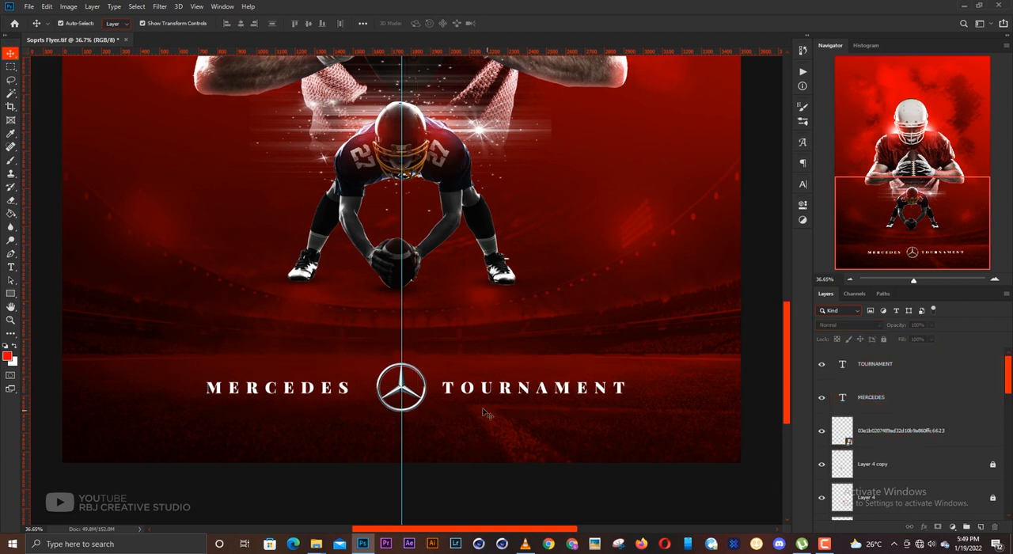
# - Scale the MERCEDES and TOURNAMENT texts down slightly together, keeping them on either side of the emblem
pyautogui.hotkey('ctrl', '0')
pyautogui.moveTo(512, 498); pyautogui.dragTo(337, 460)
pyautogui.click(567, 448)
pyautogui.moveTo(508, 499); pyautogui.dragTo(491, 470)
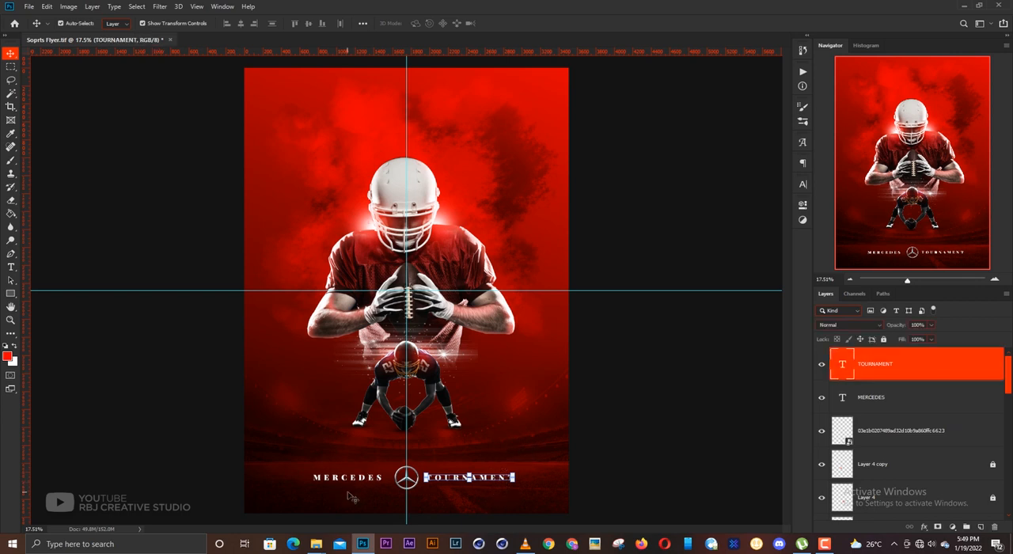
pyautogui.moveTo(347, 492); pyautogui.dragTo(350, 468)
pyautogui.moveTo(514, 473); pyautogui.dragTo(506, 472)
pyautogui.press('Return')
pyautogui.click(644, 430)
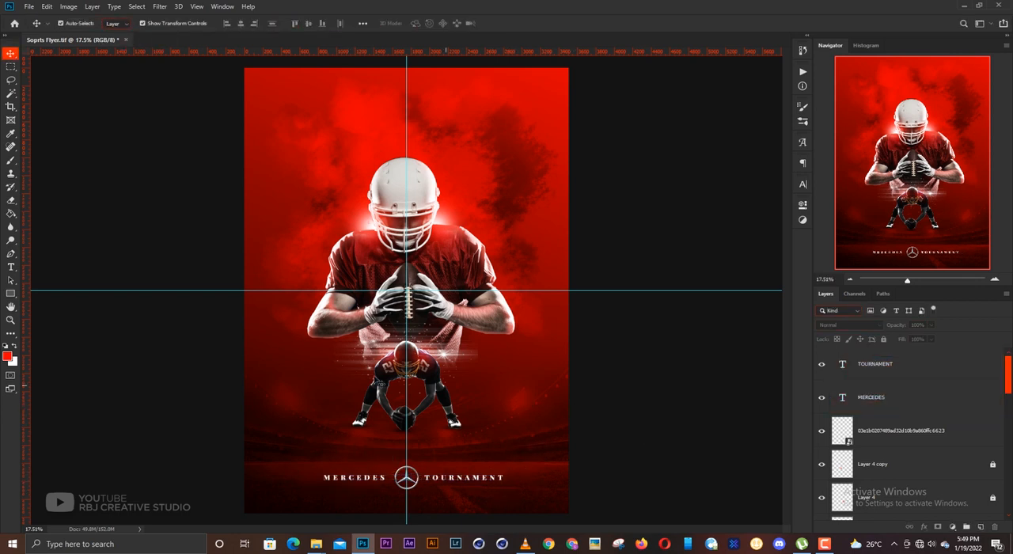
# - Duplicate the TOURNAMENT text and place the copy on the vertical centre guide just above the large player's helmet
pyautogui.scroll(1, 384, 378)
pyautogui.scroll(1, 384, 379)
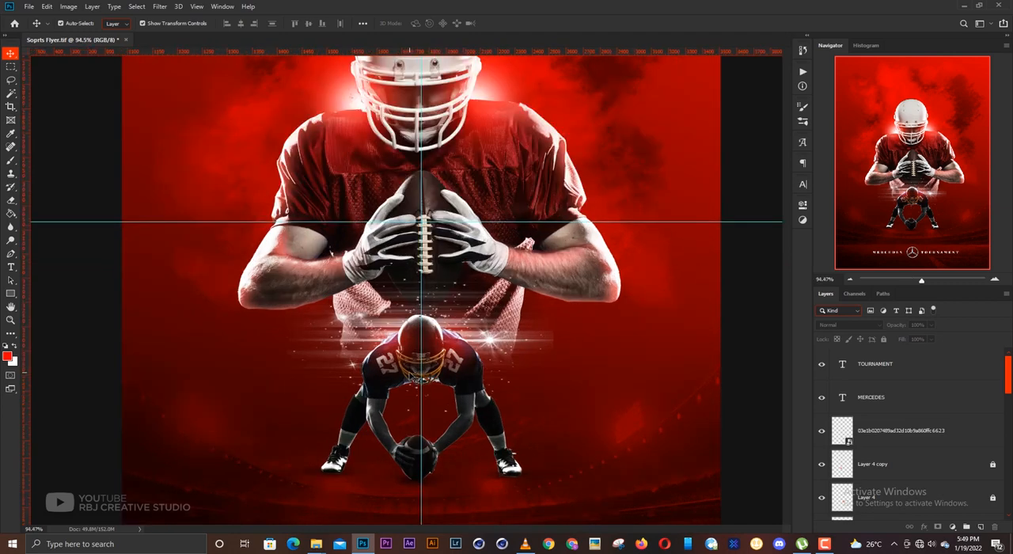
pyautogui.scroll(3, 405, 373)
pyautogui.scroll(-5, 414, 356)
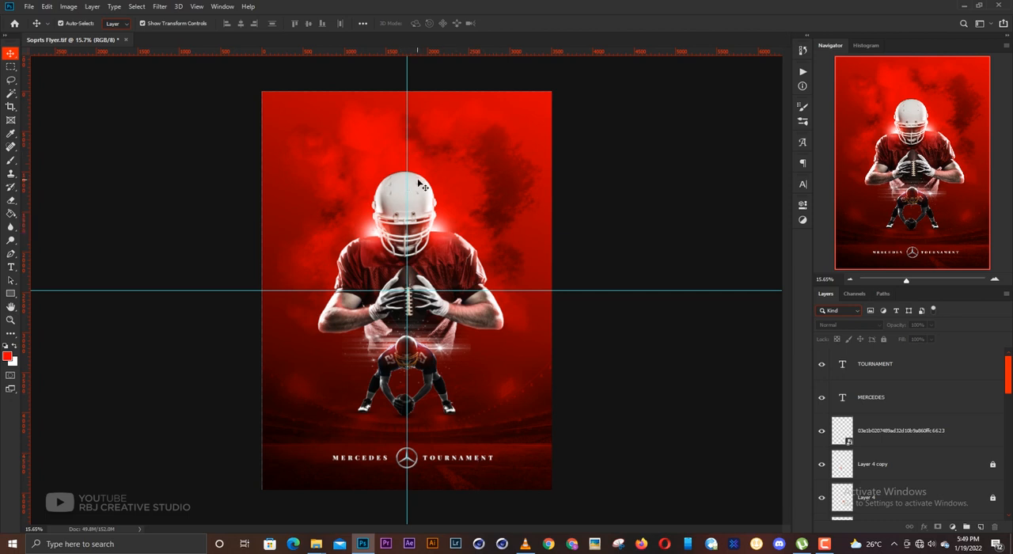
pyautogui.click(479, 459)
pyautogui.moveTo(480, 452); pyautogui.dragTo(429, 156)
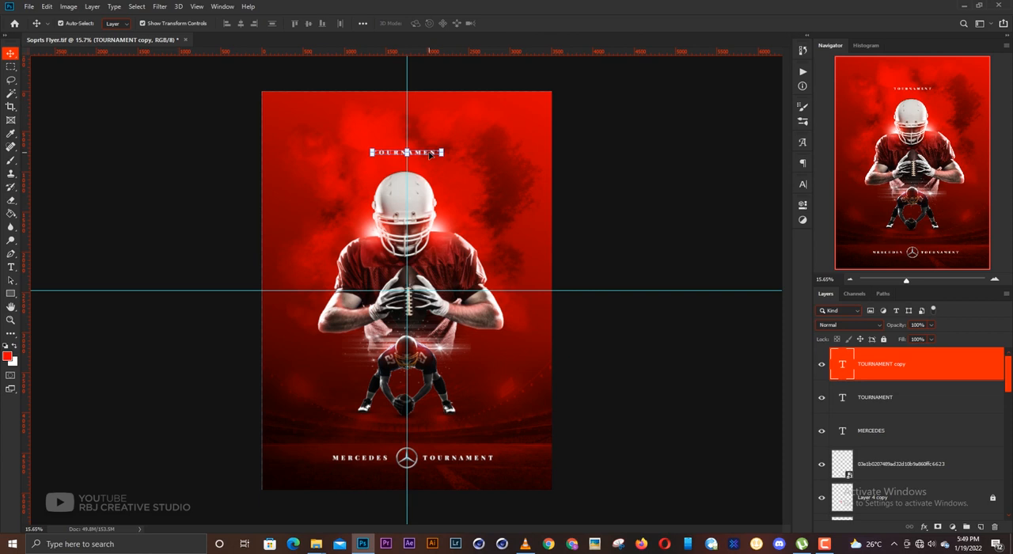
# - Replace the copied TOURNAMENT text above the helmet with 27 and set its tracking to 0
pyautogui.doubleClick(411, 153)
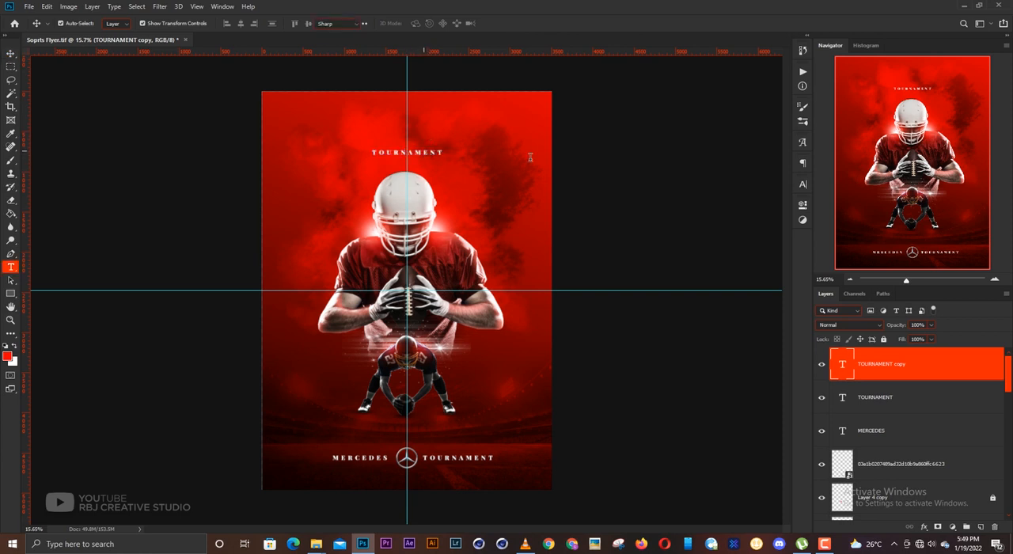
pyautogui.write('22')
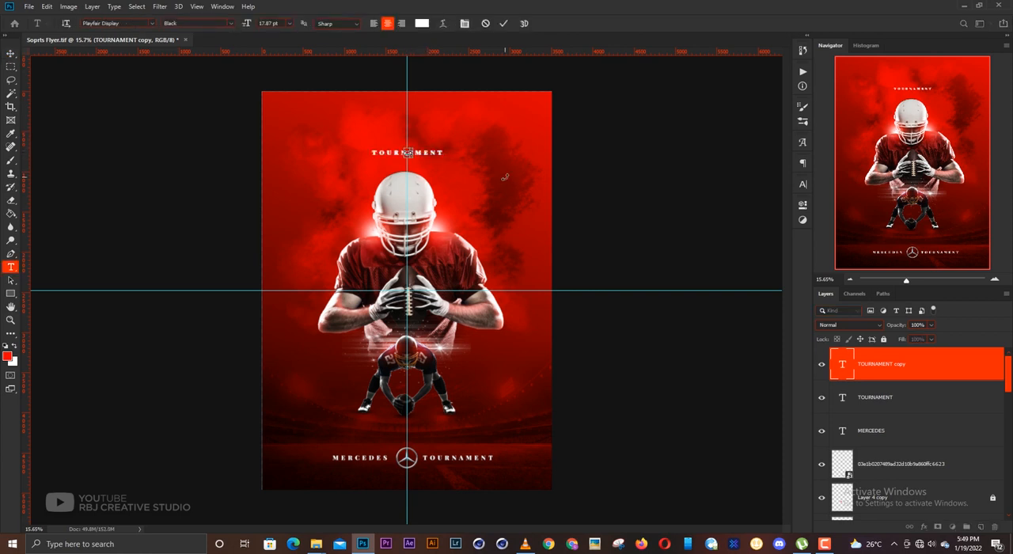
pyautogui.hotkey('ctrl', 'a')
pyautogui.scroll(1, 412, 137)
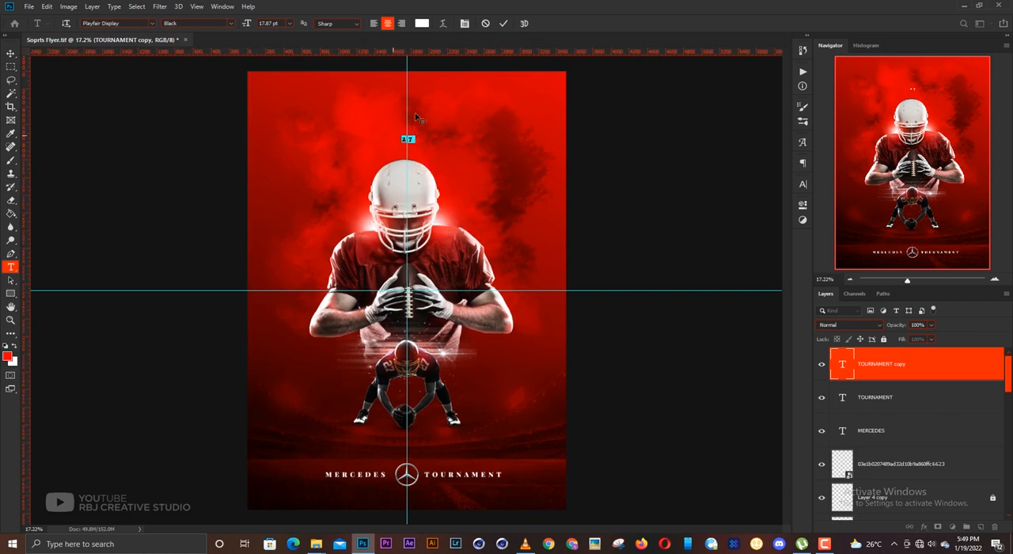
pyautogui.scroll(13, 413, 136)
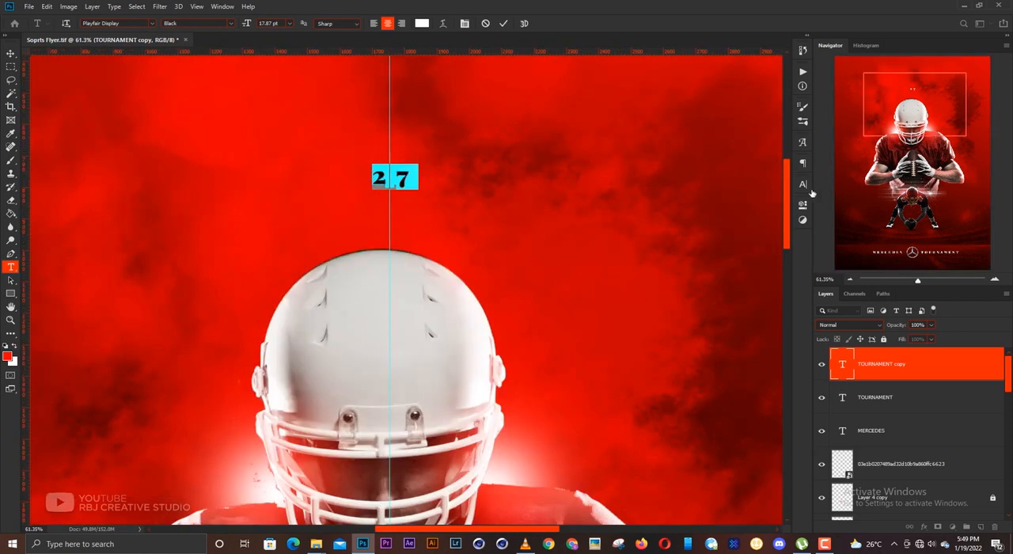
pyautogui.click(803, 185)
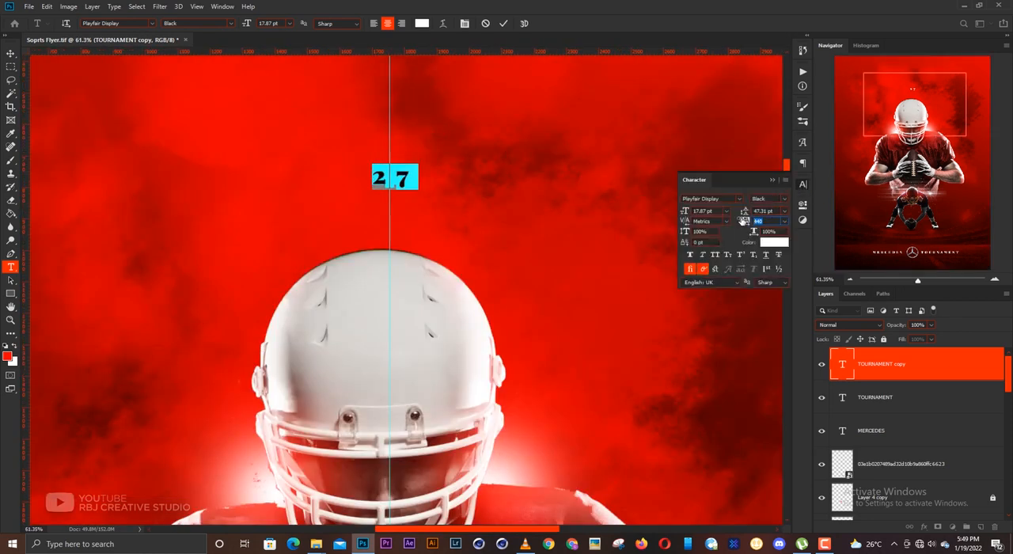
pyautogui.press('Return')
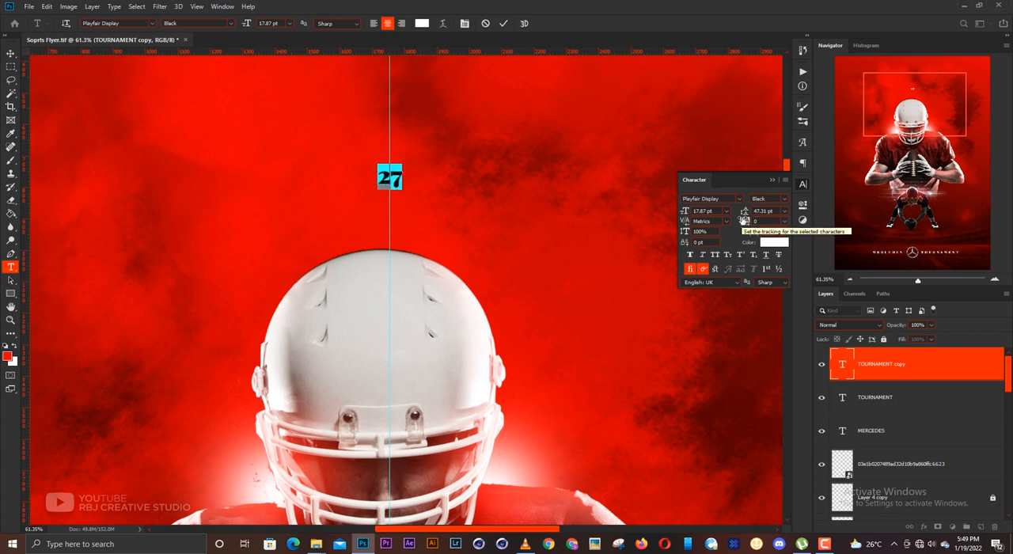
pyautogui.hotkey('ctrl', 'Return')
# - Scale the 27 text up to about 359 pt so it spreads over the top of the large player's helmet
pyautogui.press('v')
pyautogui.scroll(-11, 453, 225)
pyautogui.click(436, 203)
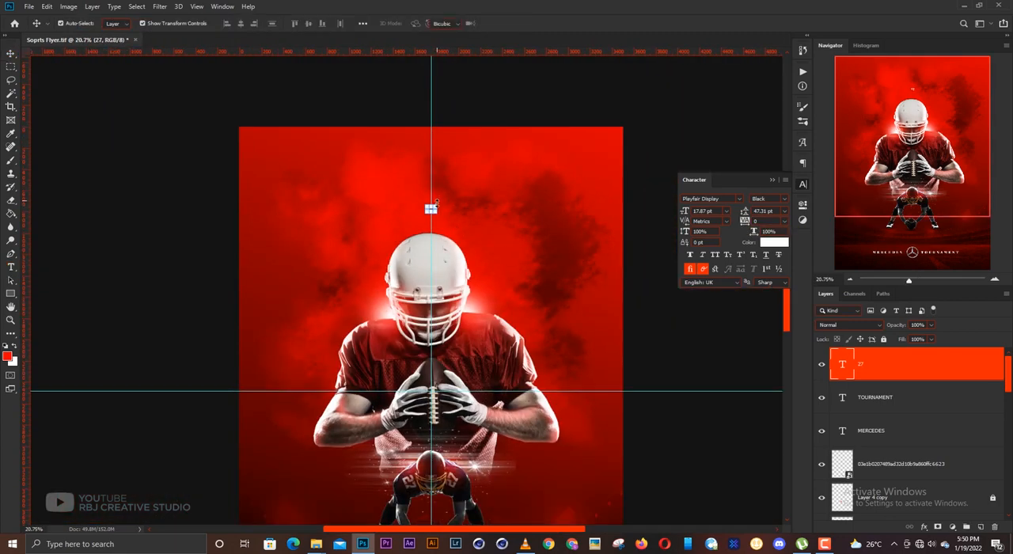
pyautogui.moveTo(436, 203); pyautogui.dragTo(566, 166)
pyautogui.press('Return')
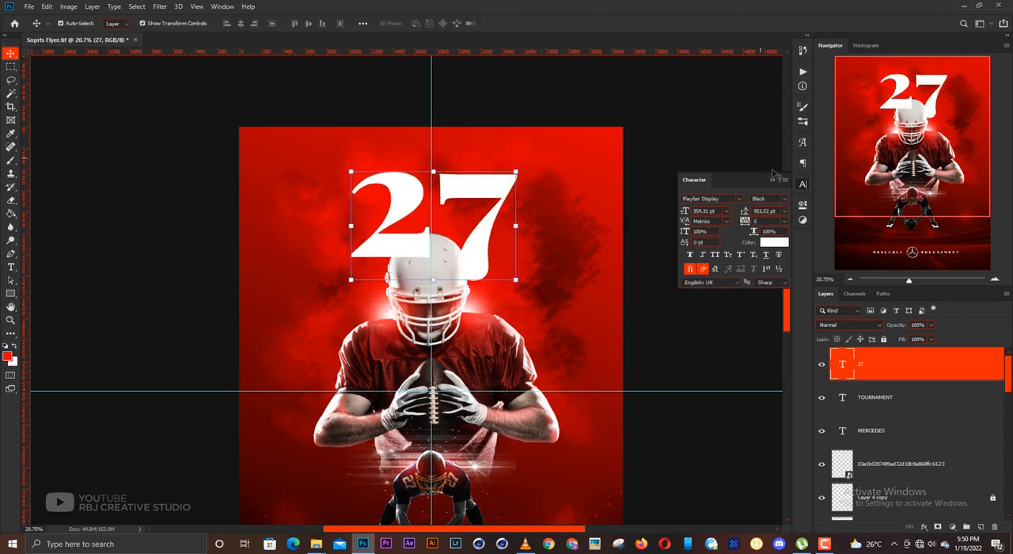
pyautogui.click(772, 179)
# - Move the 27 slightly down and left, and enlarge it further to about 453 pt around the helmet
pyautogui.moveTo(479, 200); pyautogui.dragTo(473, 211)
pyautogui.hotkey('ctrl', 't')
pyautogui.moveTo(510, 136); pyautogui.dragTo(537, 124)
pyautogui.press('Return')
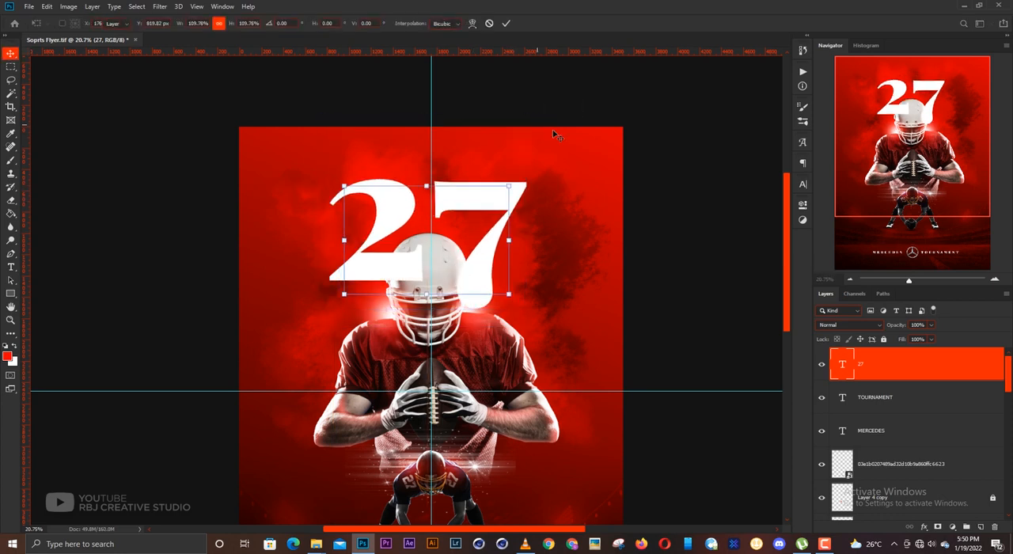
pyautogui.moveTo(490, 190); pyautogui.dragTo(480, 194)
pyautogui.hotkey('ctrl', 't')
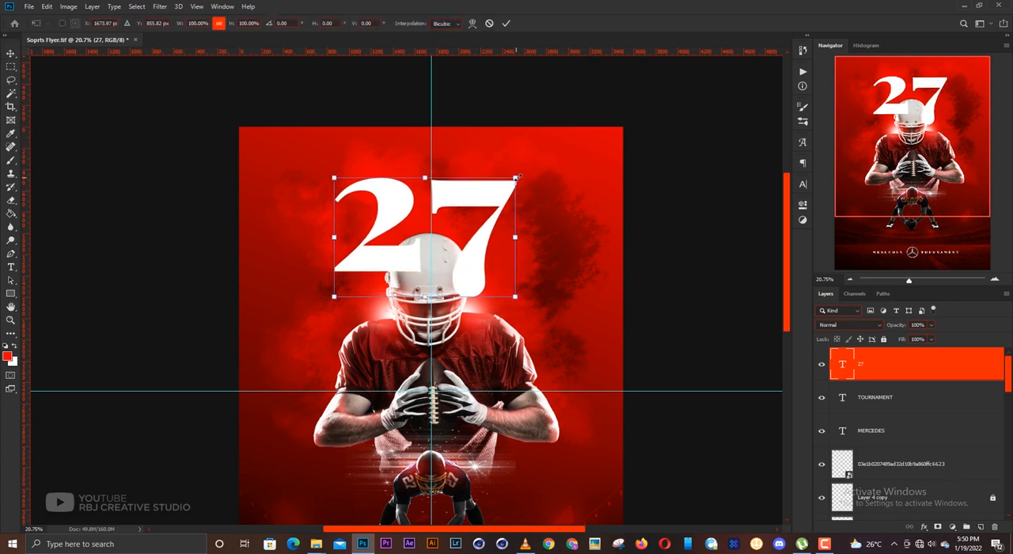
pyautogui.moveTo(518, 120); pyautogui.dragTo(543, 116)
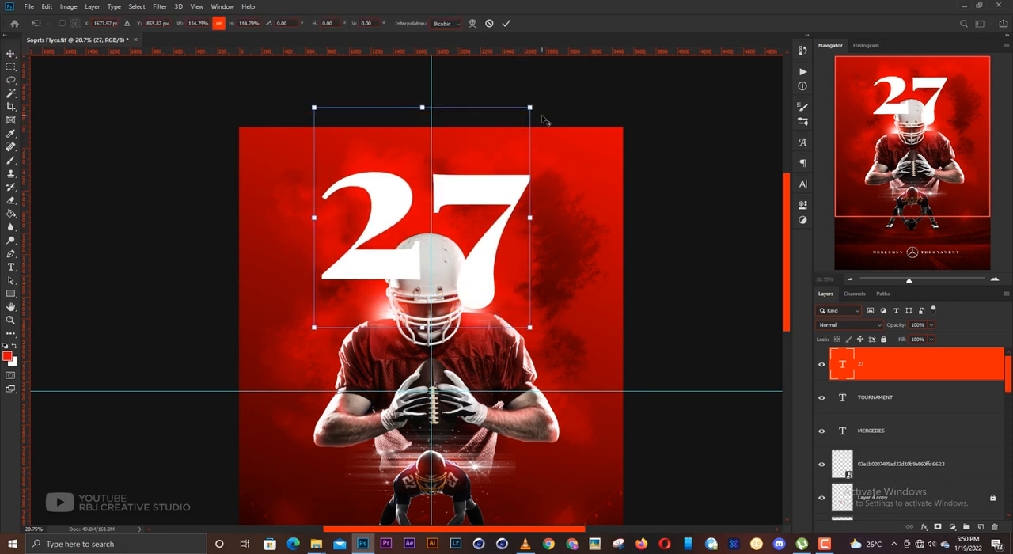
pyautogui.press('Return')
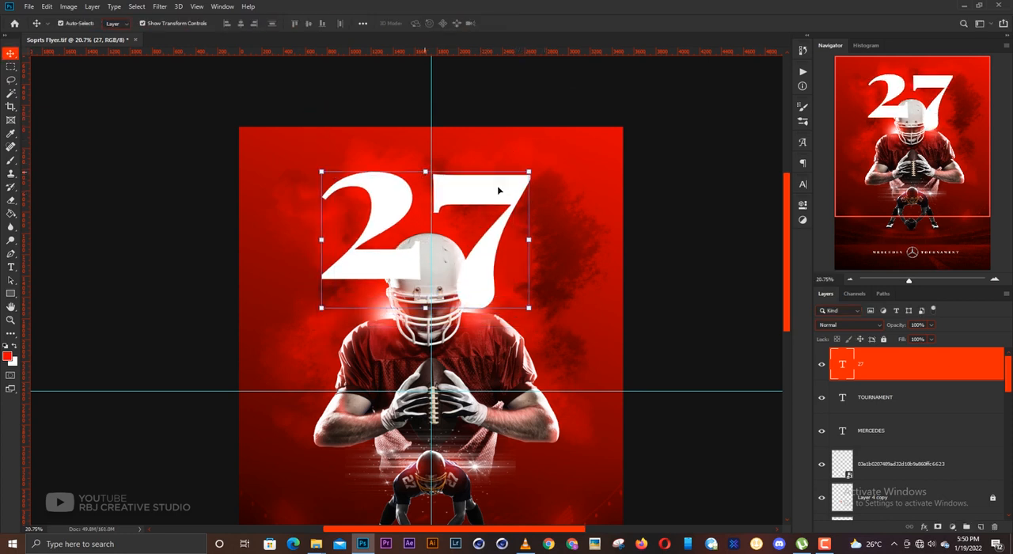
# - Apply faux italic to the 27 and shift it slightly left and down to suit the vertical centre guide
pyautogui.click(804, 184)
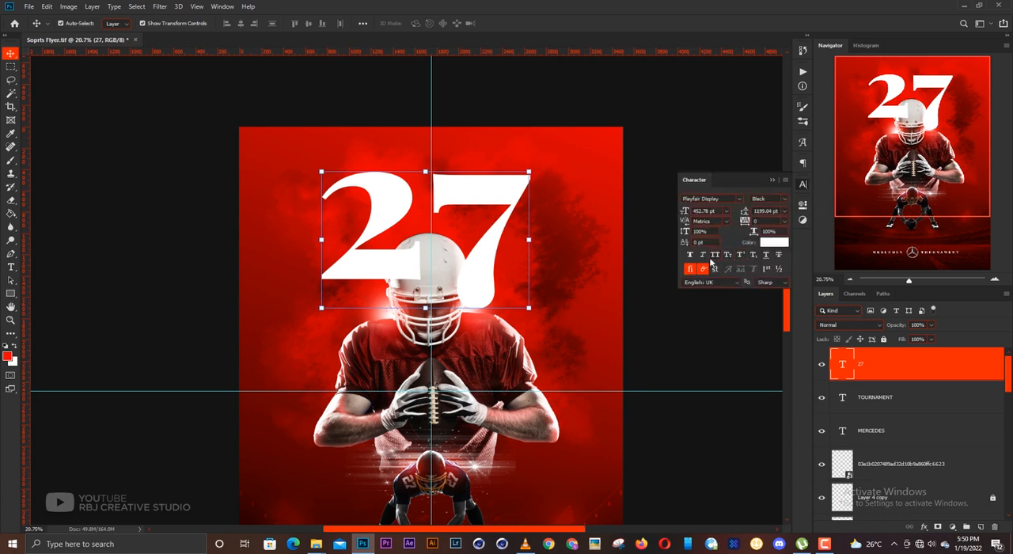
pyautogui.click(702, 255)
pyautogui.click(784, 174)
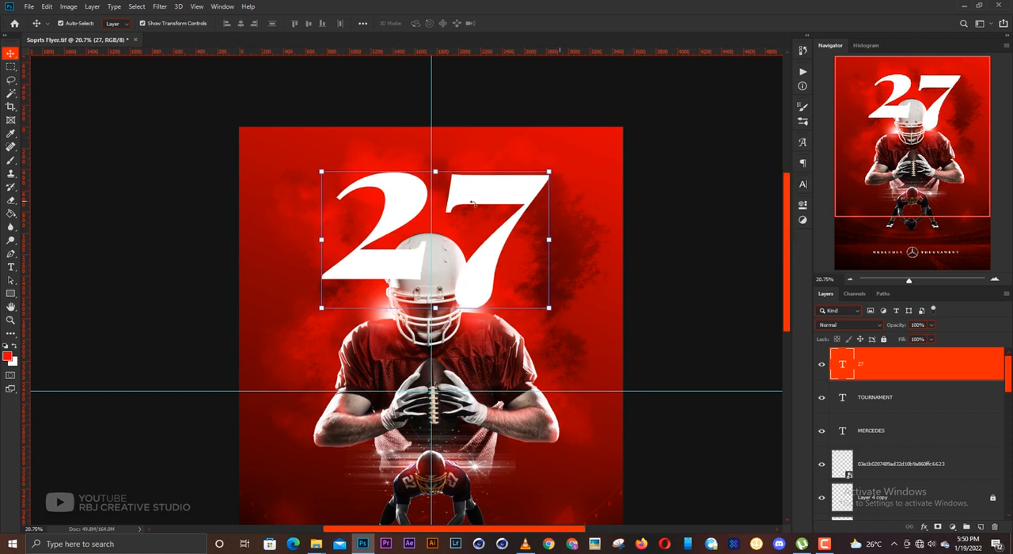
pyautogui.hotkey('ctrl', 't')
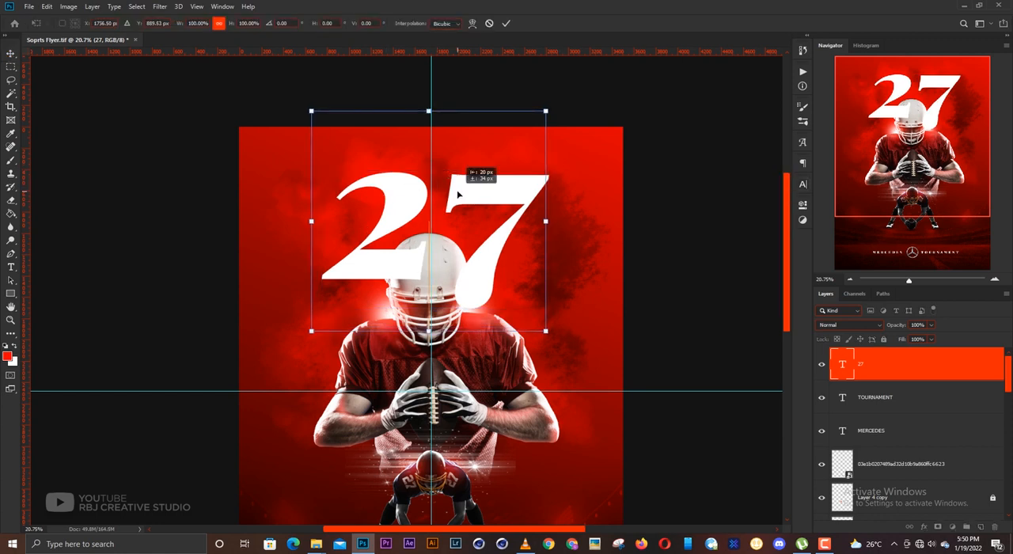
pyautogui.moveTo(471, 175); pyautogui.dragTo(468, 179)
# - Rotate the 27 counterclockwise by about 5.4° and move it to sit centred on the vertical guide
pyautogui.hotkey('ctrl', 't')
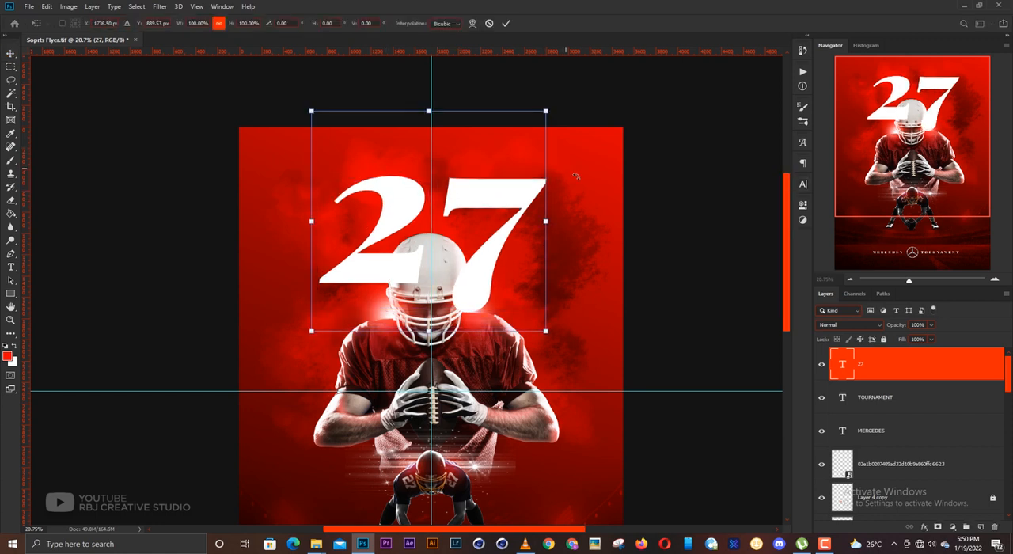
pyautogui.moveTo(577, 176); pyautogui.dragTo(577, 158)
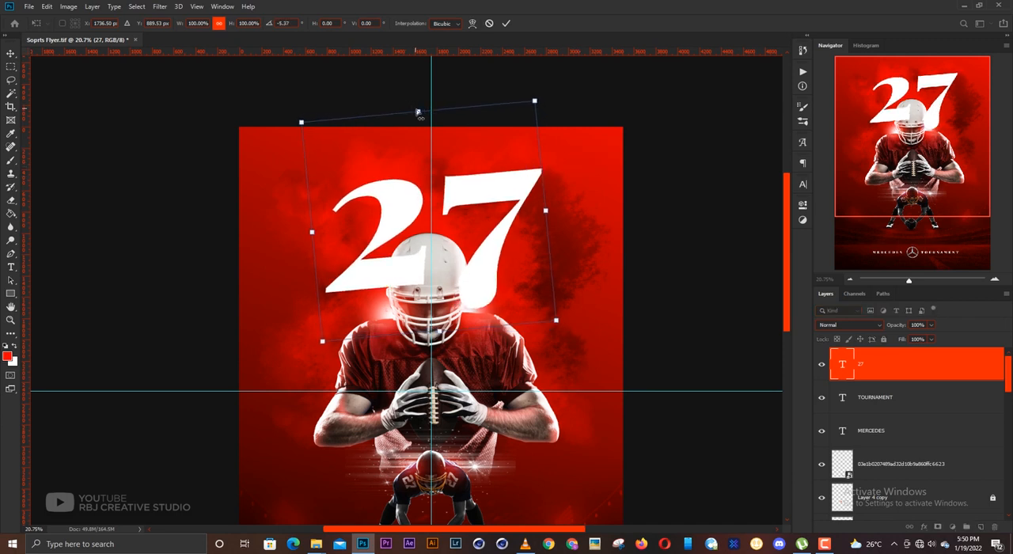
pyautogui.moveTo(420, 112); pyautogui.dragTo(431, 112)
pyautogui.press('Return')
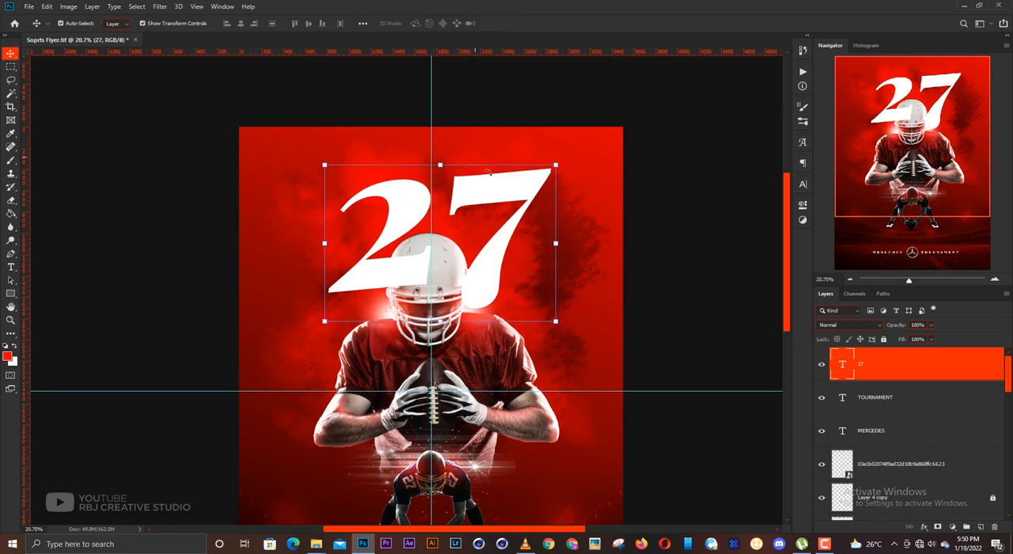
pyautogui.moveTo(490, 193)
pyautogui.mouseDown()
pyautogui.moveTo(487, 184)
pyautogui.moveTo(481, 202)
pyautogui.mouseUp()
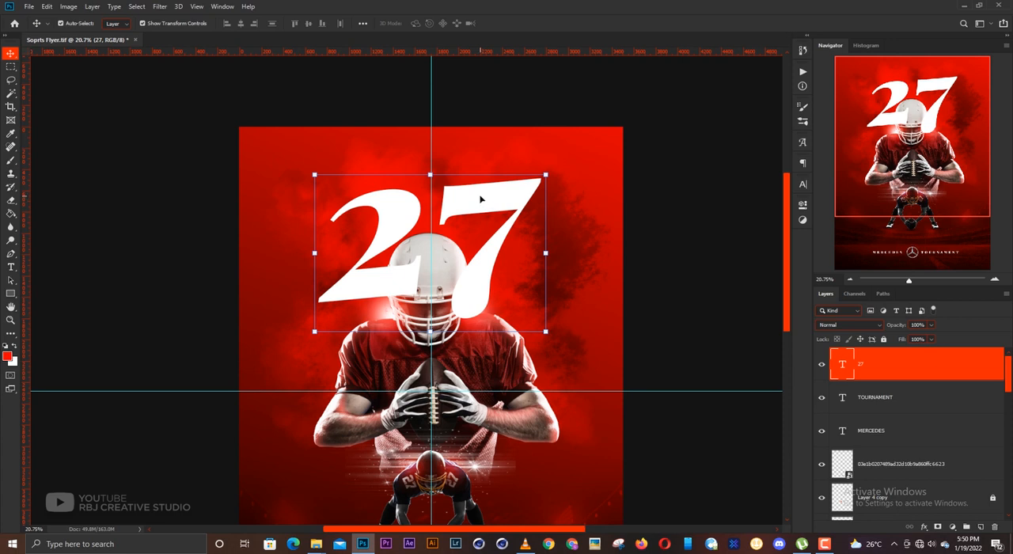
# - Send the 27 layer down the stack to directly beneath the large player's layer, pngwing.com (7)
pyautogui.hotkey('ctrl', '[')
pyautogui.hotkey('ctrl', '[')
pyautogui.hotkey('ctrl', '[')
pyautogui.hotkey('ctrl', '[')
pyautogui.hotkey('ctrl', '[')
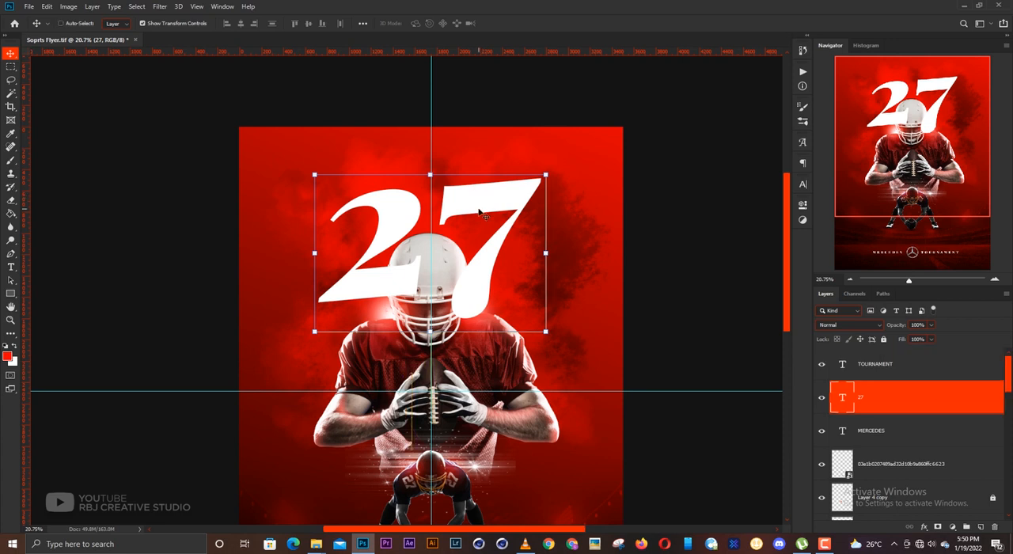
pyautogui.hotkey('ctrl', '[')
pyautogui.hotkey('ctrl', '[')
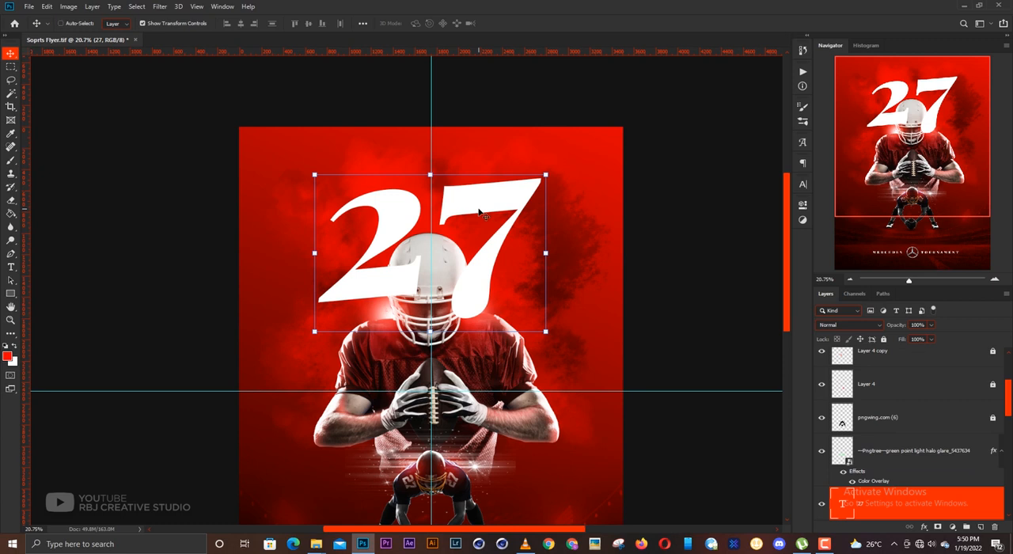
pyautogui.hotkey('ctrl', '[')
pyautogui.hotkey('ctrl', '[')
pyautogui.hotkey('ctrl', '[')
pyautogui.hotkey('ctrl', '[')
pyautogui.hotkey('ctrl', '[')
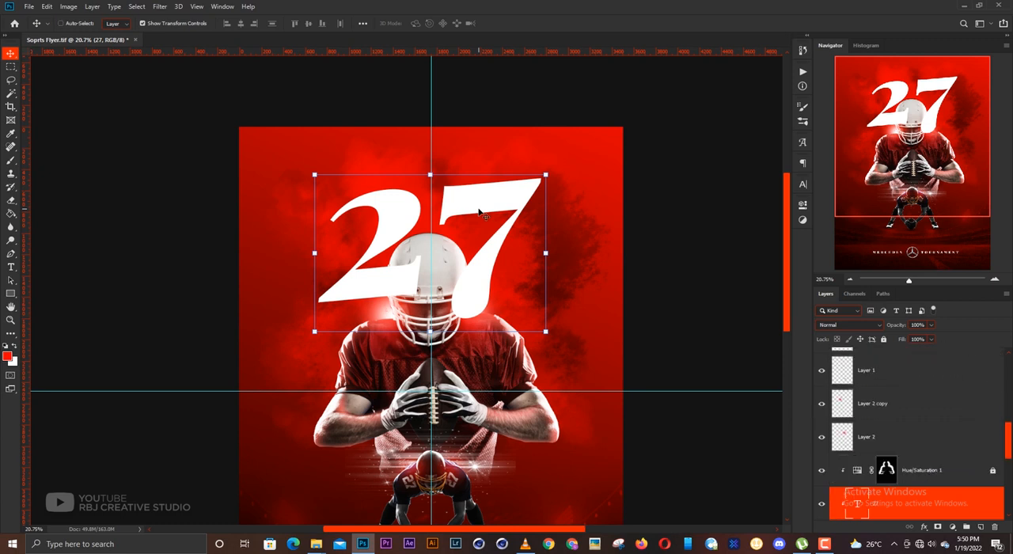
pyautogui.hotkey('ctrl', '[')
pyautogui.hotkey('ctrl', '[')
pyautogui.hotkey('ctrl', ']')
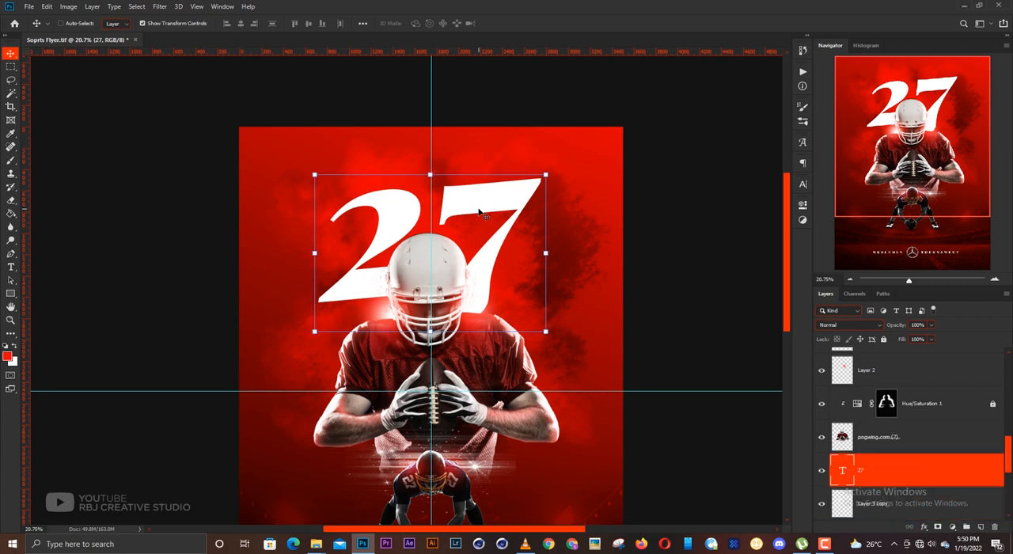
# - Reselect the 27 text and nudge it slightly right to align with the vertical centre guide
pyautogui.keyDown('ctrl'); pyautogui.click(701, 217); pyautogui.keyUp('ctrl')
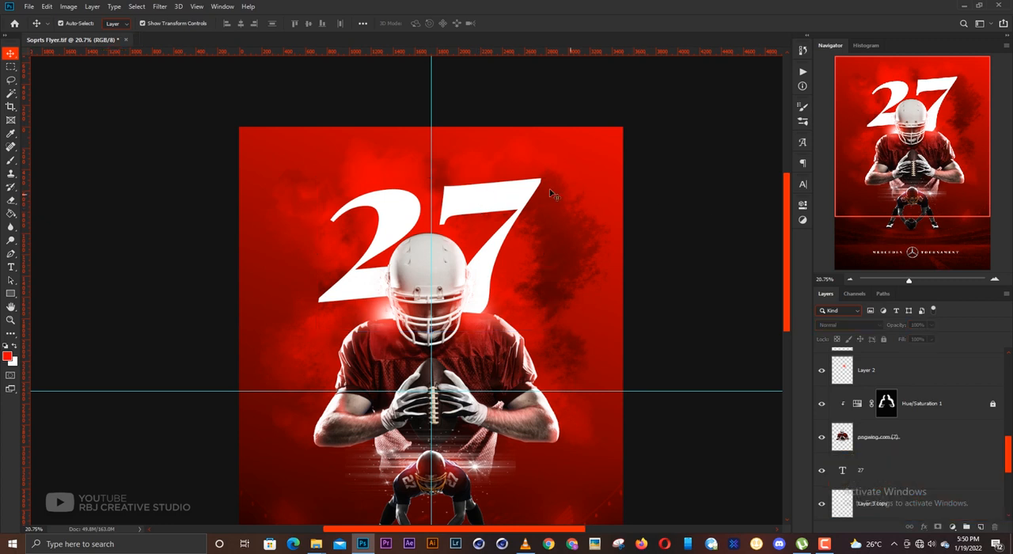
pyautogui.click(489, 216)
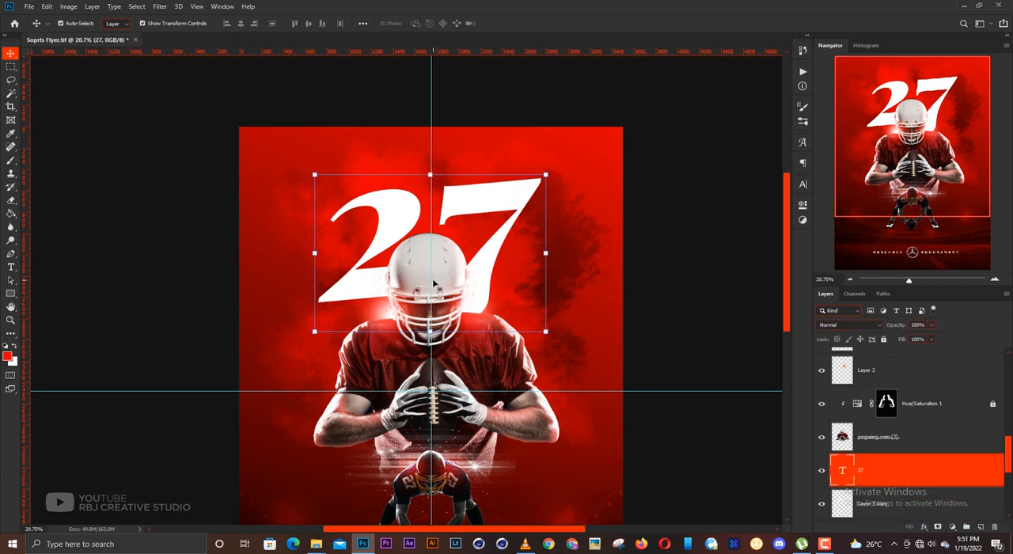
pyautogui.moveTo(433, 279); pyautogui.dragTo(433, 278)
pyautogui.press('Right')
pyautogui.press('Down')
pyautogui.press('Right')
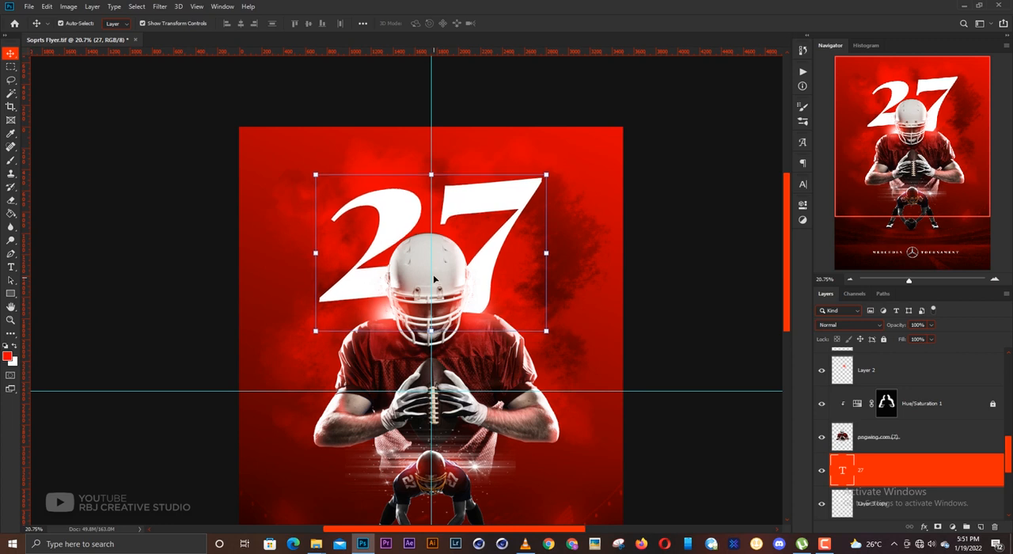
# - Duplicate the 27 text layer and hide the original
pyautogui.hotkey('ctrl', 'j')
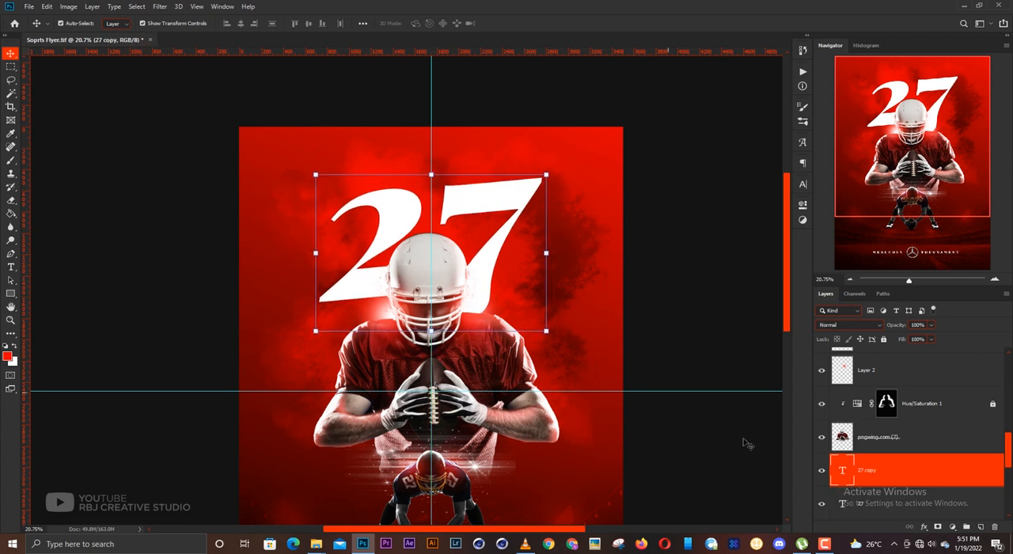
pyautogui.click(821, 507)
pyautogui.scroll(5, 459, 223)
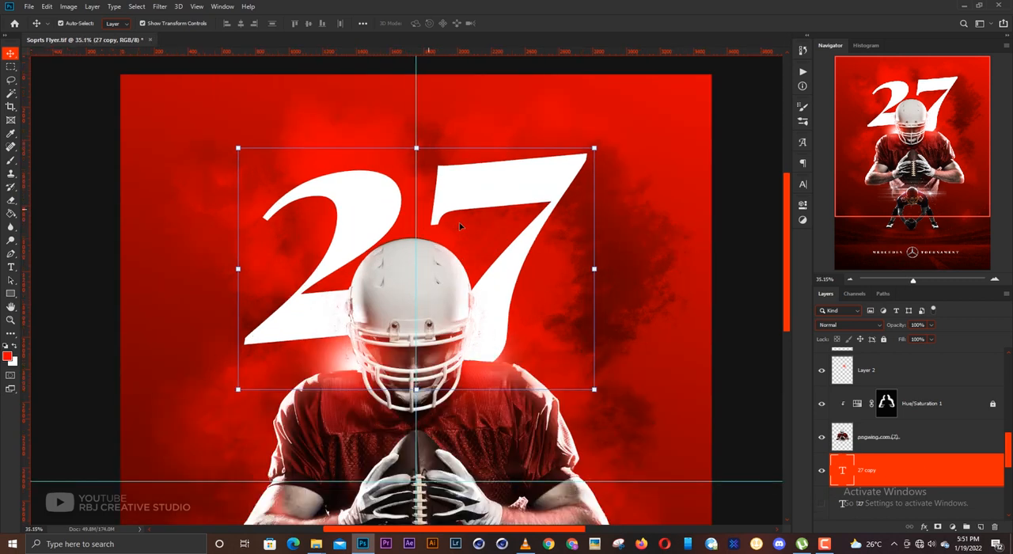
# - Load the outline of the duplicated 27 as a selection and open the Contract Selection settings
pyautogui.keyDown('ctrl'); pyautogui.click(842, 471); pyautogui.keyUp('ctrl')
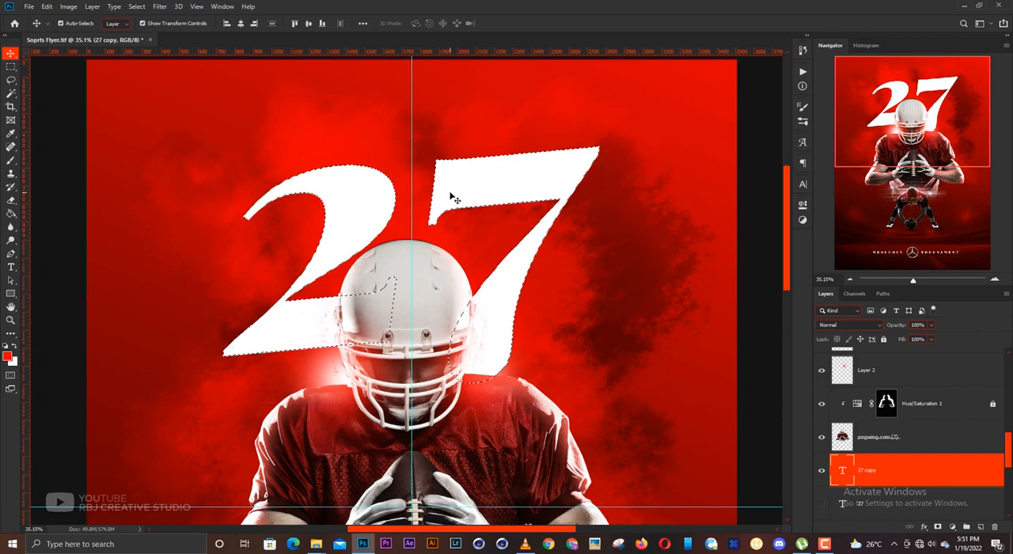
pyautogui.scroll(-3, 451, 192)
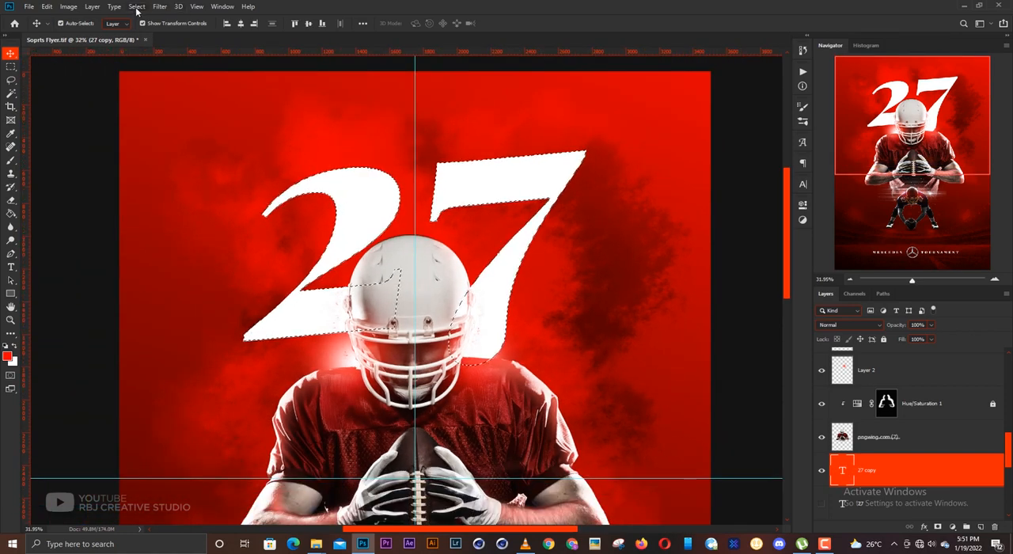
pyautogui.click(137, 7)
pyautogui.moveTo(153, 153)
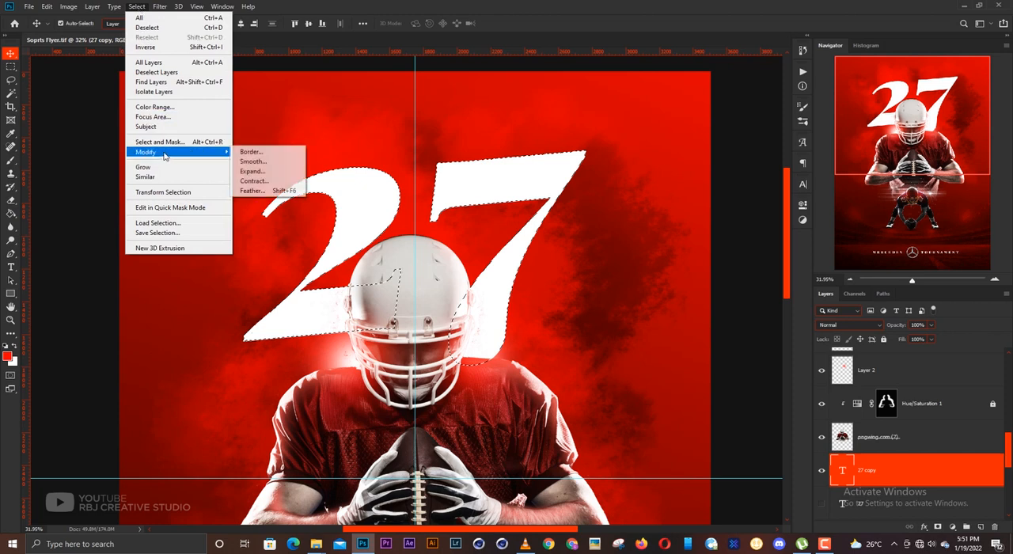
pyautogui.click(269, 181)
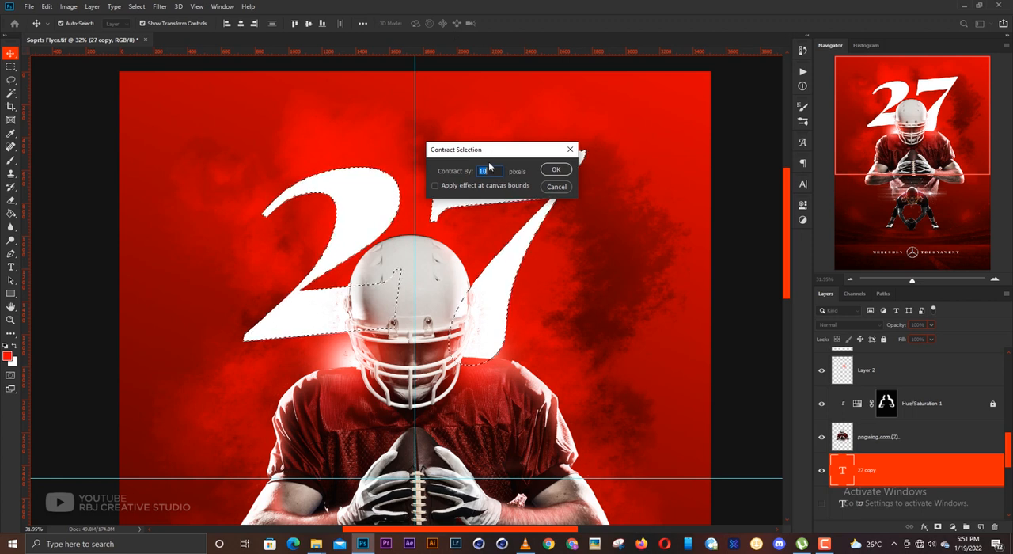
# - Contract the selection of the duplicated 27 by 10 pixels
pyautogui.click(556, 171)
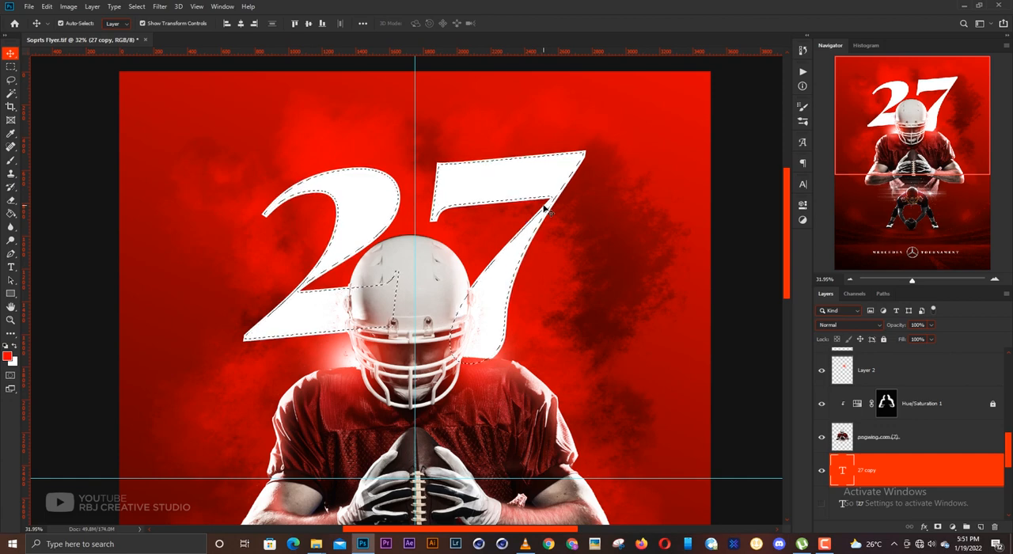
pyautogui.scroll(3, 467, 201)
pyautogui.scroll(-1, 427, 207)
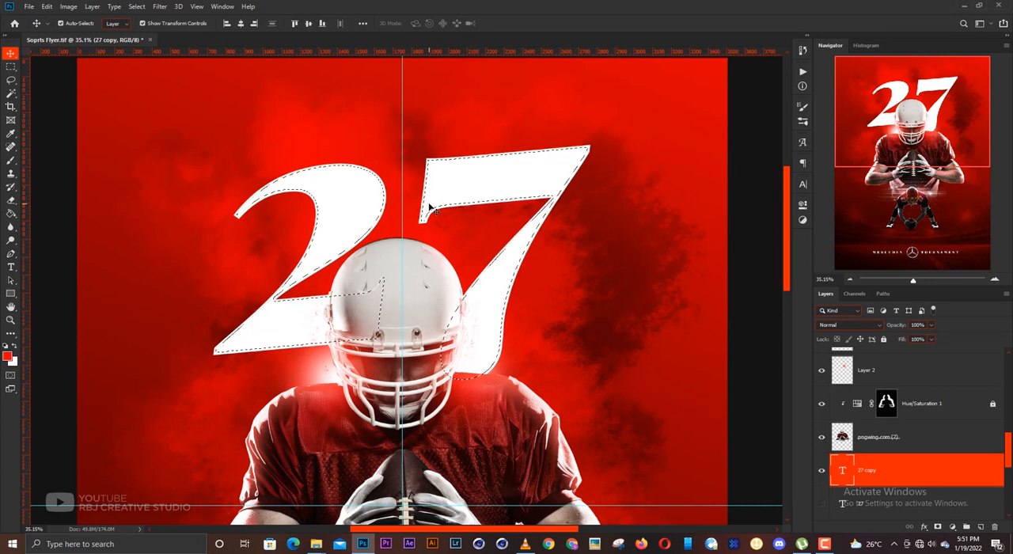
# - Rasterize the 27 copy layer, delete the fill inside the contracted selection to leave an outline, and deselect
pyautogui.rightClick(916, 473)
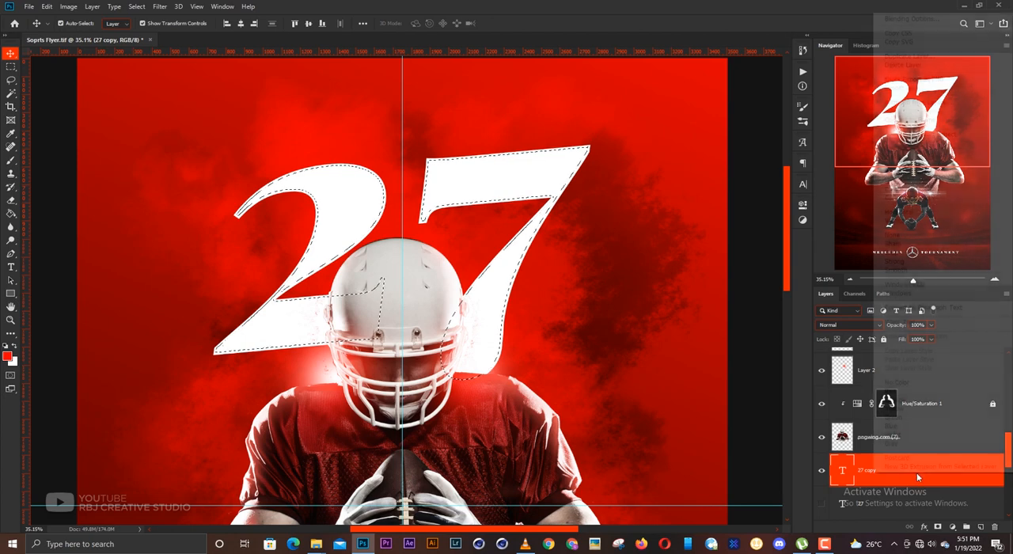
pyautogui.click(911, 173)
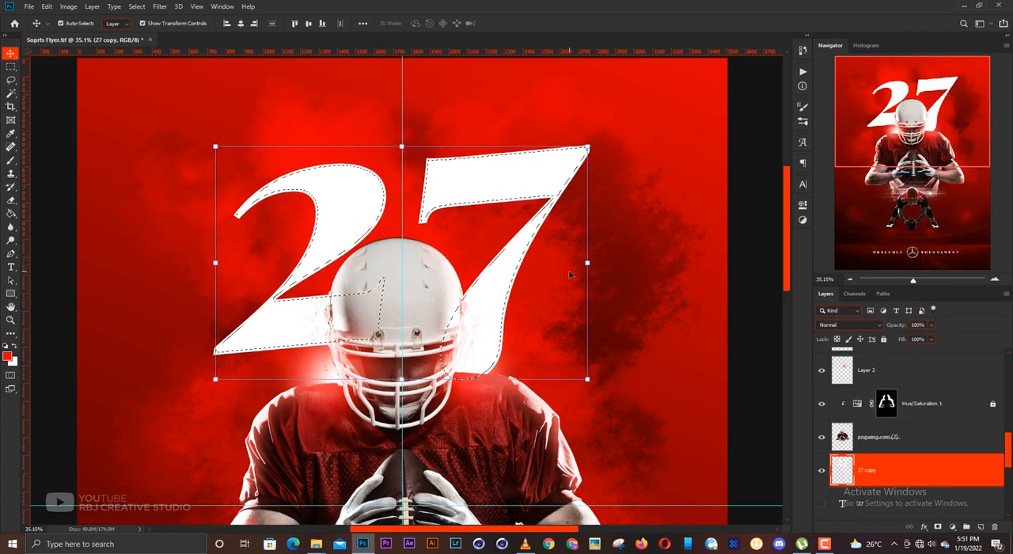
pyautogui.hotkey('ctrl', 'd')
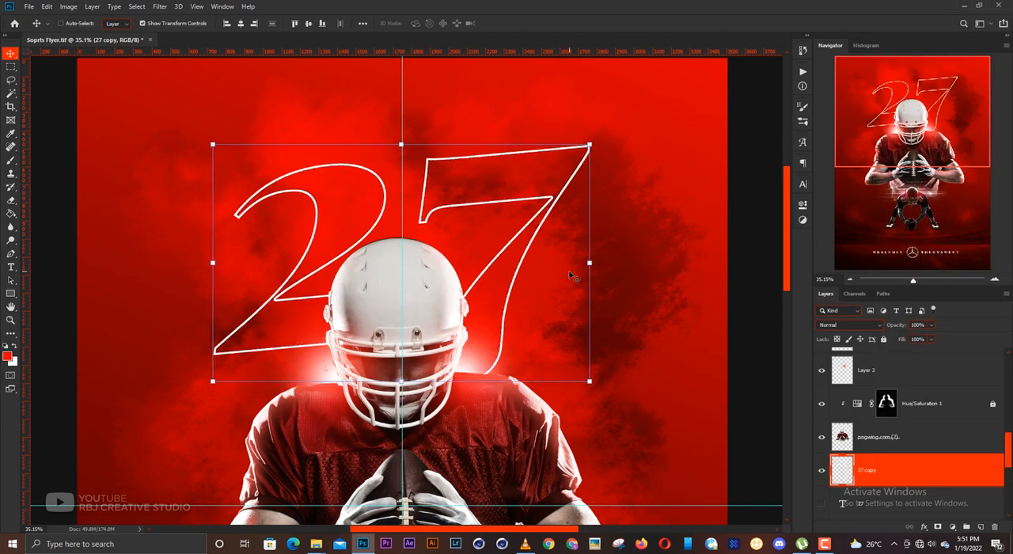
pyautogui.scroll(-3, 525, 238)
pyautogui.scroll(-1, 524, 237)
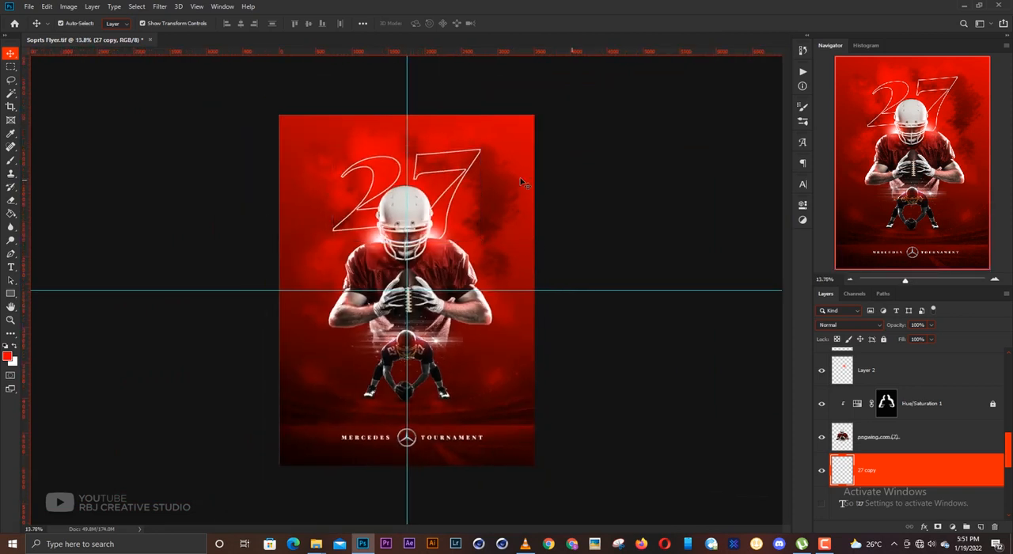
# - Show the original solid 27 text layer beneath the outlined copy
pyautogui.click(469, 167)
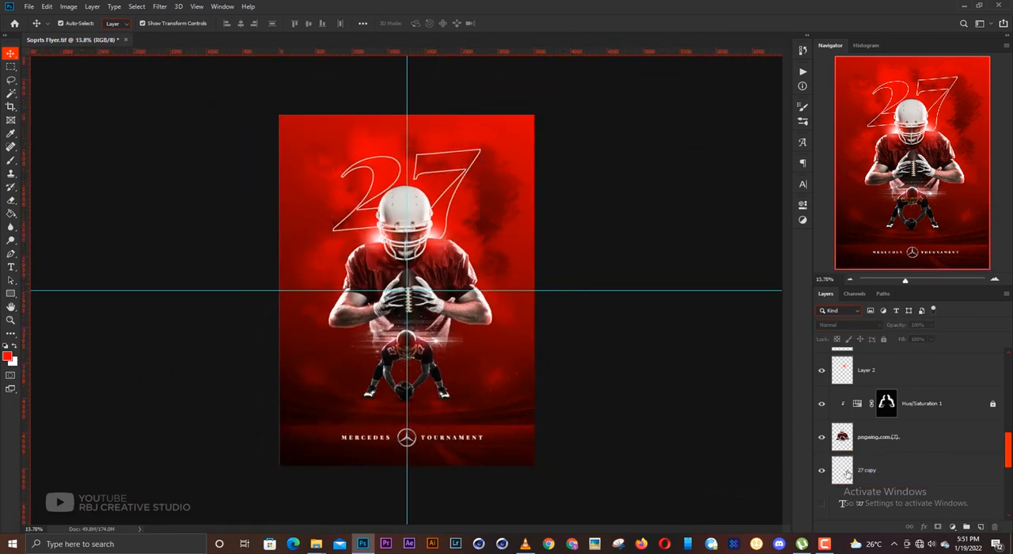
pyautogui.scroll(-1, 871, 469)
pyautogui.scroll(1, 601, 301)
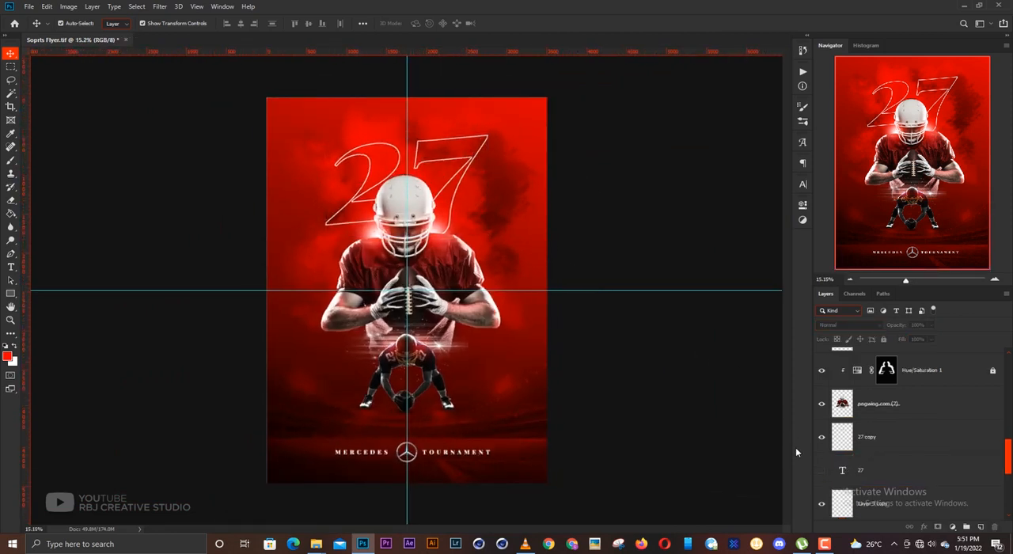
pyautogui.click(821, 471)
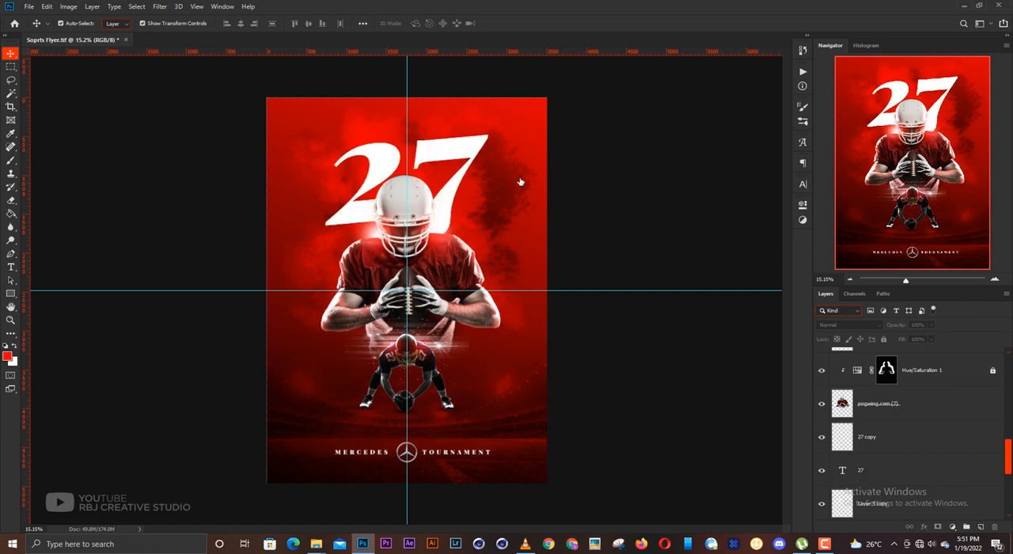
# - Shift the outlined 27 copy slightly to the right of the solid 27 as an offset outline
pyautogui.scroll(5, 488, 190)
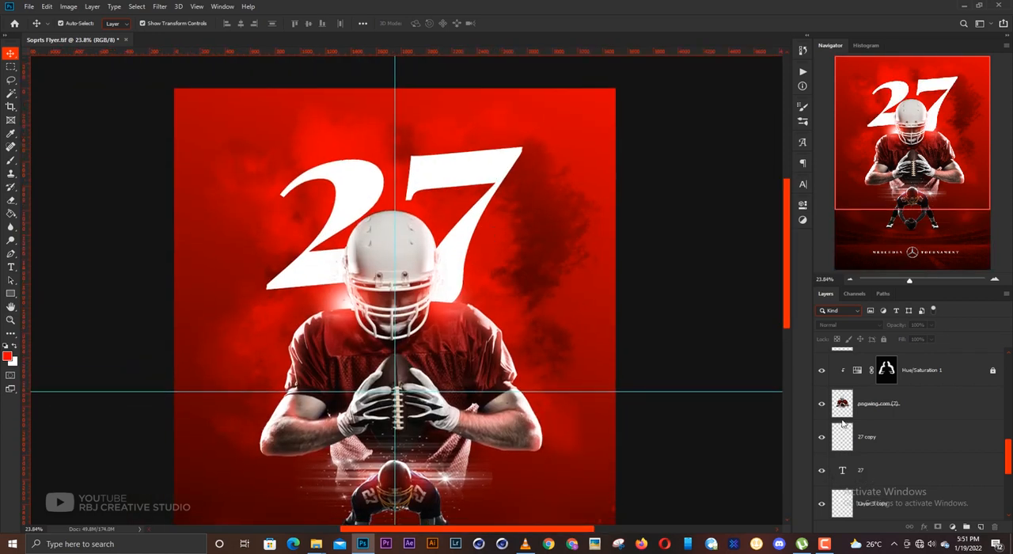
pyautogui.click(871, 442)
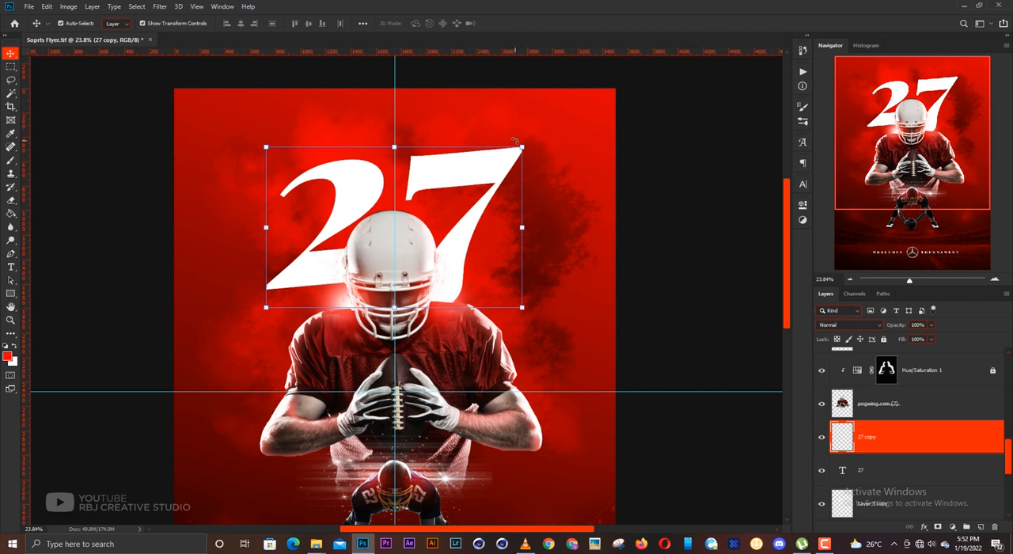
pyautogui.hotkey('ctrl', 't')
pyautogui.moveTo(497, 209); pyautogui.dragTo(498, 208)
pyautogui.press('Return')
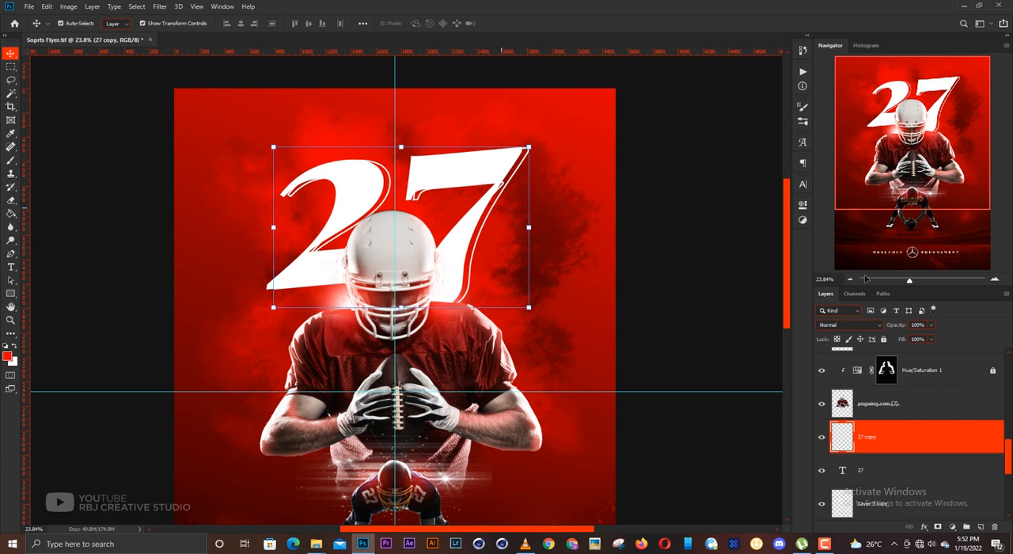
# - Lower the 27 copy layer's opacity to about 58% and lock the layer
pyautogui.click(931, 325)
pyautogui.moveTo(932, 339); pyautogui.dragTo(914, 338)
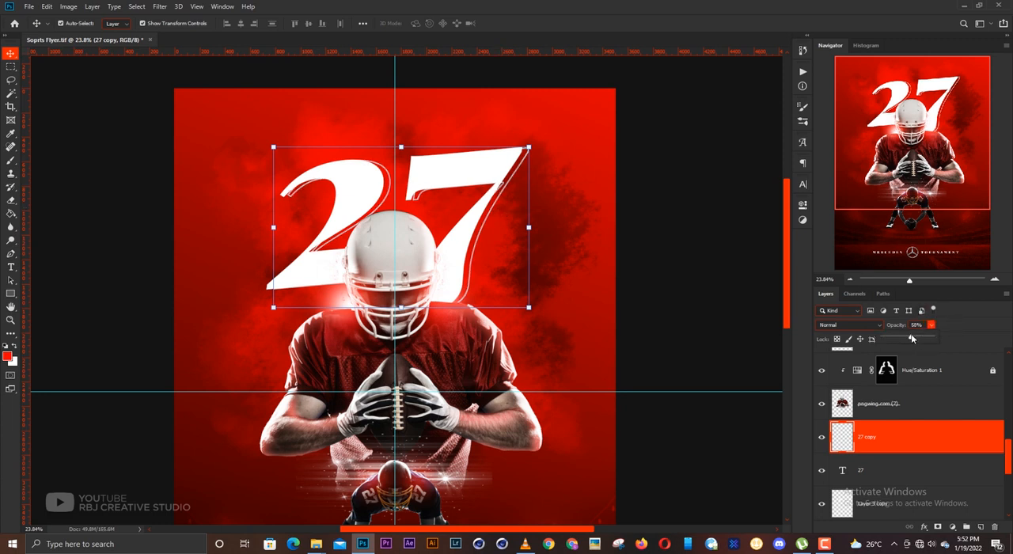
pyautogui.click(888, 435)
pyautogui.click(883, 340)
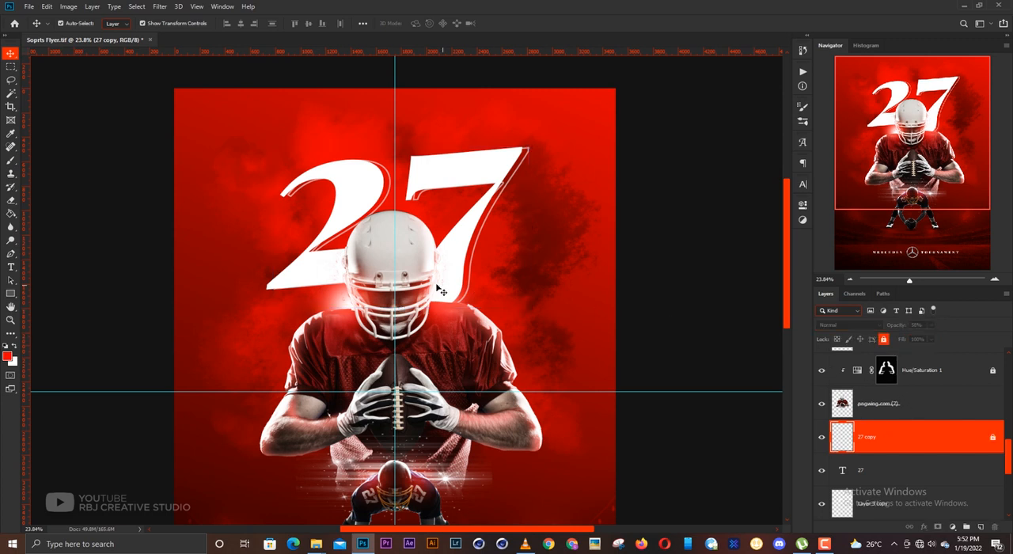
# - Add a new empty layer directly above 27 copy and set the foreground colour to black
pyautogui.scroll(2, 376, 270)
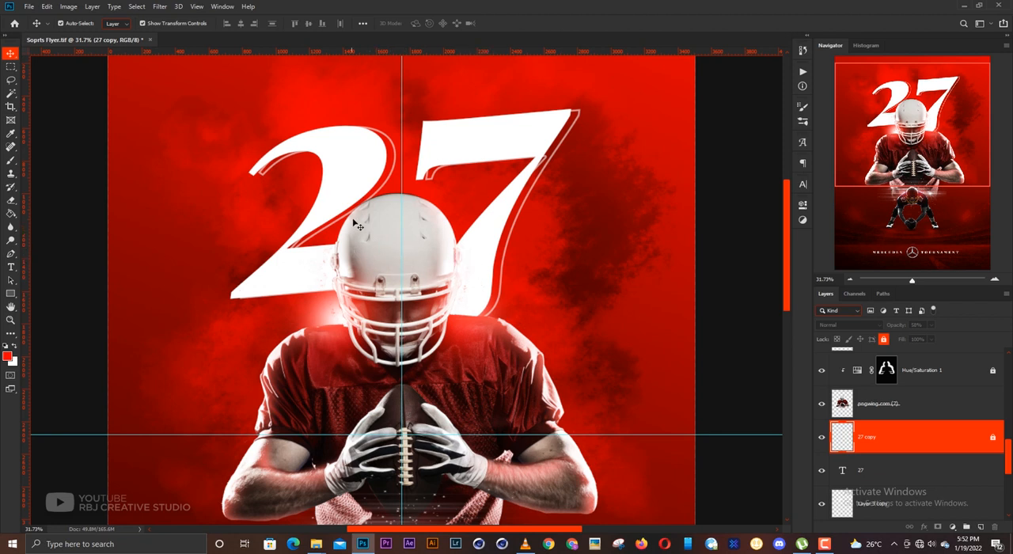
pyautogui.moveTo(397, 250); pyautogui.dragTo(421, 268)
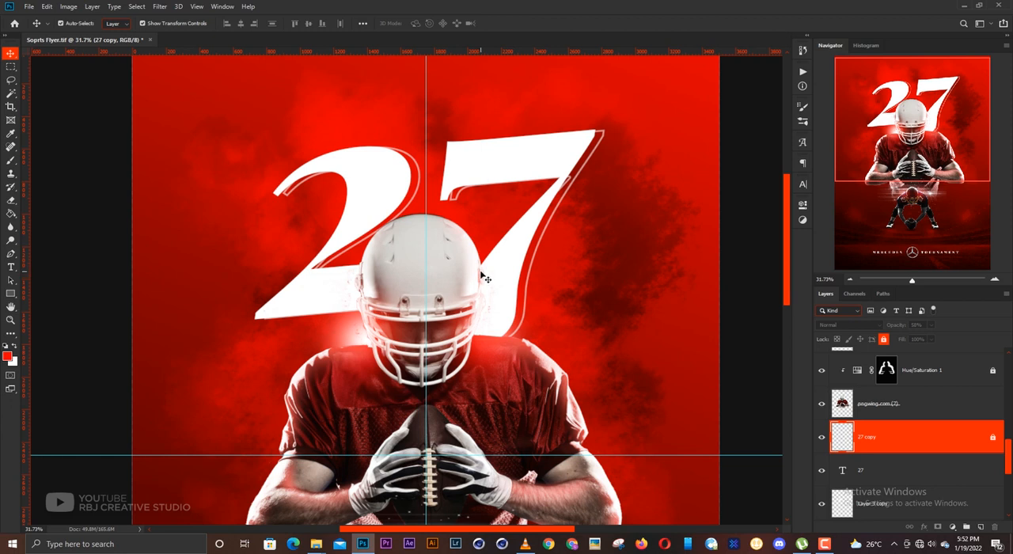
pyautogui.click(980, 527)
pyautogui.click(5, 356)
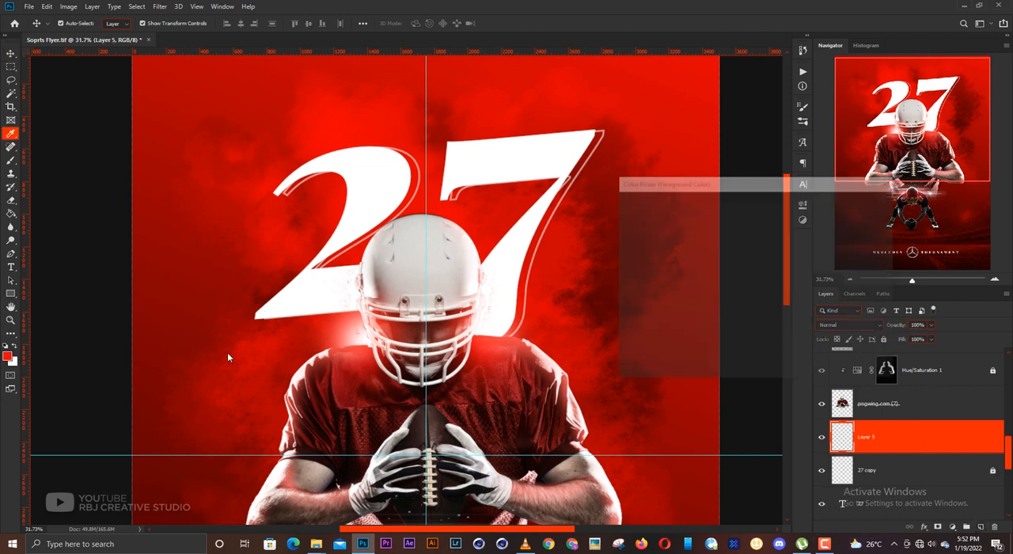
pyautogui.moveTo(693, 330); pyautogui.dragTo(656, 383)
pyautogui.press('Return')
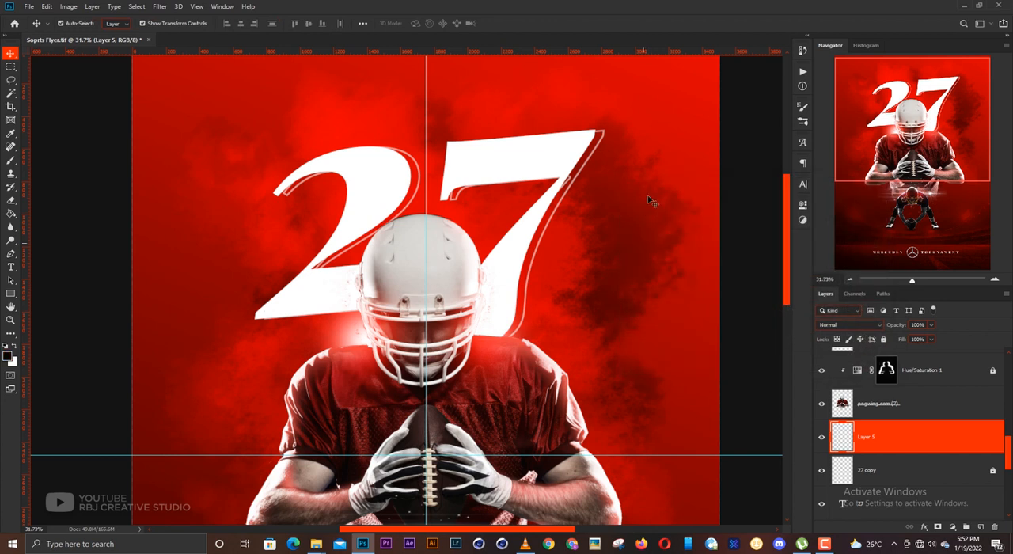
# - Paint soft black shadows behind both sides of the large player's helmet with a 300 px brush
pyautogui.press('b')
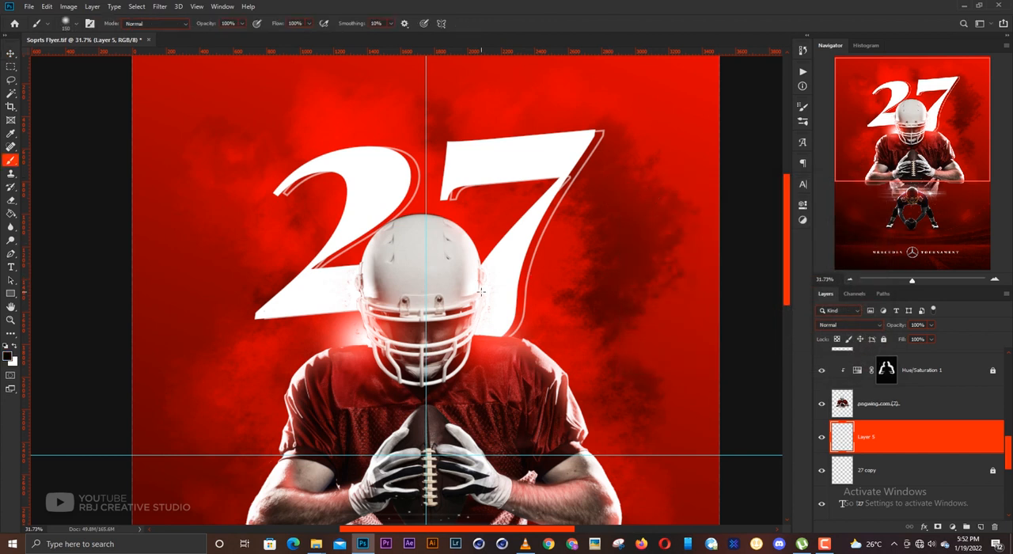
pyautogui.press(']')
pyautogui.press(']')
pyautogui.press(']')
pyautogui.press(']')
pyautogui.press(']')
pyautogui.press(']')
pyautogui.moveTo(374, 273); pyautogui.dragTo(371, 304)
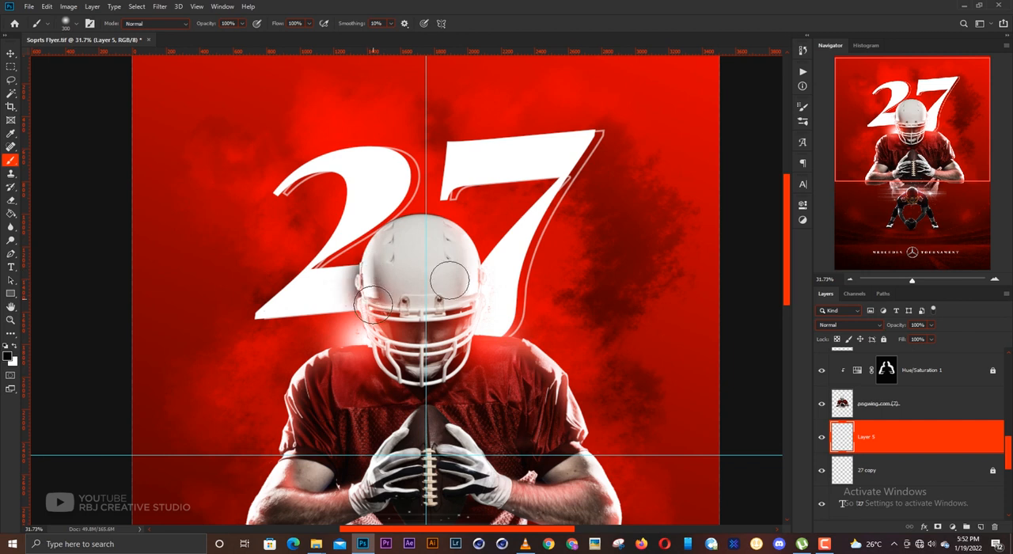
pyautogui.moveTo(456, 278)
pyautogui.mouseDown()
pyautogui.moveTo(469, 277)
pyautogui.moveTo(473, 294)
pyautogui.moveTo(451, 330)
pyautogui.mouseUp()
# - Reduce the opacity of the helmet shadow layer, Layer 5, to about 39% and deselect it
pyautogui.press('v')
pyautogui.click(931, 324)
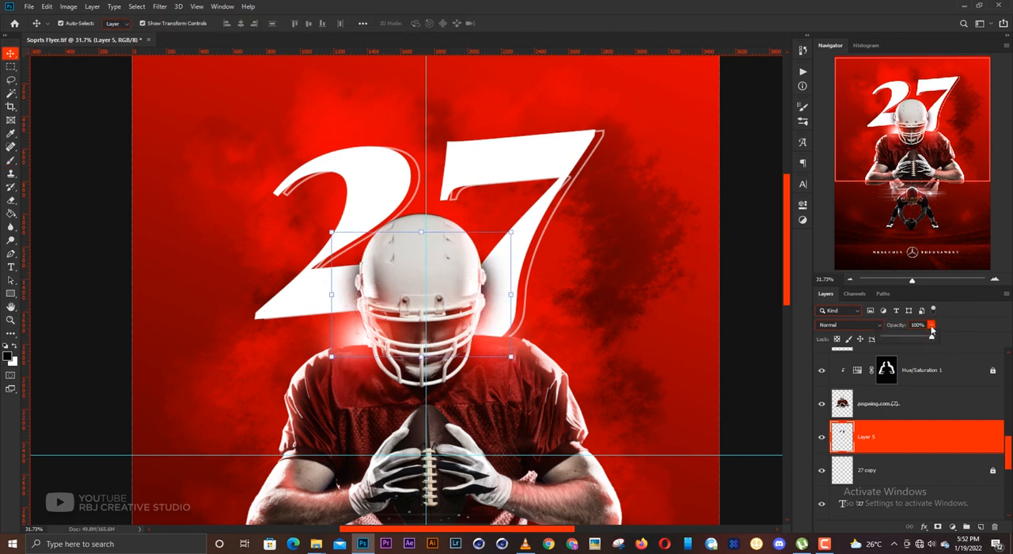
pyautogui.moveTo(898, 338); pyautogui.dragTo(902, 340)
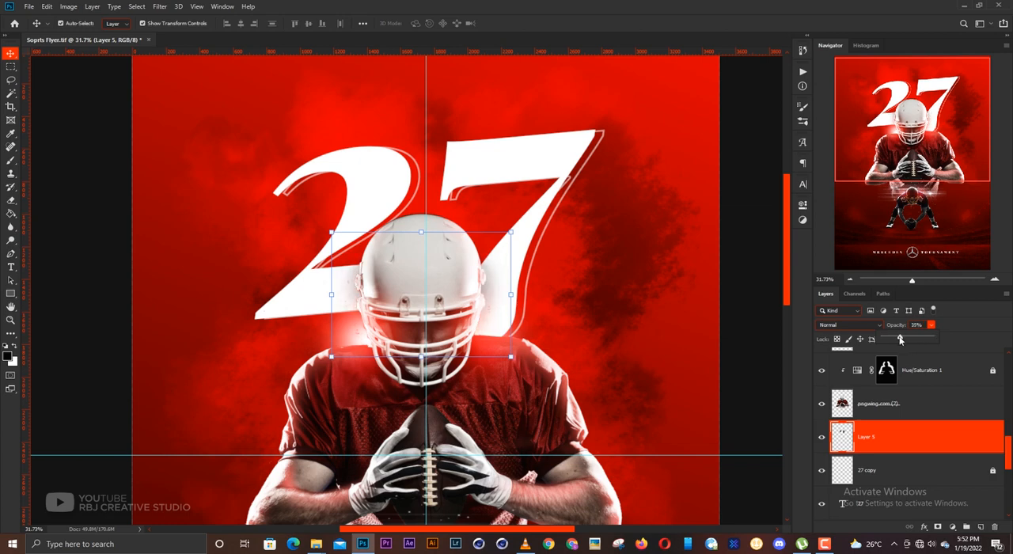
pyautogui.click(770, 280)
pyautogui.click(770, 281)
pyautogui.scroll(-7, 505, 282)
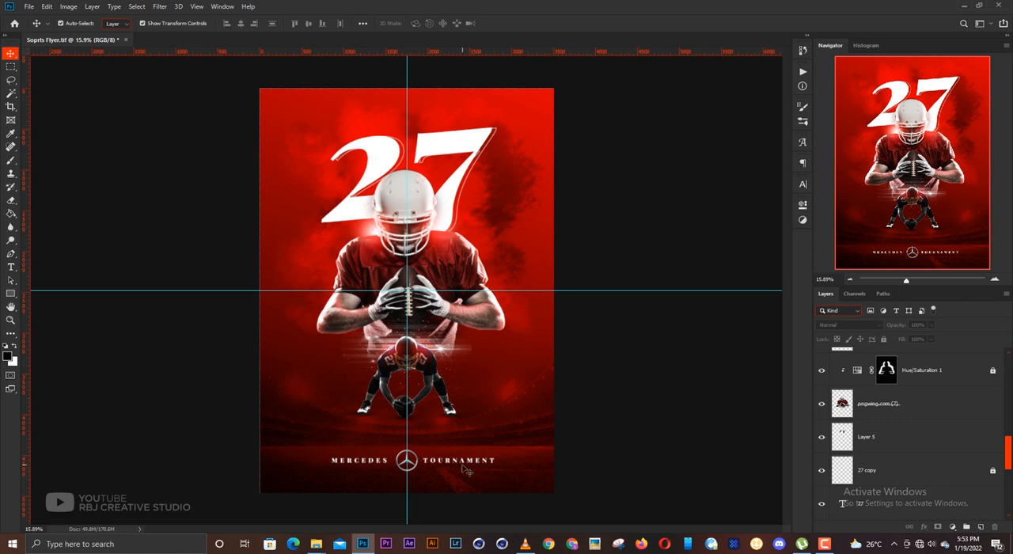
# - Select the solid 27 text layer and open its text for editing
pyautogui.click(459, 142)
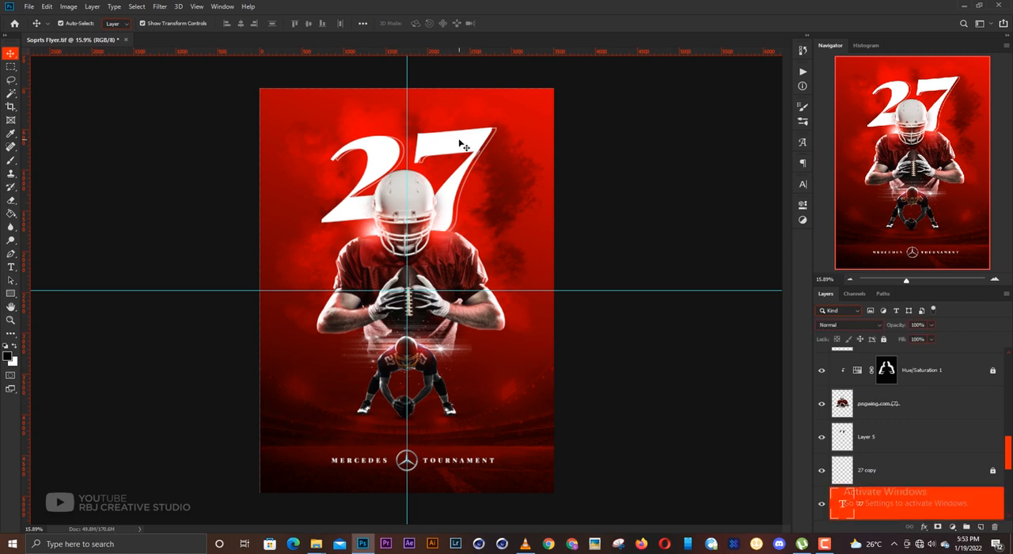
pyautogui.scroll(-1, 866, 480)
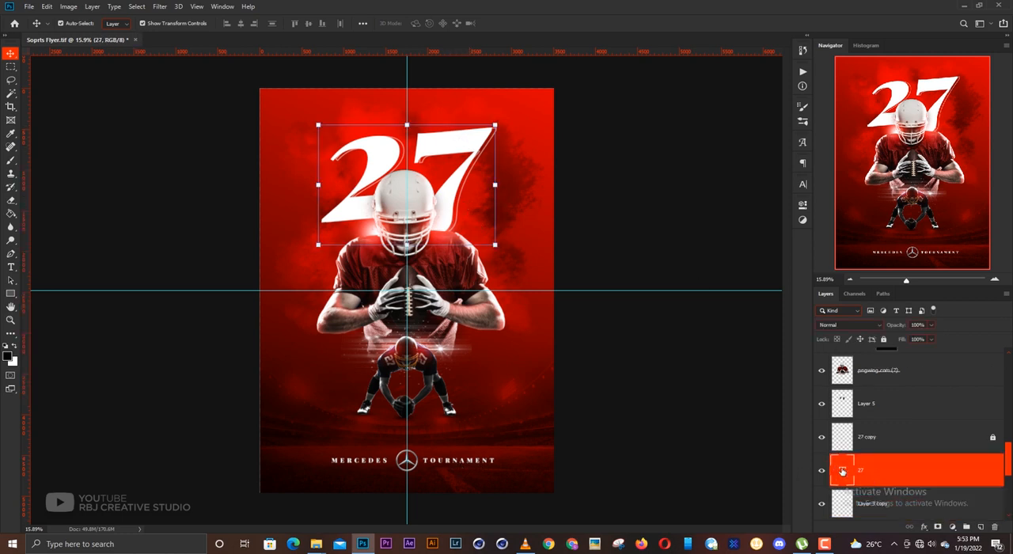
pyautogui.doubleClick(842, 471)
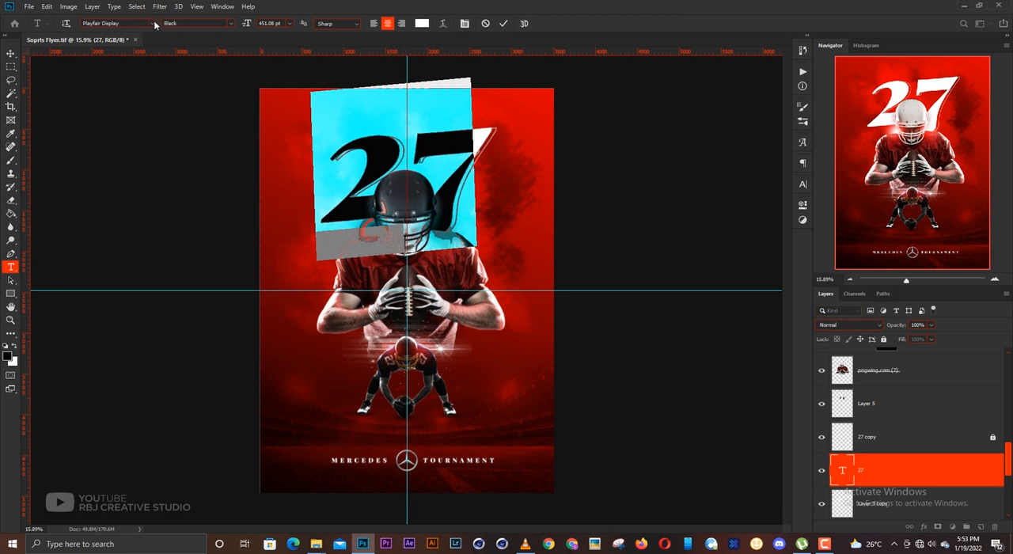
pyautogui.click(155, 24)
pyautogui.press('Escape')
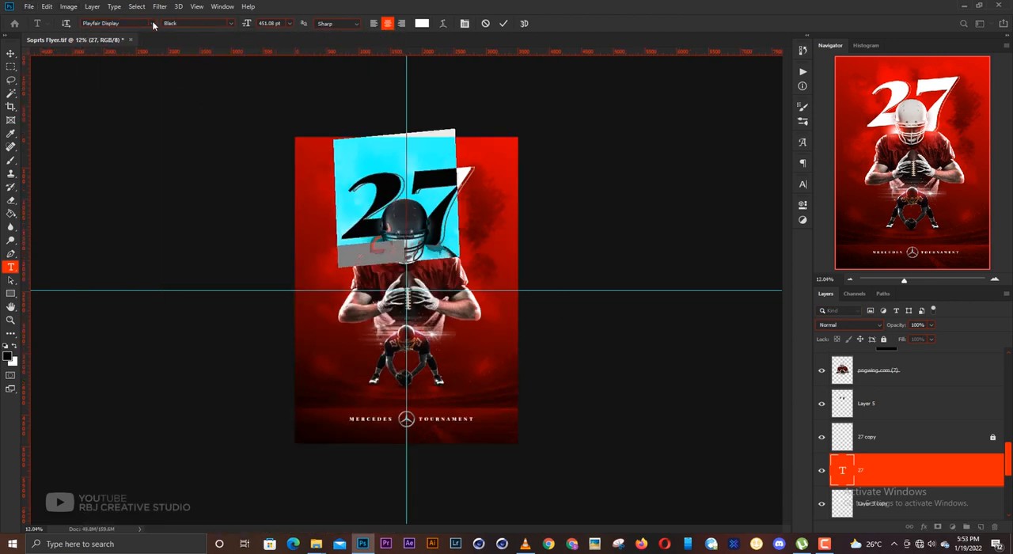
# - Change the 27 text's font to Battlefield Bold Italic and commit the edit
pyautogui.click(152, 22)
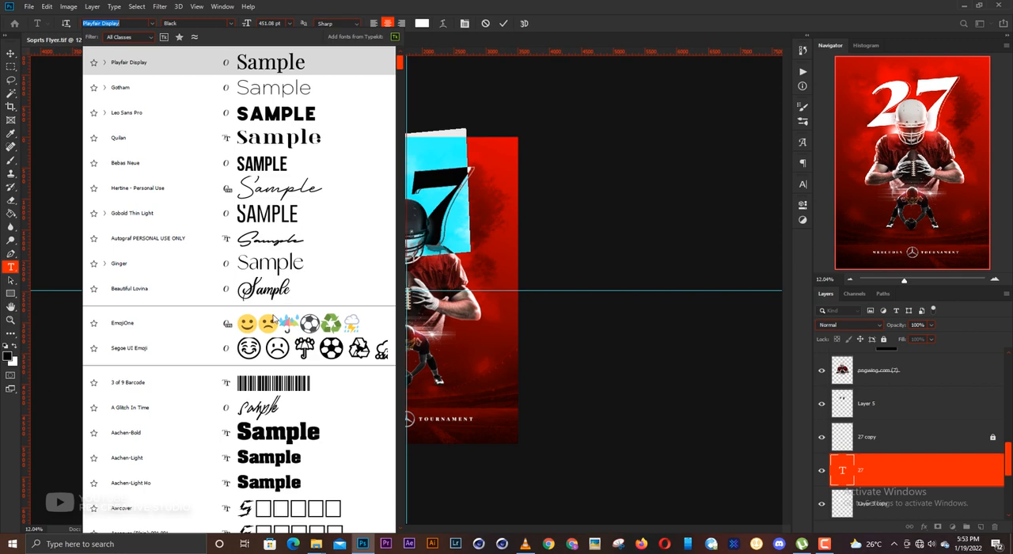
pyautogui.scroll(-10, 270, 324)
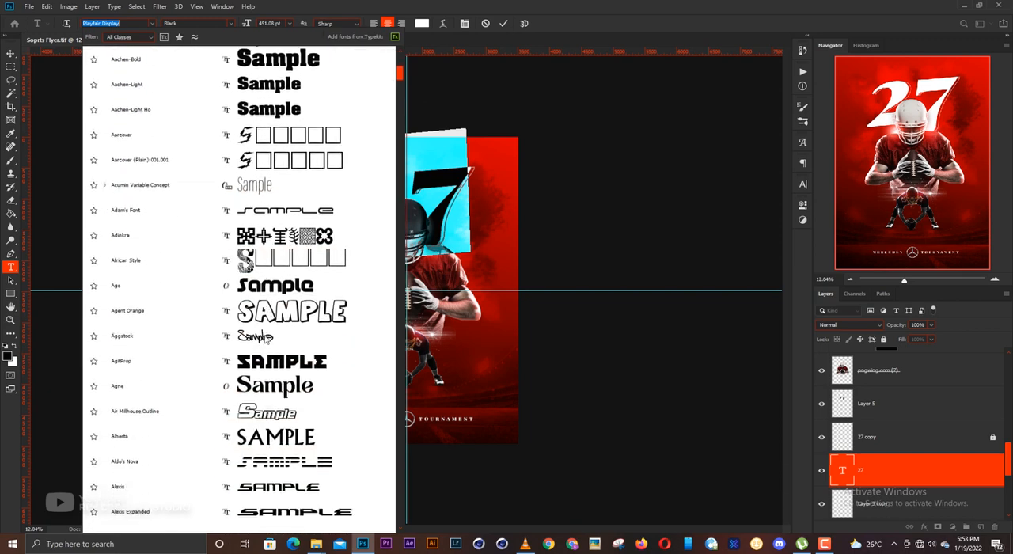
pyautogui.scroll(-5, 273, 306)
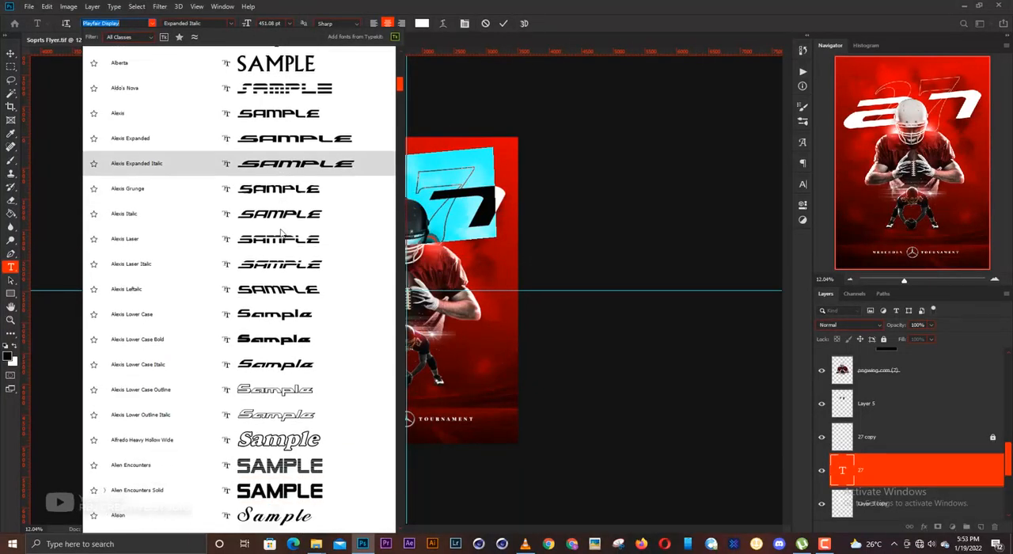
pyautogui.scroll(-6, 270, 252)
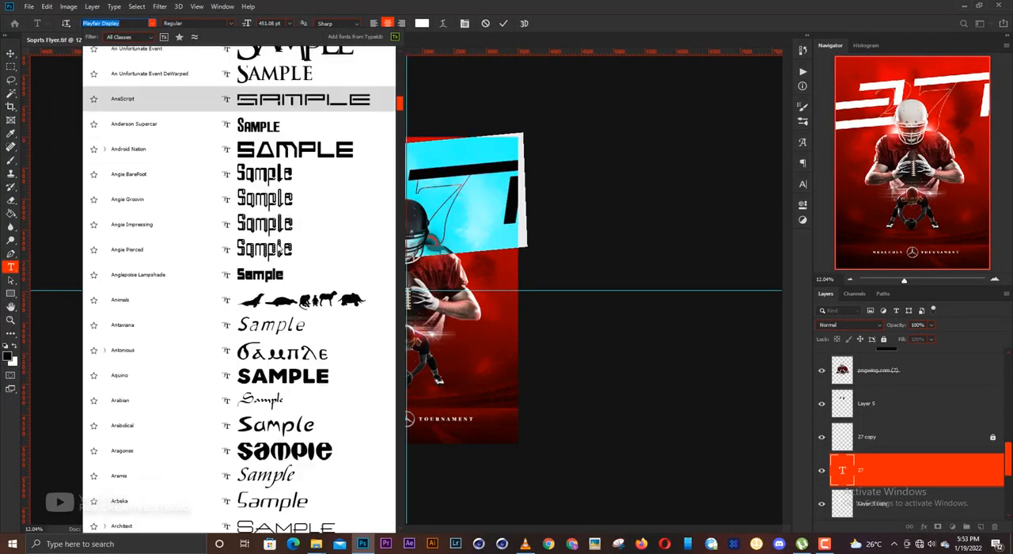
pyautogui.scroll(-5, 276, 255)
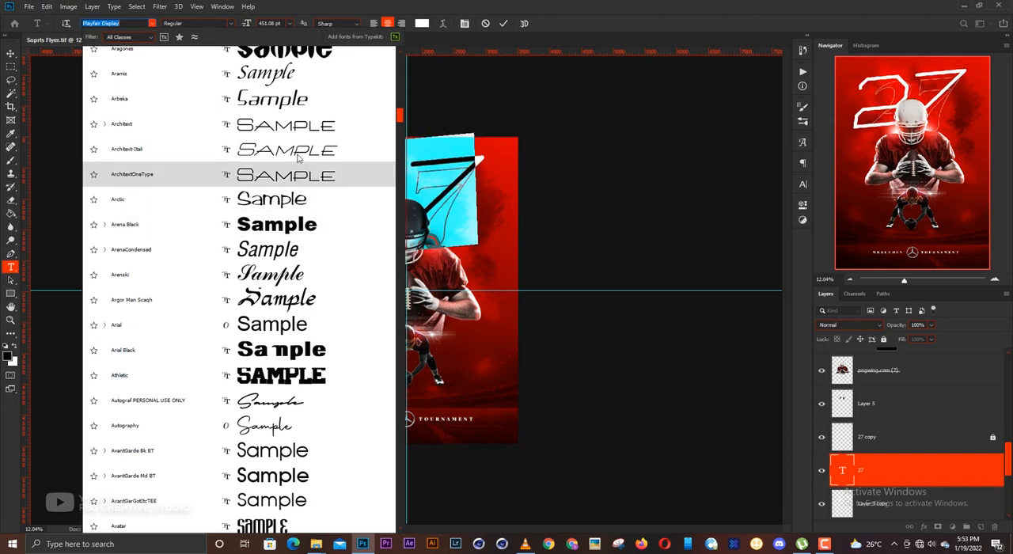
pyautogui.scroll(-5, 297, 131)
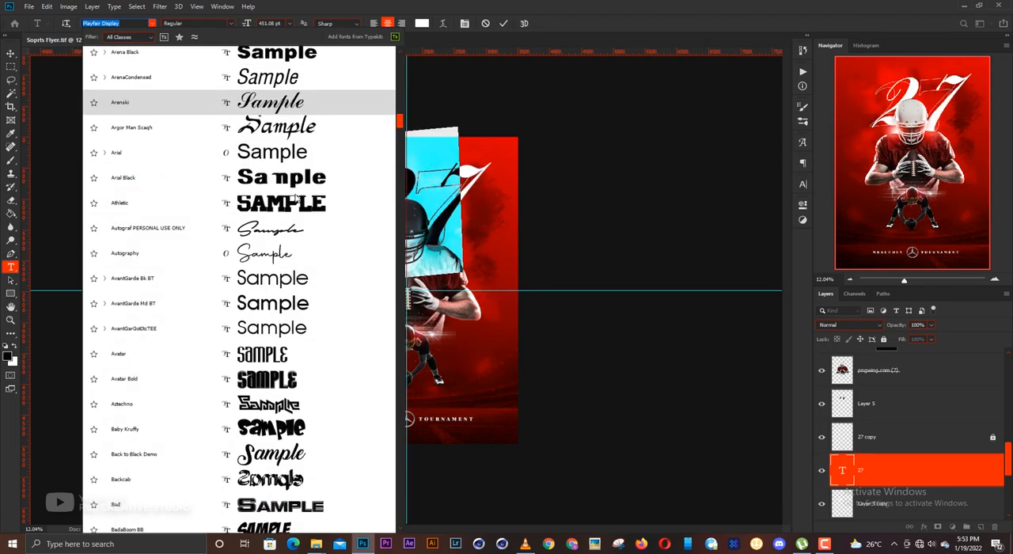
pyautogui.scroll(-4, 285, 309)
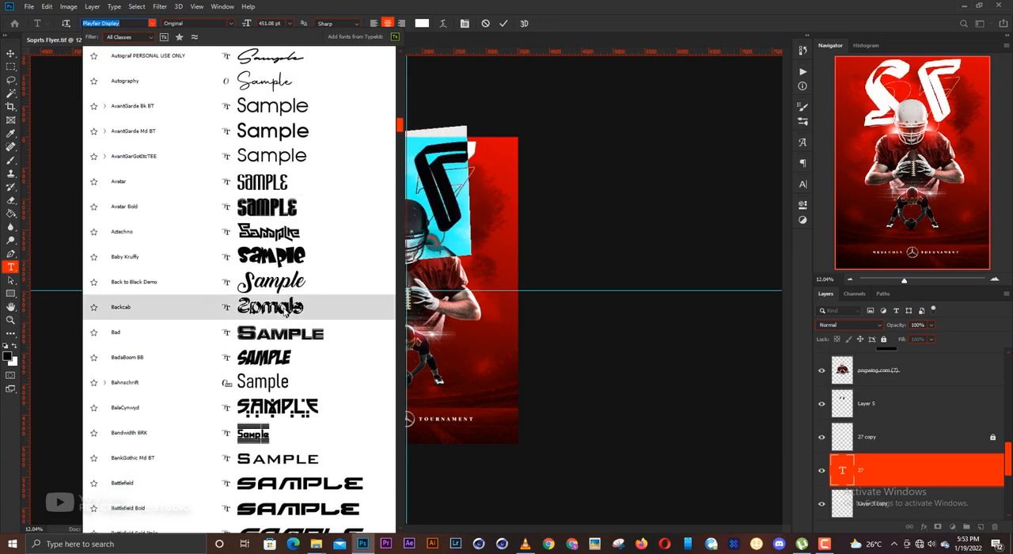
pyautogui.scroll(-6, 283, 288)
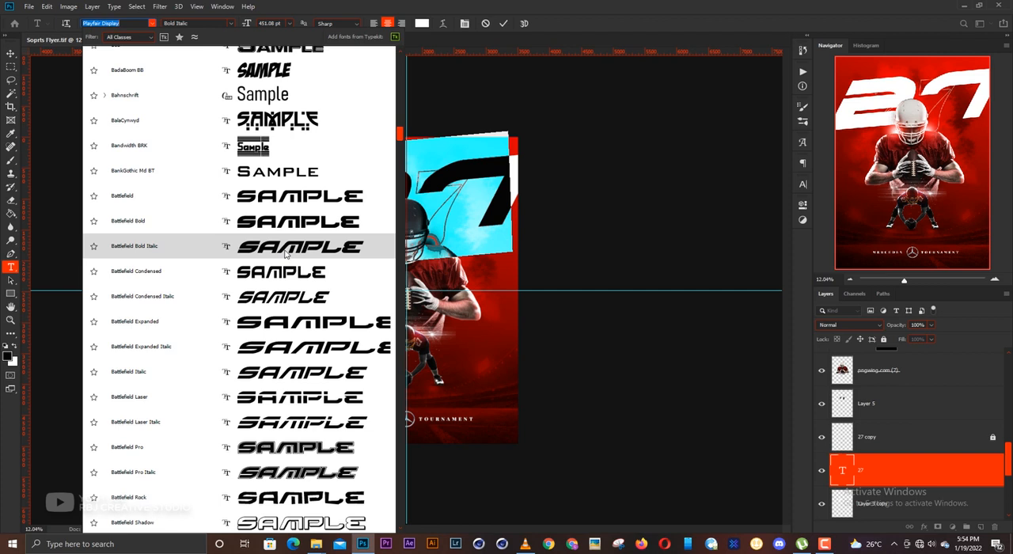
pyautogui.click(286, 248)
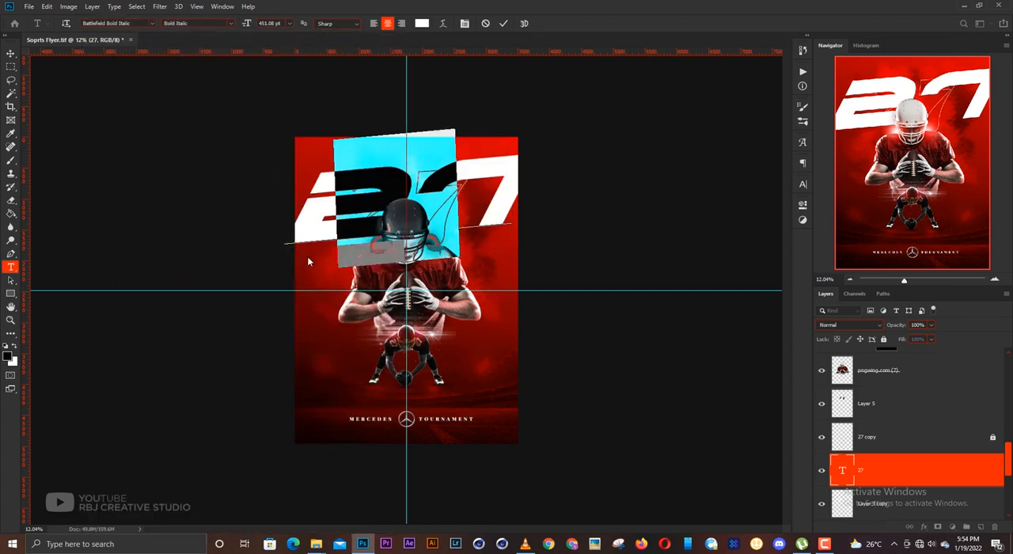
pyautogui.hotkey('ctrl', 'Return')
pyautogui.press('v')
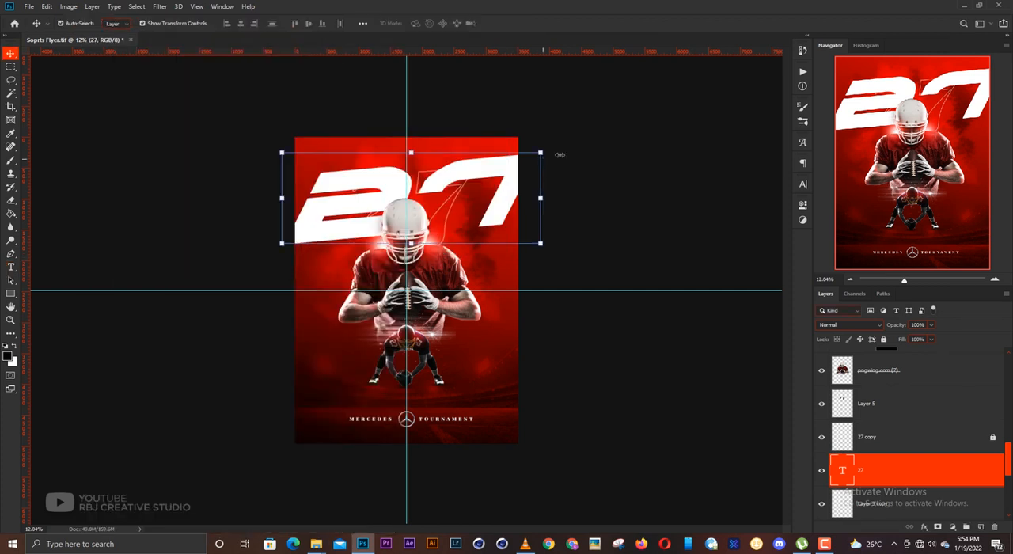
# - Scale the 27 text down about its centre to about 343 pt so it fits within the poster's width
pyautogui.hotkey('ctrl', 't')
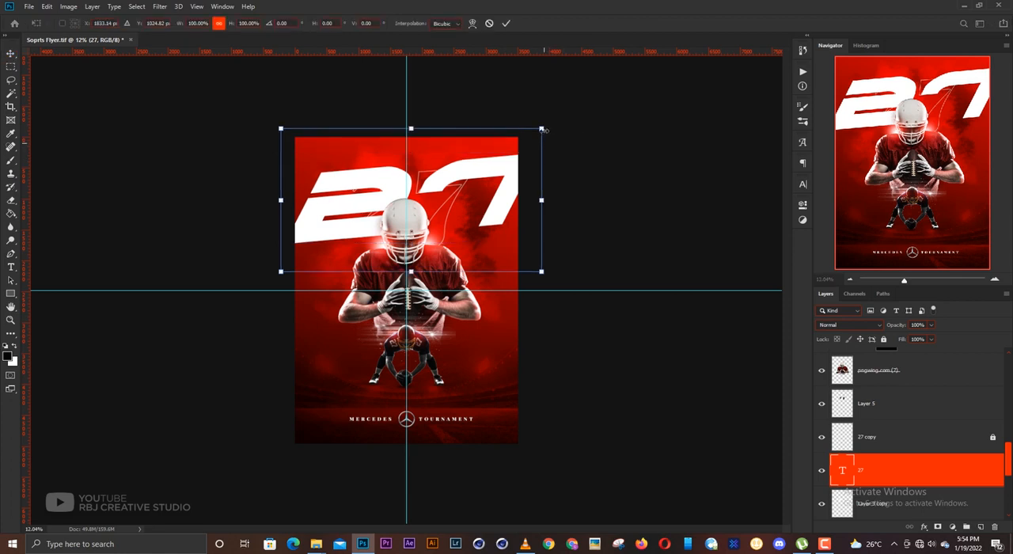
pyautogui.moveTo(523, 138)
pyautogui.mouseDown()
pyautogui.moveTo(532, 132)
pyautogui.moveTo(509, 145)
pyautogui.mouseUp()
pyautogui.press('Return')
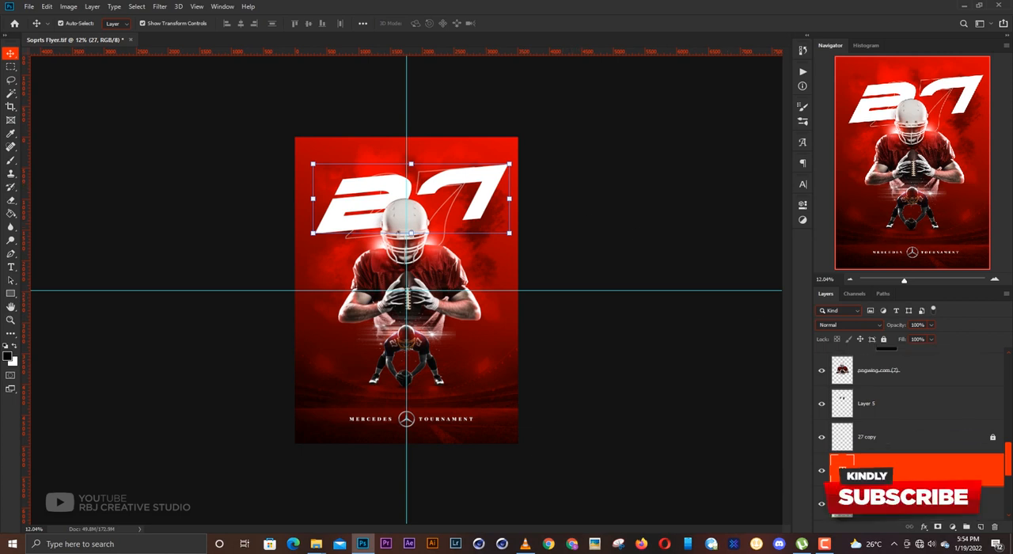
# - Replace the content of the solid 27 text layer with the player's surname
pyautogui.press('t')
pyautogui.press('Return')
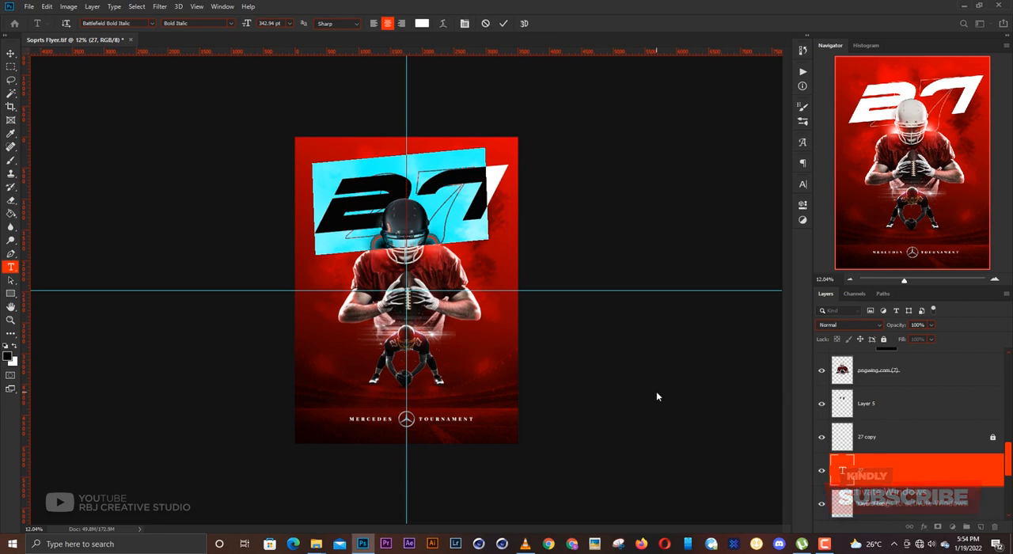
pyautogui.write('WARRI')
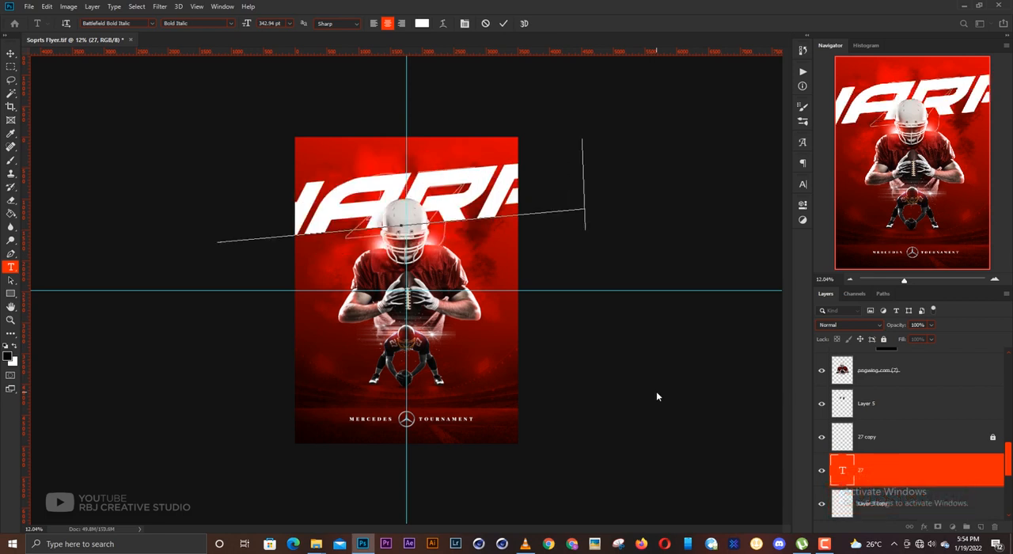
pyautogui.write('O')
pyautogui.hotkey('ctrl', 'Return')
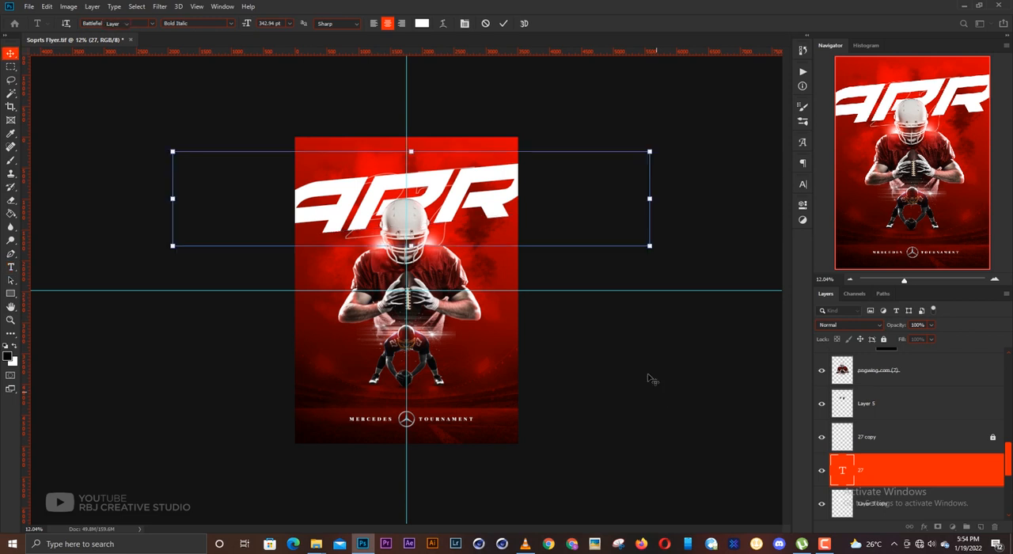
# - Scale the surname text down about its centre to about 138 pt so it fits inside the poster
pyautogui.press('v')
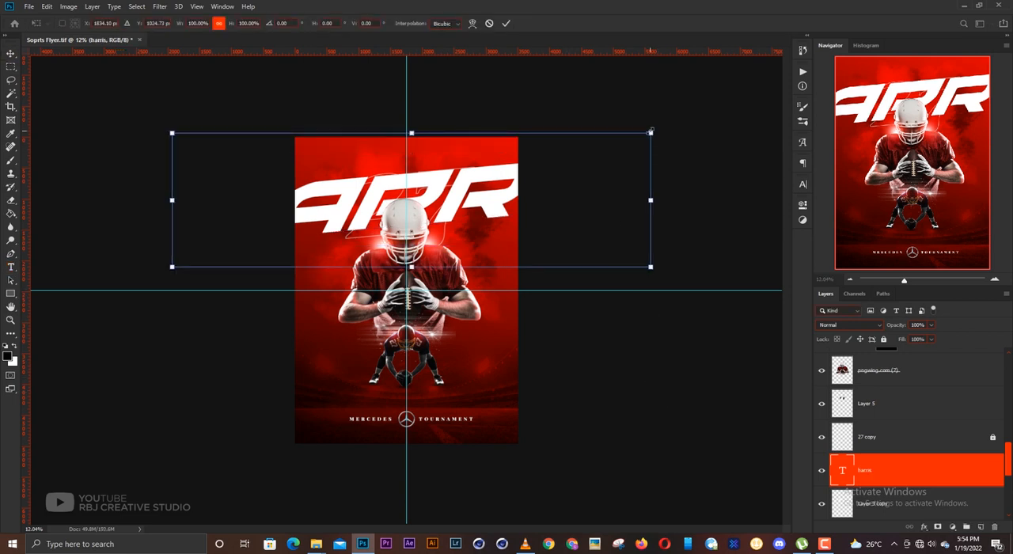
pyautogui.moveTo(650, 131); pyautogui.dragTo(506, 181)
pyautogui.press('Return')
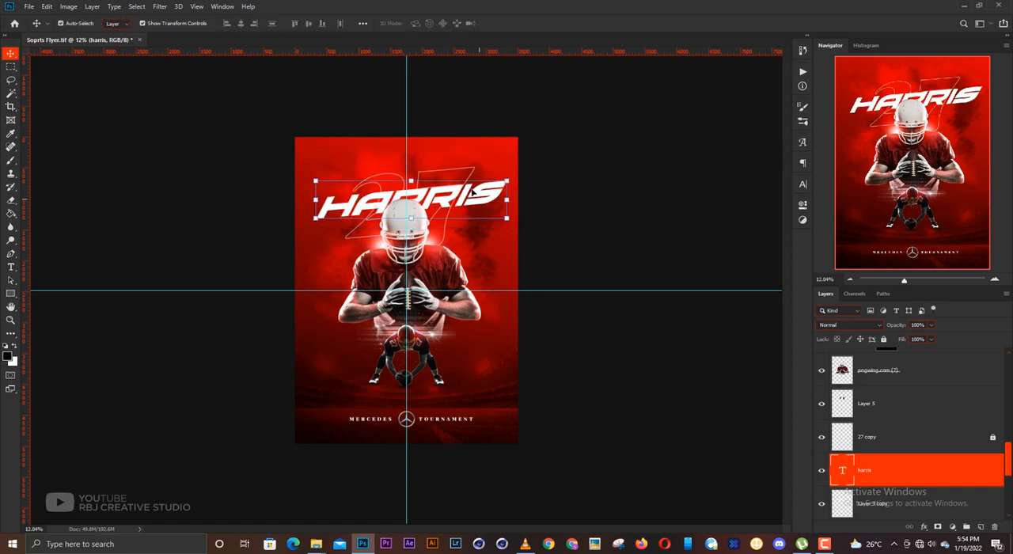
# - Centre the surname text on the vertical guide and shift it slightly lower behind the helmet
pyautogui.scroll(6, 412, 246)
pyautogui.moveTo(445, 198); pyautogui.dragTo(469, 273)
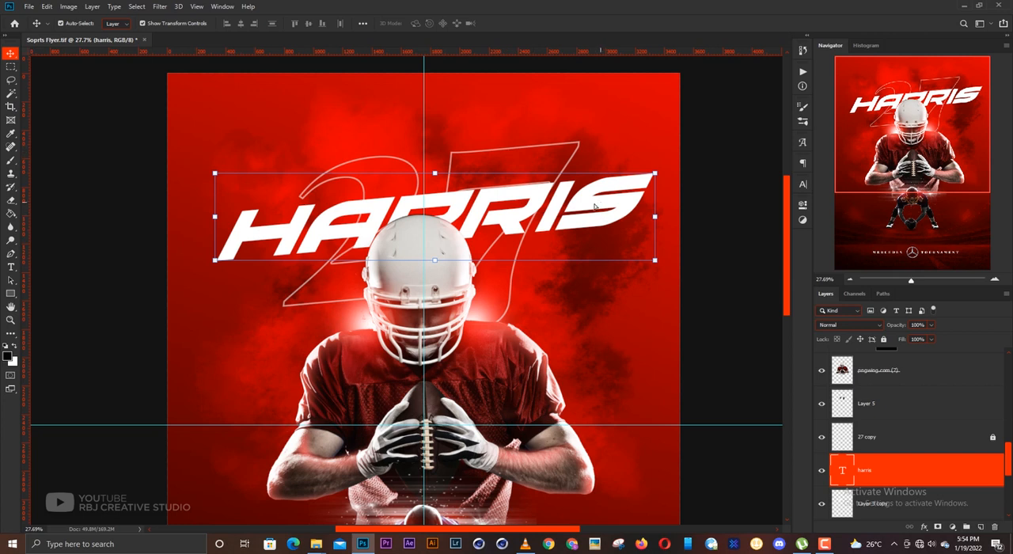
pyautogui.moveTo(595, 206); pyautogui.dragTo(583, 207)
pyautogui.hotkey('ctrl', 't')
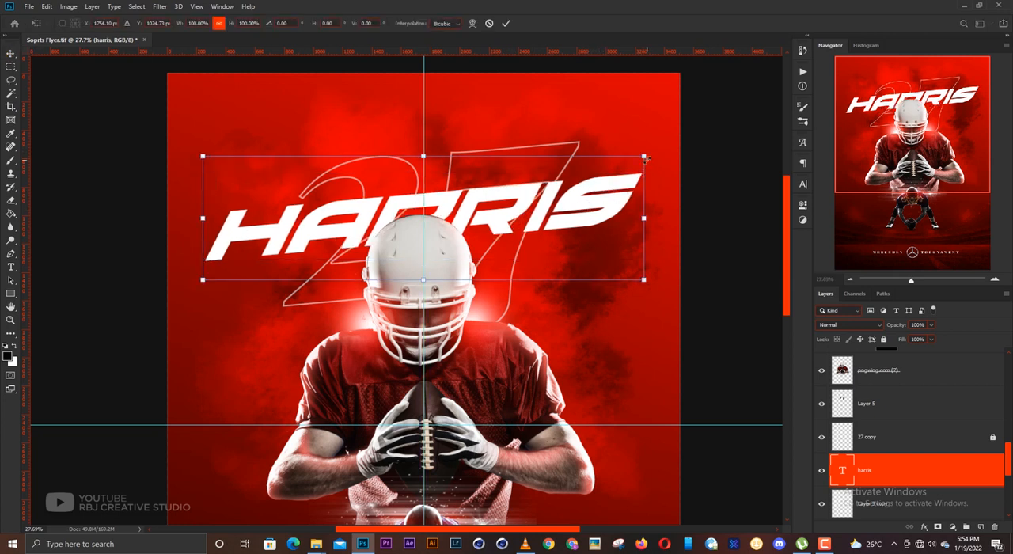
pyautogui.press('Return')
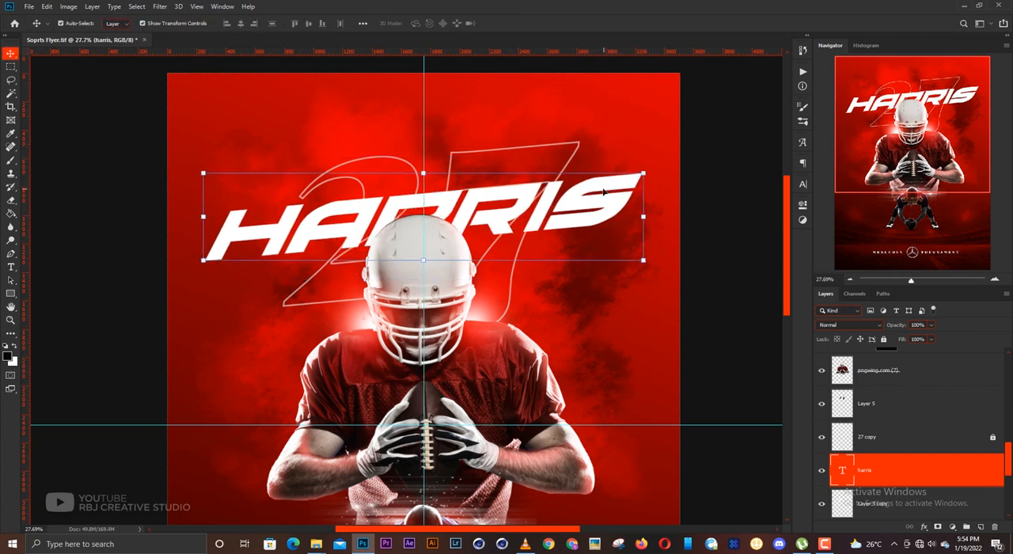
pyautogui.moveTo(577, 206); pyautogui.dragTo(577, 214)
# - Unlock the outlined 27 copy layer and delete it
pyautogui.scroll(-1, 578, 215)
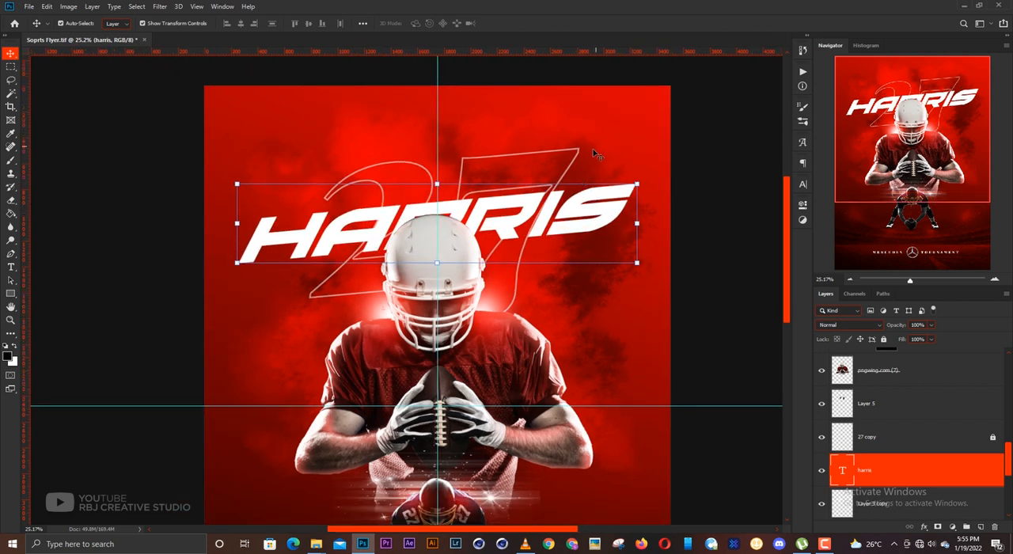
pyautogui.scroll(-2, 488, 241)
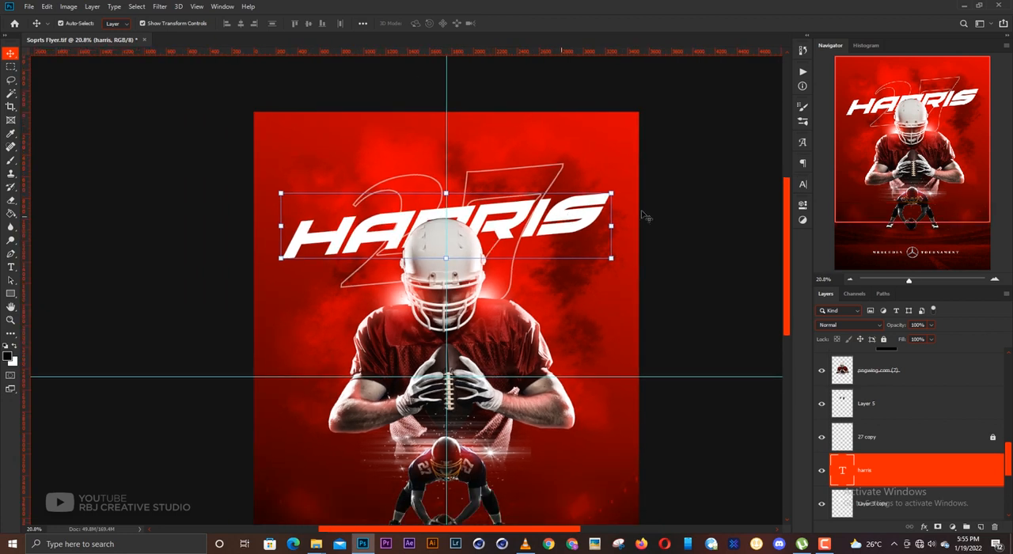
pyautogui.click(880, 437)
pyautogui.click(883, 339)
pyautogui.press('Delete')
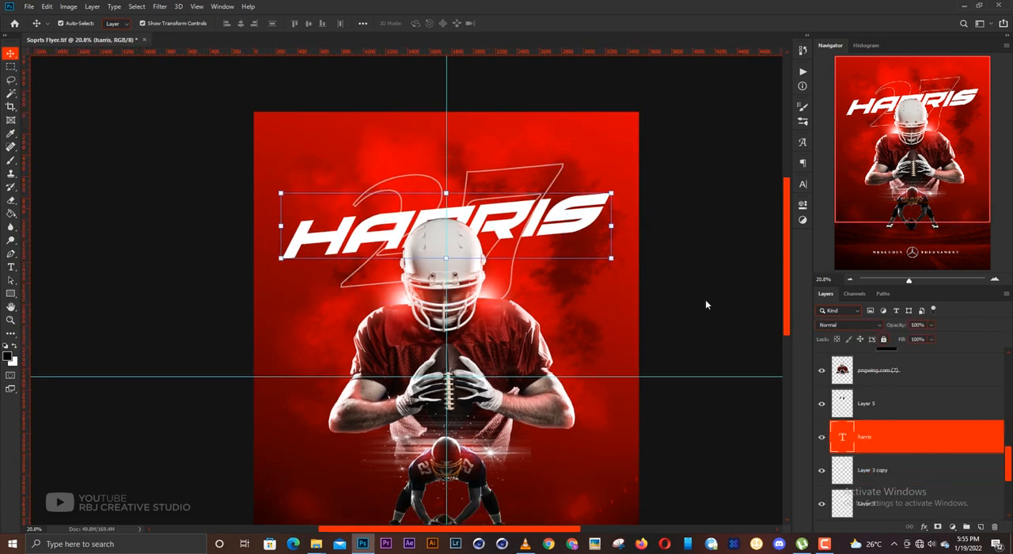
# - Duplicate the surname text layer and change the text of the lower one to 27
pyautogui.hotkey('ctrl', 'j')
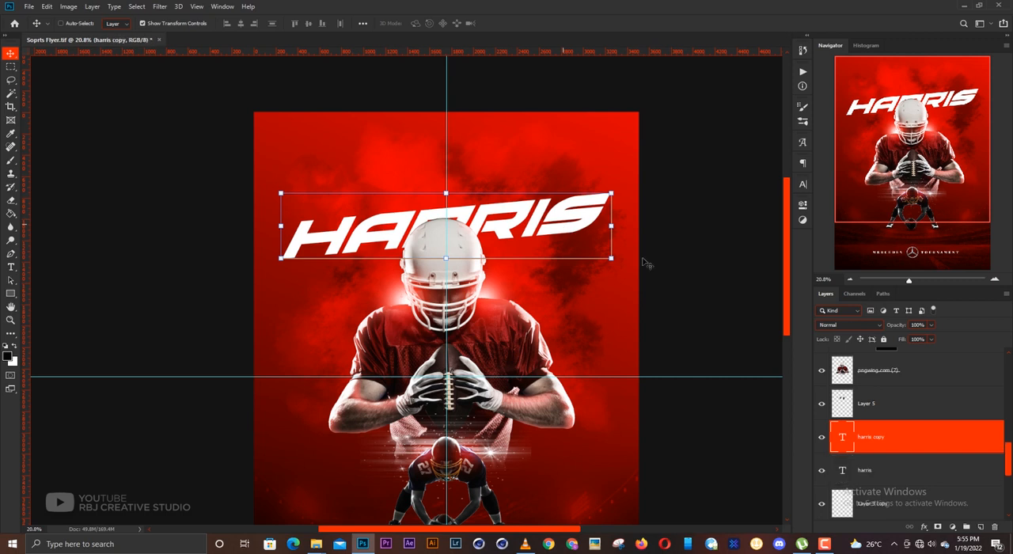
pyautogui.click(844, 472)
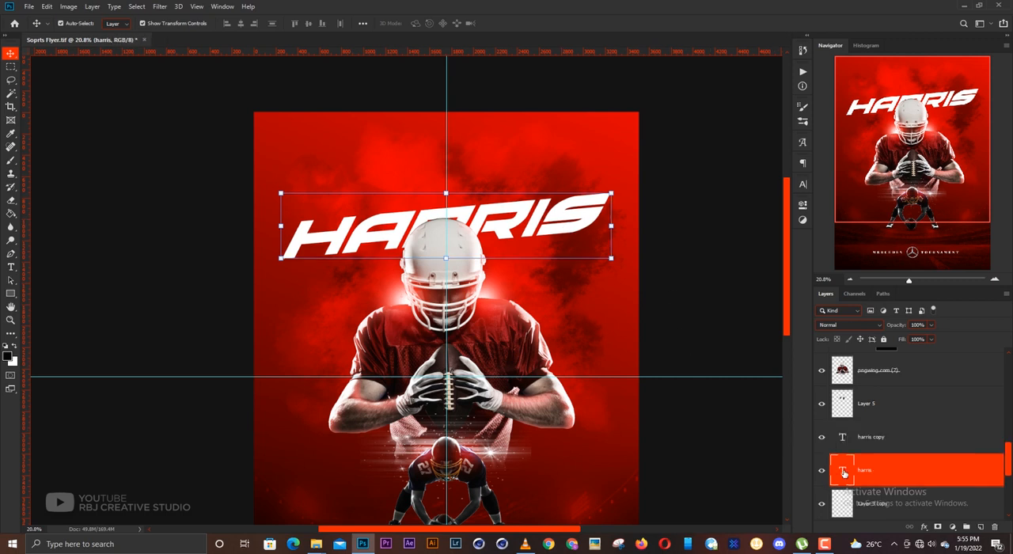
pyautogui.doubleClick(842, 470)
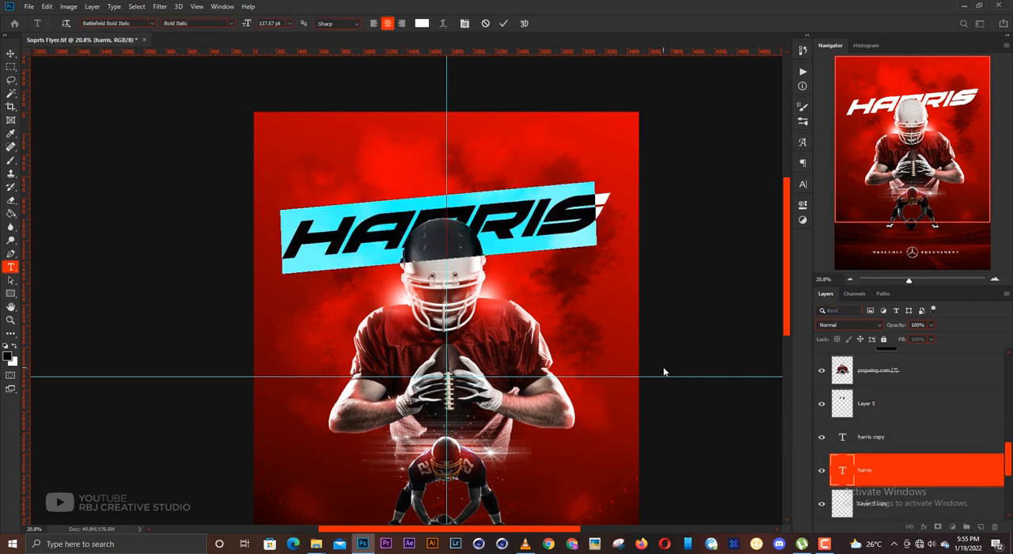
pyautogui.write('fo')
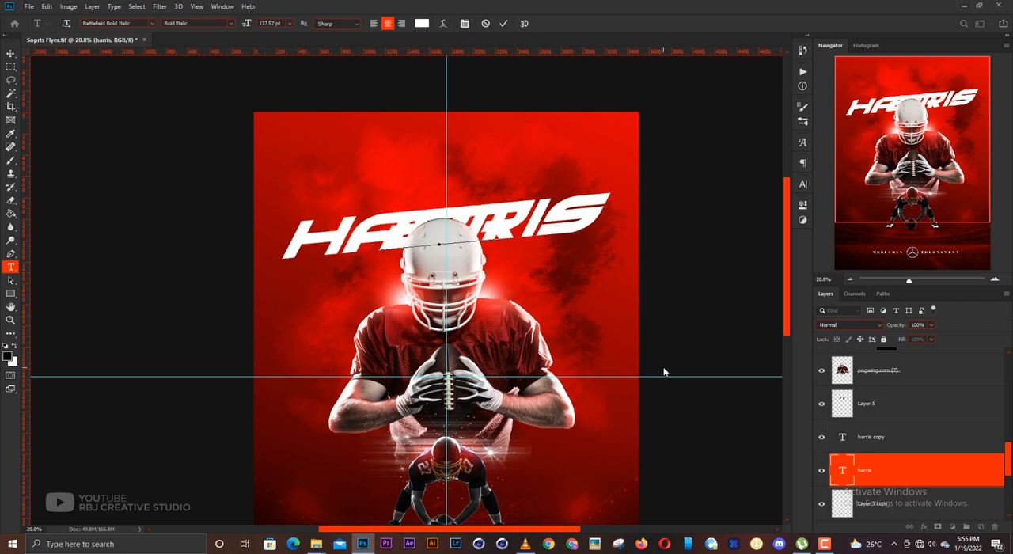
pyautogui.hotkey('ctrl', 'Return')
# - Enlarge the new 27 text about its centre to about 218% and rasterize its layer
pyautogui.hotkey('ctrl', 't')
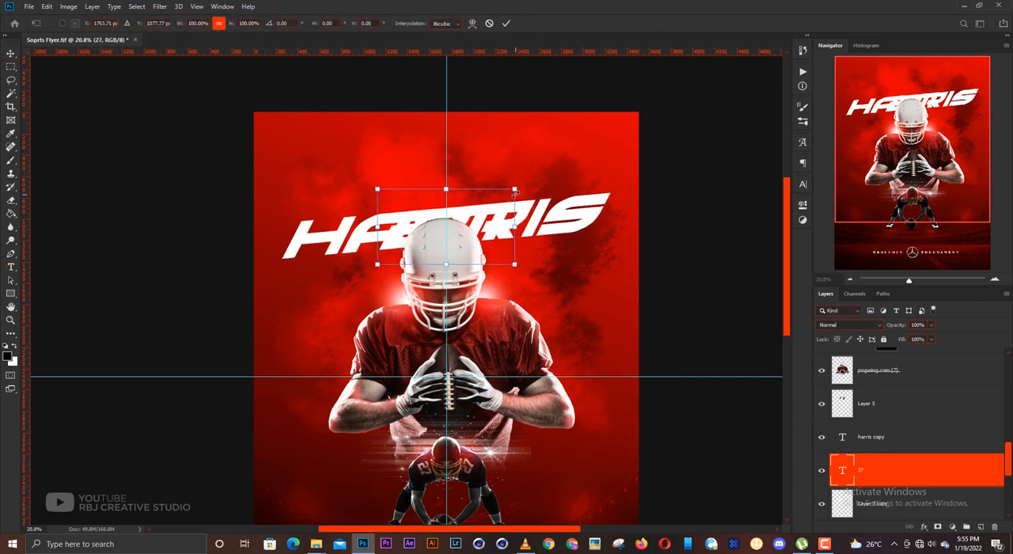
pyautogui.moveTo(596, 170)
pyautogui.mouseDown()
pyautogui.moveTo(614, 149)
pyautogui.moveTo(609, 166)
pyautogui.moveTo(601, 163)
pyautogui.mouseUp()
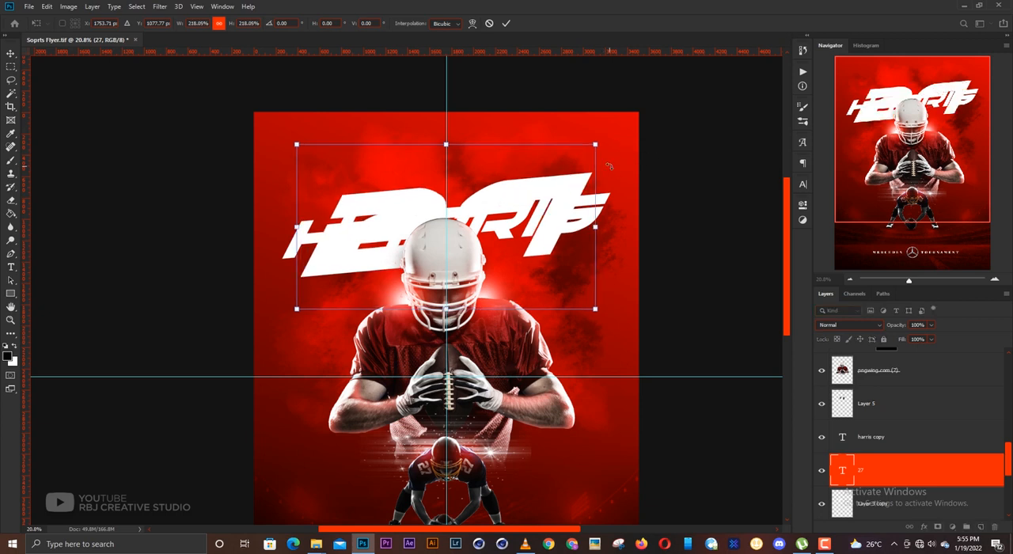
pyautogui.press('e')
pyautogui.click(518, 210)
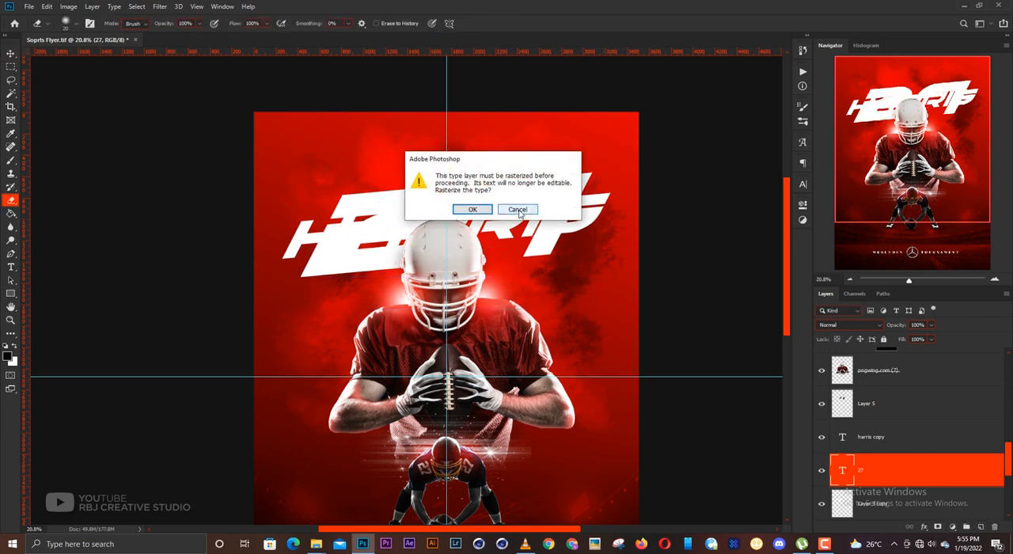
pyautogui.click(518, 207)
pyautogui.press('v')
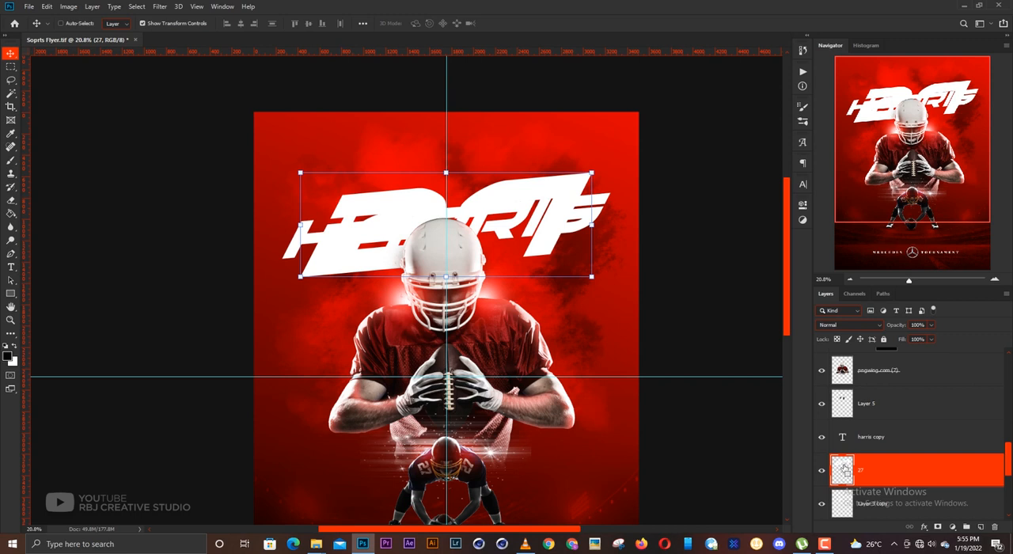
# - Turn the 27 into a thin outline by loading its selection, contracting it by 10 pixels, deleting the inside and deselecting
pyautogui.keyDown('ctrl'); pyautogui.click(845, 471); pyautogui.keyUp('ctrl')
pyautogui.click(137, 6)
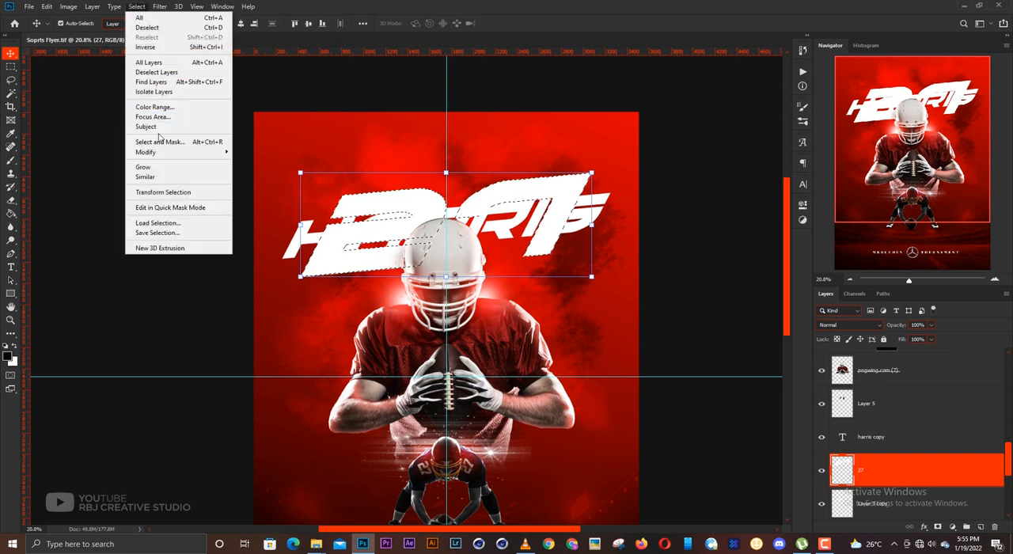
pyautogui.moveTo(164, 156)
pyautogui.click(249, 190)
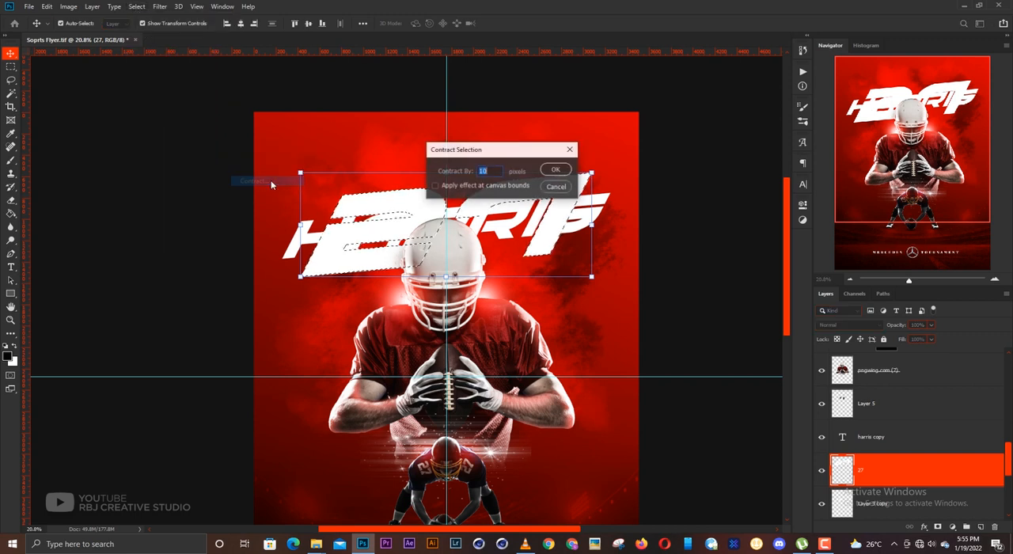
pyautogui.press('Return')
pyautogui.press('Delete')
pyautogui.hotkey('ctrl', 'd')
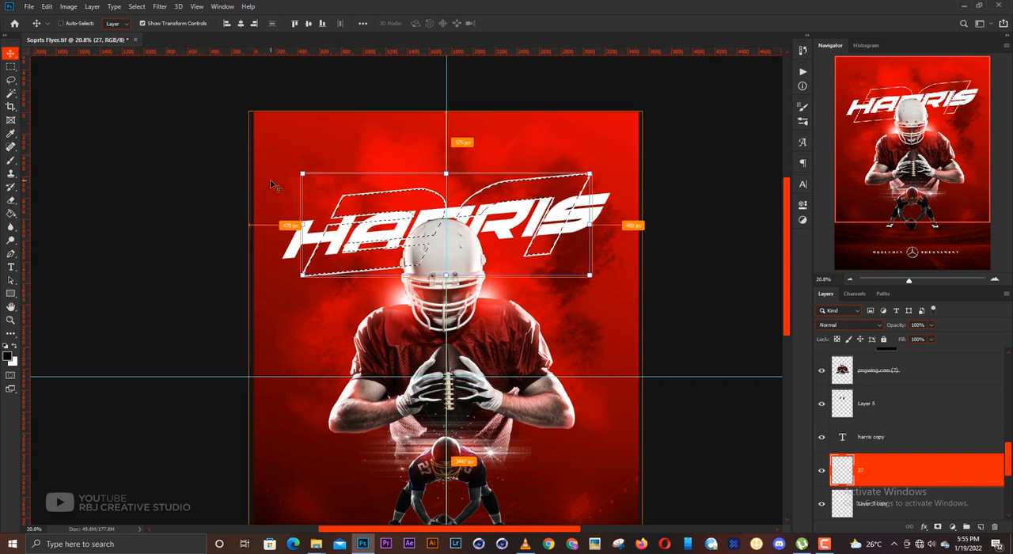
# - Lower the outlined 27 layer's opacity to 61% and nudge the outline slightly up and to the left
pyautogui.click(931, 325)
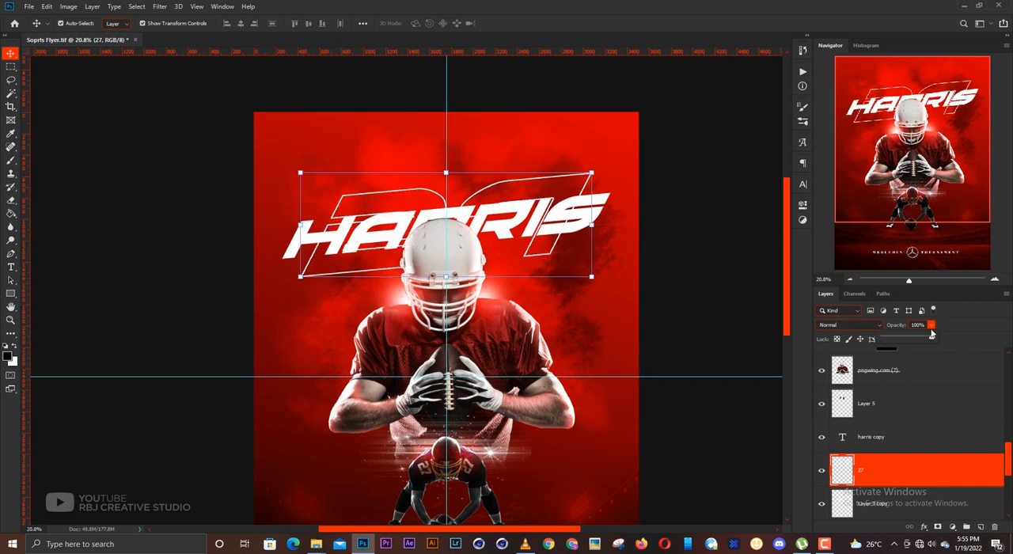
pyautogui.moveTo(920, 342); pyautogui.dragTo(904, 341)
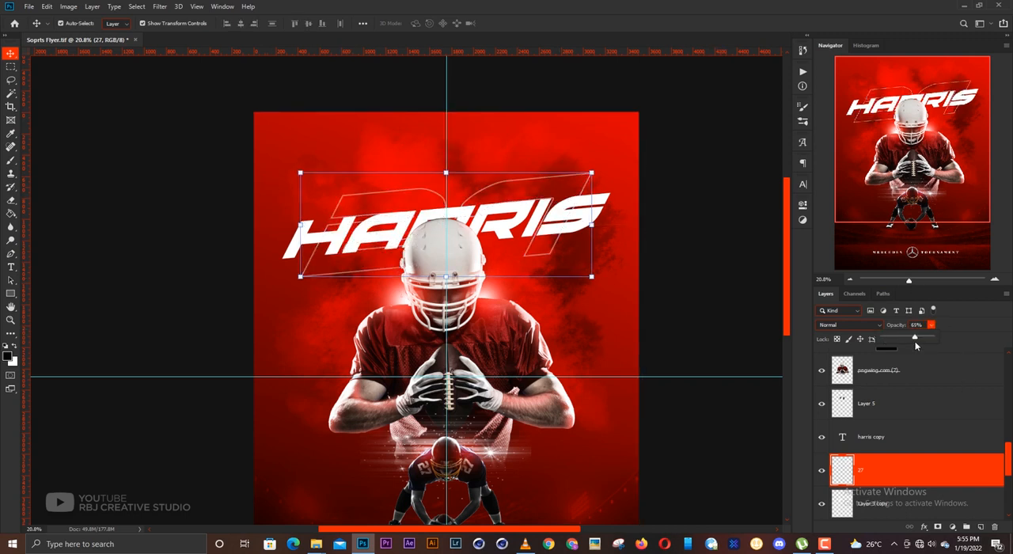
pyautogui.click(595, 181)
pyautogui.click(857, 464)
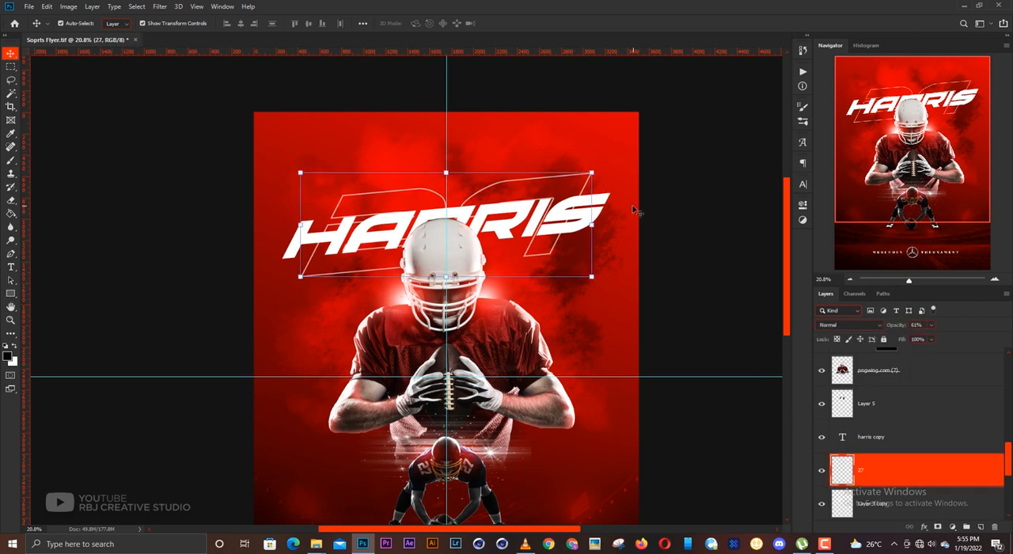
pyautogui.press('Up')
pyautogui.press('Up')
pyautogui.press('Up')
pyautogui.press('Up')
pyautogui.press('Up')
pyautogui.press('Left')
pyautogui.press('Left')
pyautogui.press('Left')
pyautogui.press('Left')
pyautogui.press('Left')
pyautogui.press('Left')
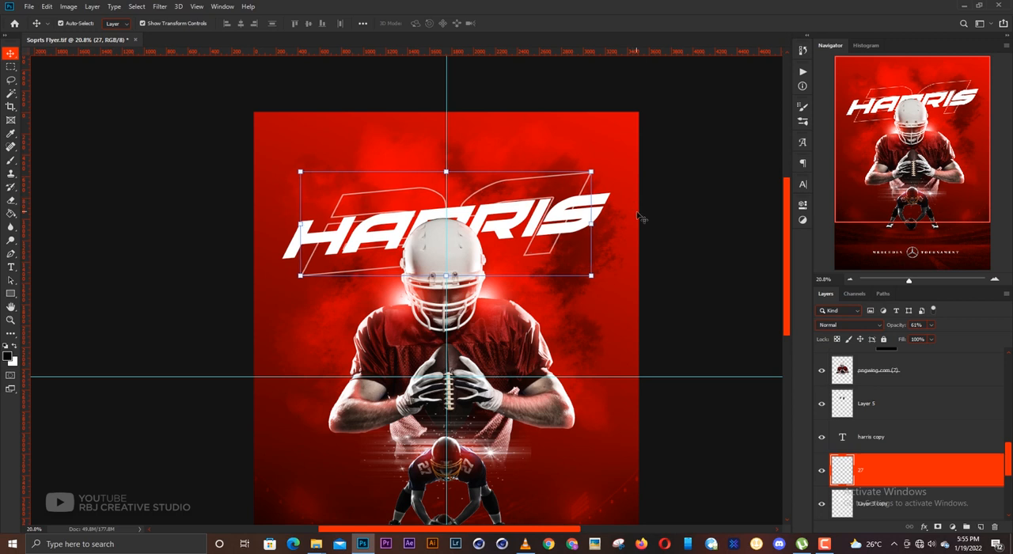
# - Move the large surname text straight up by about 75 px over the outlined 27
pyautogui.click(592, 214)
pyautogui.scroll(-2, 476, 185)
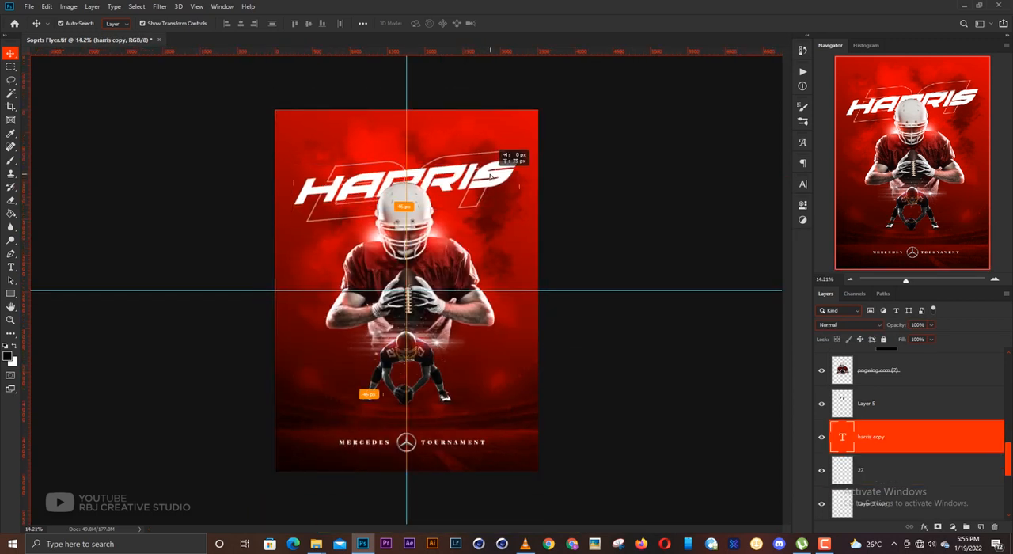
pyautogui.click(582, 186)
pyautogui.scroll(-1, 477, 212)
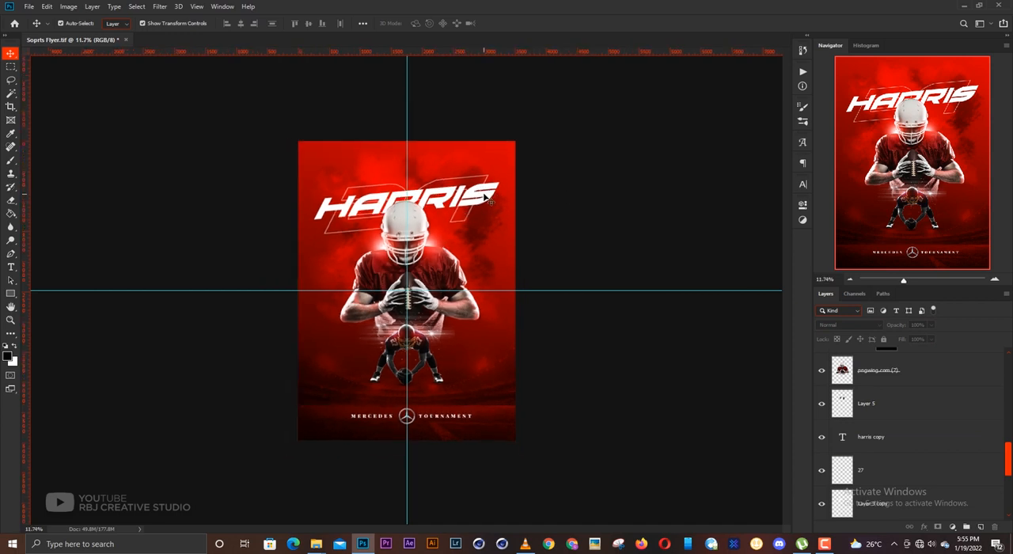
# - Duplicate the surname text upward and change the copy's text to the player's first name in capitals
pyautogui.click(491, 200)
pyautogui.moveTo(491, 200); pyautogui.dragTo(486, 184)
pyautogui.doubleClick(485, 168)
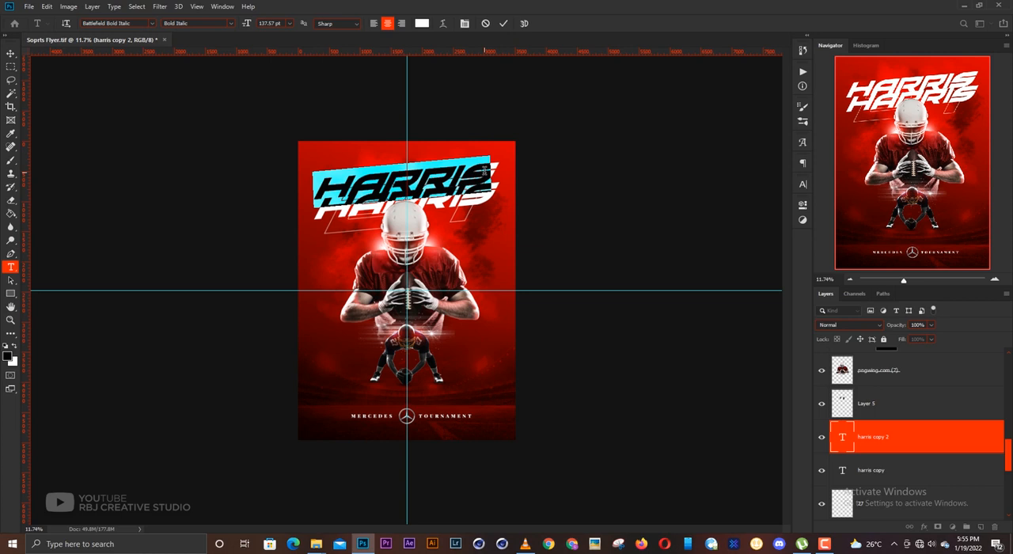
pyautogui.write('CALVIN')
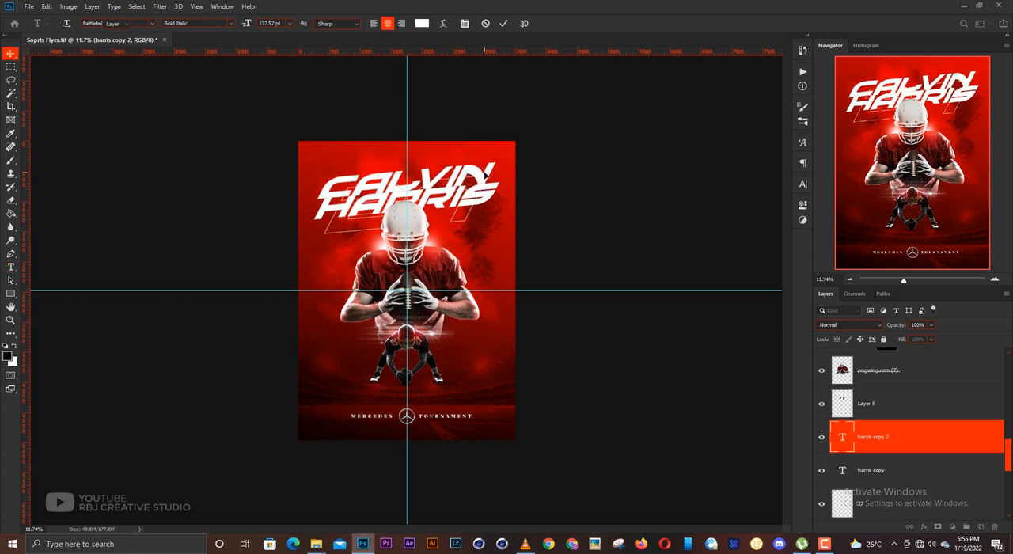
pyautogui.hotkey('ctrl', 'Return')
# - Shrink the first name to about 60 pt, place it above the left half of the surname and save the document
pyautogui.hotkey('ctrl', 't')
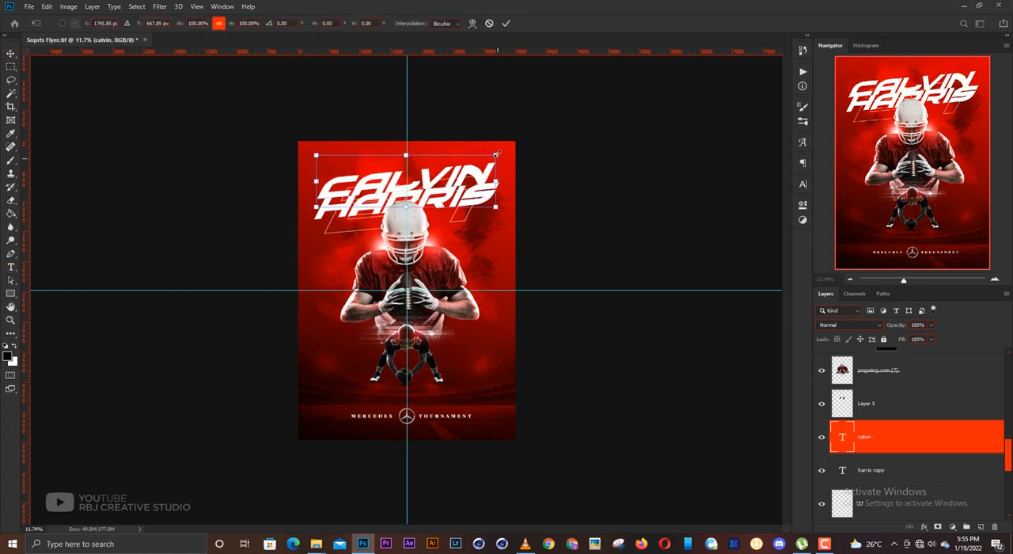
pyautogui.moveTo(496, 153); pyautogui.dragTo(398, 184)
pyautogui.press('Return')
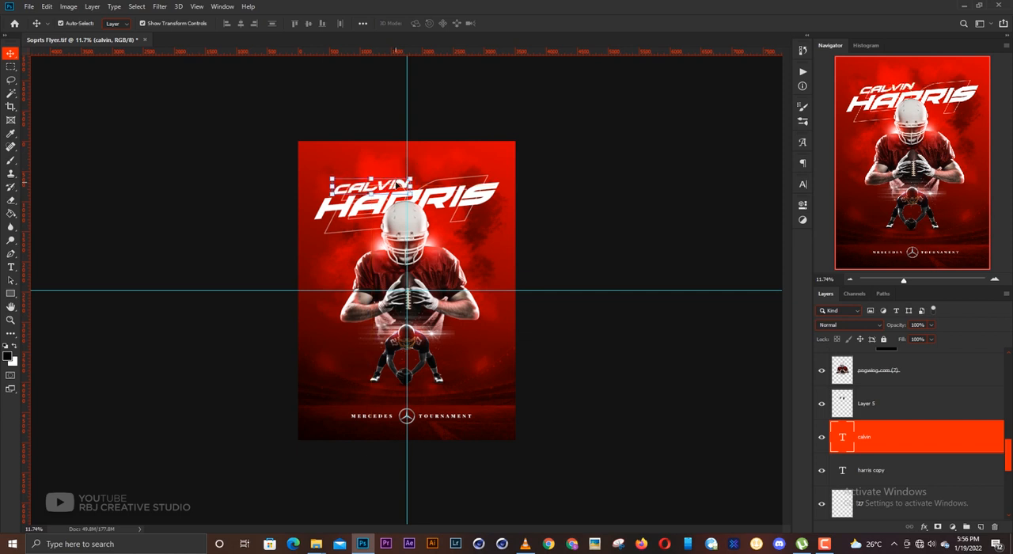
pyautogui.click(622, 167)
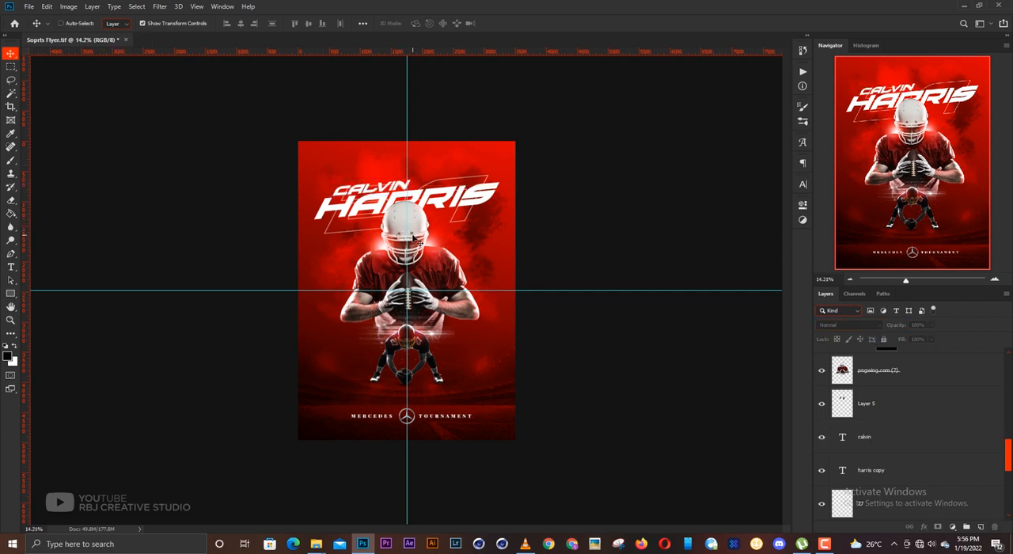
pyautogui.hotkey('ctrl', 's')
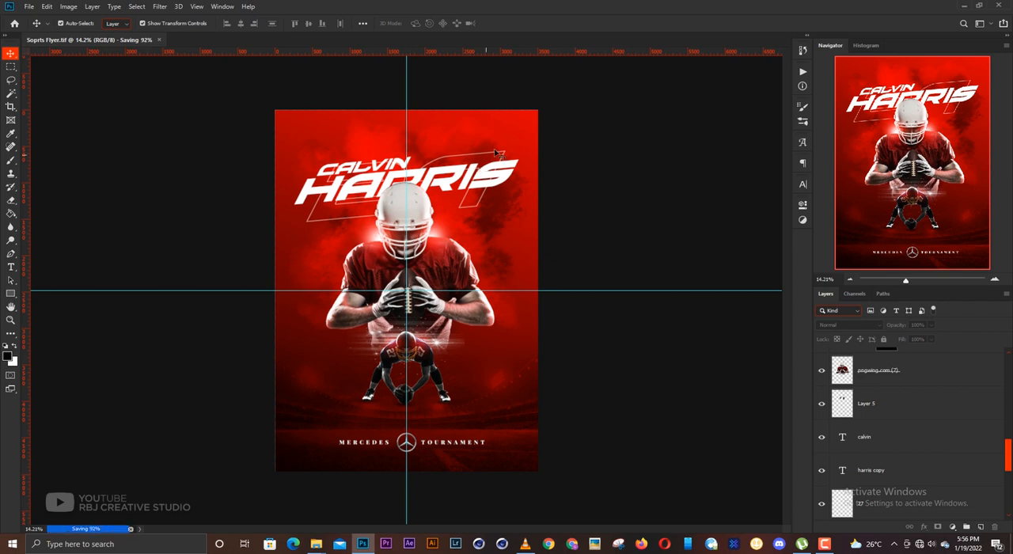
# - Duplicate the first-name text to the right of the small crouching player and set its font to Hertine - Personal Use Regular
pyautogui.scroll(2, 491, 356)
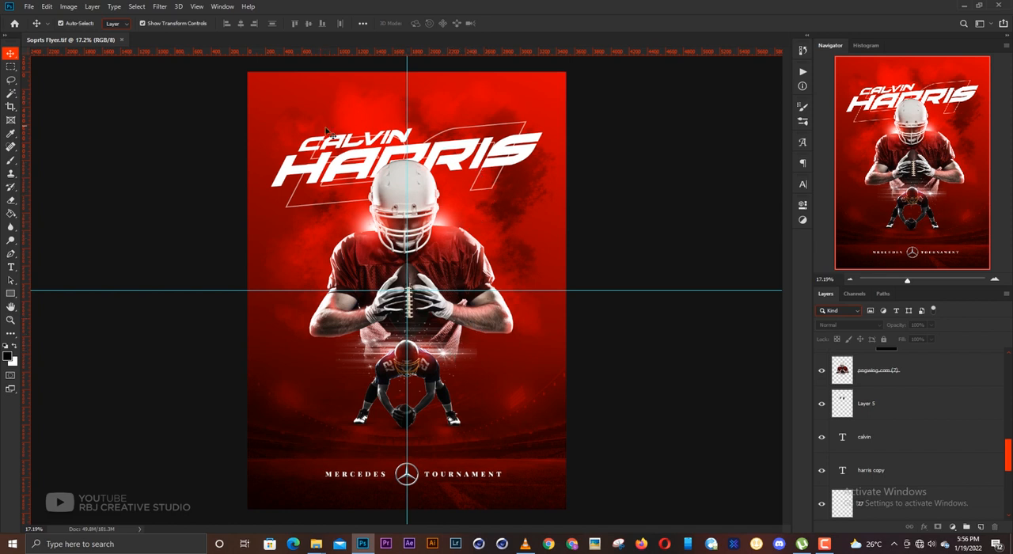
pyautogui.click(351, 148)
pyautogui.moveTo(350, 148); pyautogui.dragTo(513, 376)
pyautogui.press('t')
pyautogui.doubleClick(499, 378)
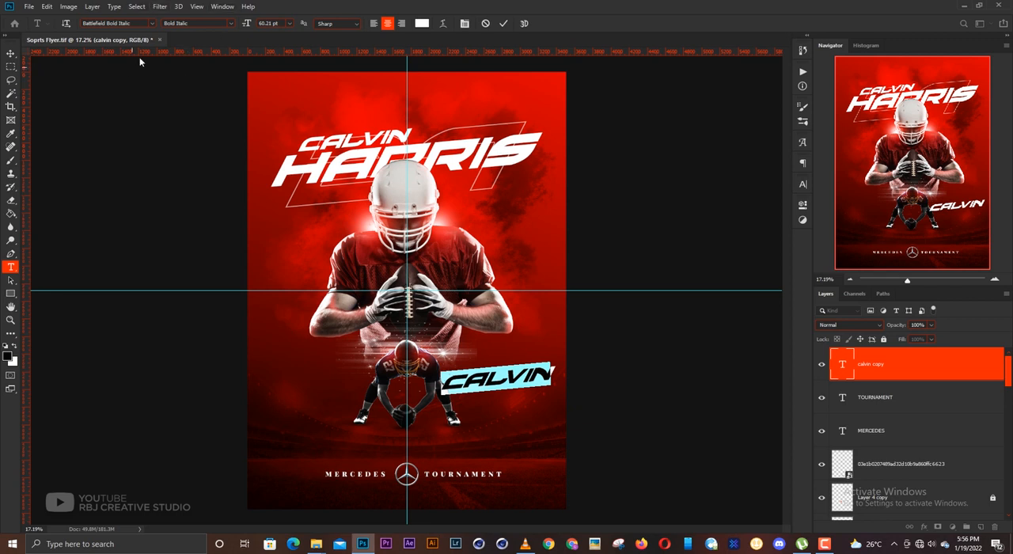
pyautogui.click(151, 23)
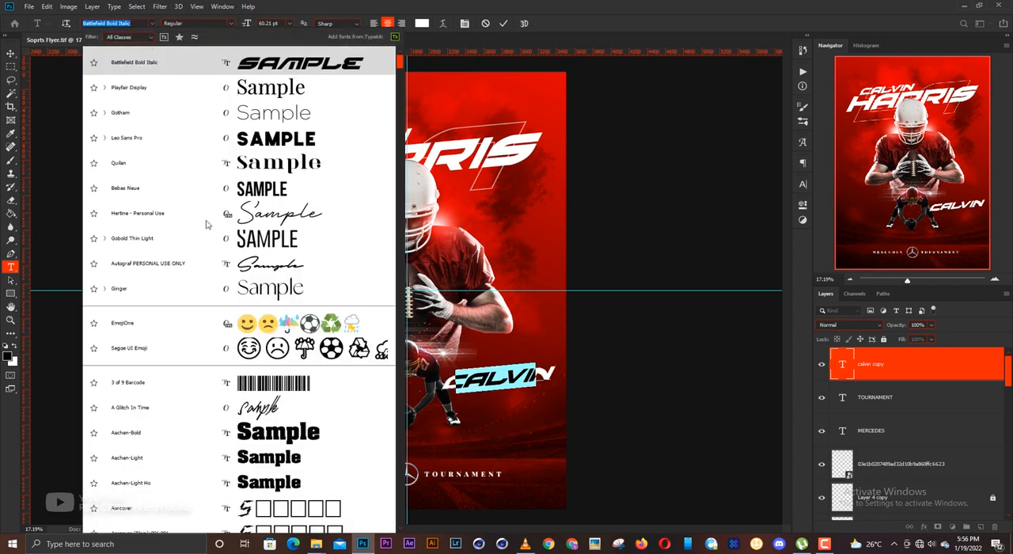
pyautogui.press('Escape')
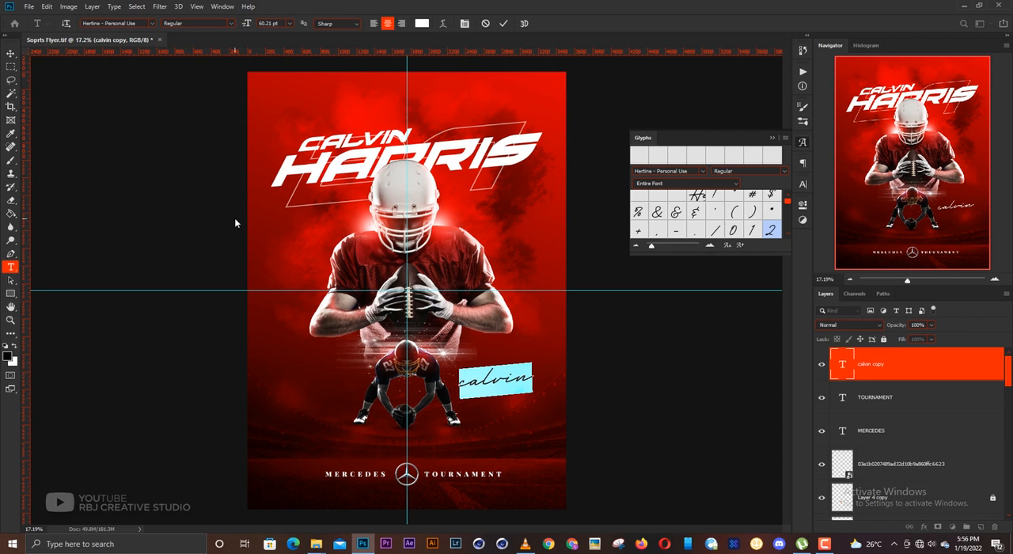
# - Retype the script copy as the player's first name with only the initial letter capitalized
pyautogui.write('C')
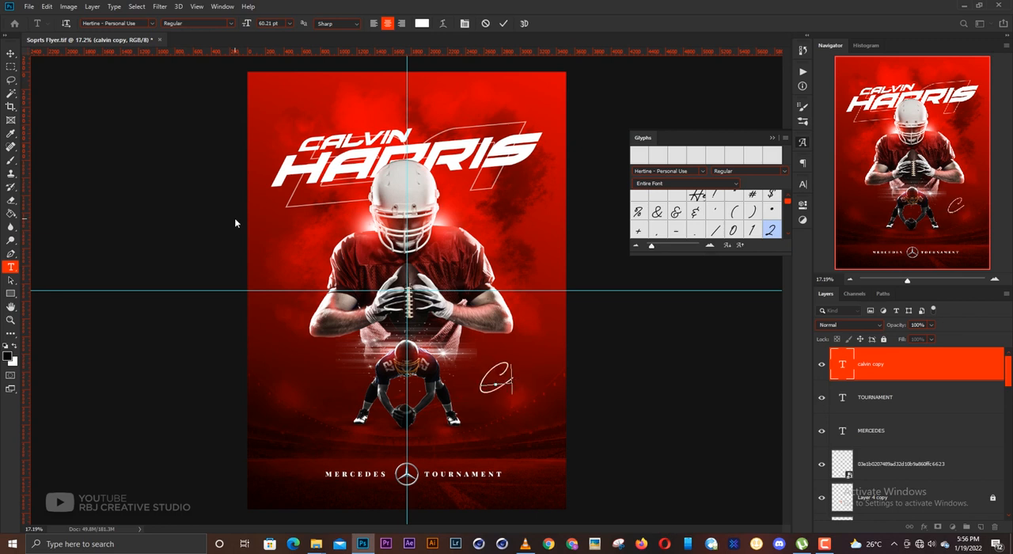
pyautogui.write('al')
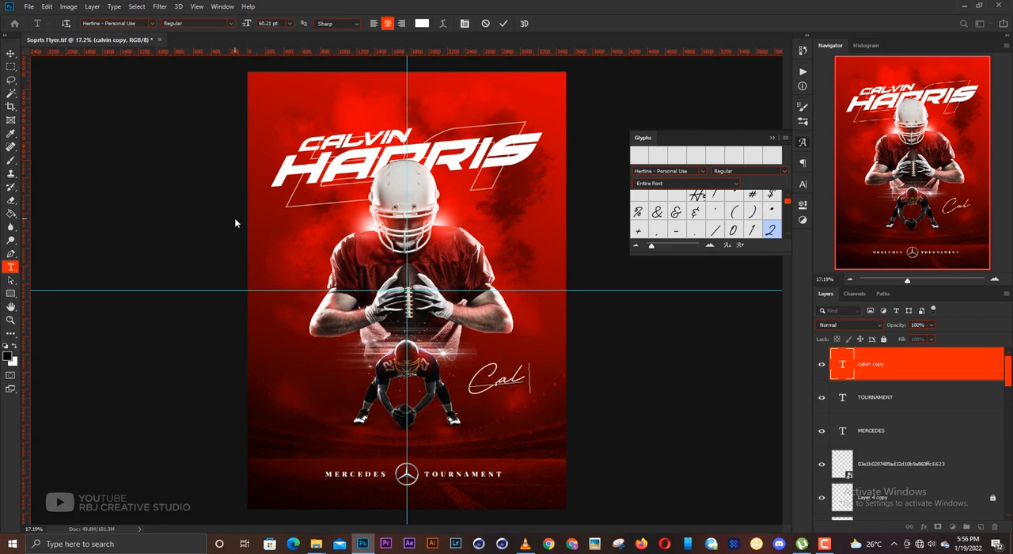
pyautogui.write('vin')
pyautogui.hotkey('ctrl', 'Return')
pyautogui.press('v')
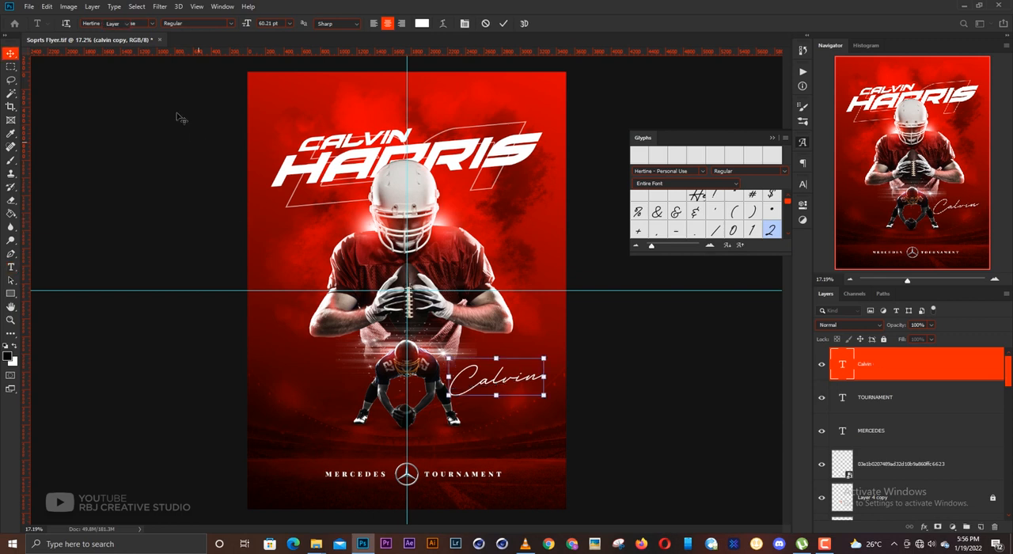
# - Duplicate the script first name just below itself and change the copy's text to the player's surname
pyautogui.moveTo(518, 378)
pyautogui.mouseDown()
pyautogui.moveTo(529, 367)
pyautogui.moveTo(521, 392)
pyautogui.mouseUp()
pyautogui.doubleClick(521, 388)
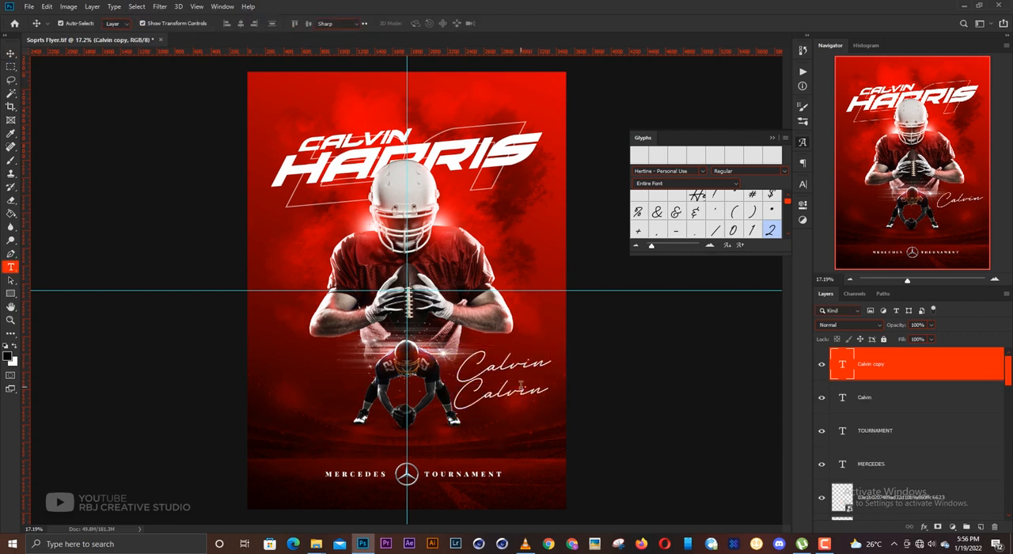
pyautogui.write('Ha')
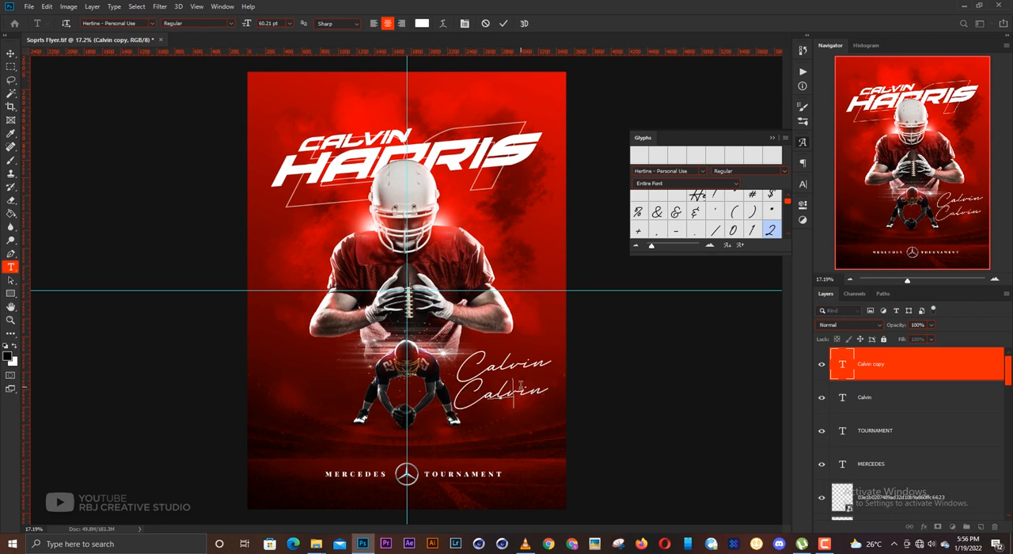
pyautogui.write('rris')
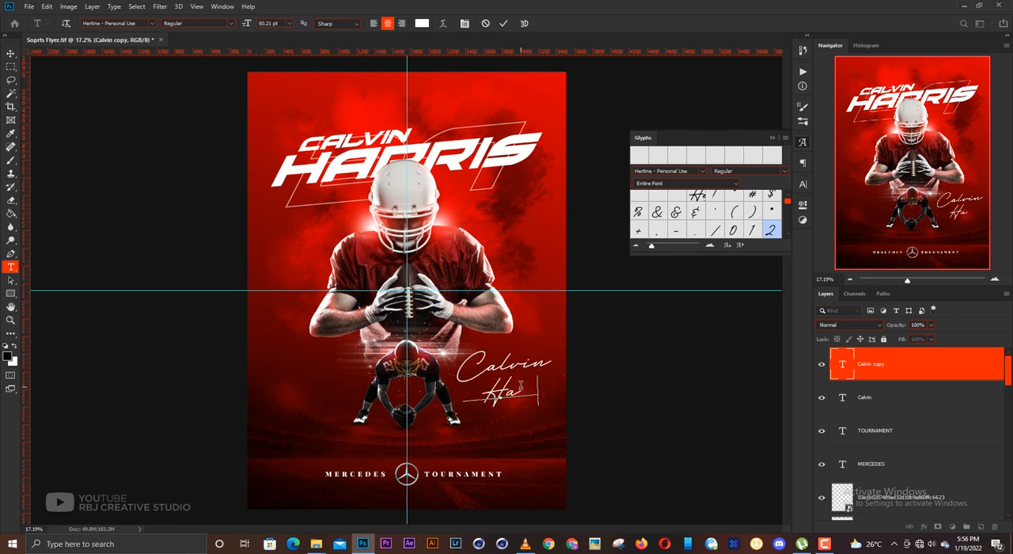
pyautogui.hotkey('ctrl', 'Return')
pyautogui.press('v')
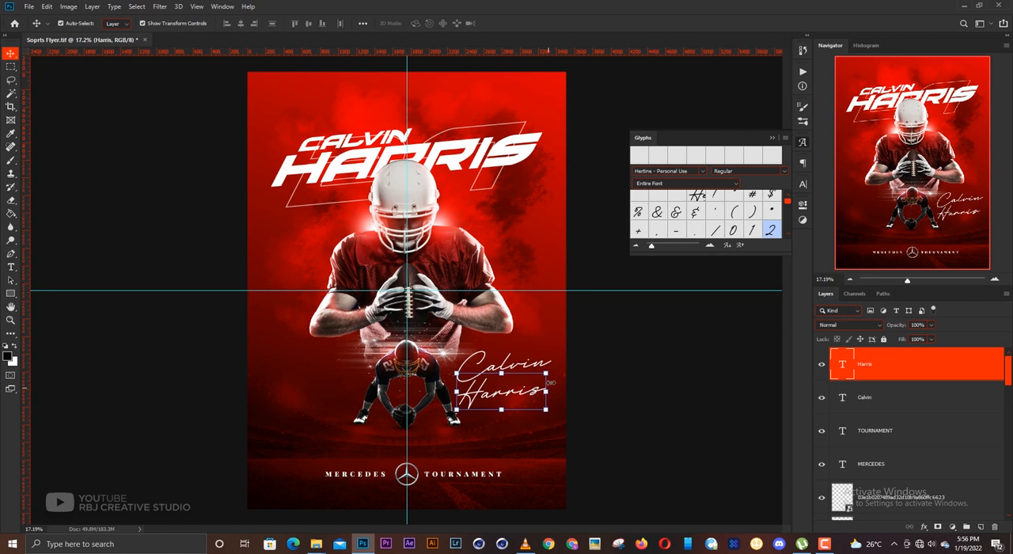
# - Scale down the script surname and nudge it up close beneath the script first name
pyautogui.moveTo(549, 383)
pyautogui.mouseDown()
pyautogui.moveTo(569, 371)
pyautogui.moveTo(542, 373)
pyautogui.mouseUp()
pyautogui.hotkey('ctrl', 't')
pyautogui.press('Return')
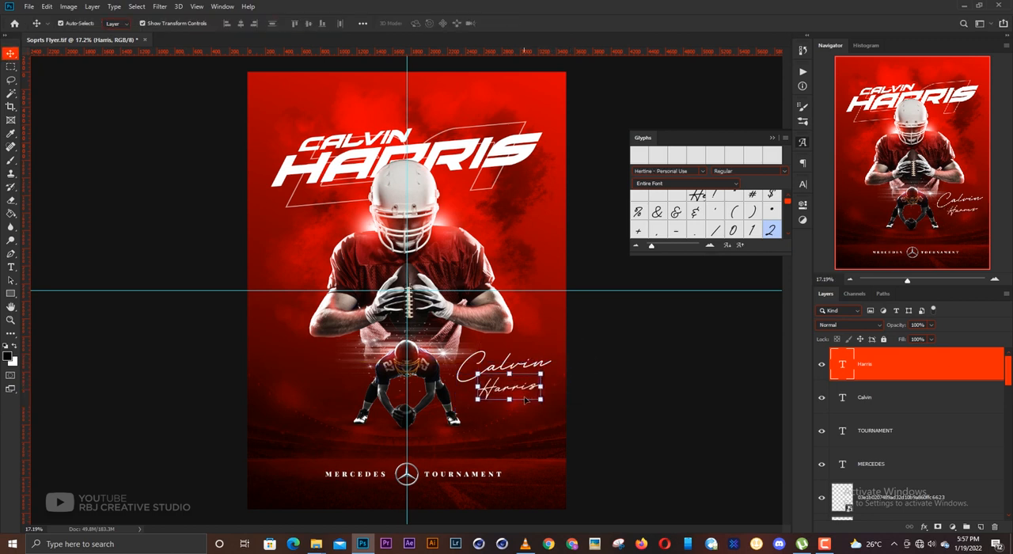
pyautogui.press('Up')
pyautogui.press('Up')
pyautogui.press('Up')
pyautogui.press('Up')
pyautogui.press('Up')
pyautogui.press('Up')
pyautogui.press('Up')
pyautogui.press('Up')
pyautogui.press('Up')
pyautogui.press('Up')
pyautogui.press('Up')
pyautogui.press('Up')
pyautogui.press('Up')
pyautogui.press('Up')
pyautogui.press('Up')
pyautogui.press('Up')
pyautogui.press('Up')
pyautogui.press('Up')
pyautogui.press('Up')
pyautogui.press('Up')
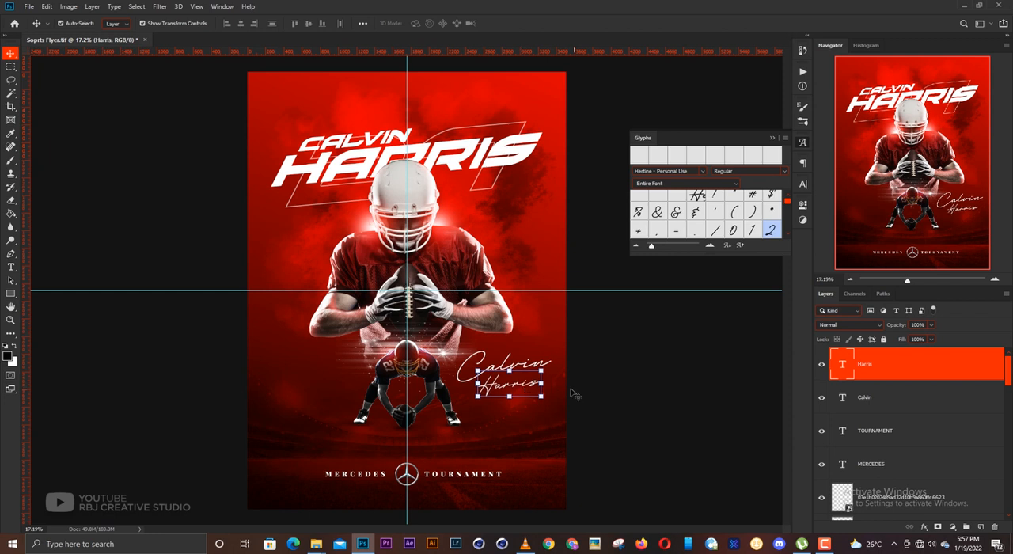
# - Scale both script name layers together to about 50%, rotate them about 10° counterclockwise beside the small player, and close the Glyphs panel
pyautogui.keyDown('shift'); pyautogui.click(873, 398); pyautogui.keyUp('shift')
pyautogui.hotkey('ctrl', 't')
pyautogui.moveTo(503, 352)
pyautogui.mouseDown()
pyautogui.moveTo(517, 331)
pyautogui.moveTo(503, 352)
pyautogui.moveTo(545, 348)
pyautogui.moveTo(511, 372)
pyautogui.moveTo(518, 349)
pyautogui.moveTo(497, 364)
pyautogui.mouseUp()
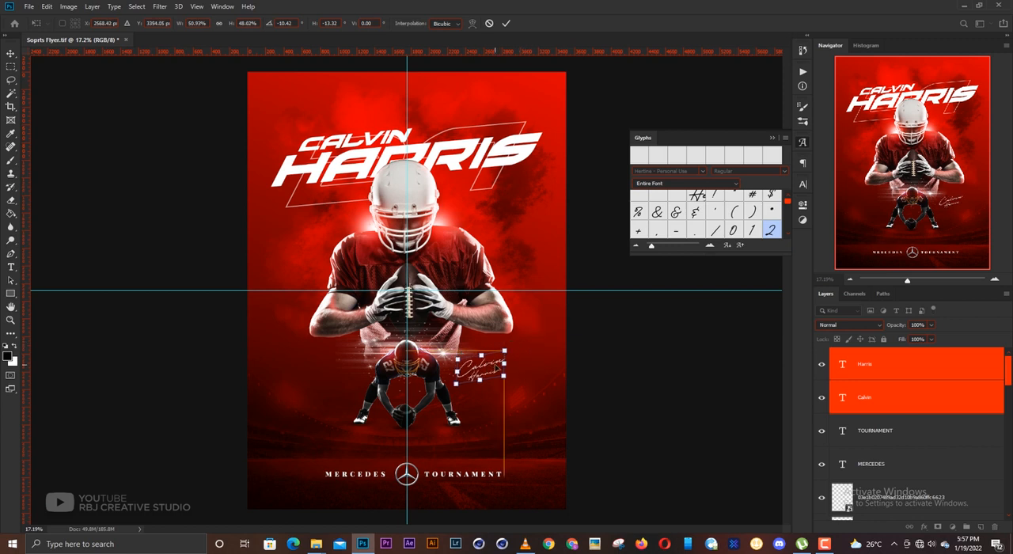
pyautogui.press('Return')
pyautogui.click(642, 367)
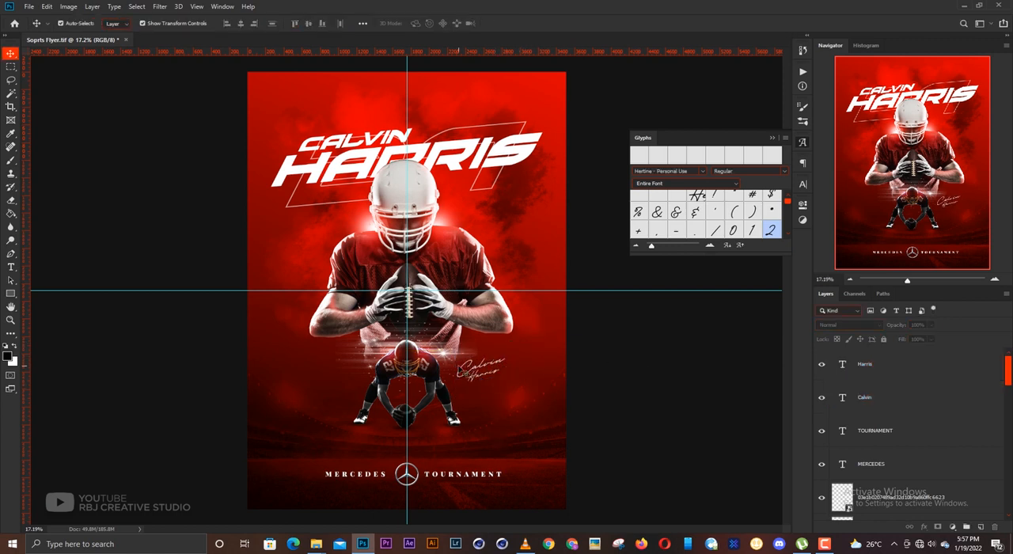
pyautogui.click(771, 139)
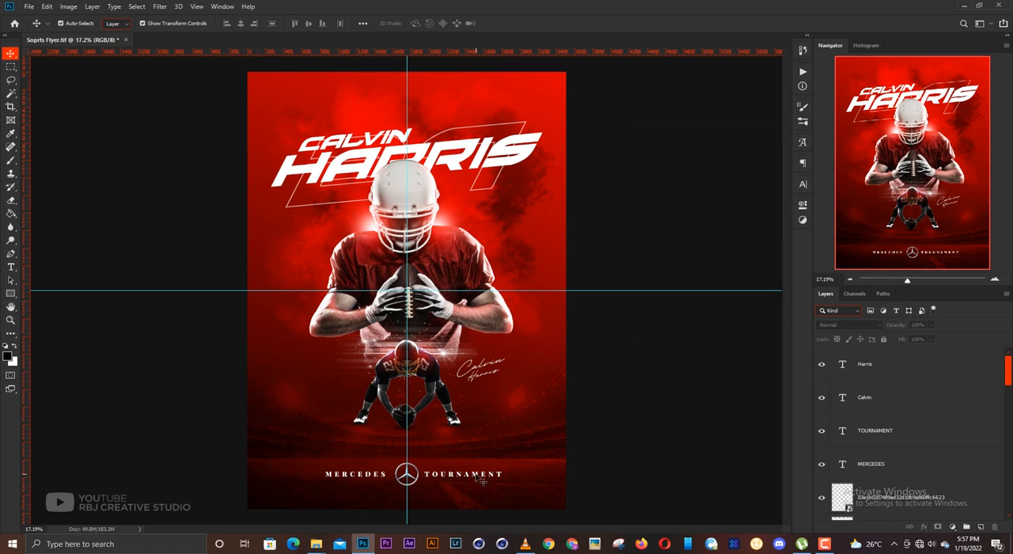
# - Change the footer's MERCEDES text to MERCEDES BENZ in capitals
pyautogui.scroll(3, 482, 477)
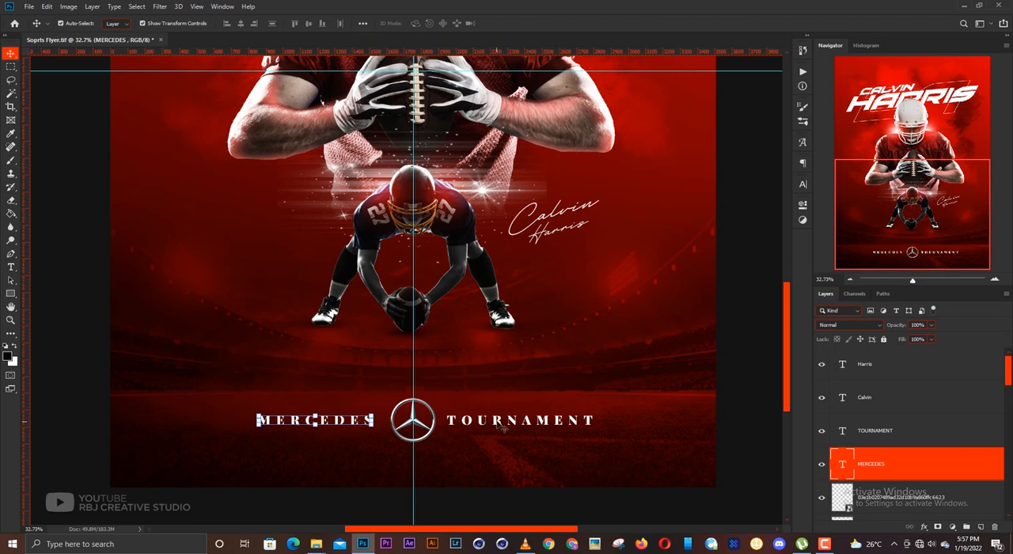
pyautogui.click(423, 435)
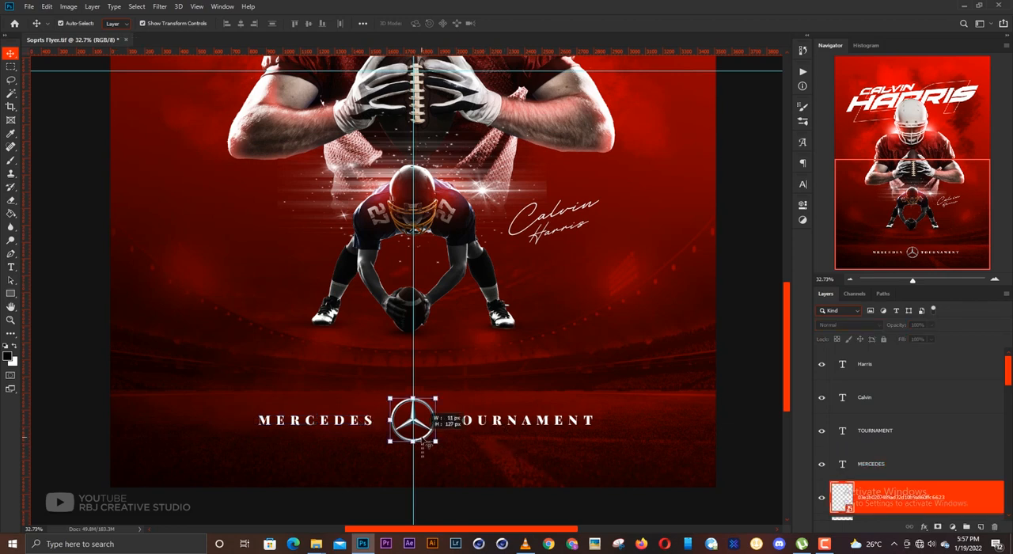
pyautogui.click(507, 449)
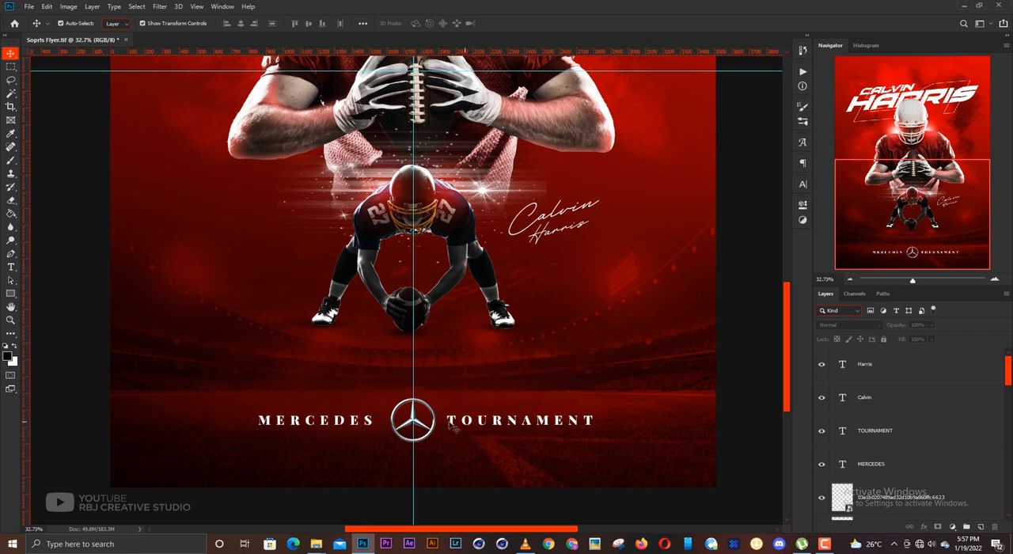
pyautogui.doubleClick(353, 425)
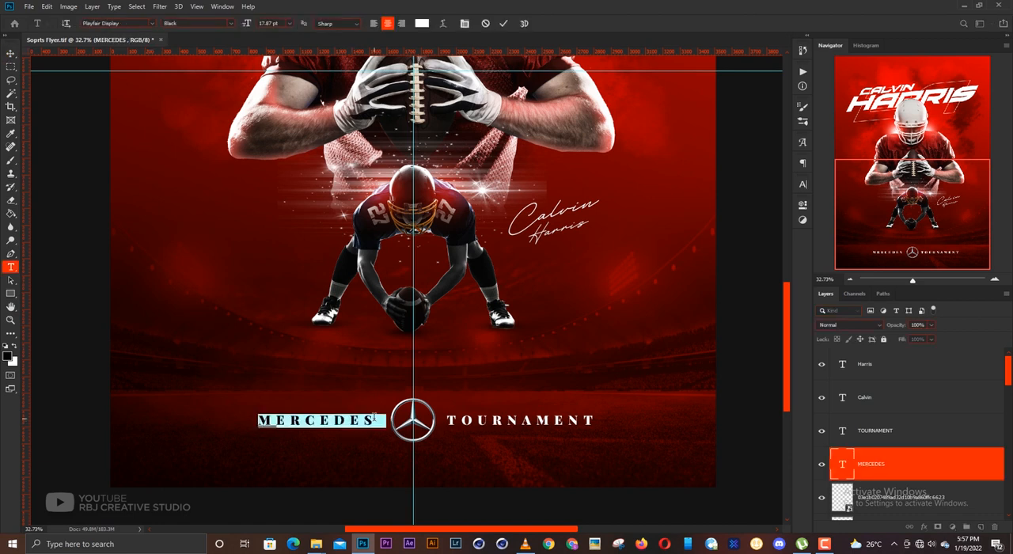
pyautogui.click(372, 418)
pyautogui.write('be')
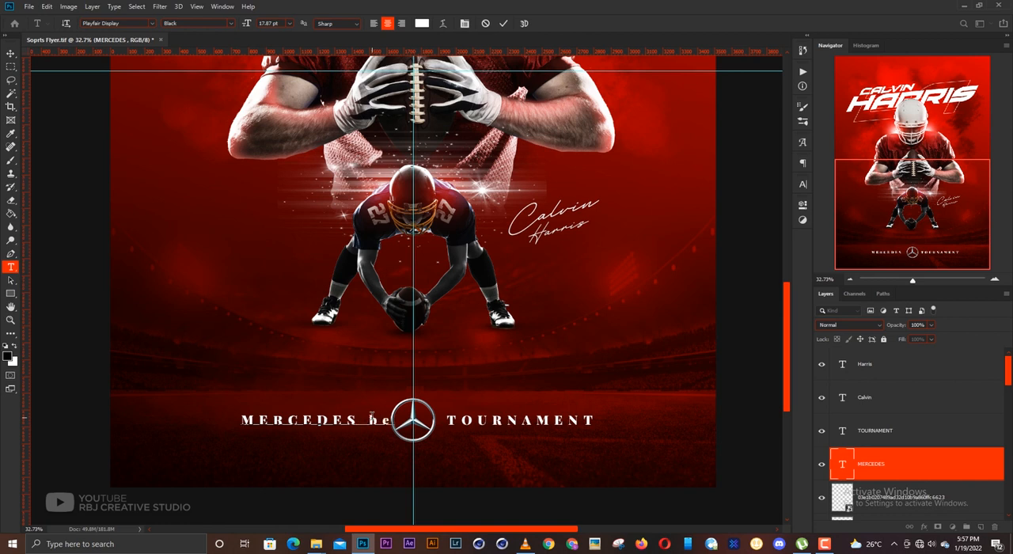
pyautogui.write('nx')
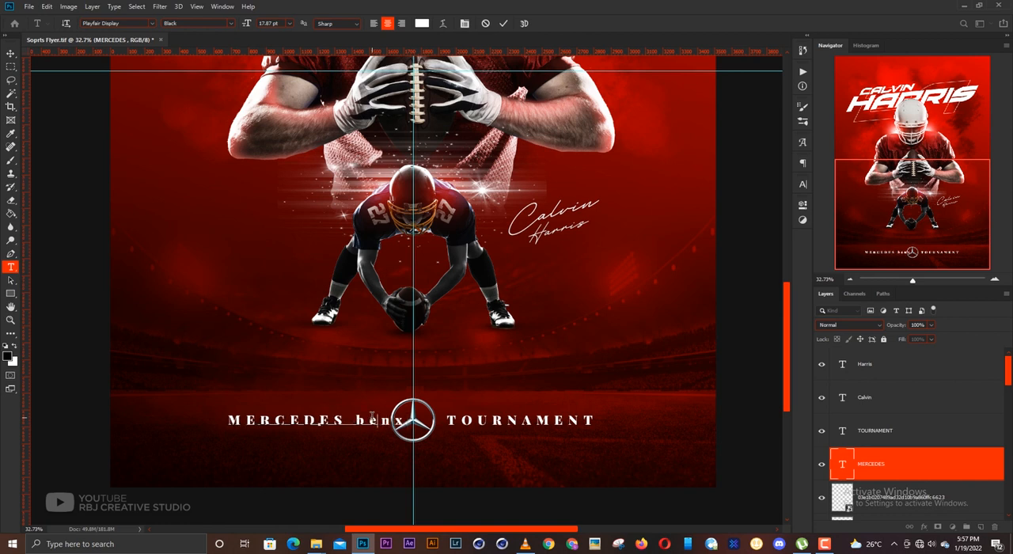
pyautogui.press('BackSpace')
pyautogui.press('BackSpace')
pyautogui.press('BackSpace')
pyautogui.press('BackSpace')
pyautogui.press('BackSpace')
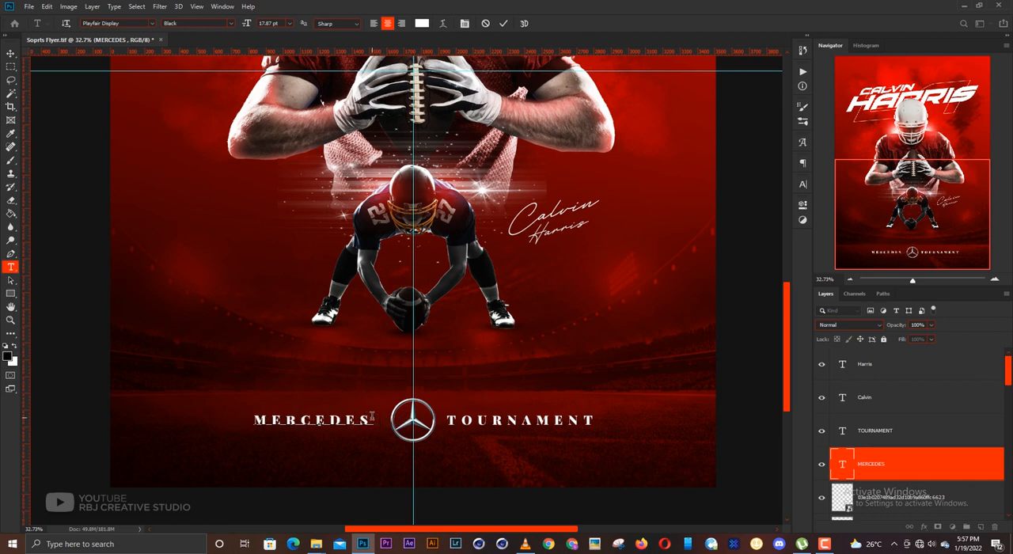
pyautogui.write('BENZ')
pyautogui.hotkey('ctrl', 'Return')
pyautogui.press('v')
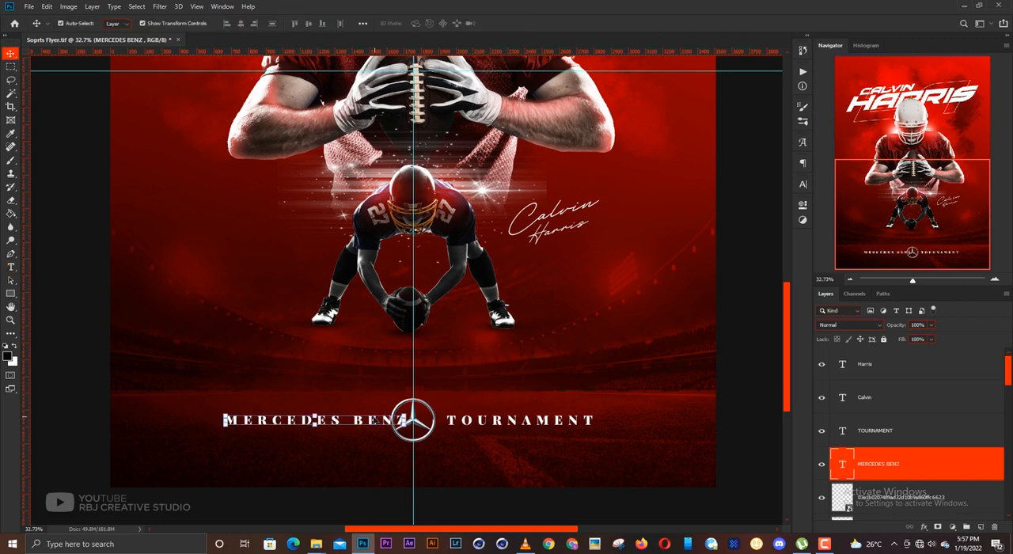
# - Move the MERCEDES BENZ text left, clear of the star logo and level with TOURNAMENT
pyautogui.moveTo(373, 423); pyautogui.dragTo(327, 425)
pyautogui.keyDown('shift'); pyautogui.click(412, 422); pyautogui.keyUp('shift')
pyautogui.keyDown('shift'); pyautogui.click(462, 421); pyautogui.keyUp('shift')
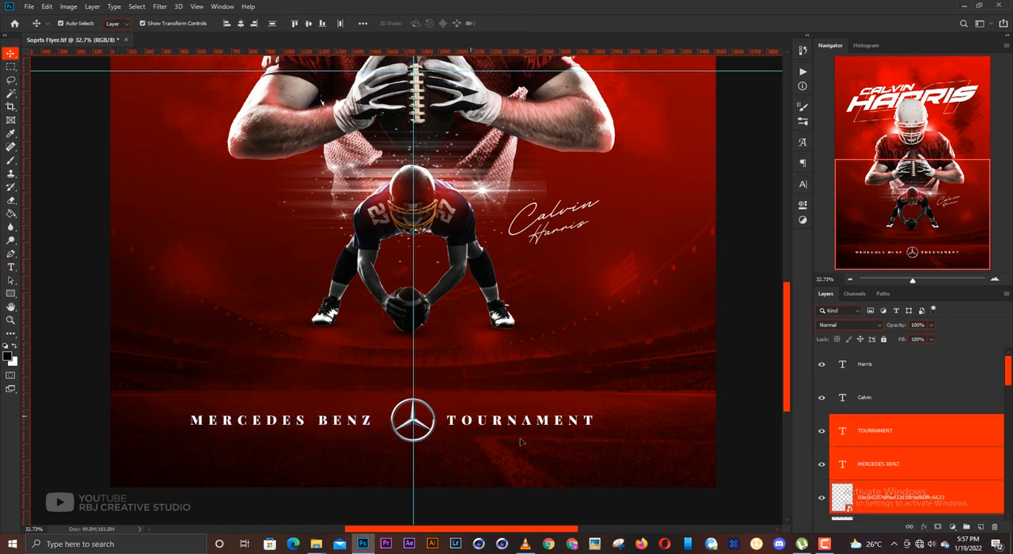
pyautogui.click(656, 426)
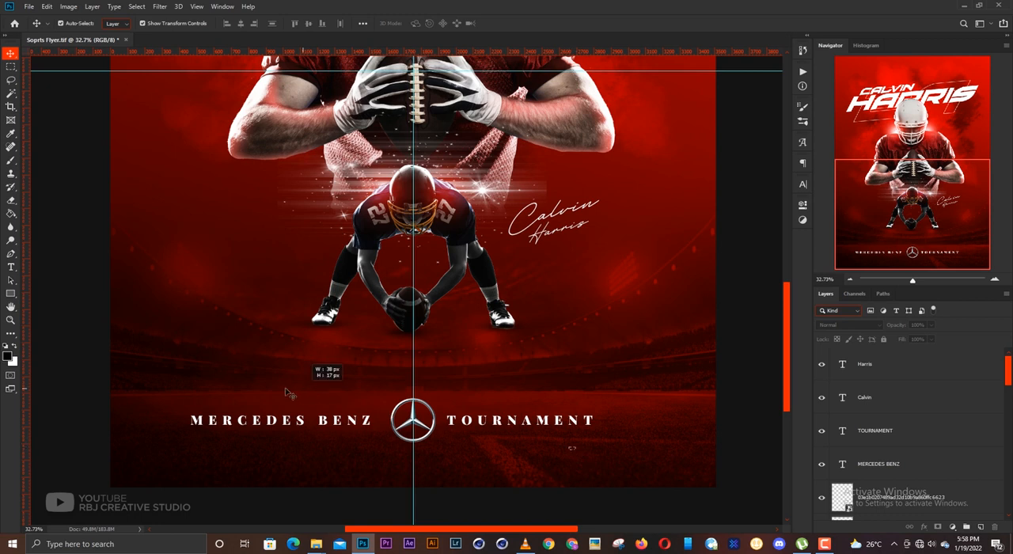
# - Shift MERCEDES BENZ and TOURNAMENT right together and move the star logo right into the gap between them
pyautogui.moveTo(317, 365); pyautogui.dragTo(592, 427)
pyautogui.click(514, 426)
pyautogui.click(528, 421)
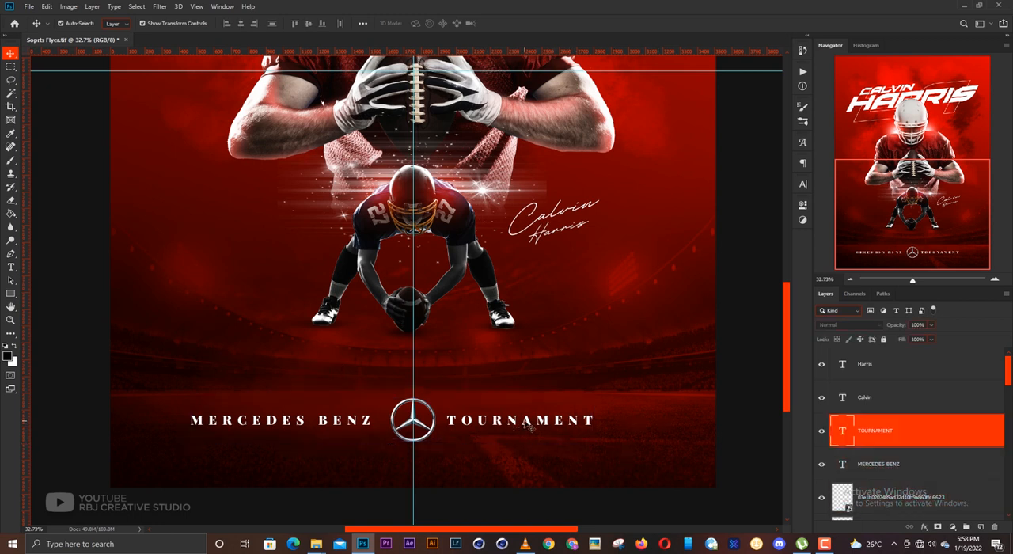
pyautogui.keyDown('shift'); pyautogui.click(326, 419); pyautogui.keyUp('shift')
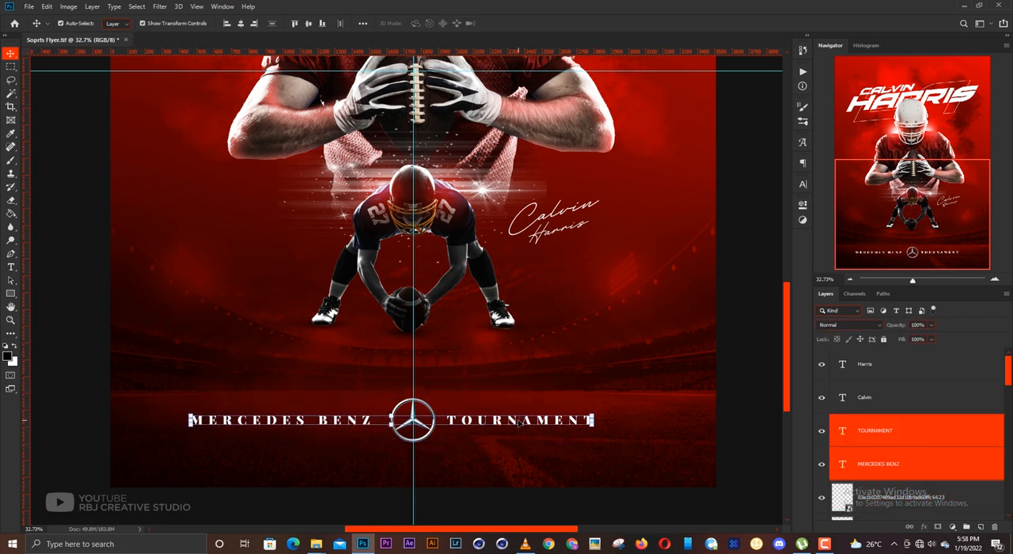
pyautogui.moveTo(519, 421); pyautogui.dragTo(545, 425)
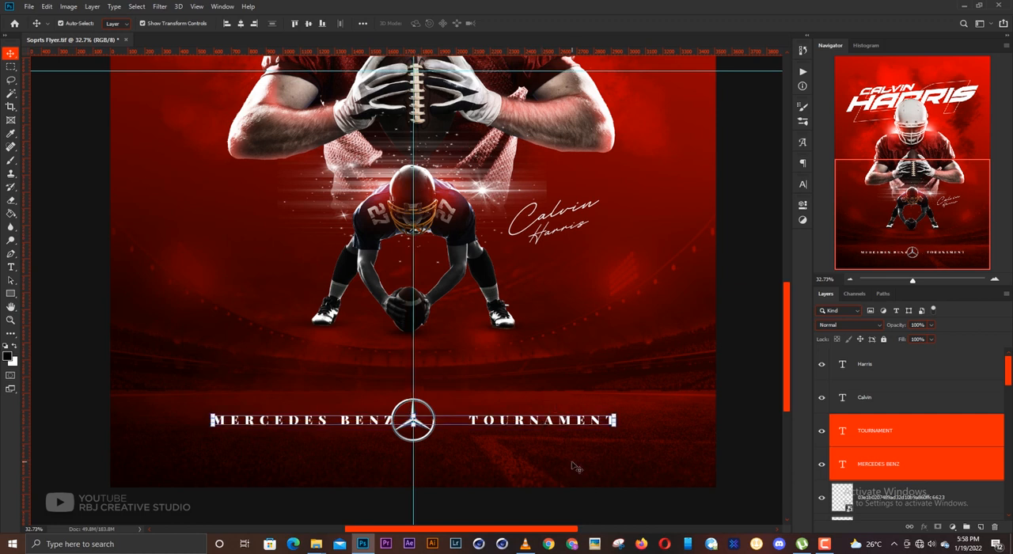
pyautogui.click(554, 459)
pyautogui.moveTo(433, 433); pyautogui.dragTo(448, 430)
pyautogui.click(559, 459)
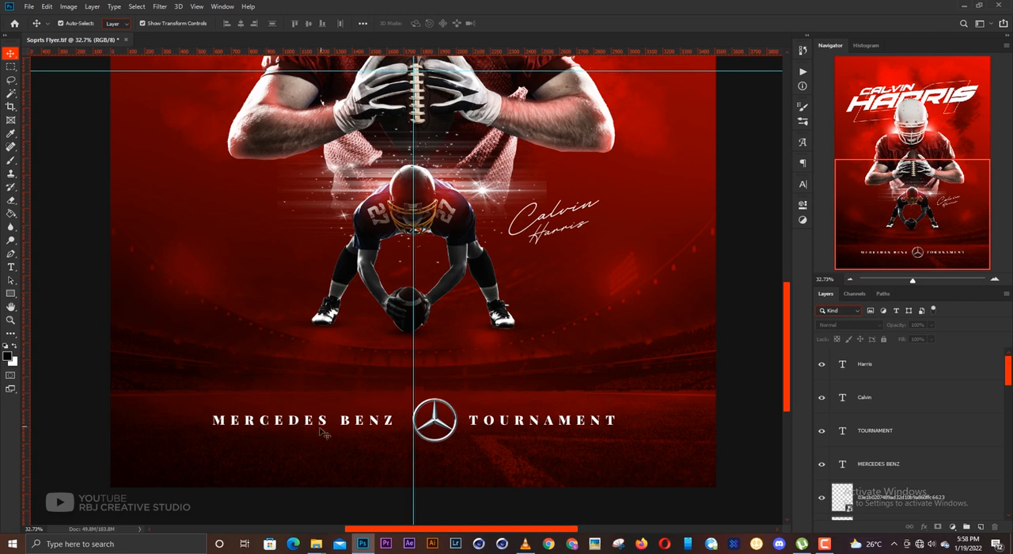
# - Shorten the MERCEDES BENZ footer text to MERCEDESBE by removing the last two letters and the space
pyautogui.doubleClick(370, 422)
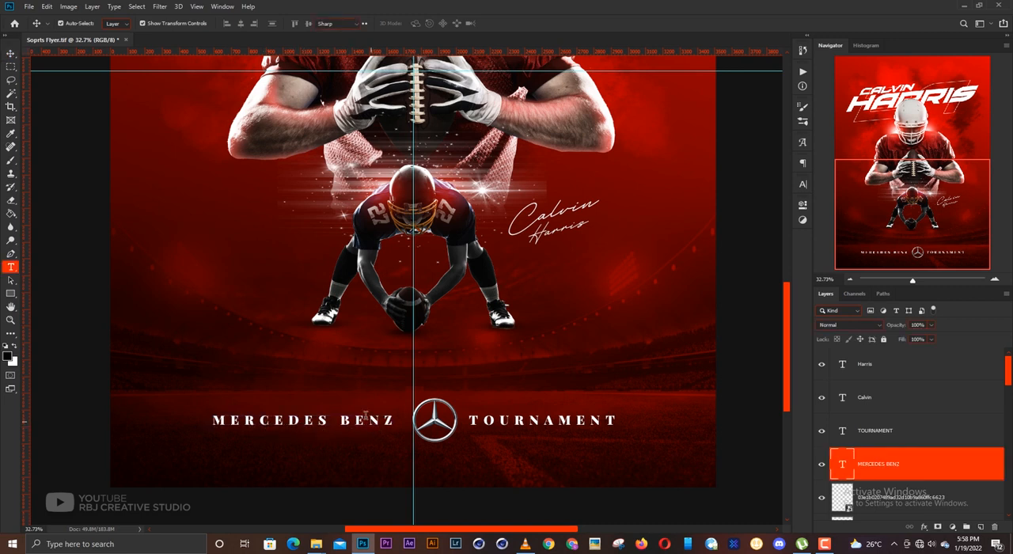
pyautogui.moveTo(370, 419); pyautogui.dragTo(397, 419)
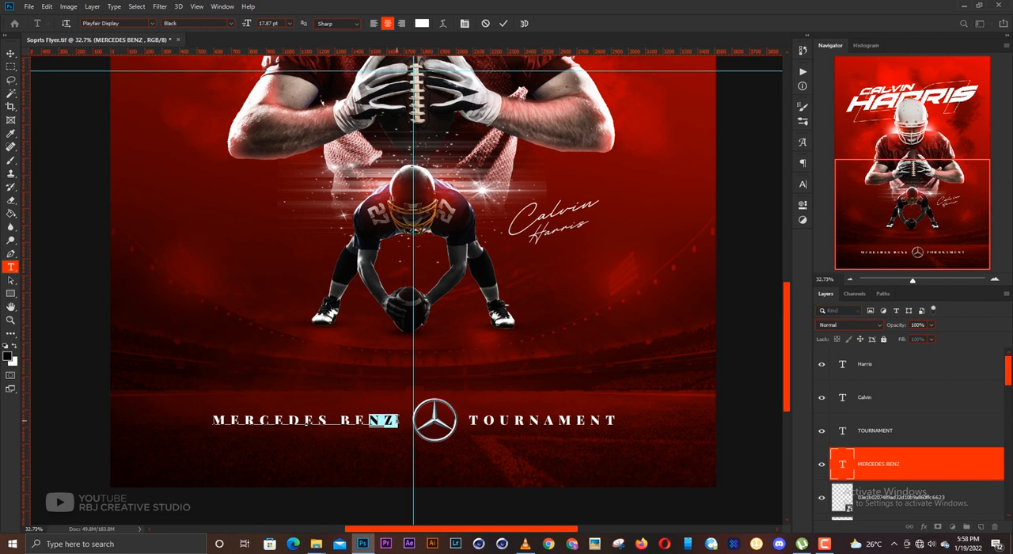
pyautogui.click(396, 420)
pyautogui.press('BackSpace')
pyautogui.press('BackSpace')
pyautogui.press('ctrl')
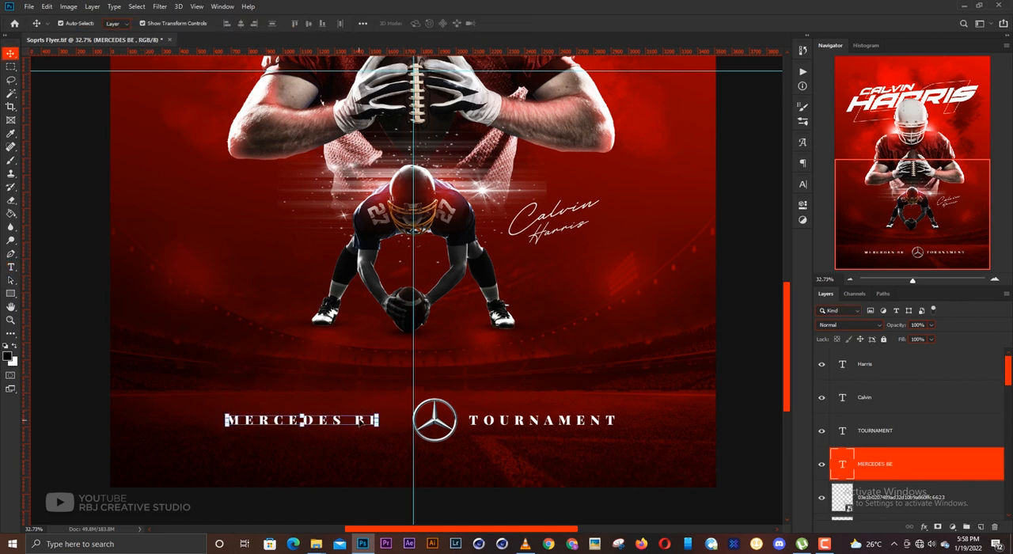
pyautogui.doubleClick(360, 421)
pyautogui.click(354, 420)
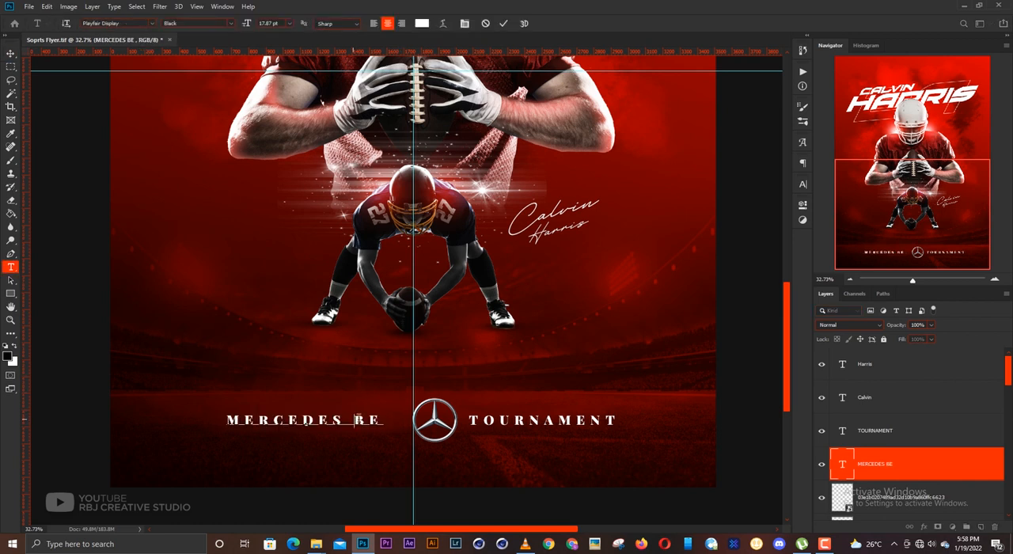
pyautogui.press('BackSpace')
pyautogui.hotkey('ctrl', 'Return')
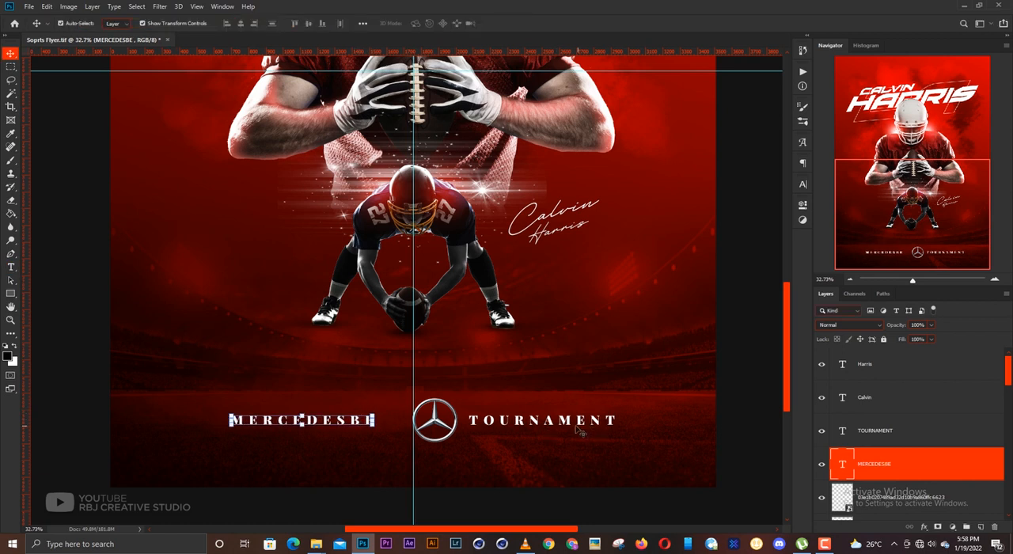
# - Select MERCEDESBE and TOURNAMENT together and move them slightly left and up
pyautogui.keyDown('shift'); pyautogui.click(565, 425); pyautogui.keyUp('shift')
pyautogui.keyDown('shift'); pyautogui.click(554, 424); pyautogui.keyUp('shift')
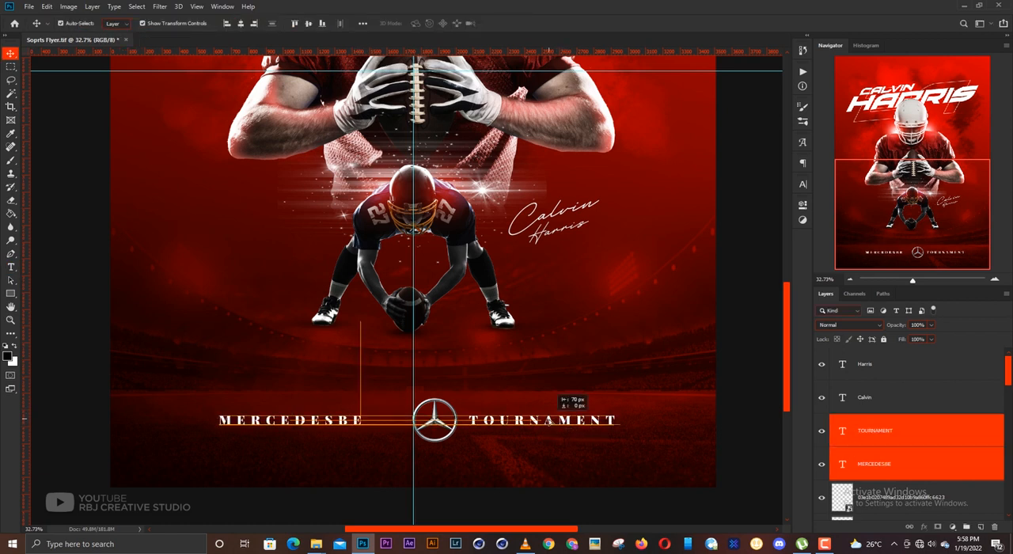
pyautogui.keyDown('shift'); pyautogui.click(553, 427); pyautogui.keyUp('shift')
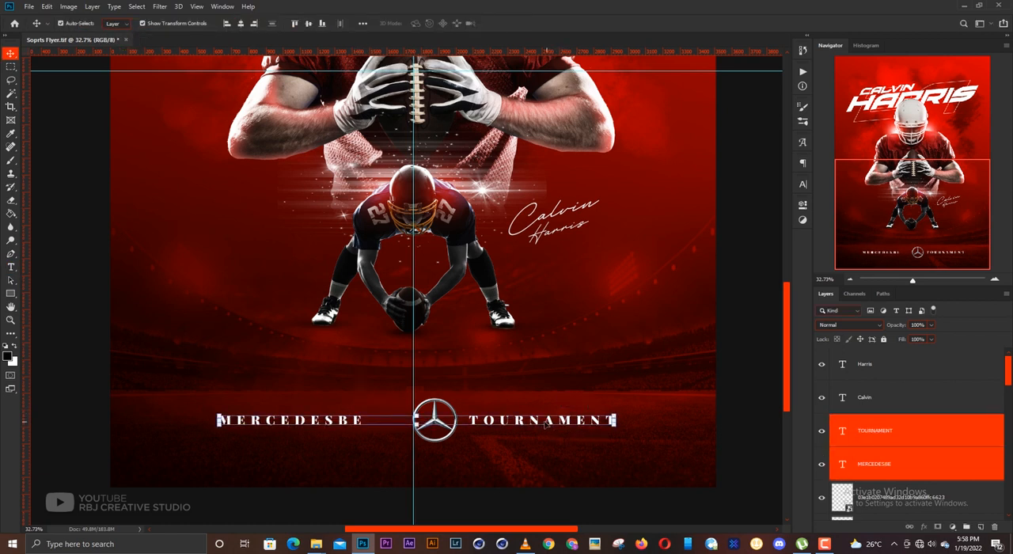
pyautogui.moveTo(545, 425); pyautogui.dragTo(538, 423)
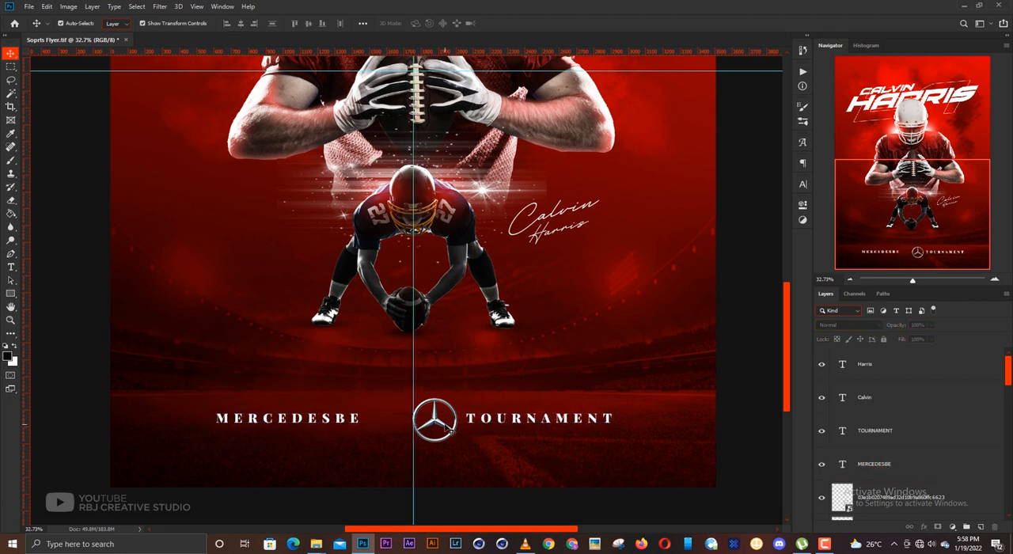
# - Recenter the star logo on the vertical guide and space MERCEDESBE and TOURNAMENT evenly on either side of it
pyautogui.moveTo(447, 428); pyautogui.dragTo(423, 422)
pyautogui.moveTo(514, 426); pyautogui.dragTo(496, 425)
pyautogui.moveTo(353, 425); pyautogui.dragTo(367, 425)
pyautogui.keyDown('shift'); pyautogui.click(506, 425); pyautogui.keyUp('shift')
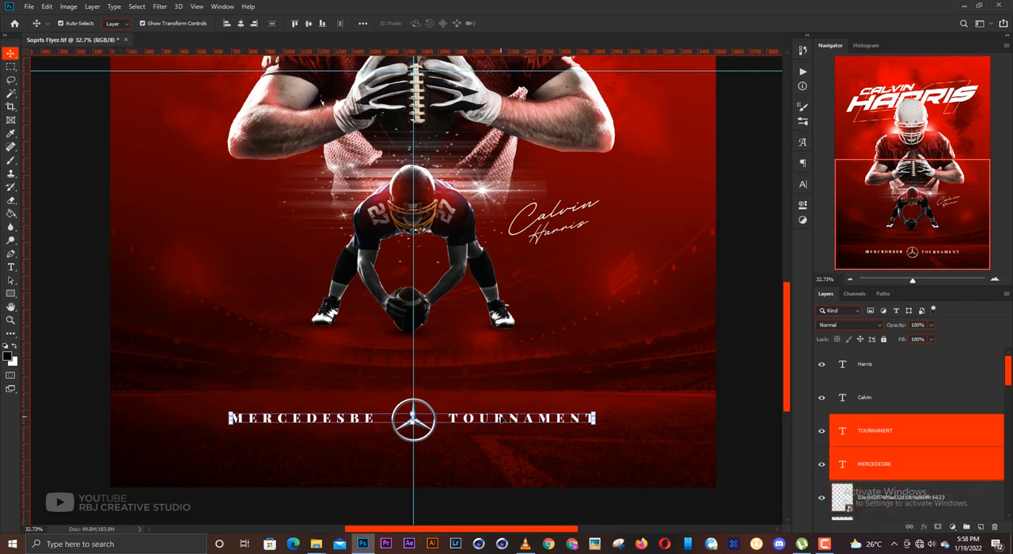
pyautogui.press('Right')
pyautogui.press('Right')
pyautogui.press('Right')
pyautogui.press('Right')
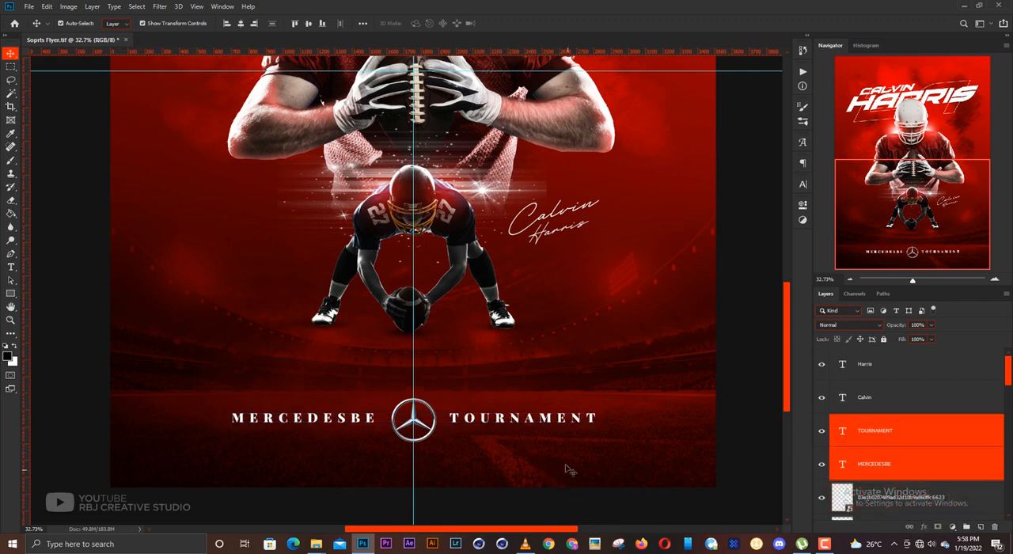
# - Save the poster document
pyautogui.hotkey('ctrl', 's')
pyautogui.hotkey('ctrl', '0')
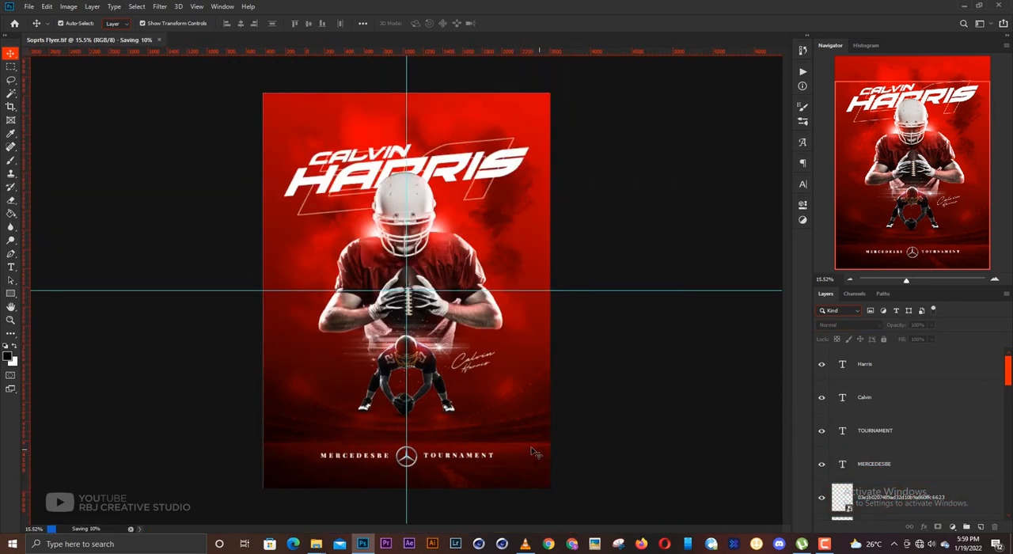
pyautogui.scroll(1, 532, 452)
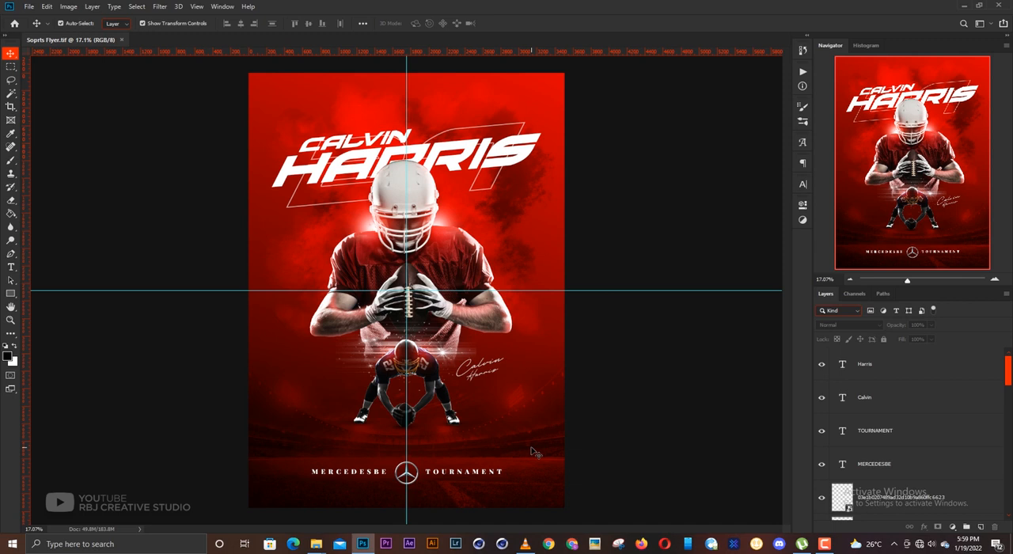
pyautogui.scroll(-1, 560, 328)
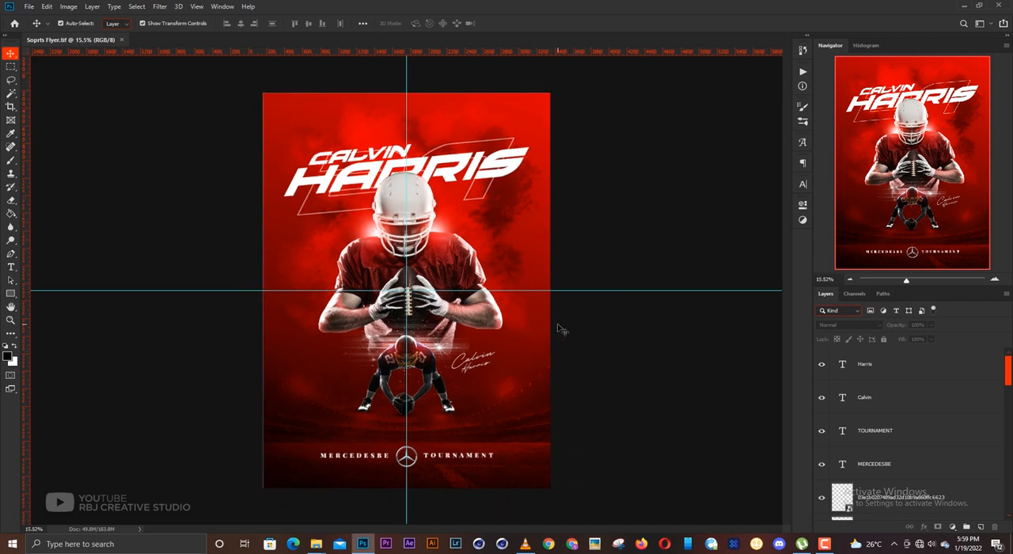
# - Raise the whole footer row of MERCEDESBE, star logo and TOURNAMENT slightly and deselect it
pyautogui.scroll(1, 557, 344)
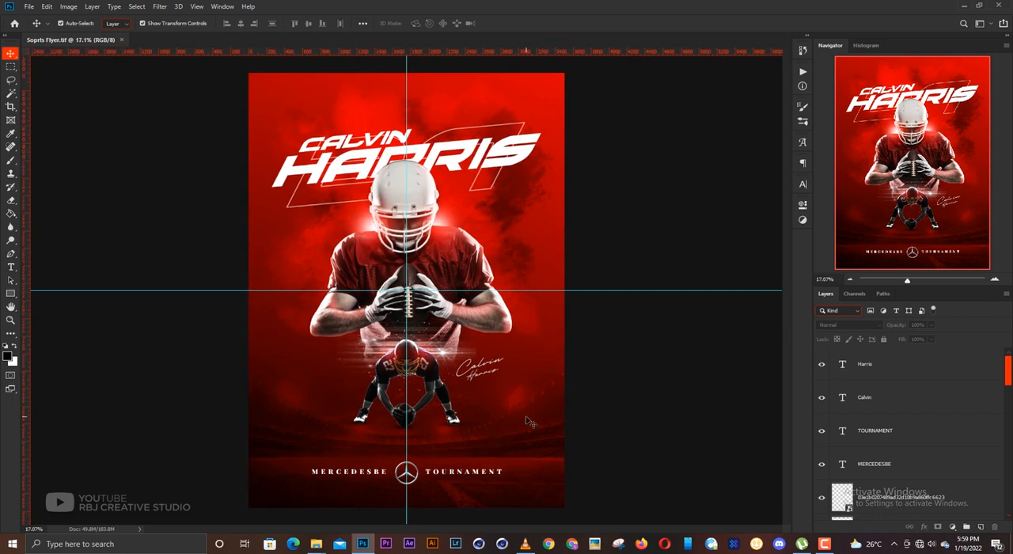
pyautogui.moveTo(520, 498); pyautogui.dragTo(305, 456)
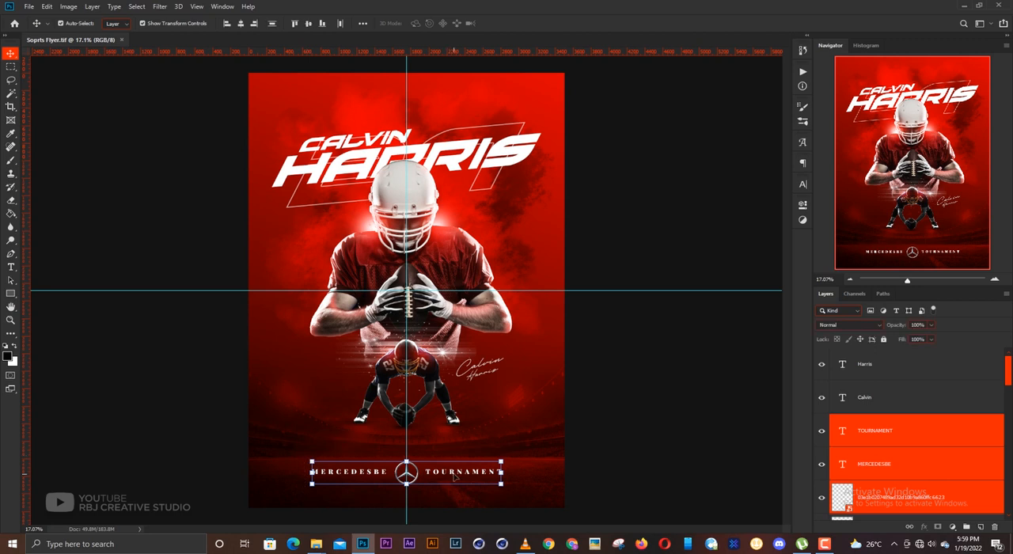
pyautogui.moveTo(453, 476); pyautogui.dragTo(454, 467)
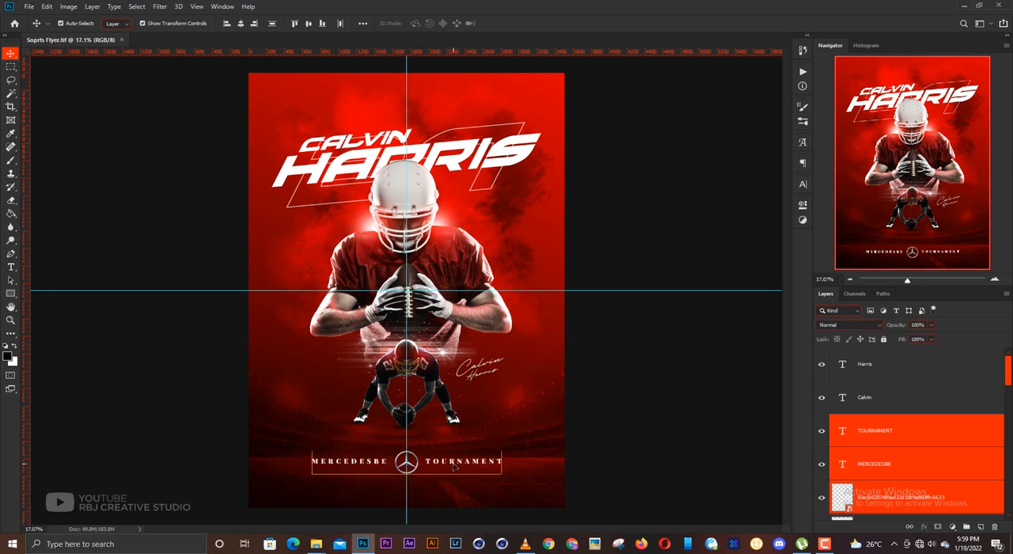
pyautogui.click(633, 403)
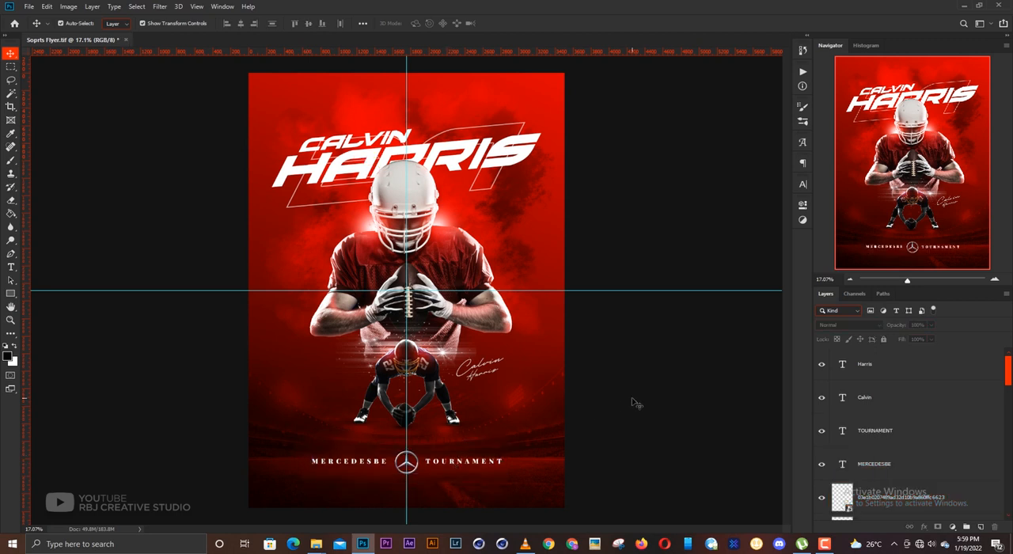